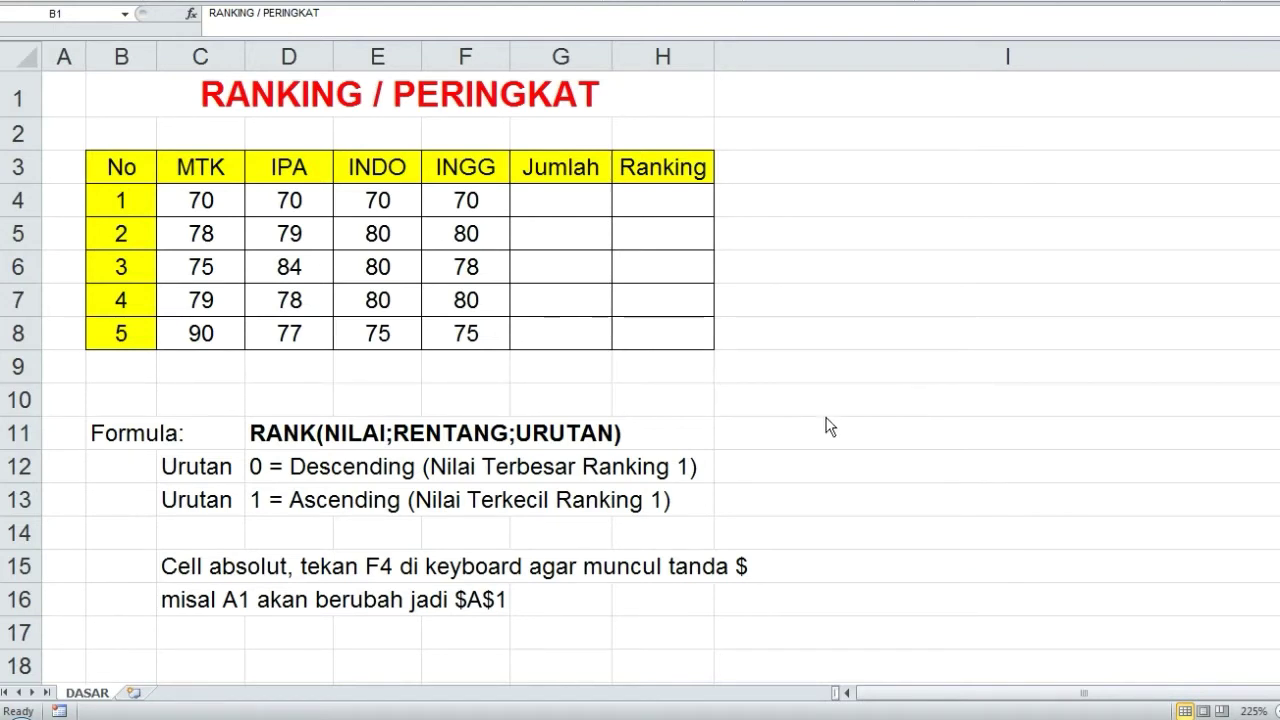
Examine the RANK syntax and order notes, then the score table's subject columns and empty Jumlah cells.
click(258, 440)
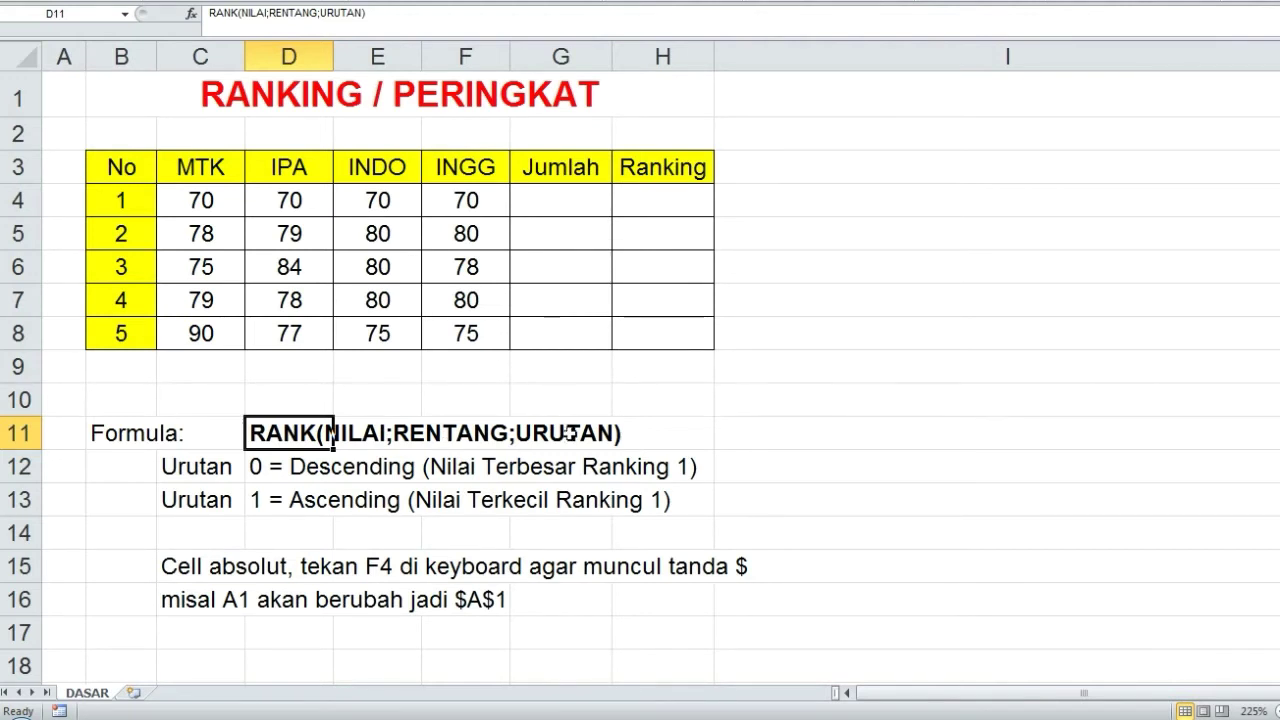
click(718, 410)
click(745, 455)
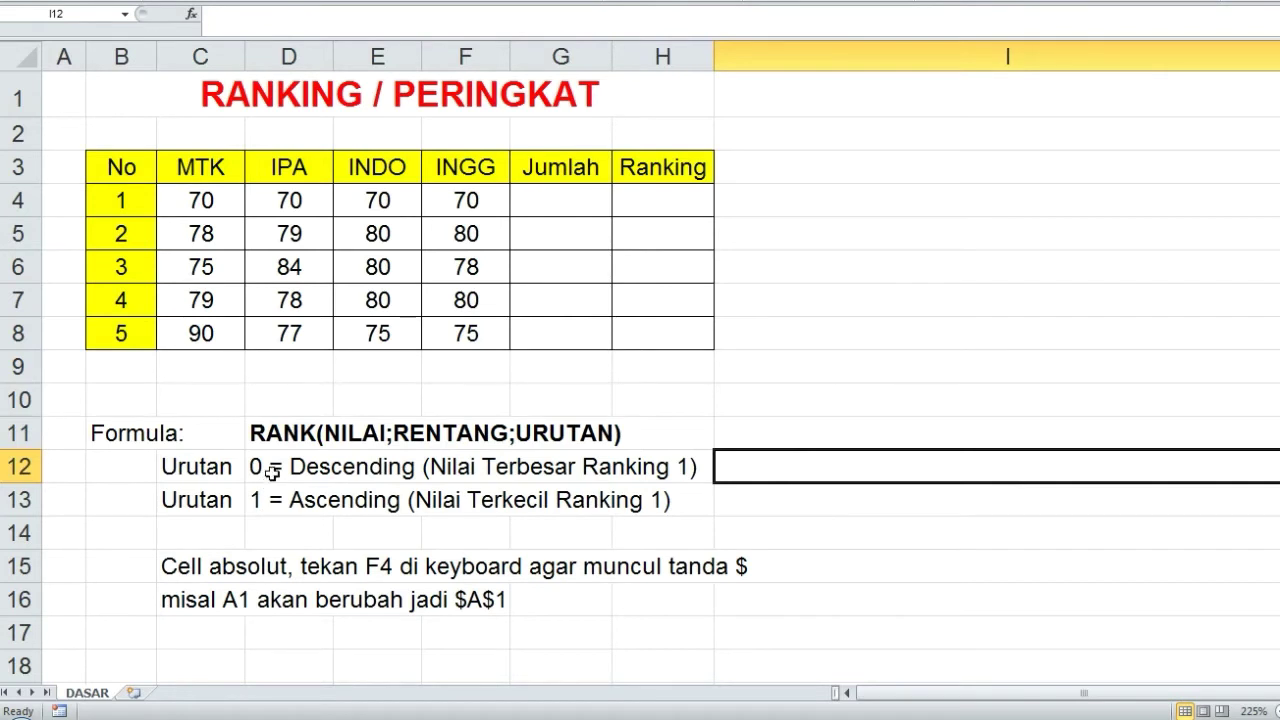
click(222, 468)
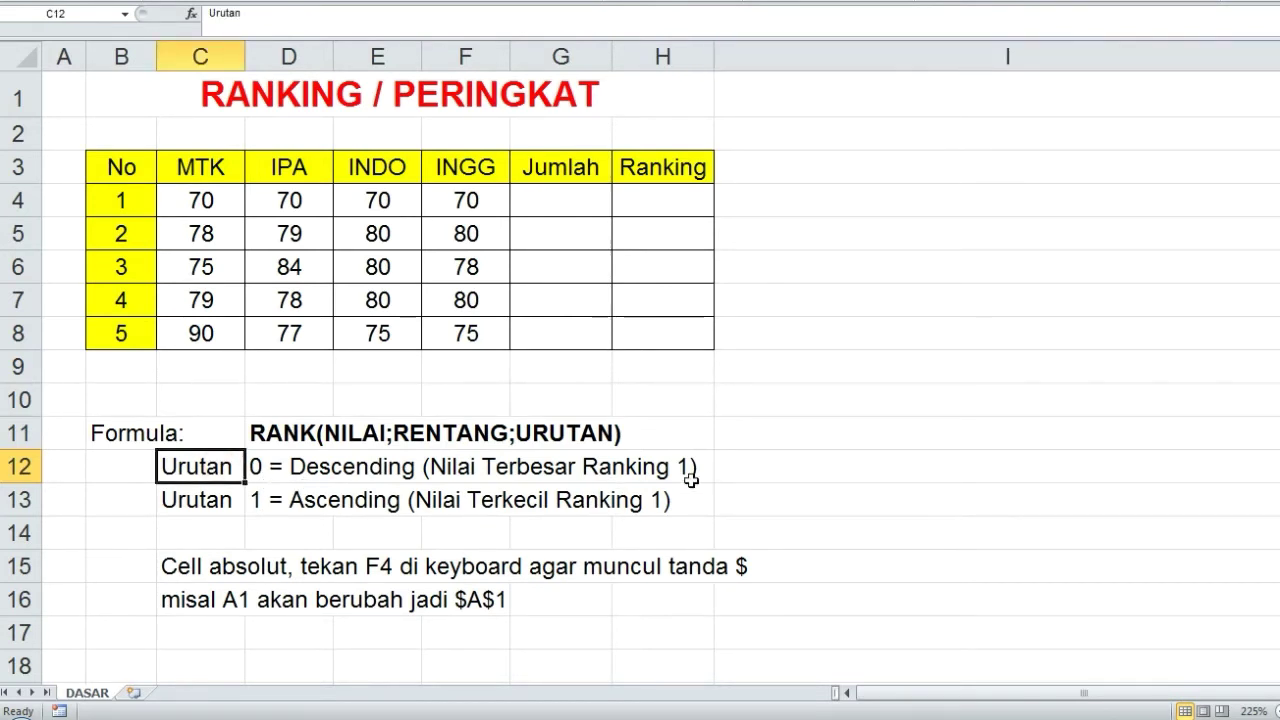
key(Down)
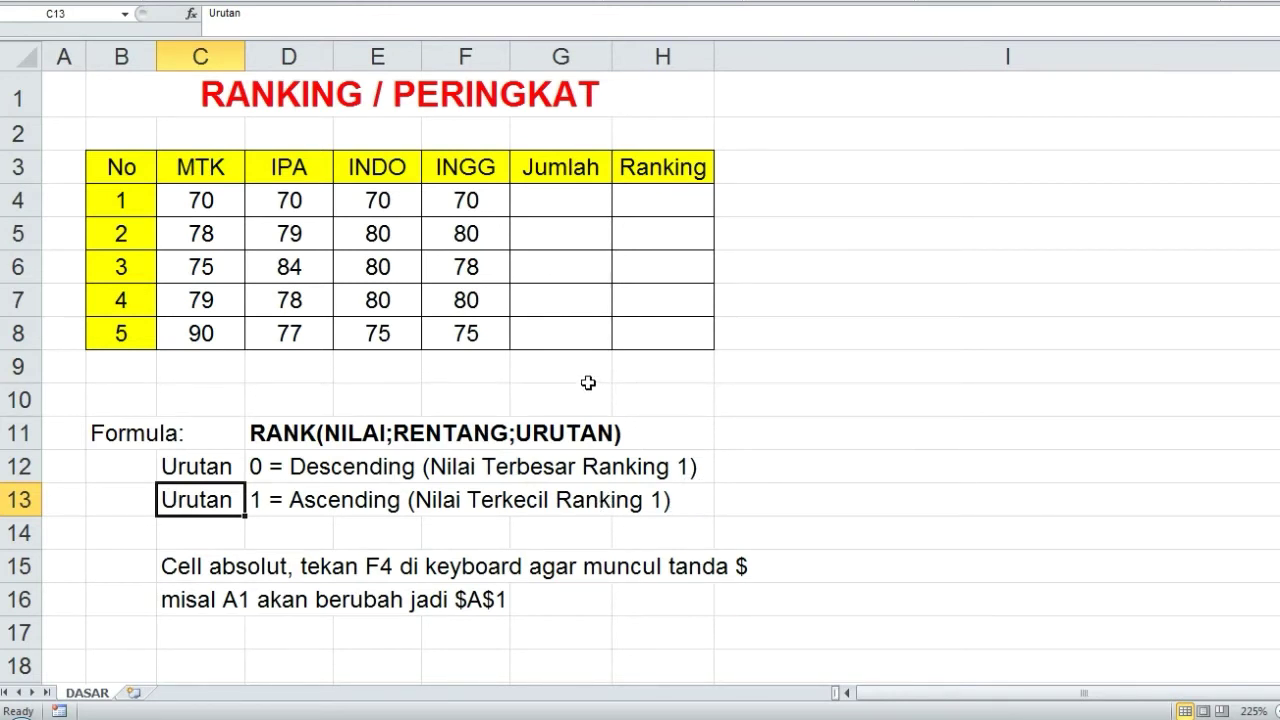
click(536, 195)
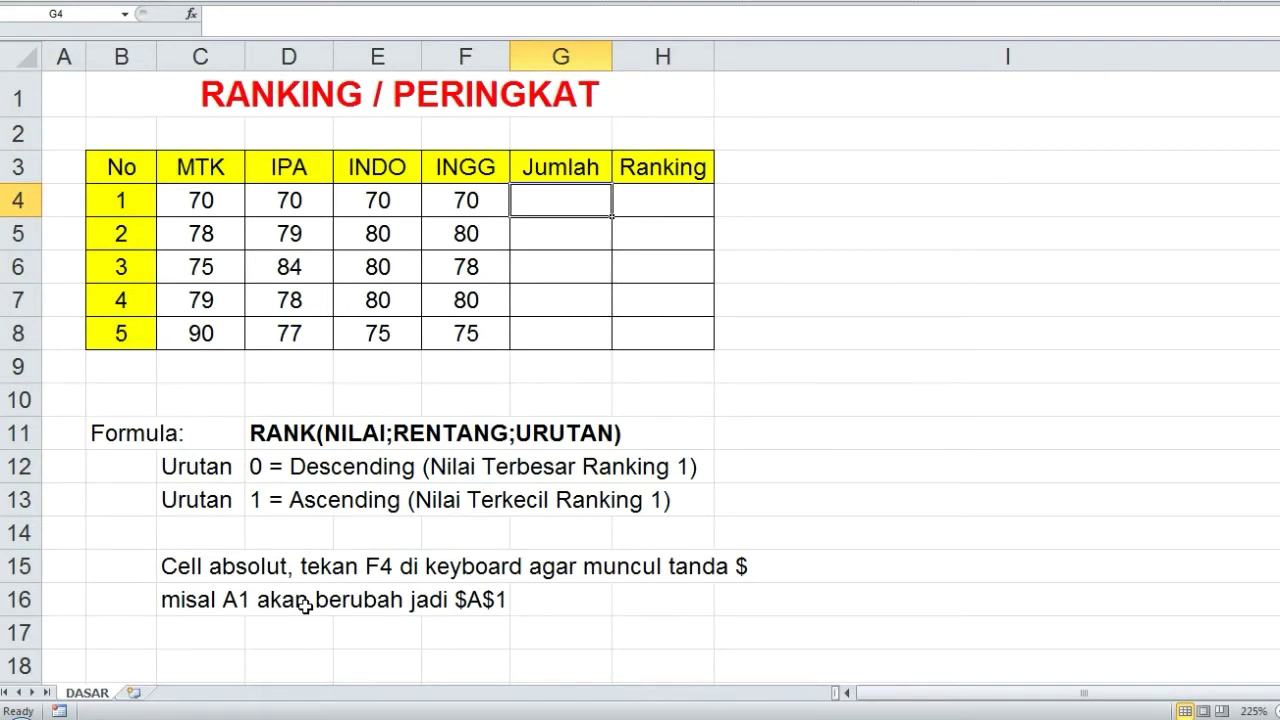
click(589, 336)
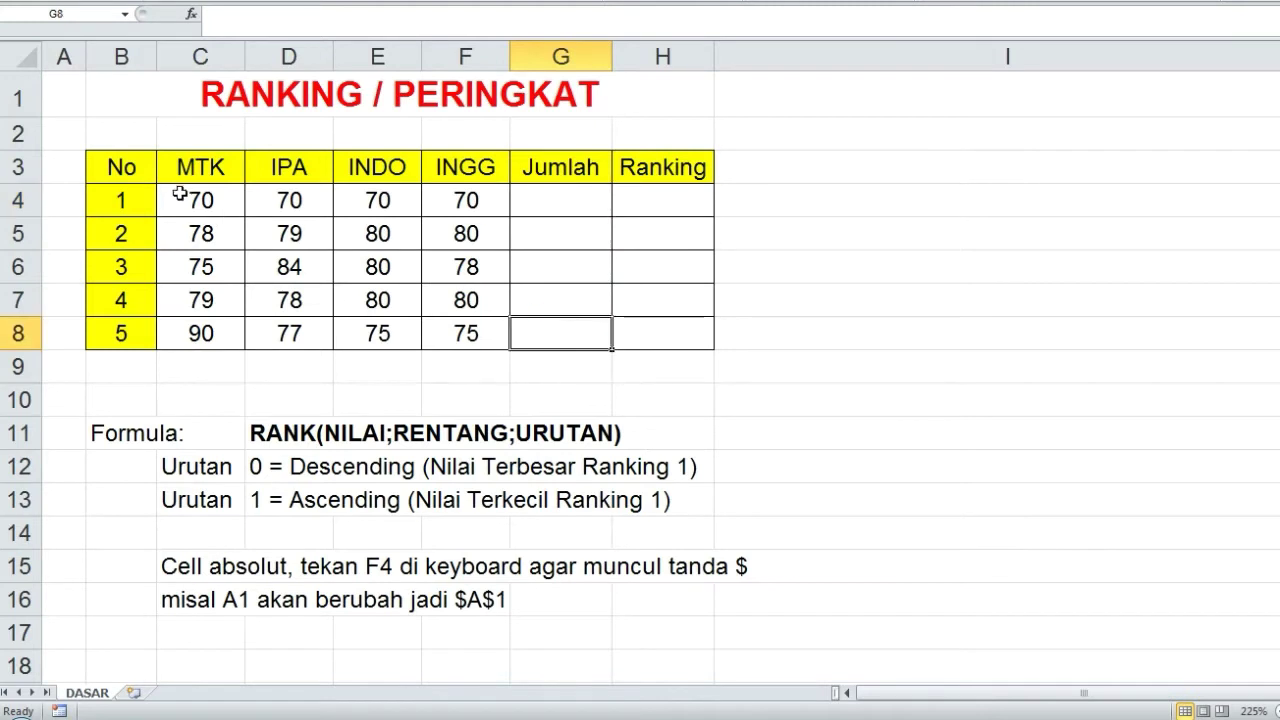
drag(185, 192, 465, 334)
drag(225, 166, 466, 167)
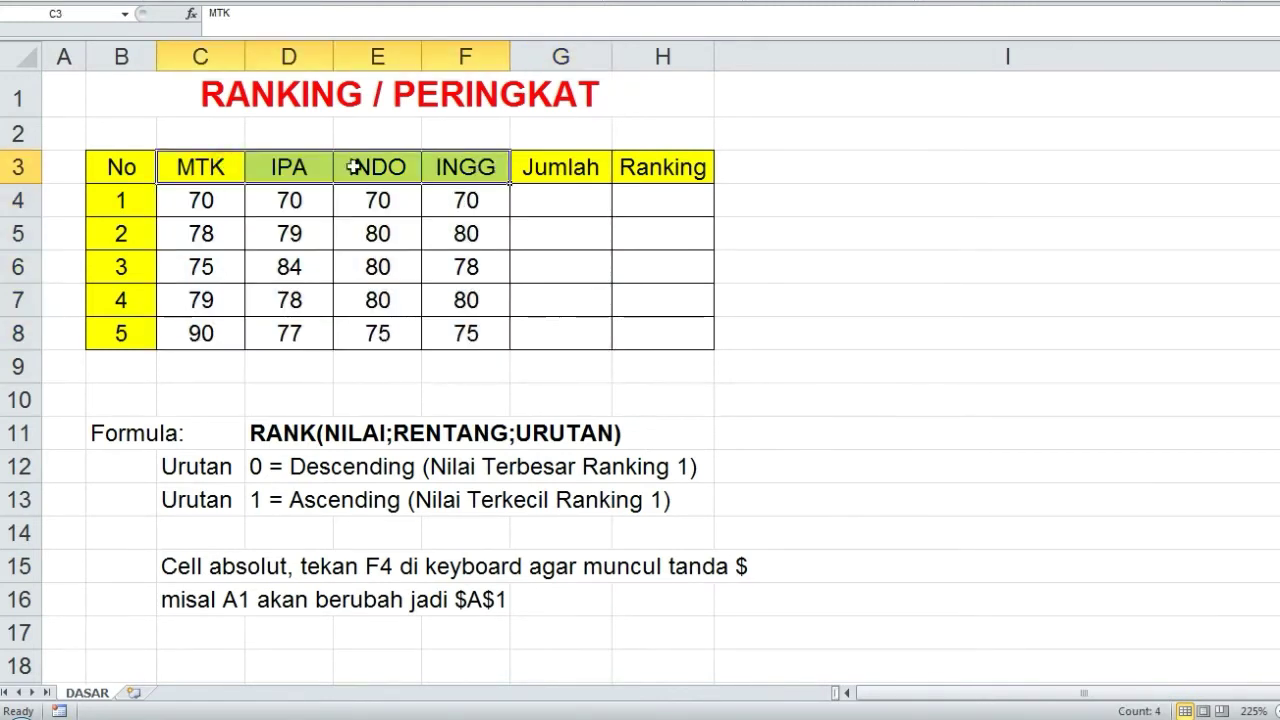
click(584, 293)
Total the first student's four subject scores in G4 with =SUM(C4:F4).
click(562, 200)
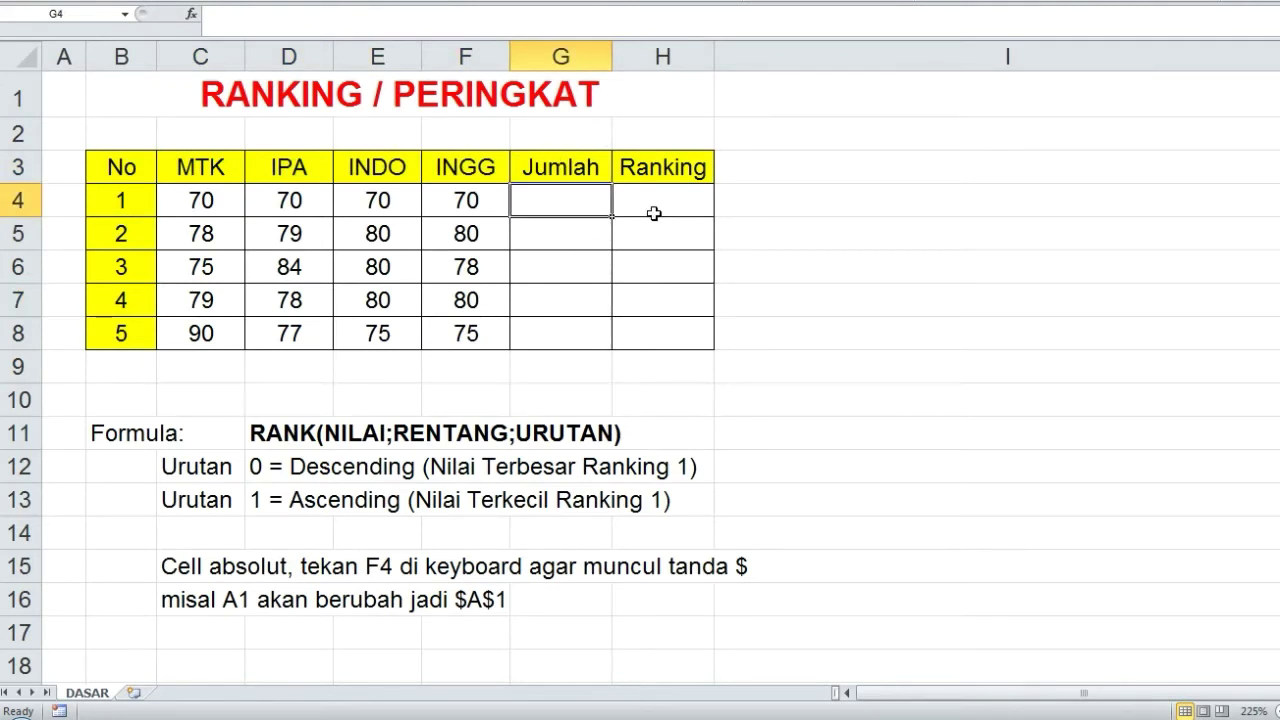
text(=)
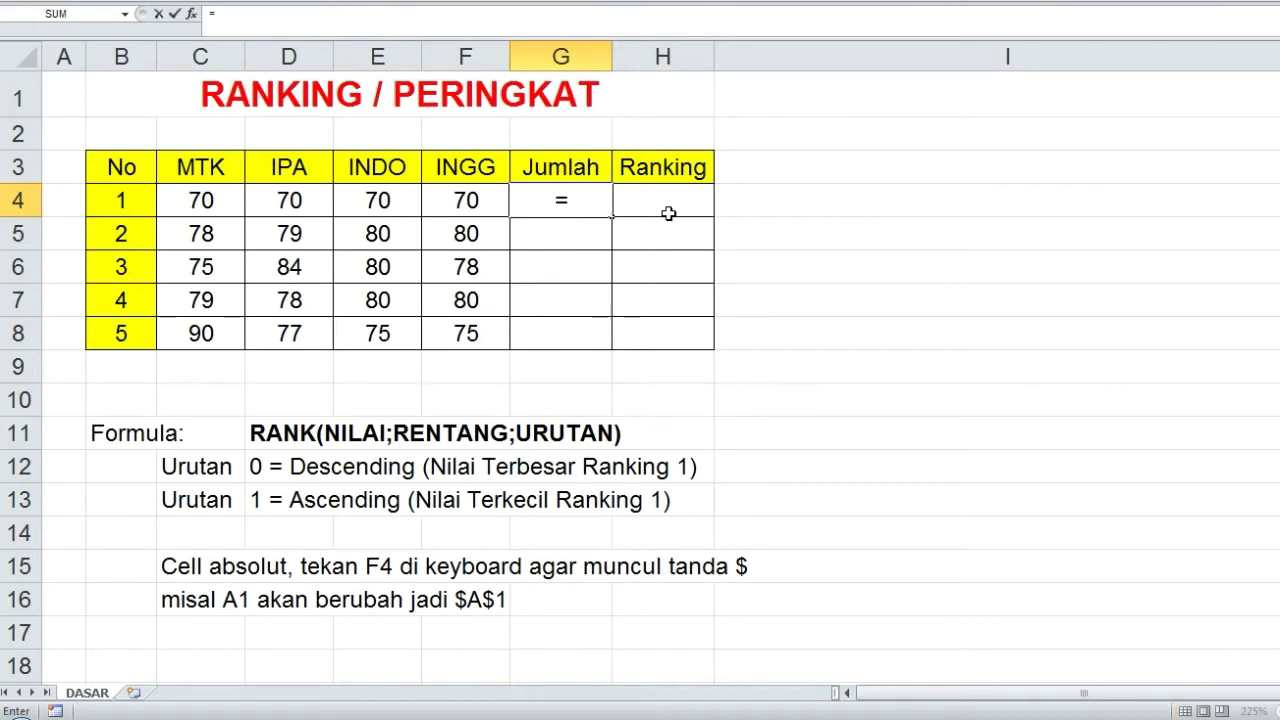
text(sum()
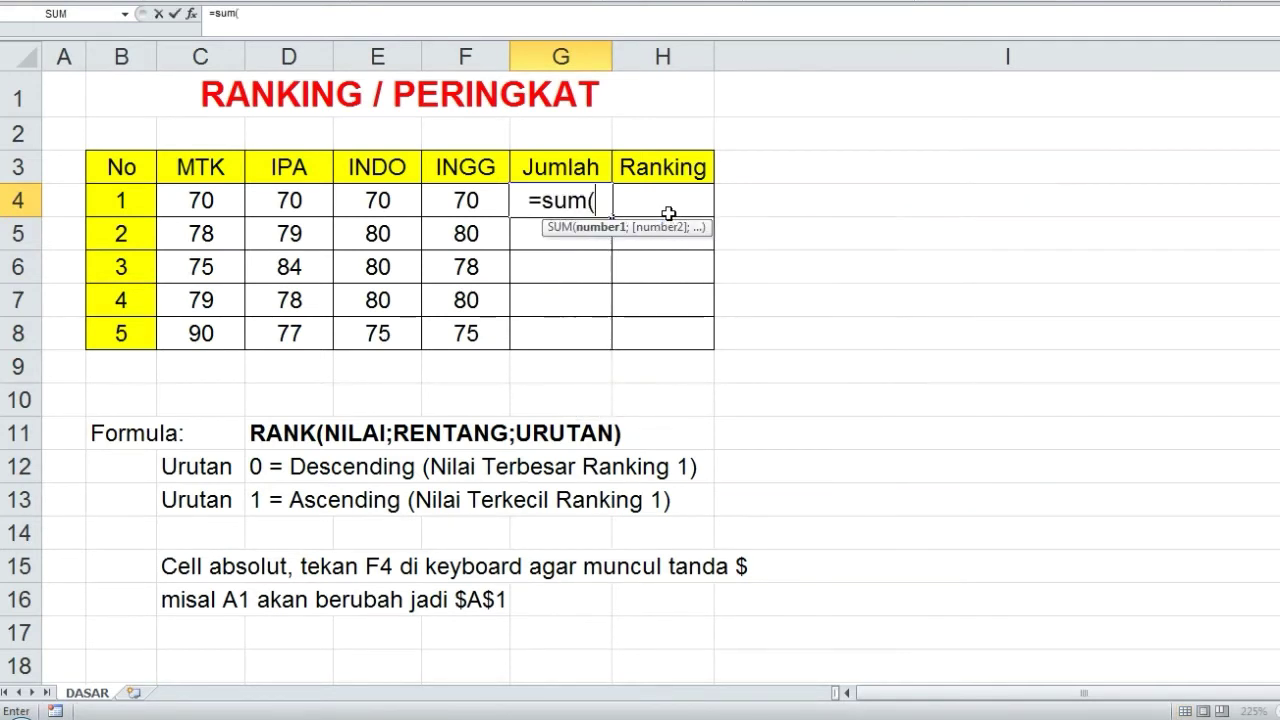
drag(208, 204, 466, 204)
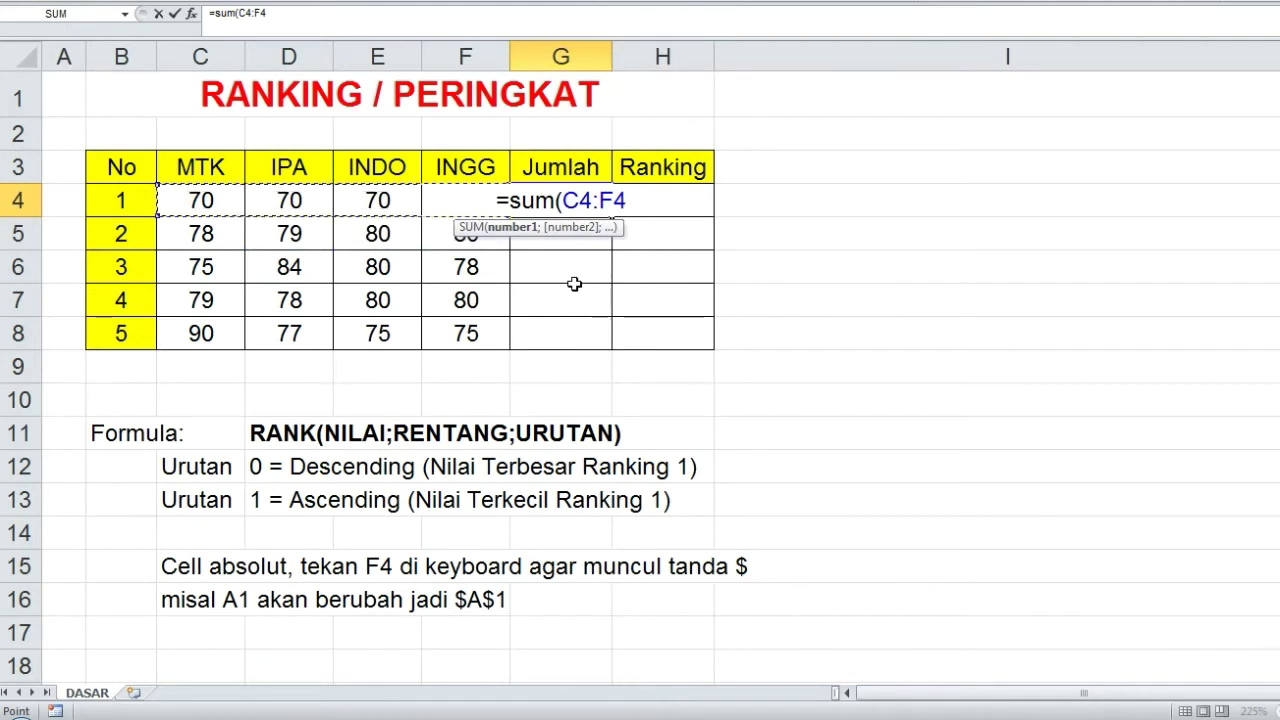
text())
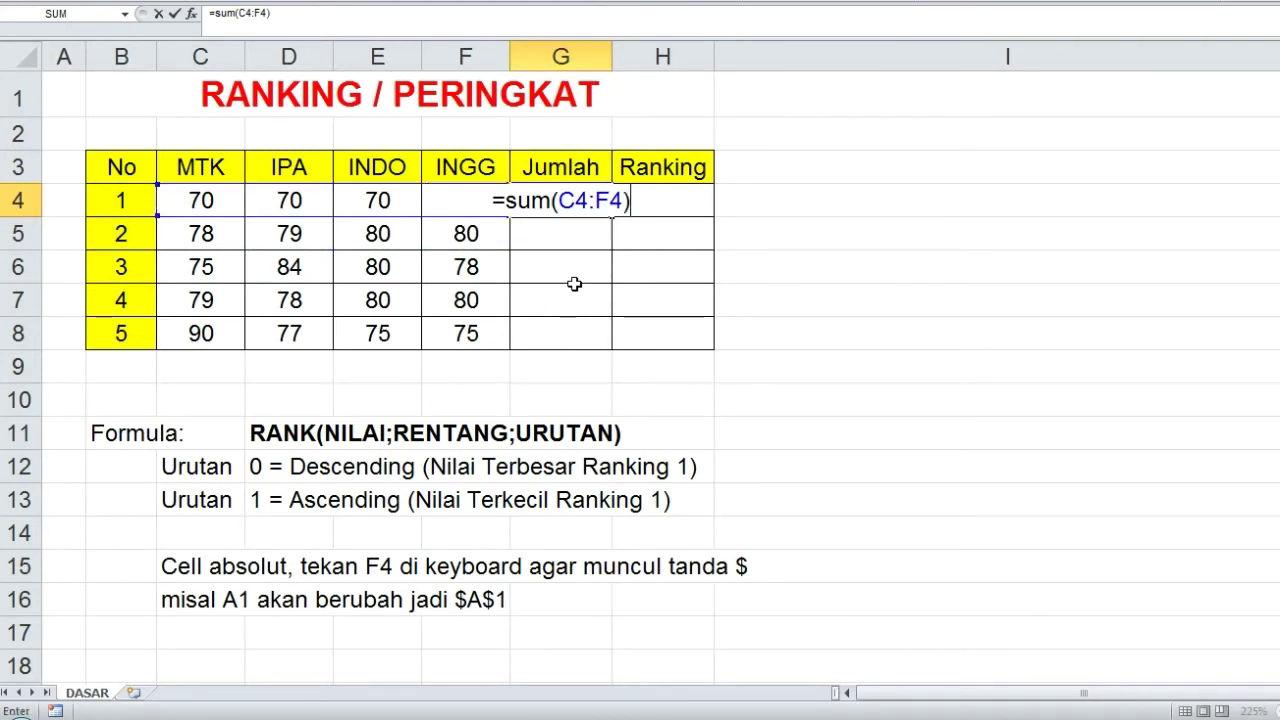
key(Return)
Try filling the G4 sum formula down through G8 and undo each fill.
click(587, 202)
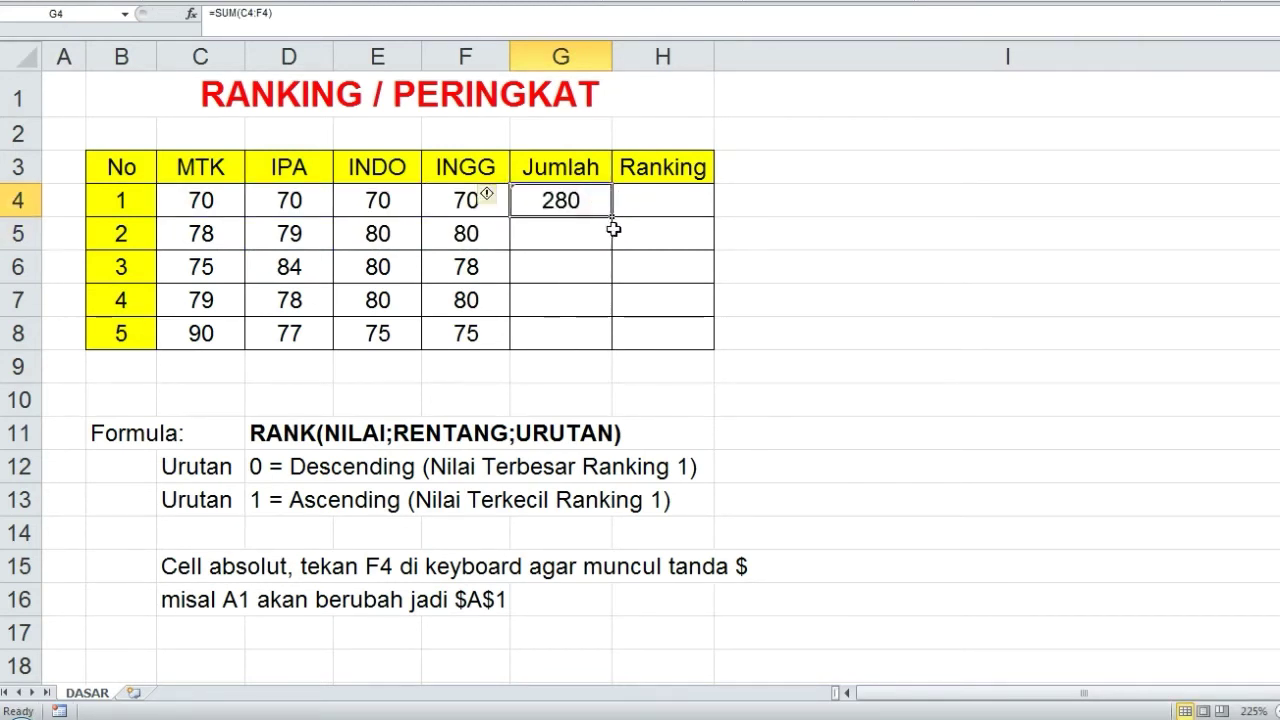
click(652, 202)
click(606, 196)
drag(617, 216, 610, 343)
click(663, 203)
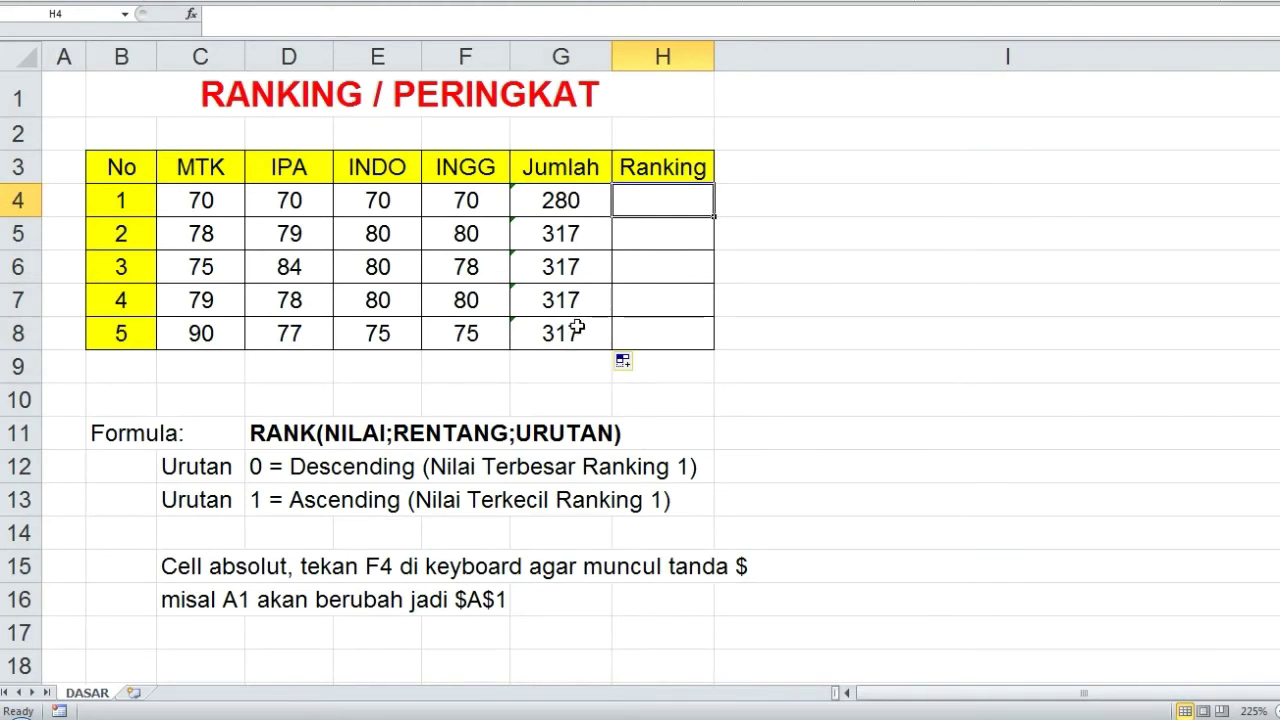
key(ctrl+z)
click(657, 228)
click(606, 208)
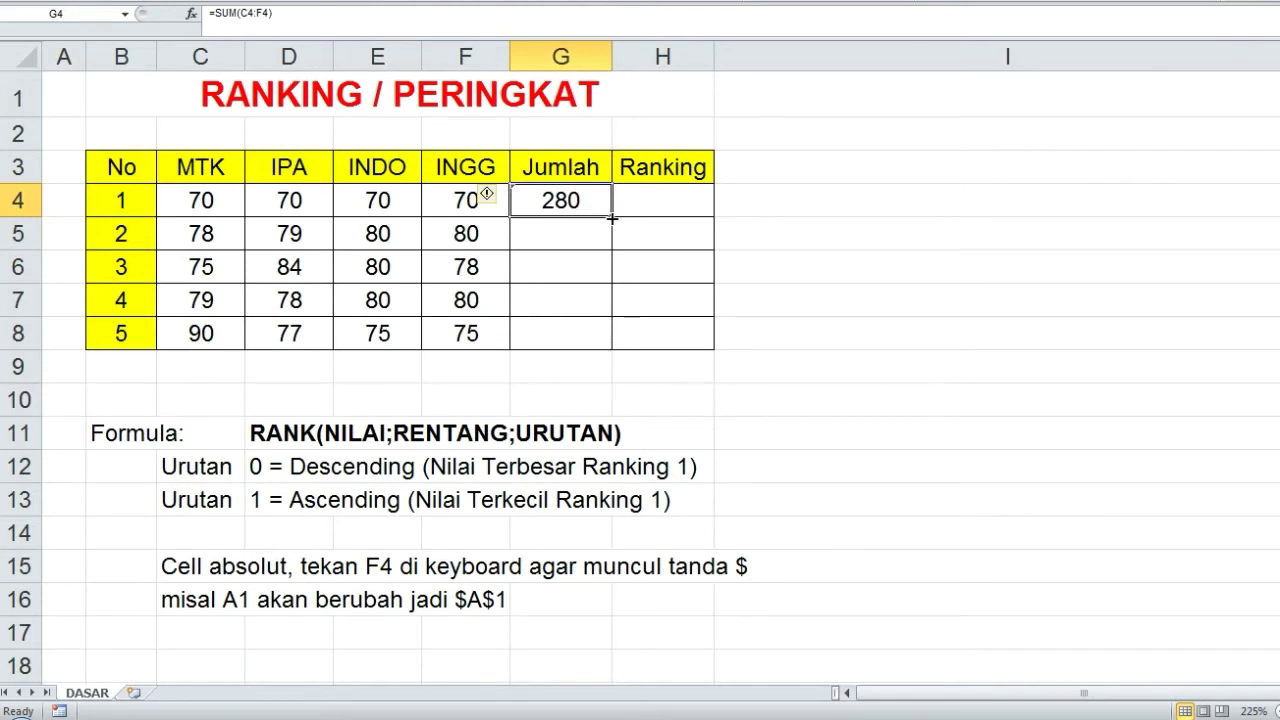
drag(611, 217, 614, 345)
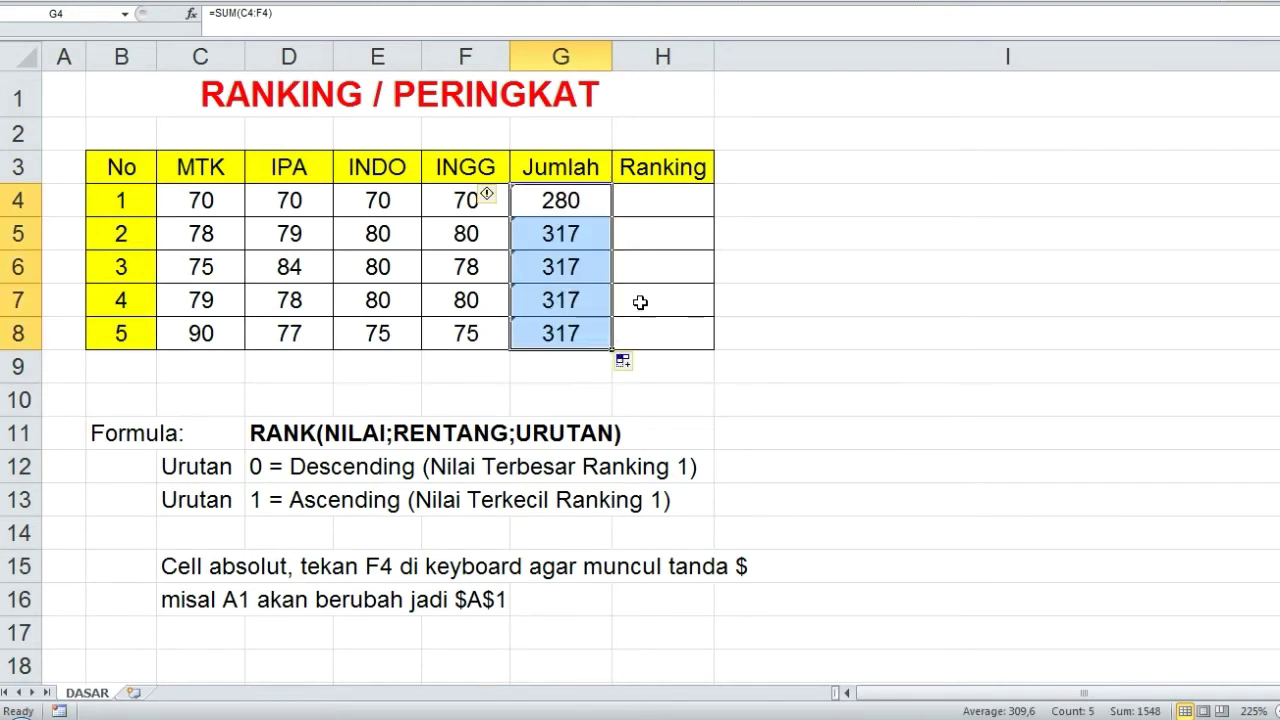
key(ctrl+z)
Fill the Jumlah formula from G4 down to the last student's row, G8.
double_click(613, 219)
click(660, 237)
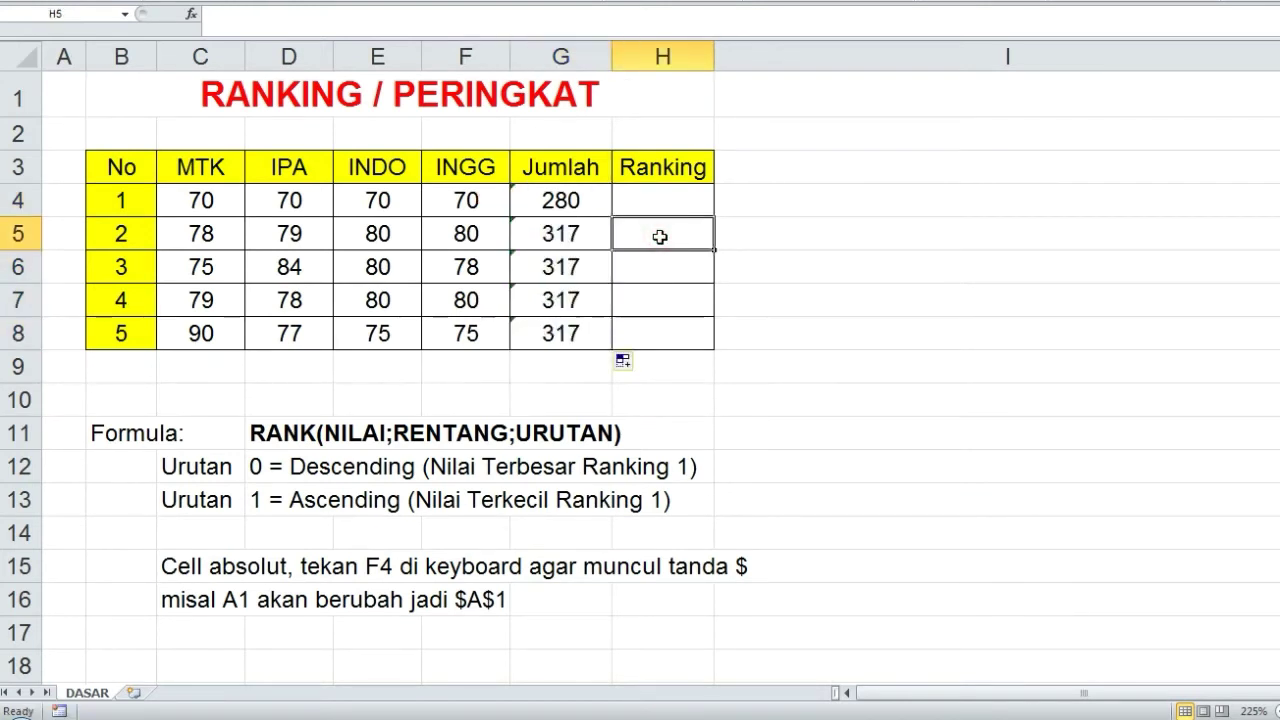
click(780, 295)
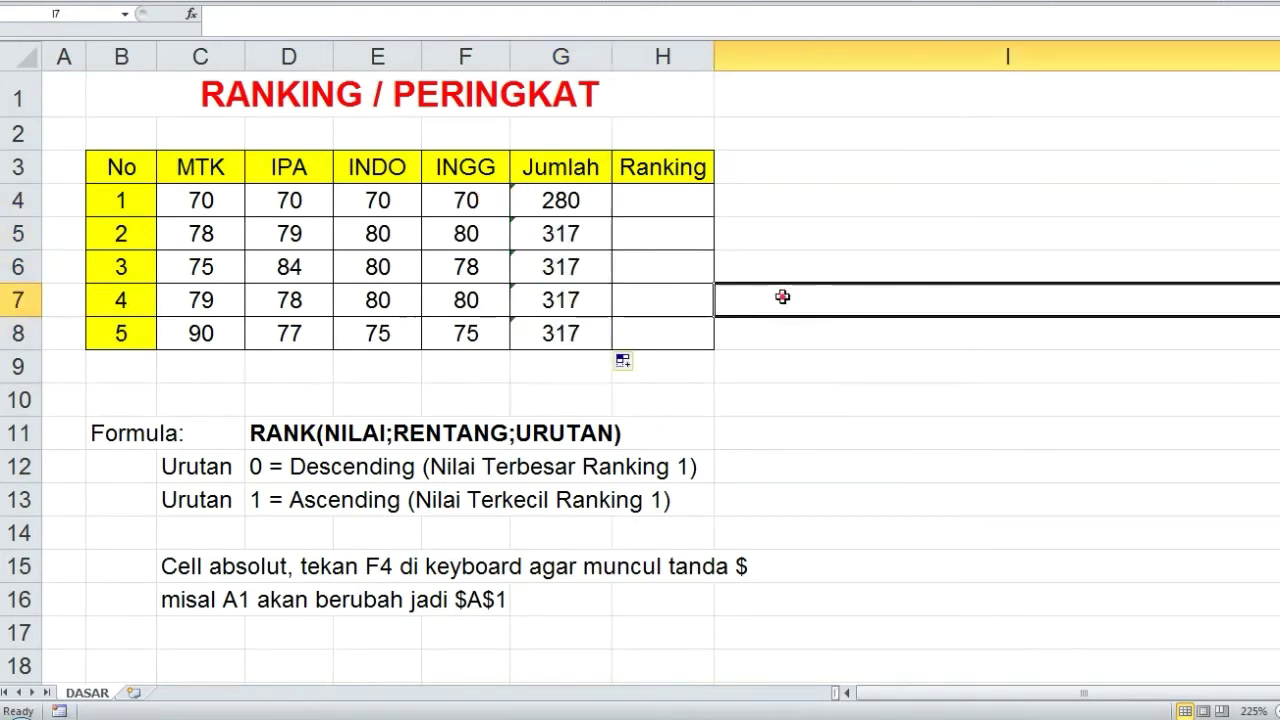
Rank the first student's total in H4 in descending order with =RANK(G4;$G$4:$G$8;0), using an absolute range.
click(679, 216)
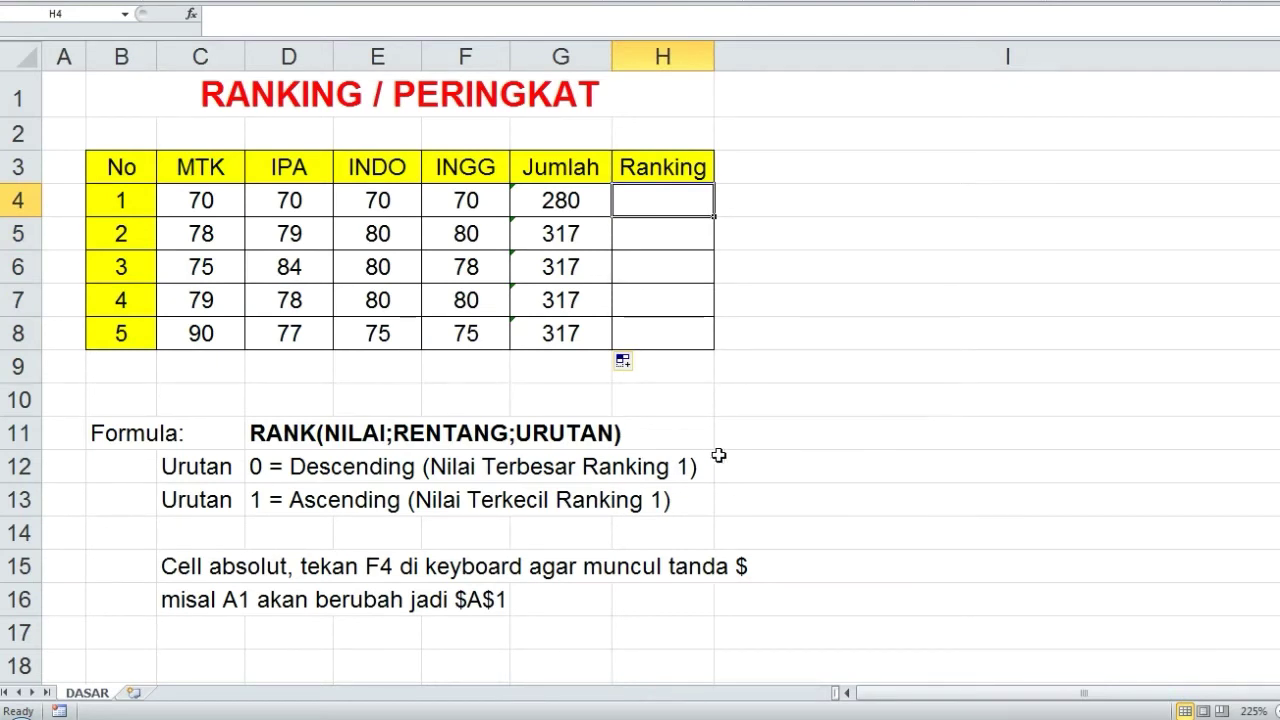
text(=rank)
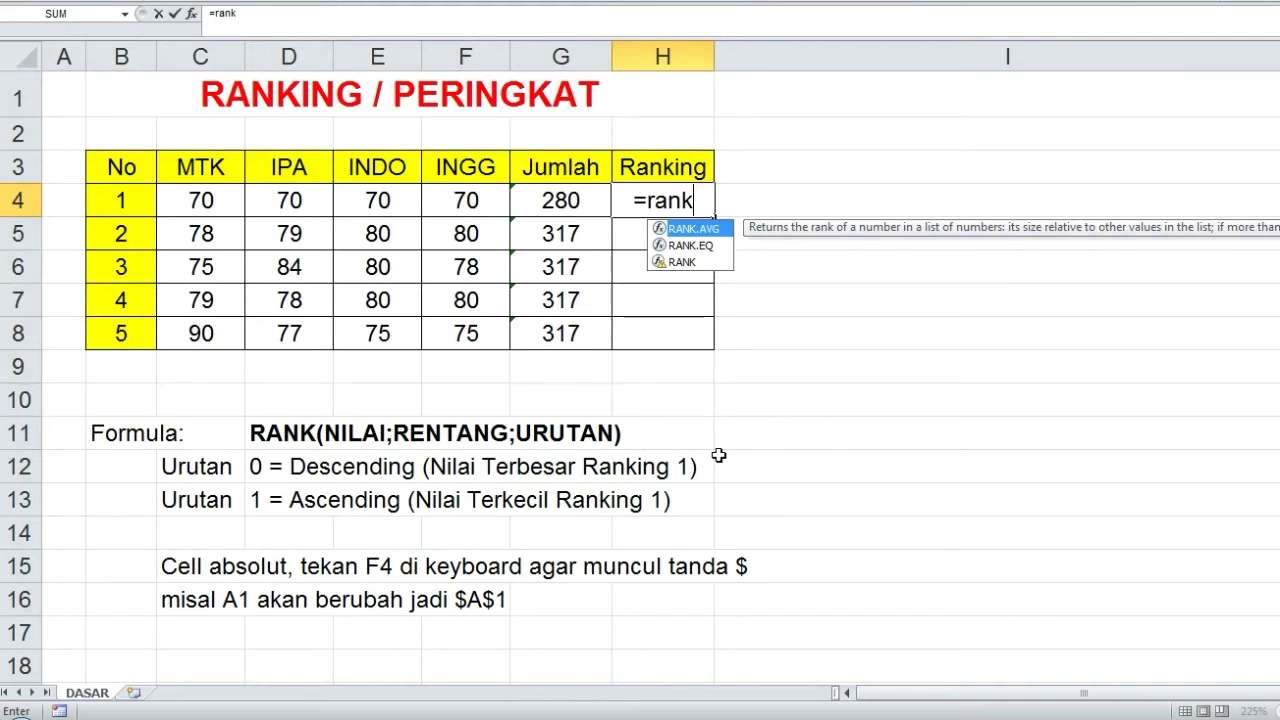
text(()
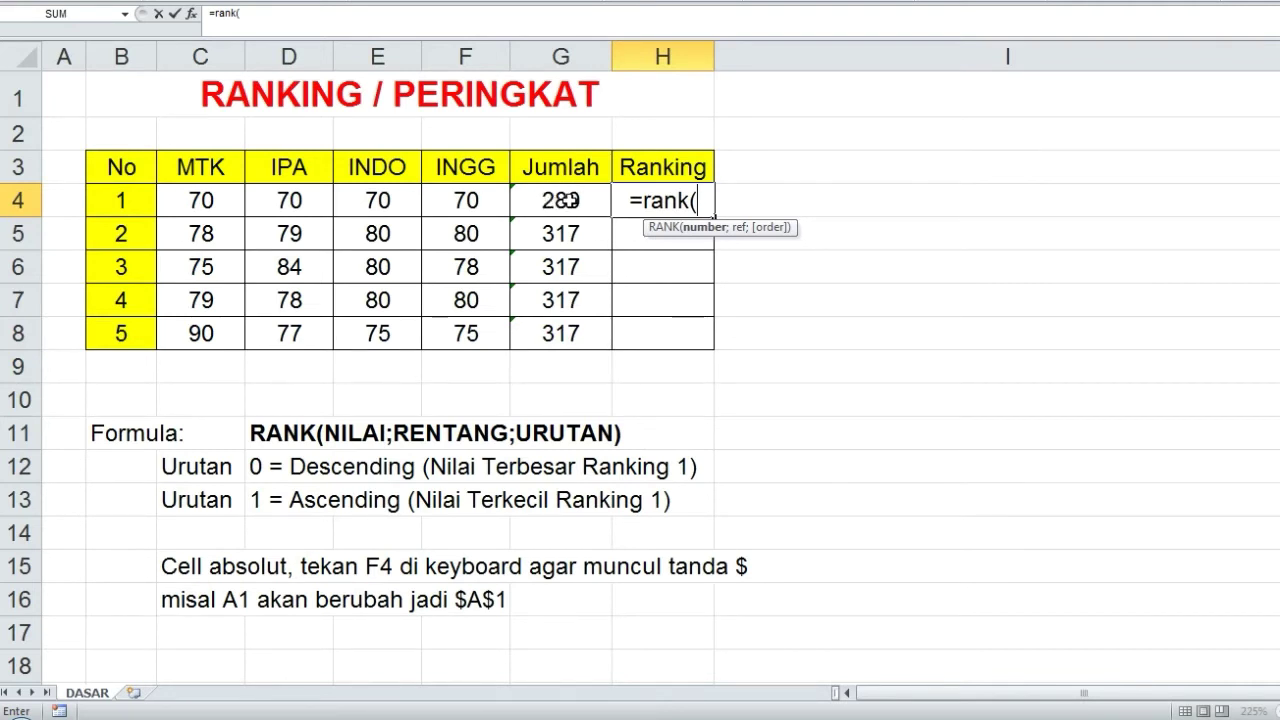
click(568, 200)
text(;)
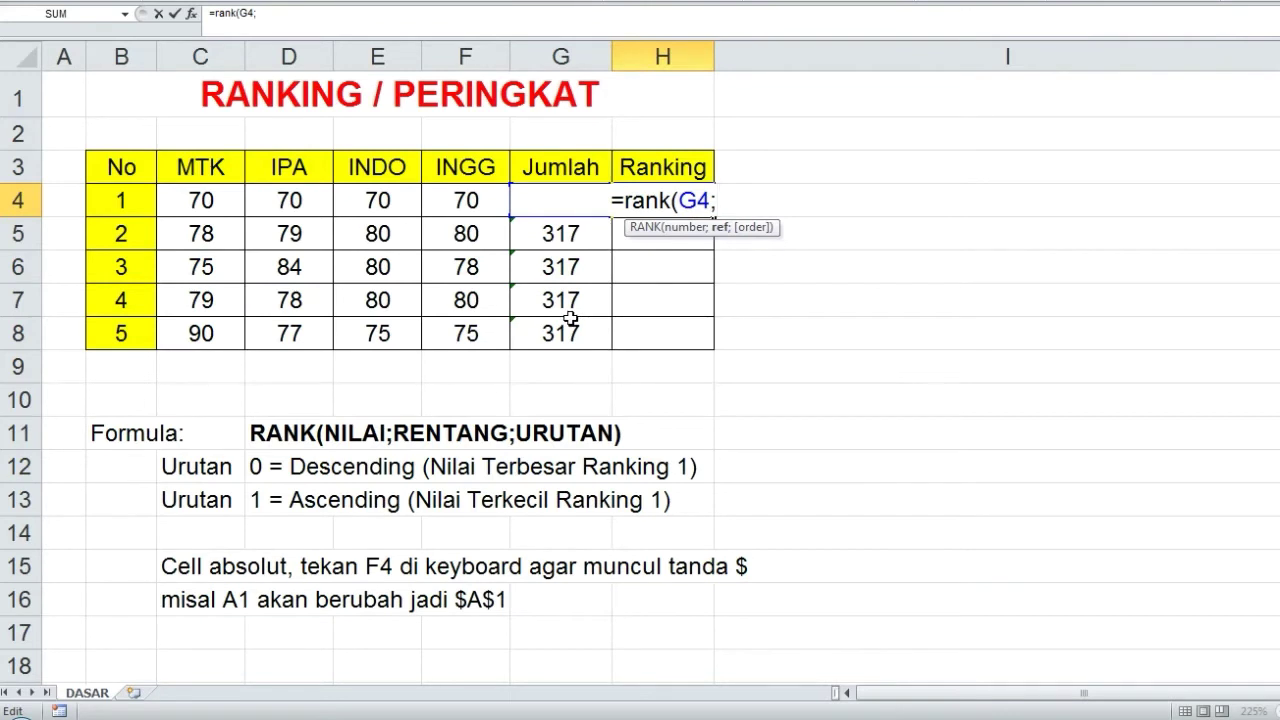
drag(562, 332, 560, 200)
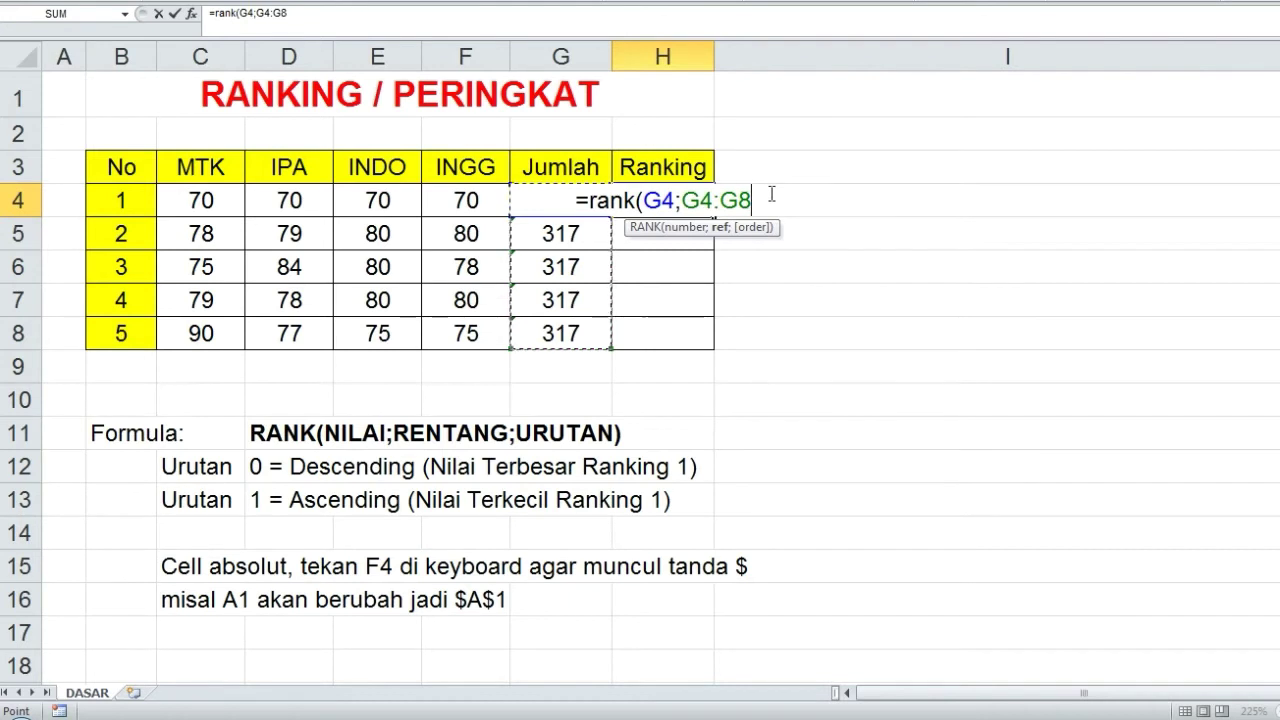
key(F4)
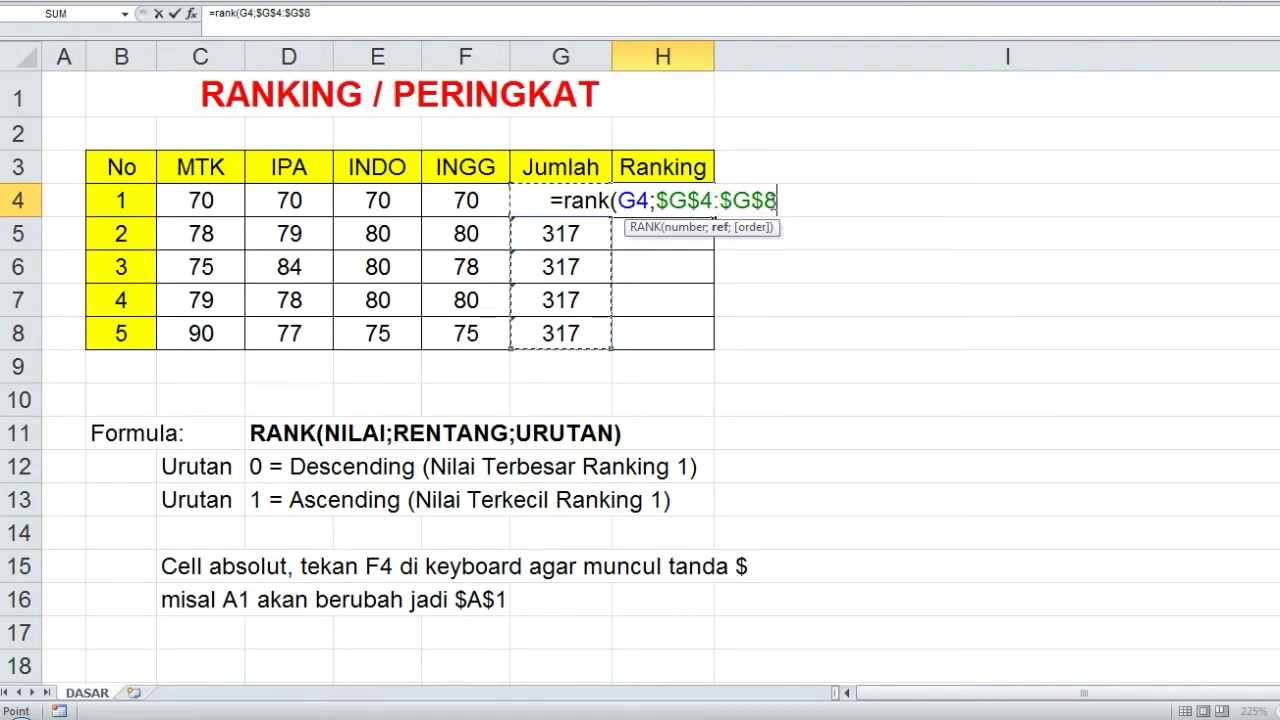
text(;)
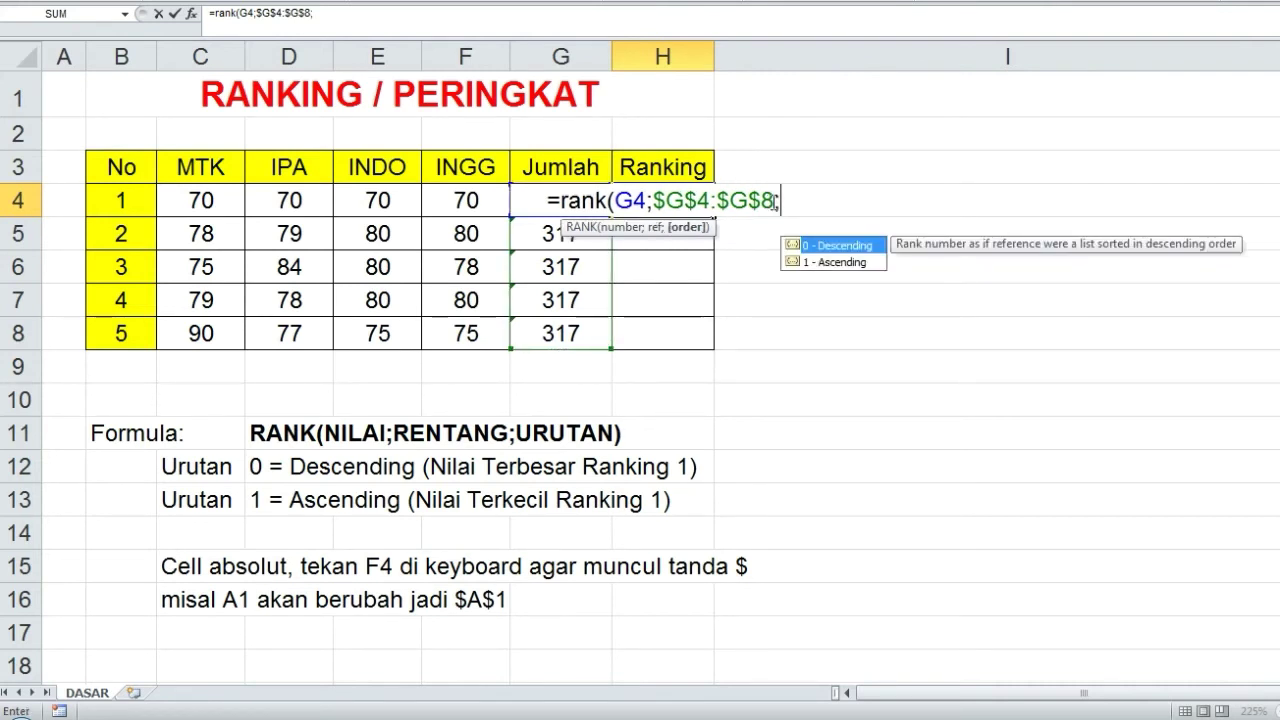
text(0)
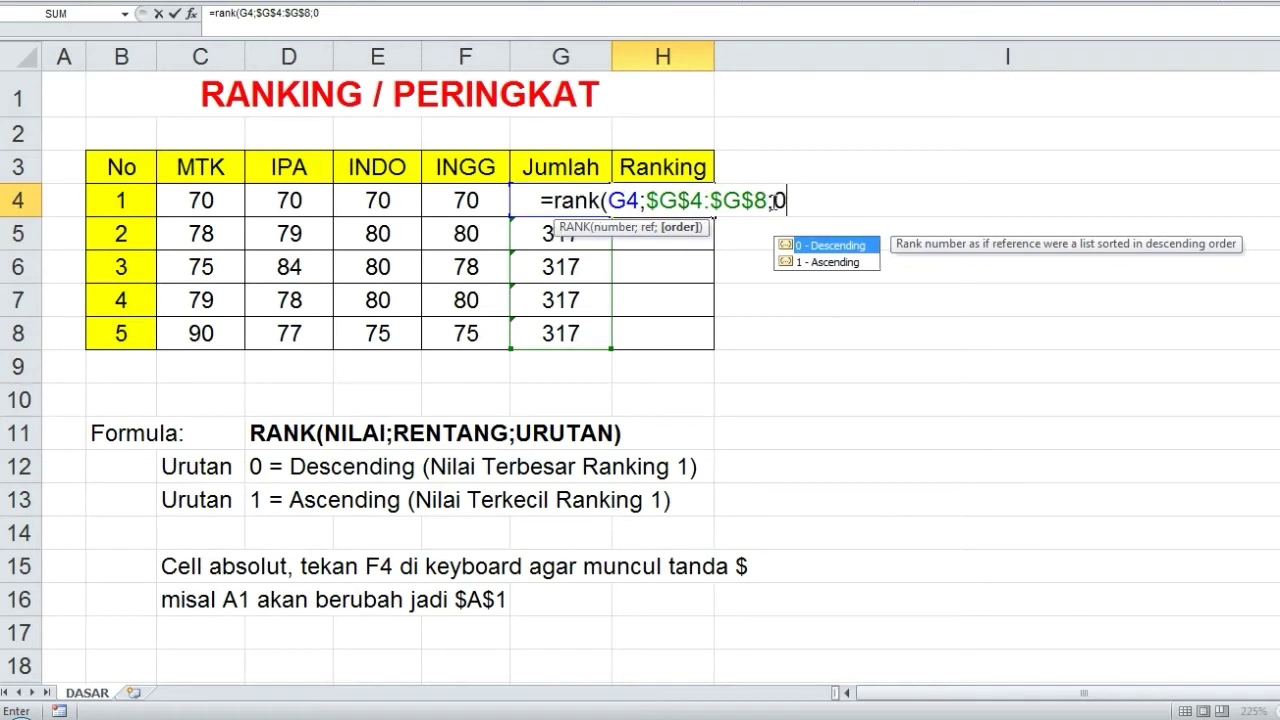
text())
key(Return)
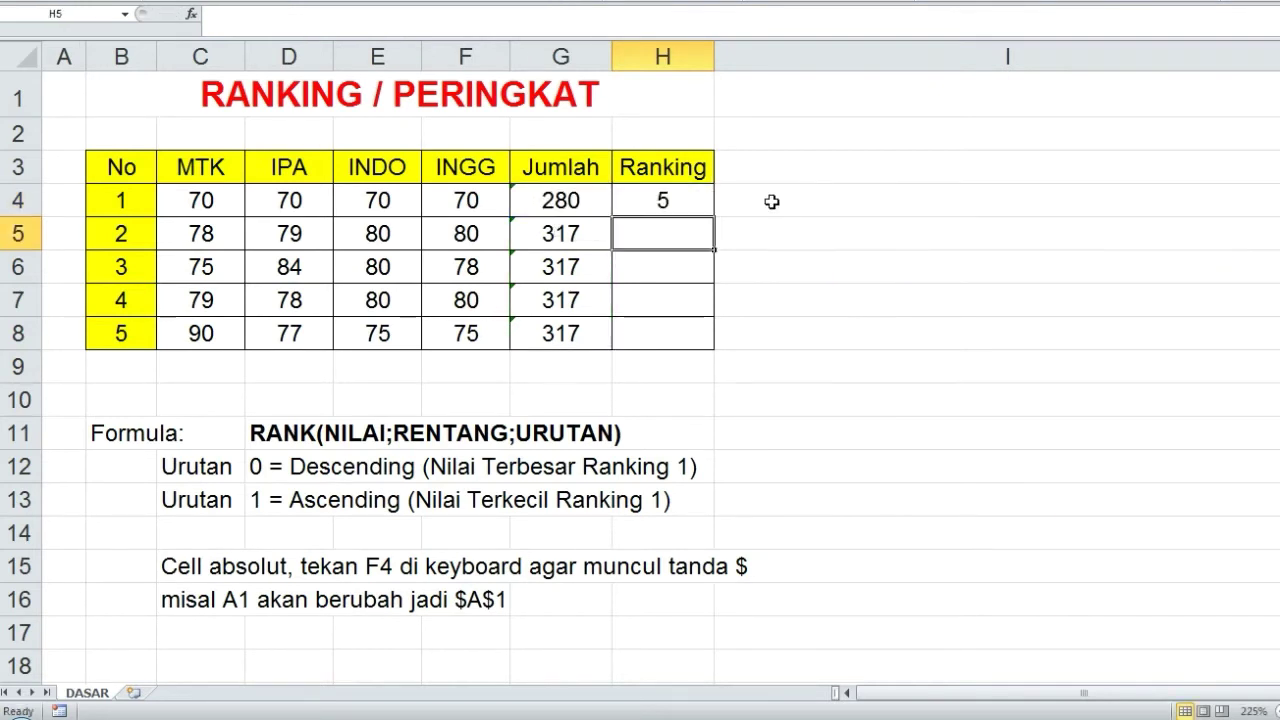
Copy the RANK formula from H4 down through H8 to rank the remaining students.
click(691, 201)
drag(714, 217, 820, 343)
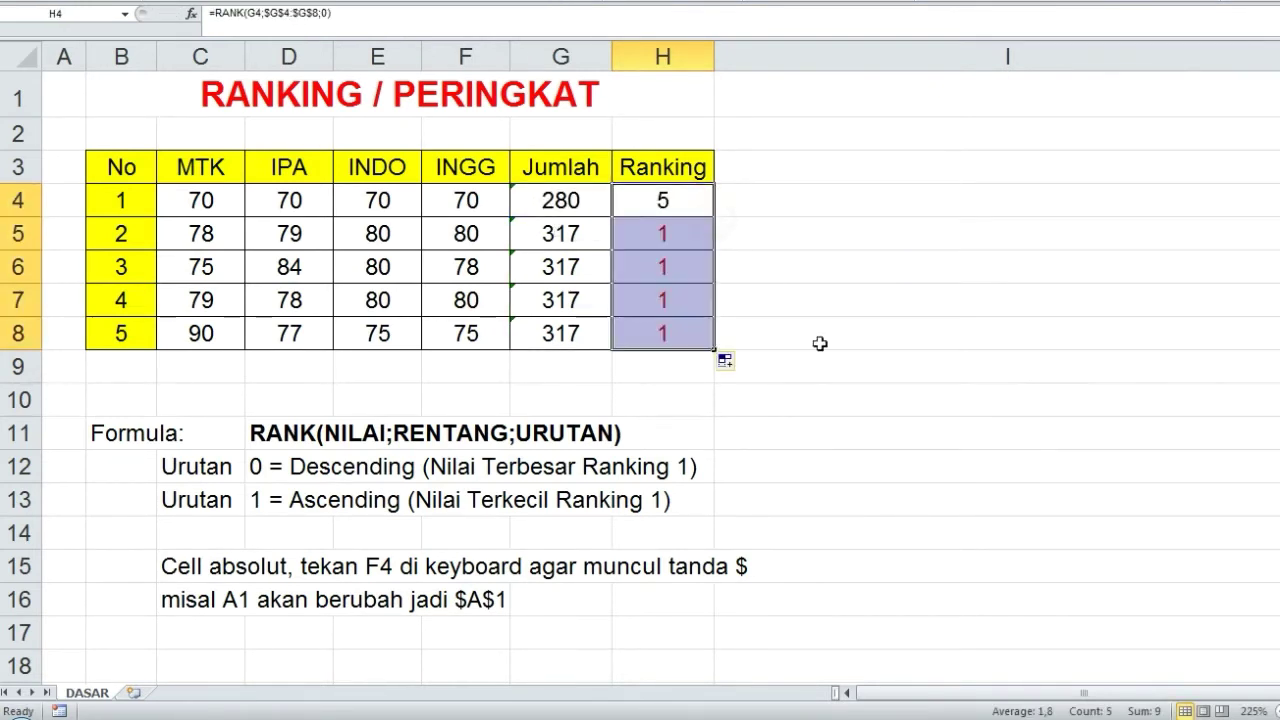
click(766, 377)
click(766, 395)
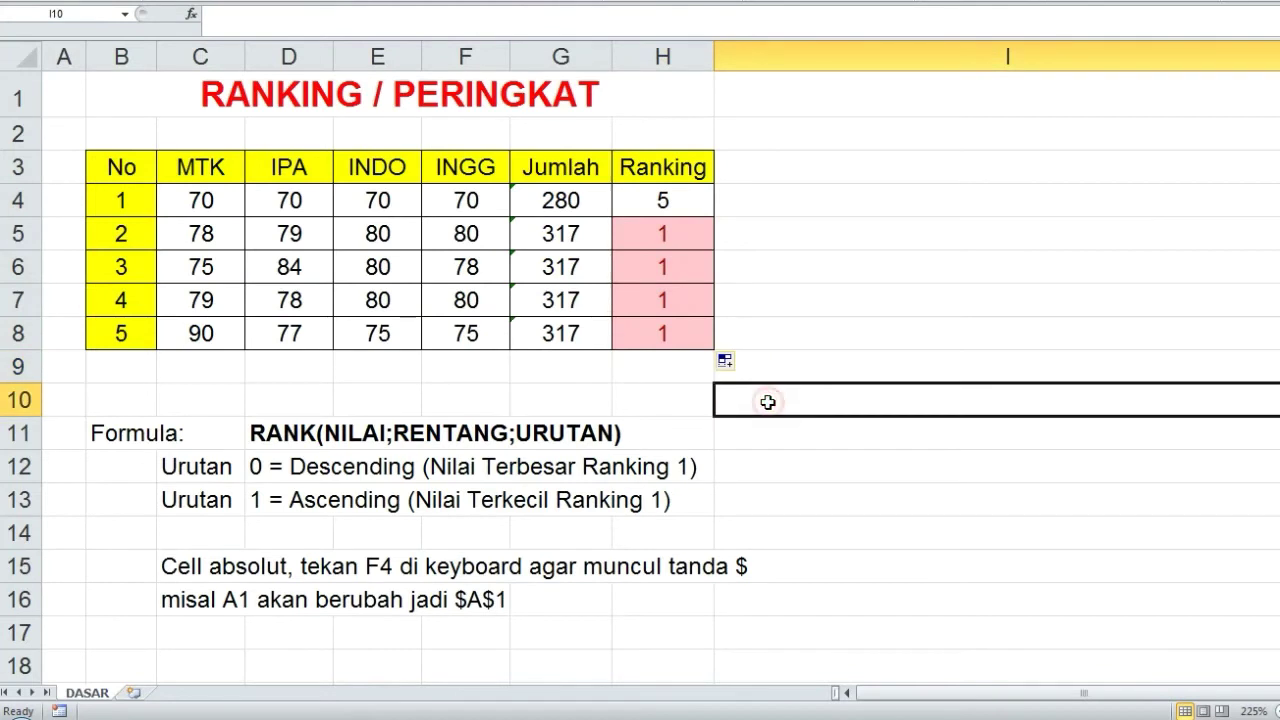
Compare the Ranking values in H4:H8 with the Jumlah totals, checking rows 5 to 8 for ties.
click(680, 334)
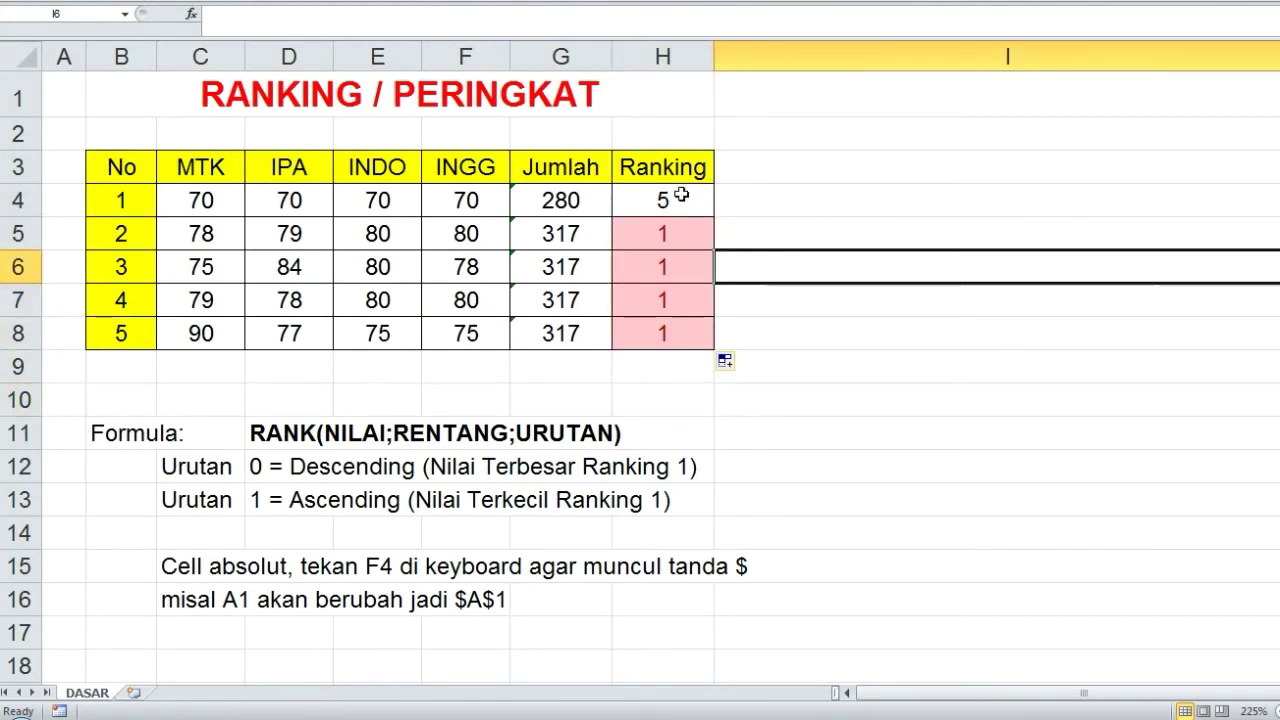
drag(677, 200, 677, 245)
click(672, 395)
click(675, 341)
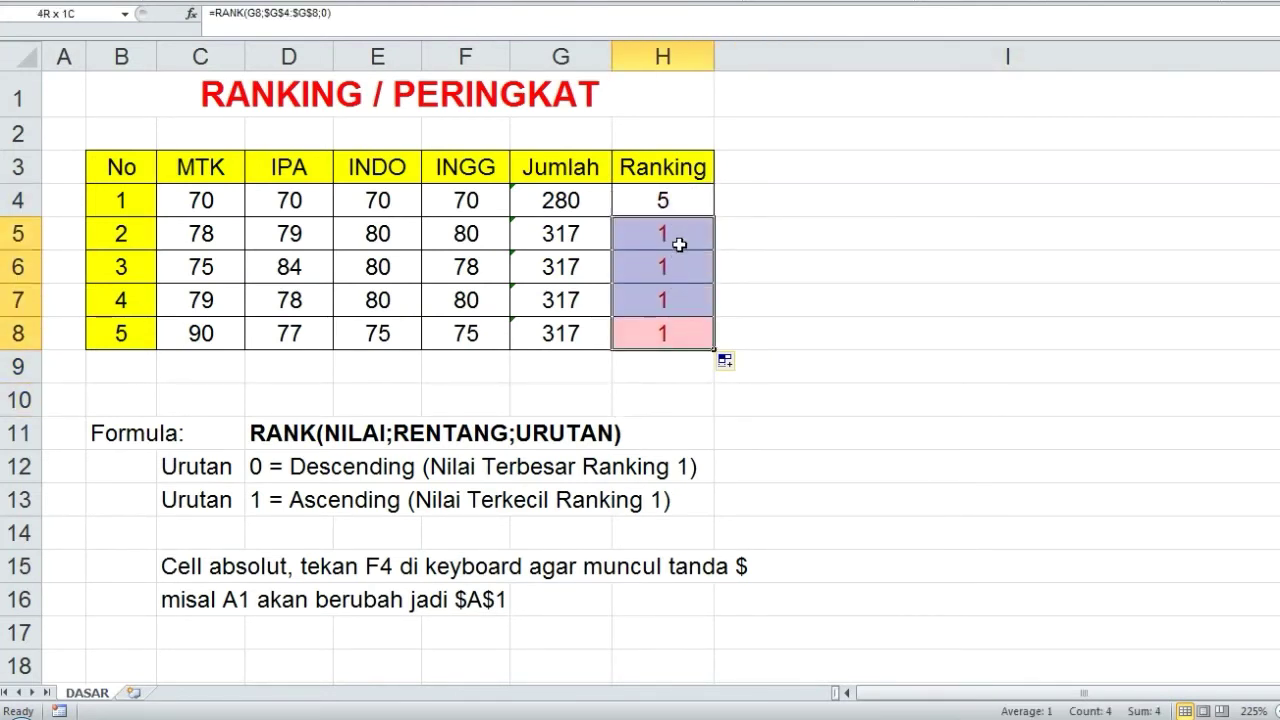
click(667, 404)
click(591, 338)
drag(591, 338, 586, 240)
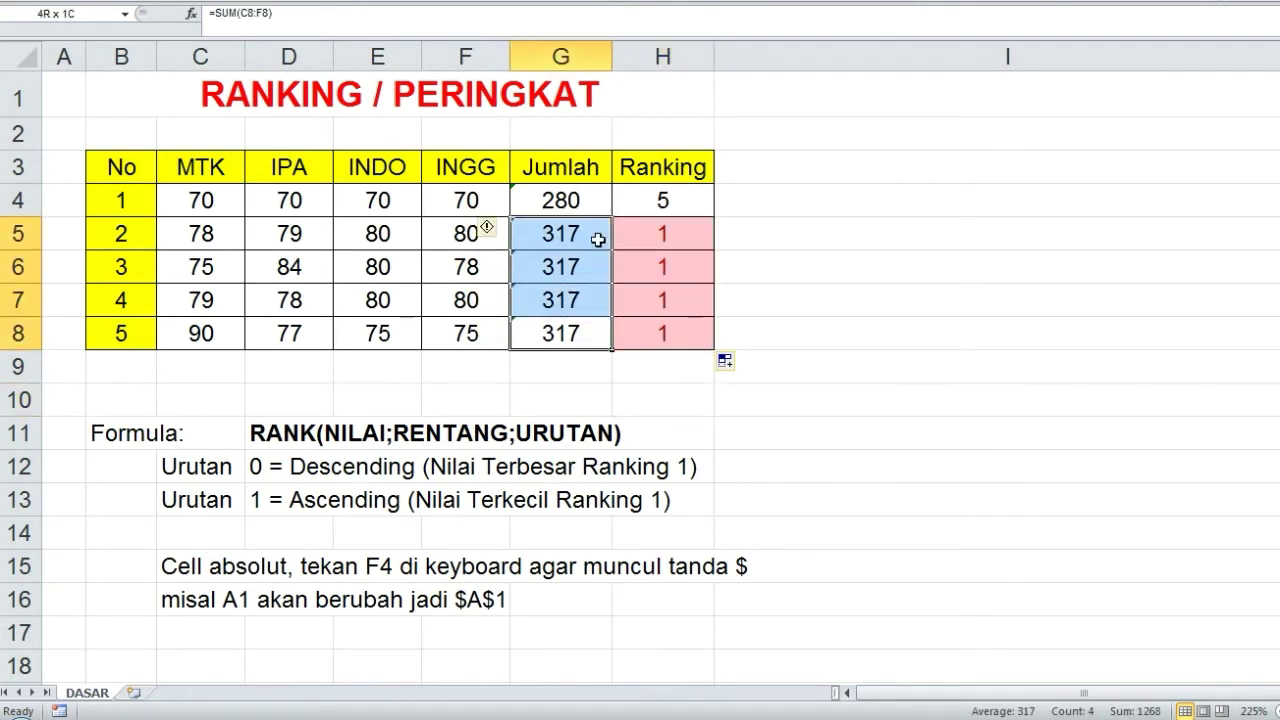
click(623, 366)
click(586, 329)
drag(586, 329, 594, 240)
click(776, 262)
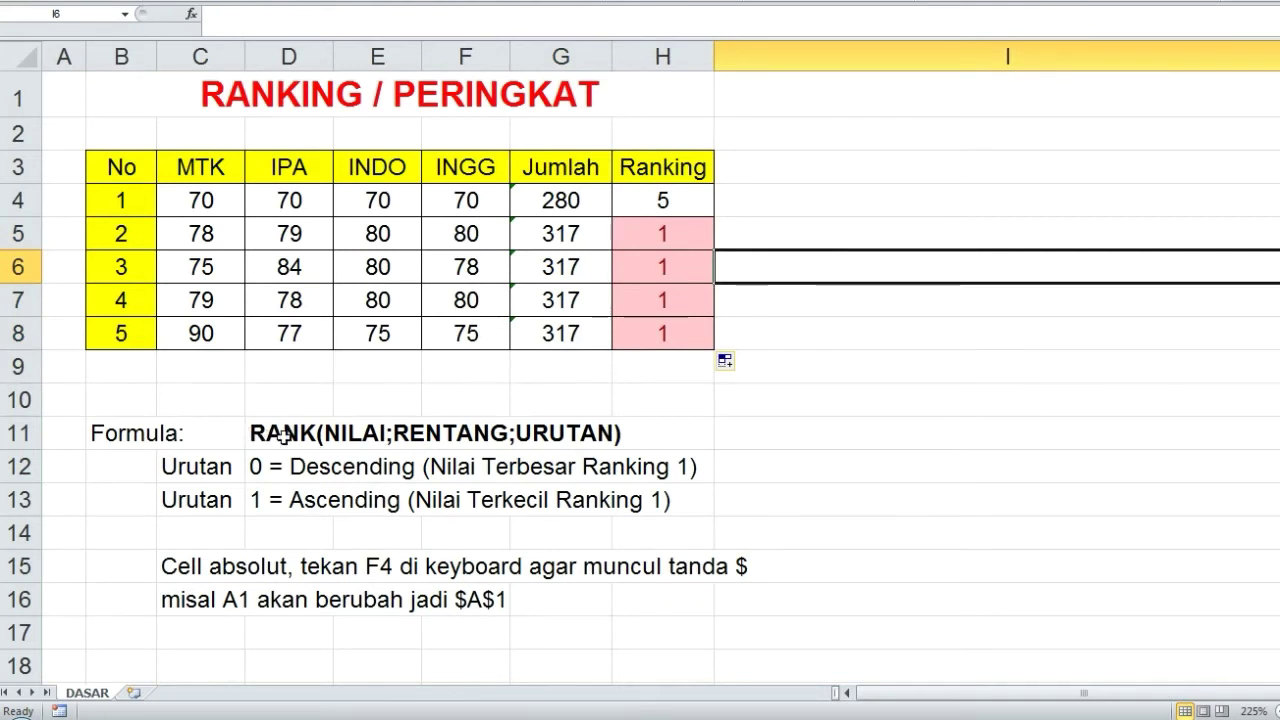
drag(690, 186, 663, 335)
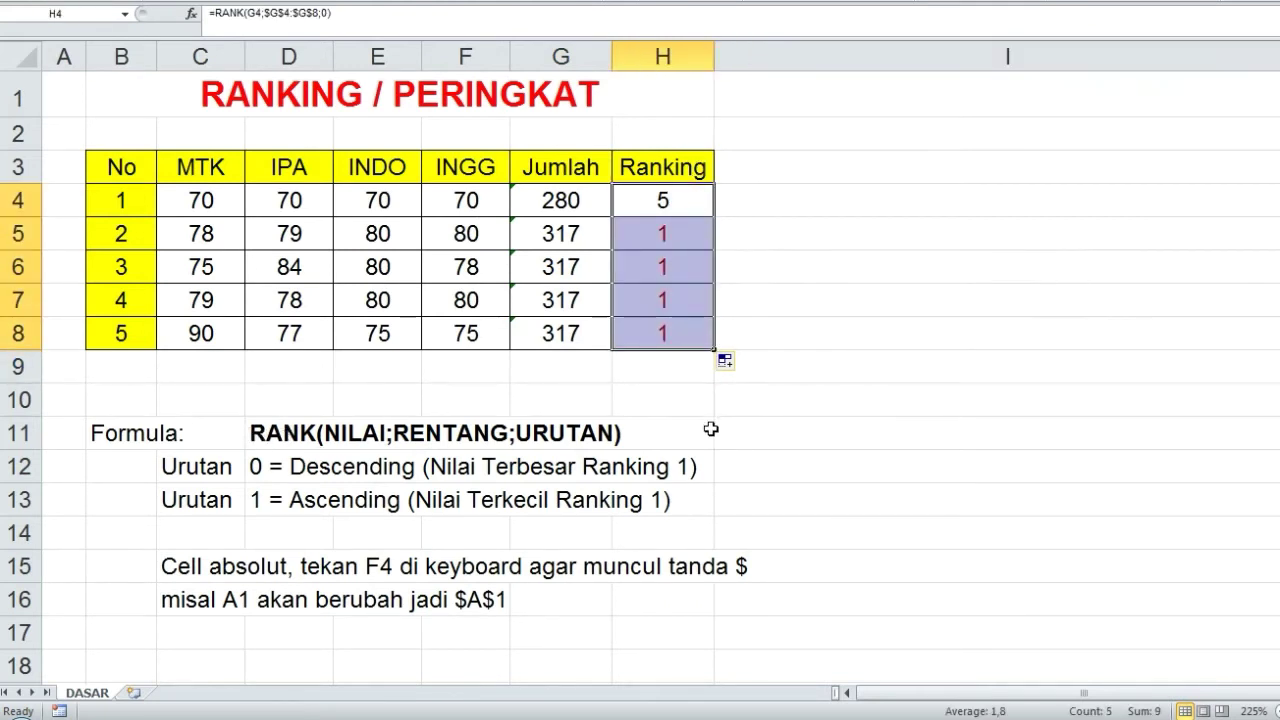
click(782, 435)
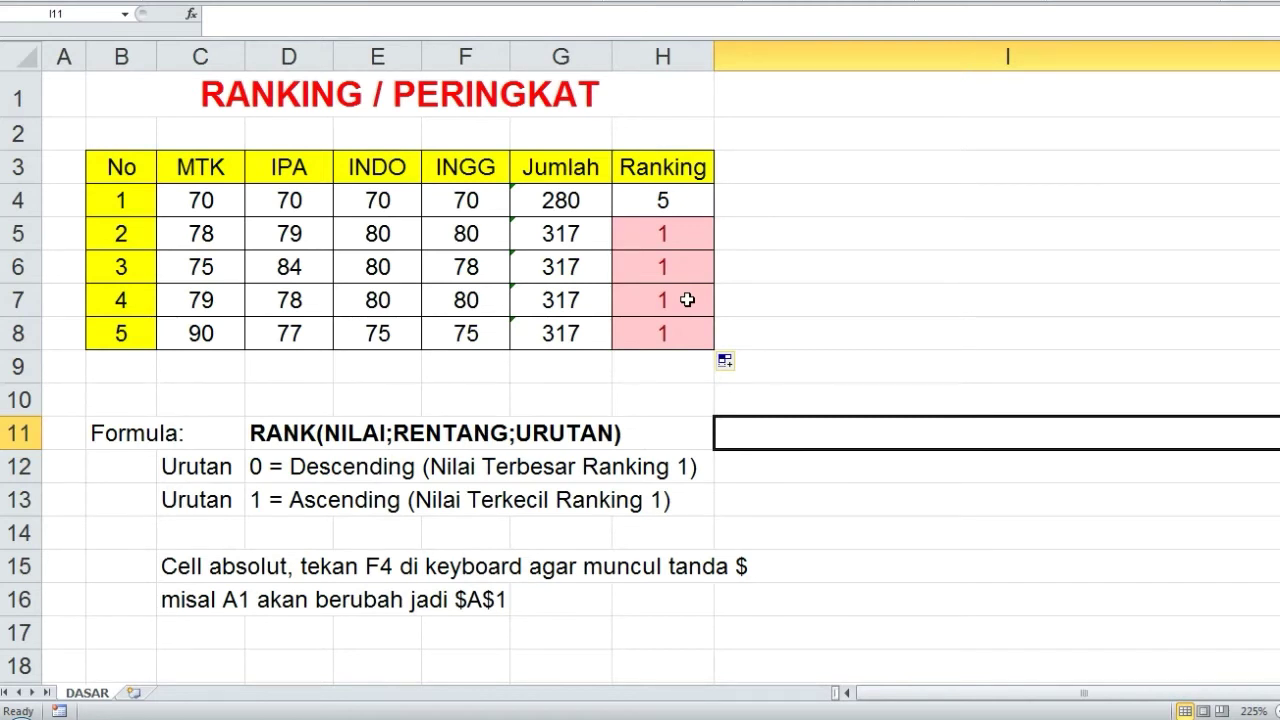
Narrow column I to a slim spacer so the CARANYA instructions sit beside the ranking table.
drag(1276, 57, 742, 72)
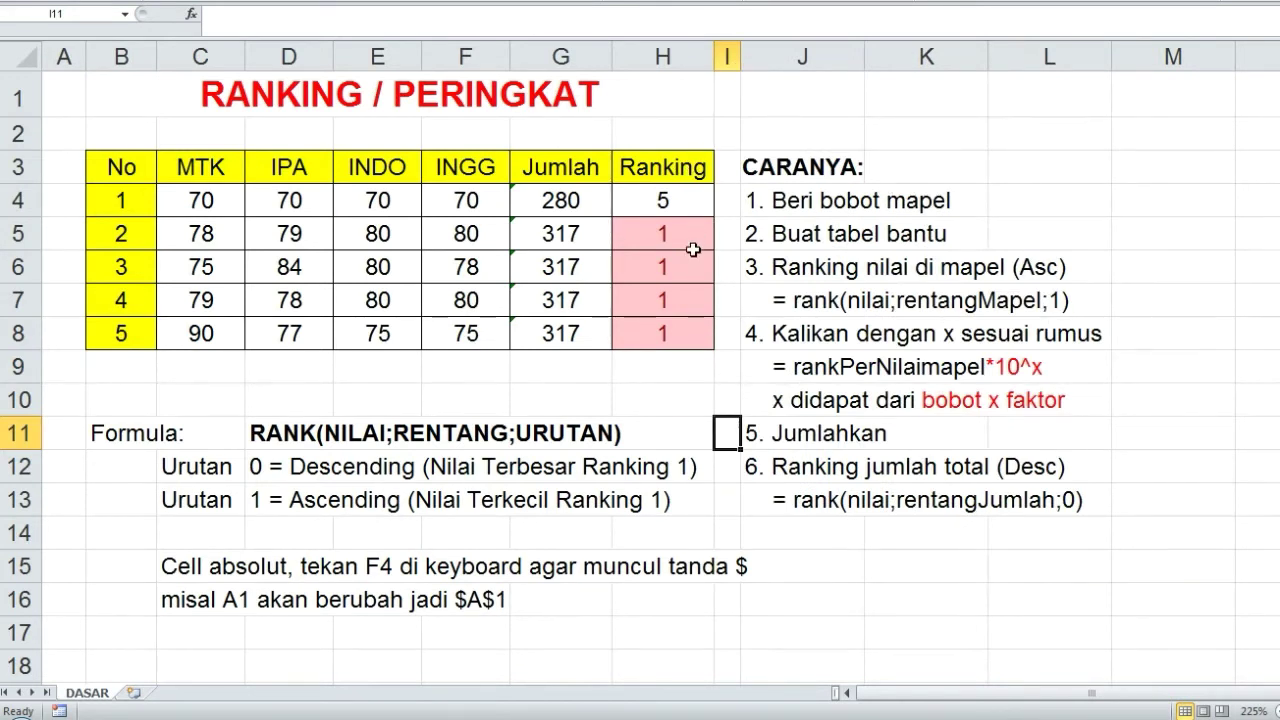
click(858, 555)
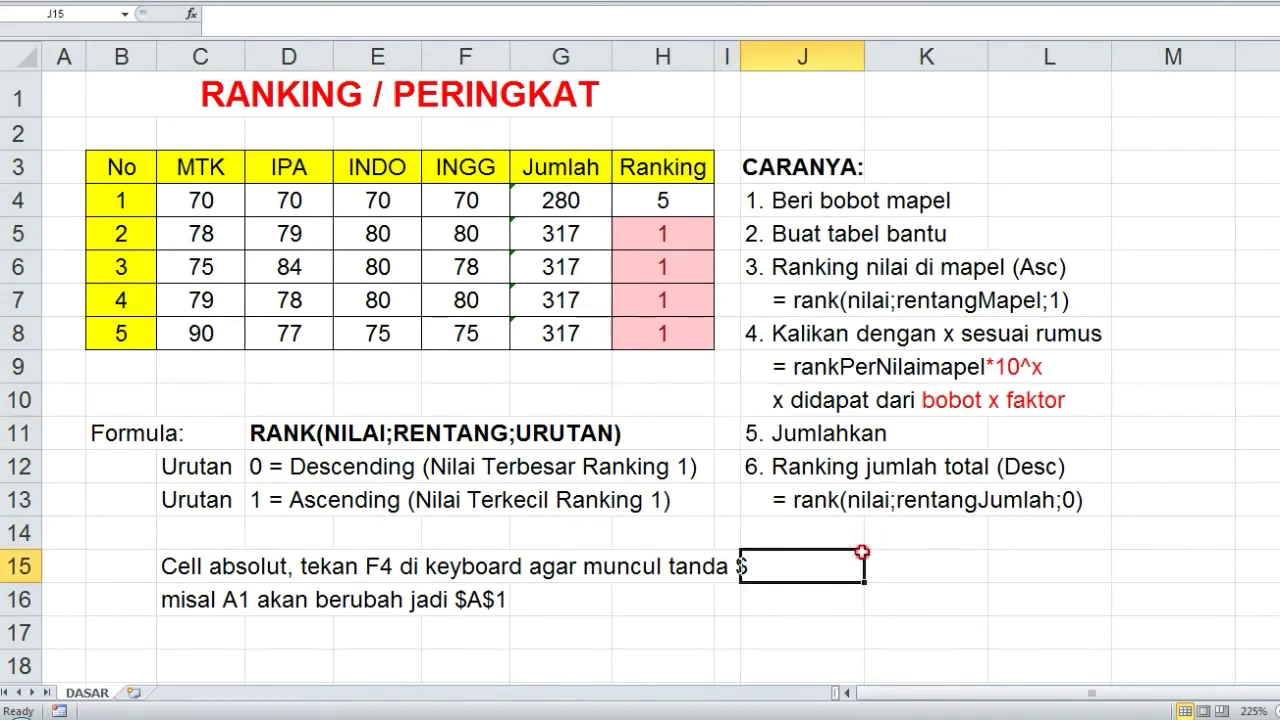
drag(742, 54, 758, 54)
click(1047, 545)
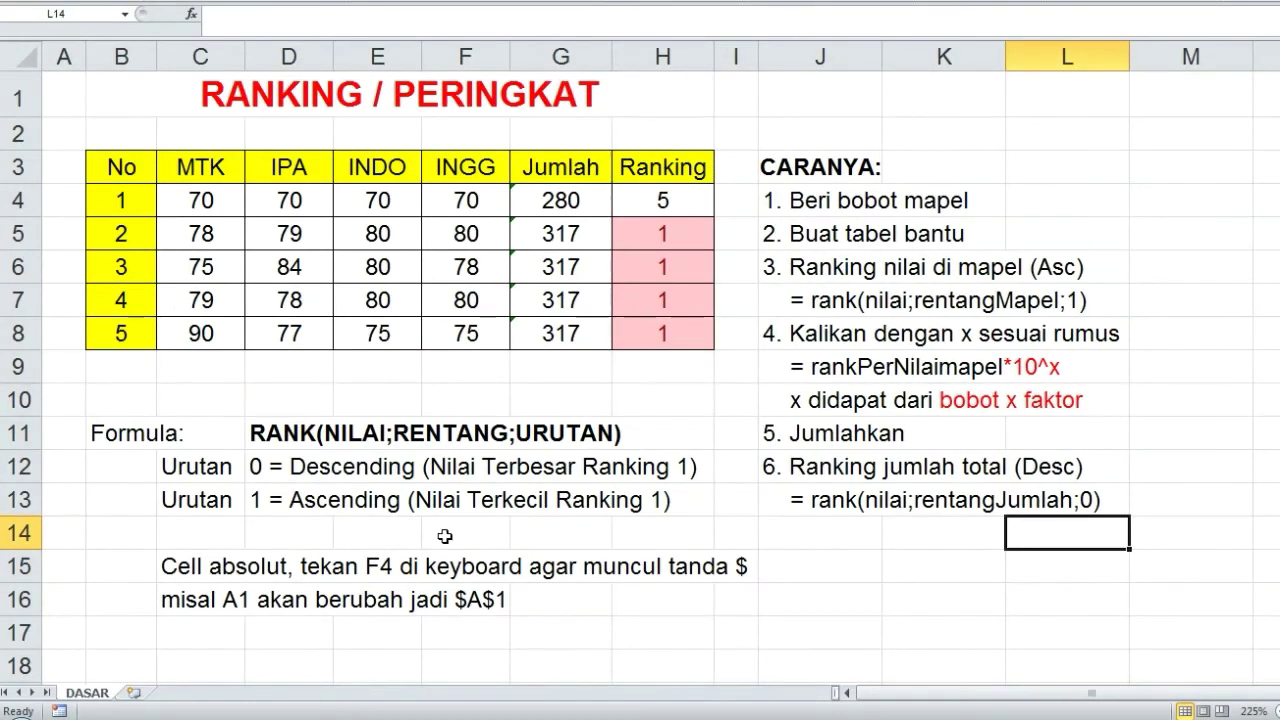
Add a new worksheet after DASAR and set its zoom to 225%.
click(133, 693)
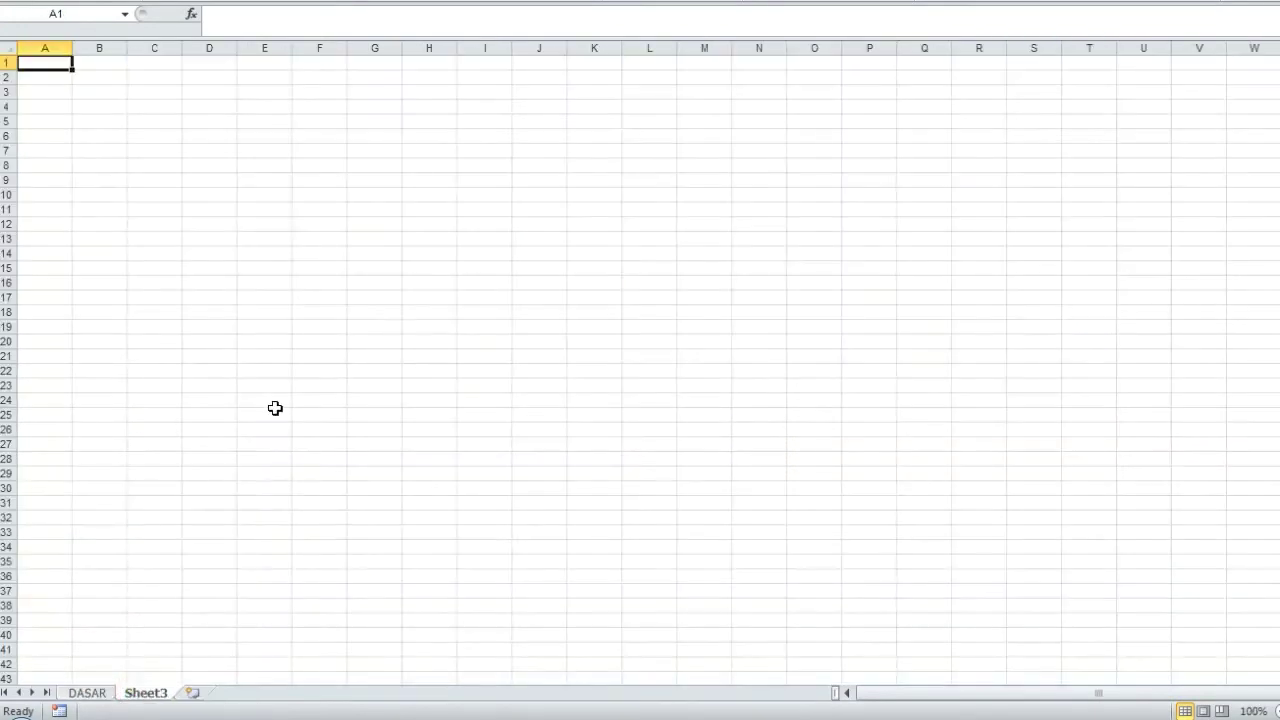
click(1250, 708)
double_click(1093, 162)
text(22)
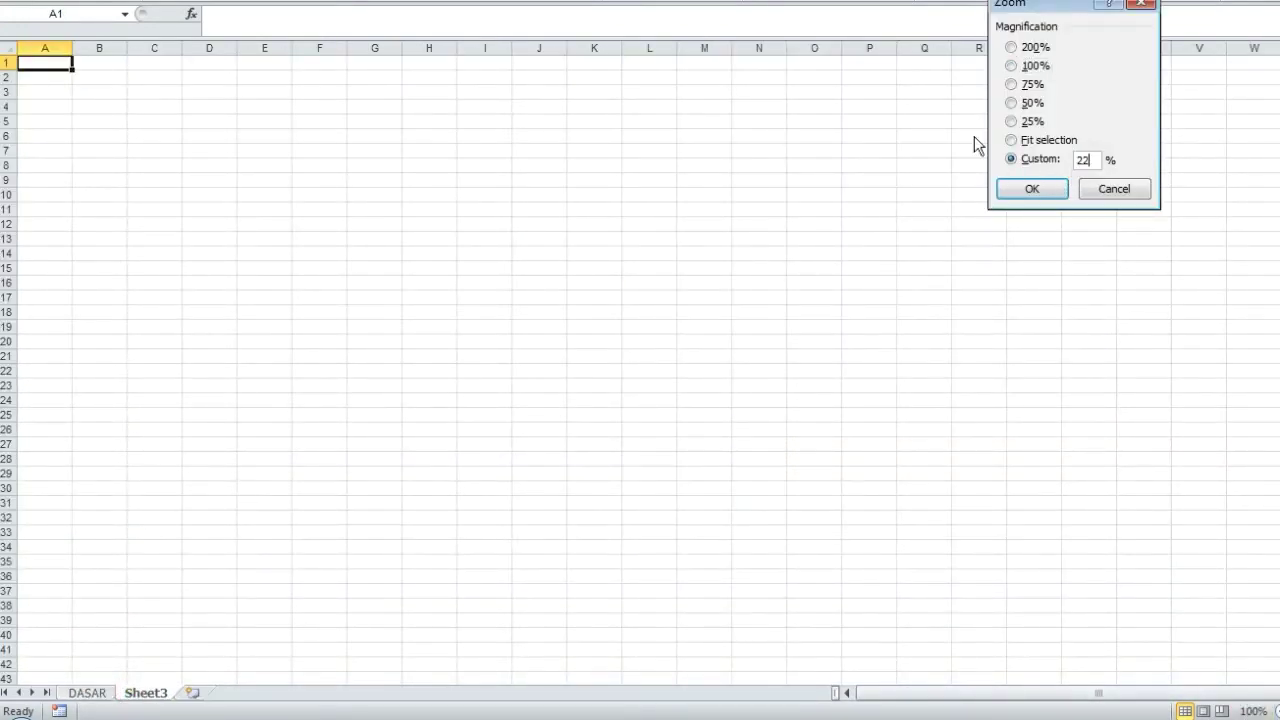
text(5)
key(Return)
click(943, 317)
Copy the CARANYA instructions J3:J13 from the DASAR sheet into Sheet3 starting at cell A1.
click(97, 695)
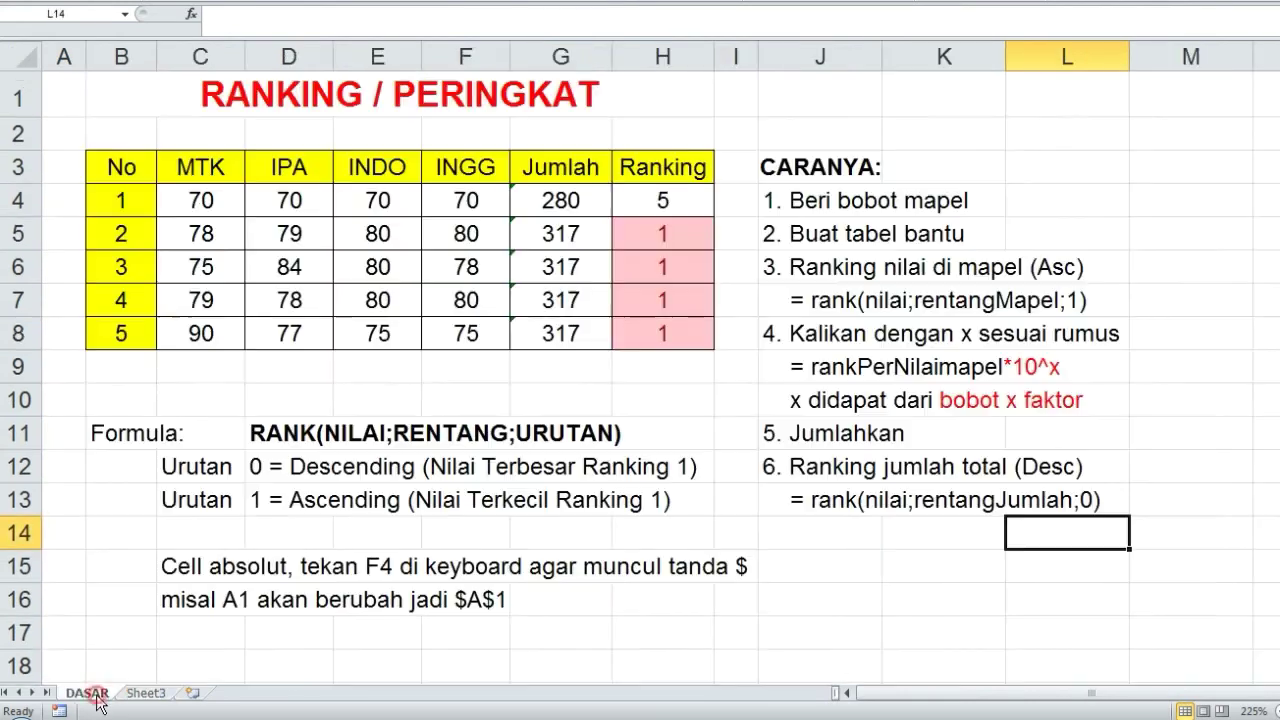
drag(822, 168, 848, 494)
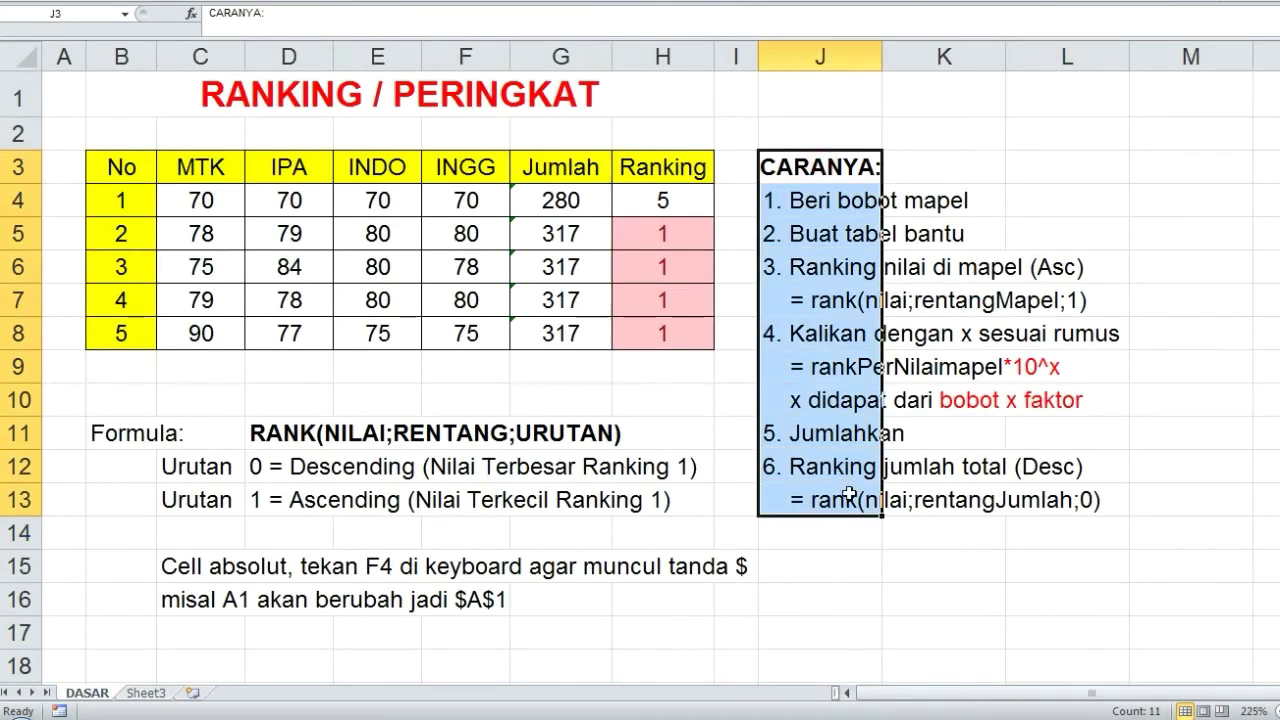
key(ctrl+c)
click(148, 692)
click(128, 91)
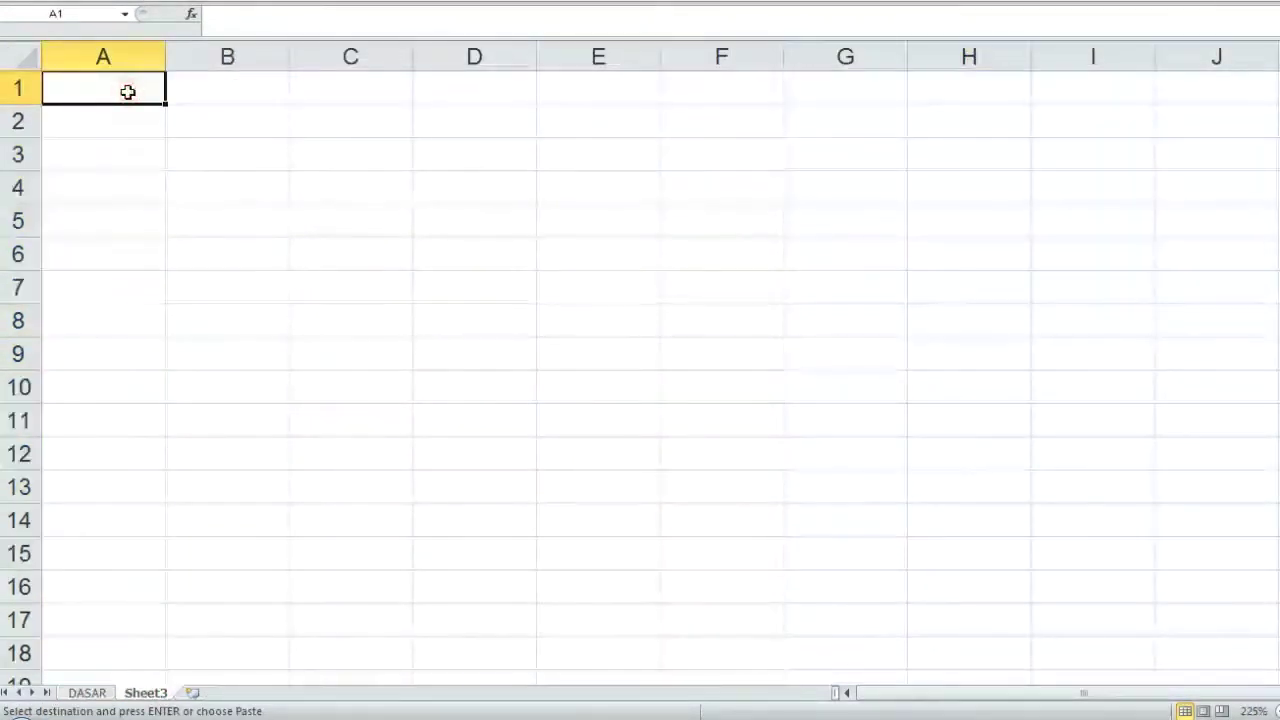
key(ctrl+v)
click(420, 287)
Widen column A of Sheet3 to fit the instructions and fill the whole column with yellow.
drag(166, 57, 419, 57)
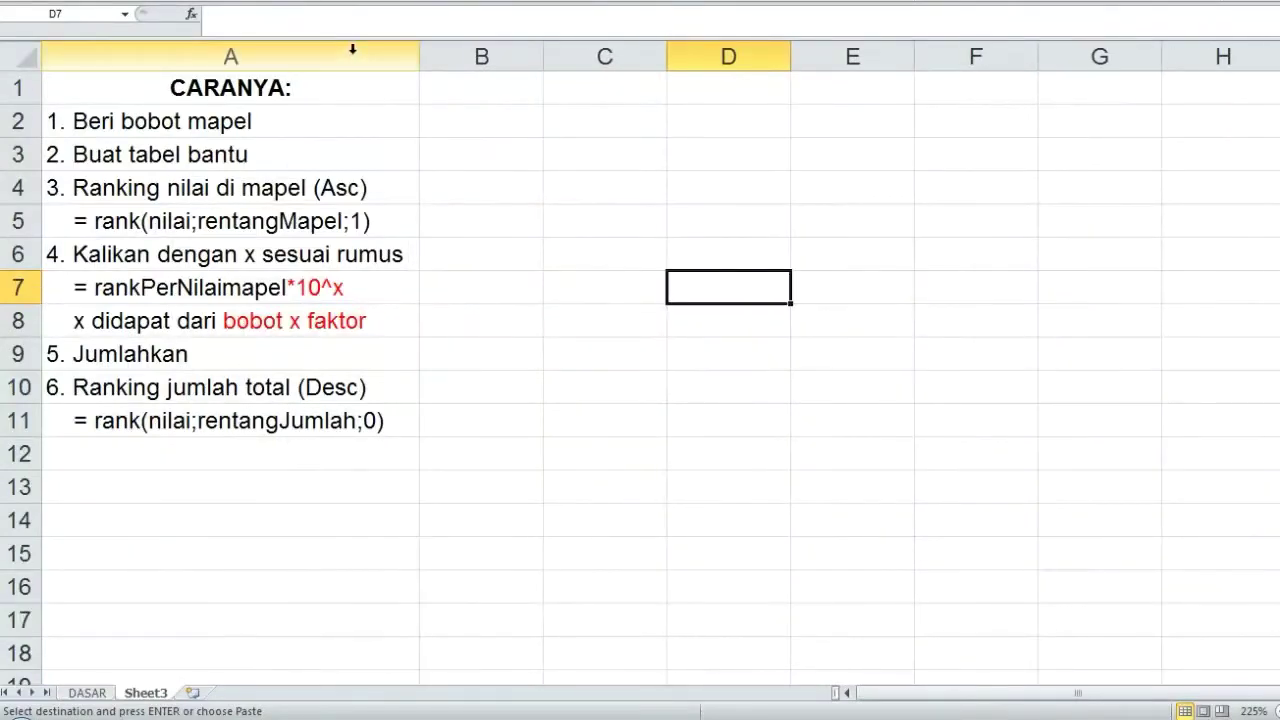
click(352, 57)
click(290, 2)
click(338, 106)
click(585, 280)
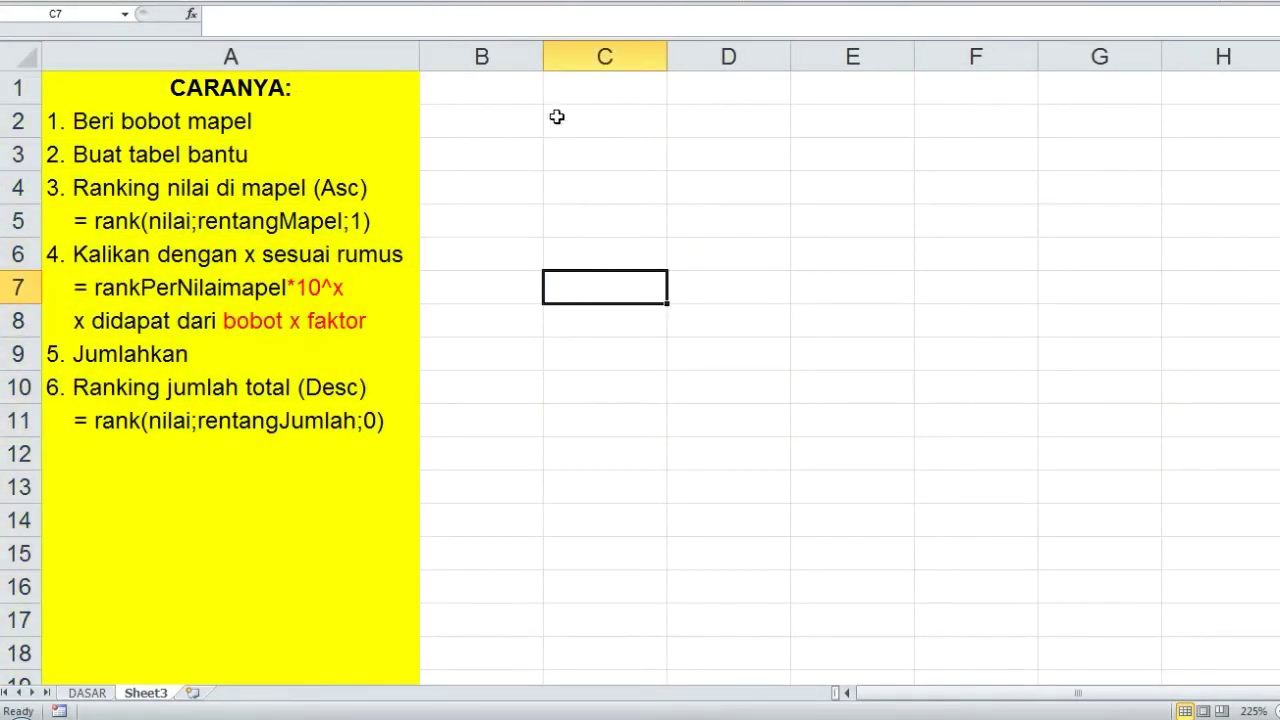
drag(604, 553, 646, 532)
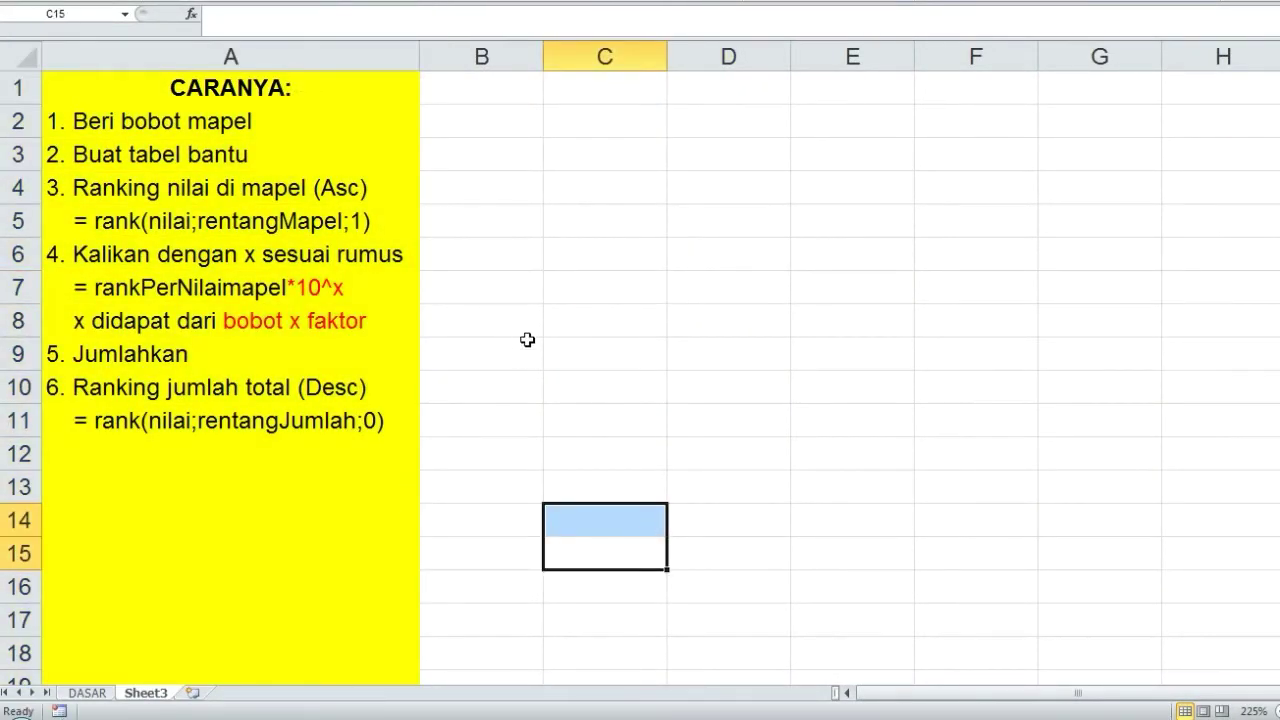
click(562, 354)
Copy the score table B3:F8, without Jumlah and Ranking, from the DASAR sheet into Sheet3 starting at C2.
click(88, 692)
drag(114, 166, 486, 320)
key(ctrl+c)
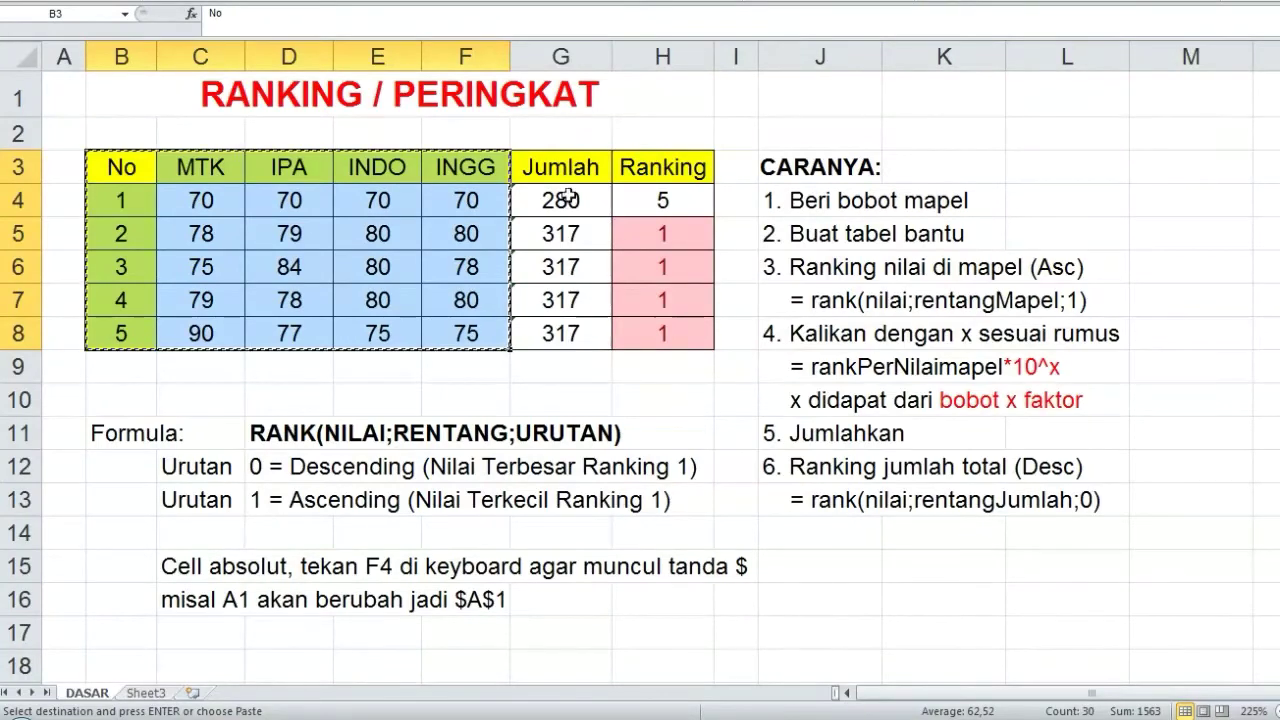
click(146, 693)
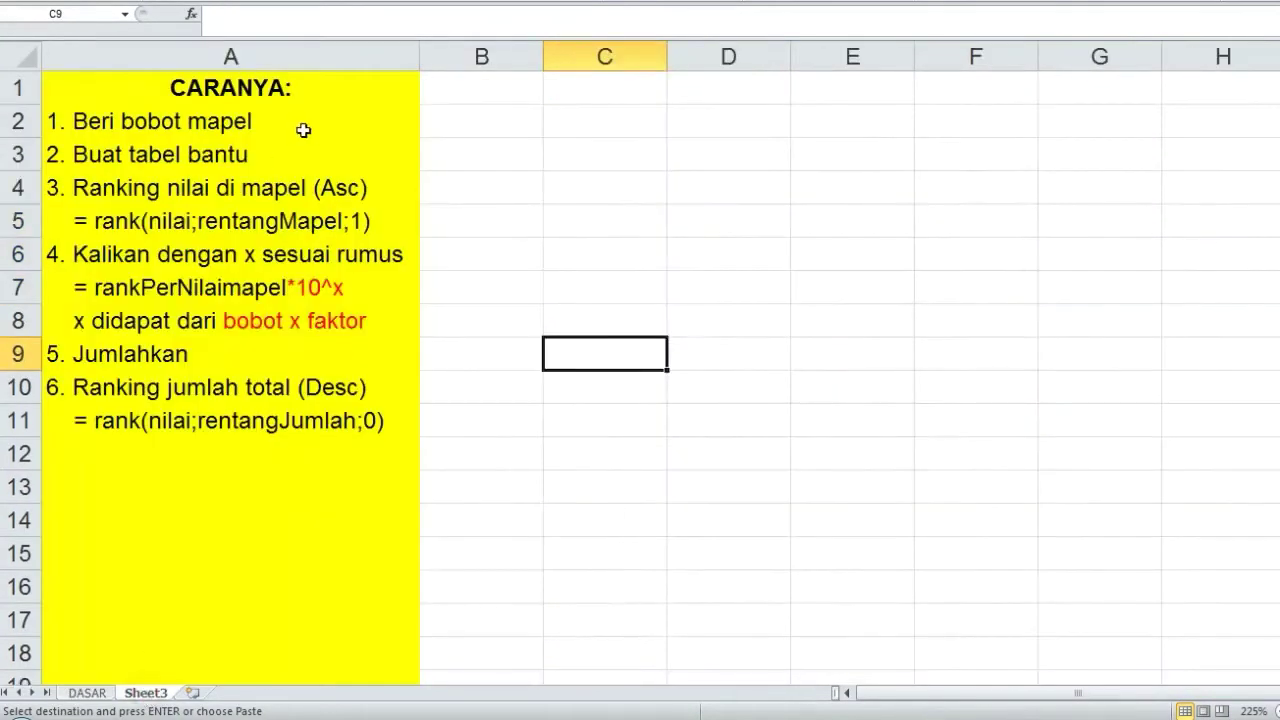
click(580, 117)
key(ctrl+v)
click(728, 420)
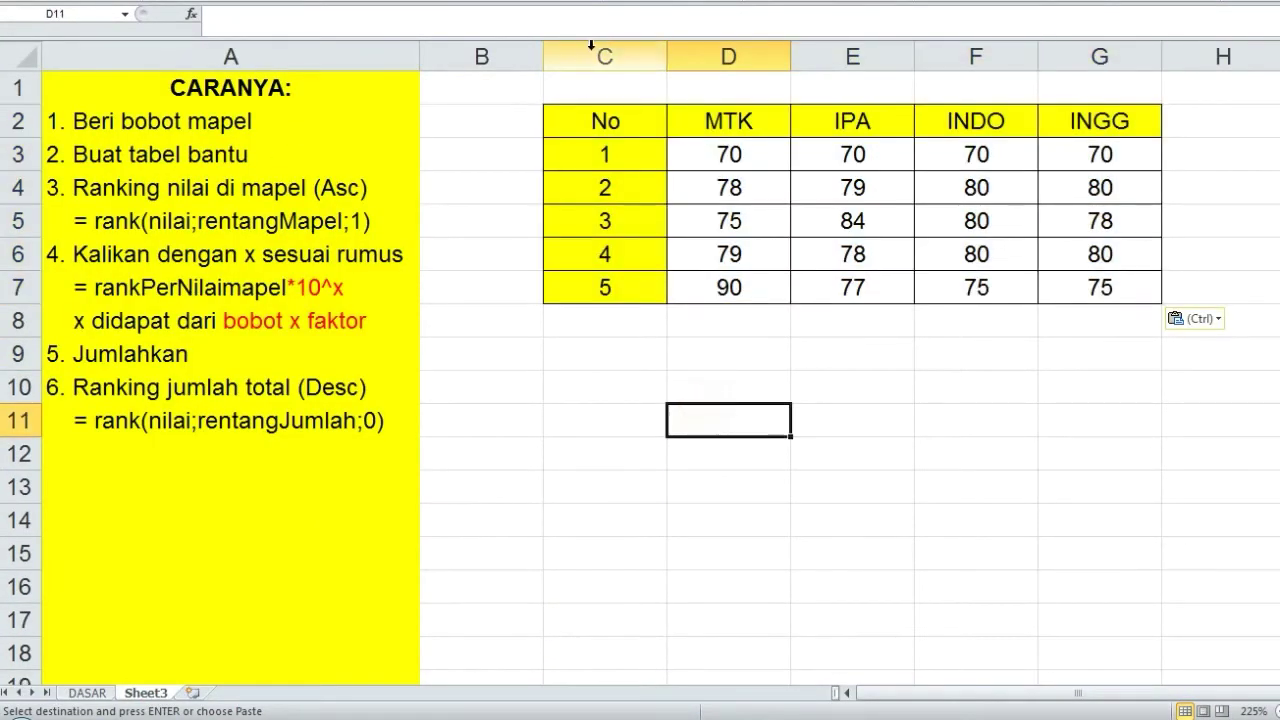
Narrow column B slightly and reduce columns C through G to one equal, compact width fitting the subject headings.
mouse_move(543, 57)
mouse_down()
mouse_move(437, 60)
mouse_move(521, 52)
mouse_up()
click(537, 56)
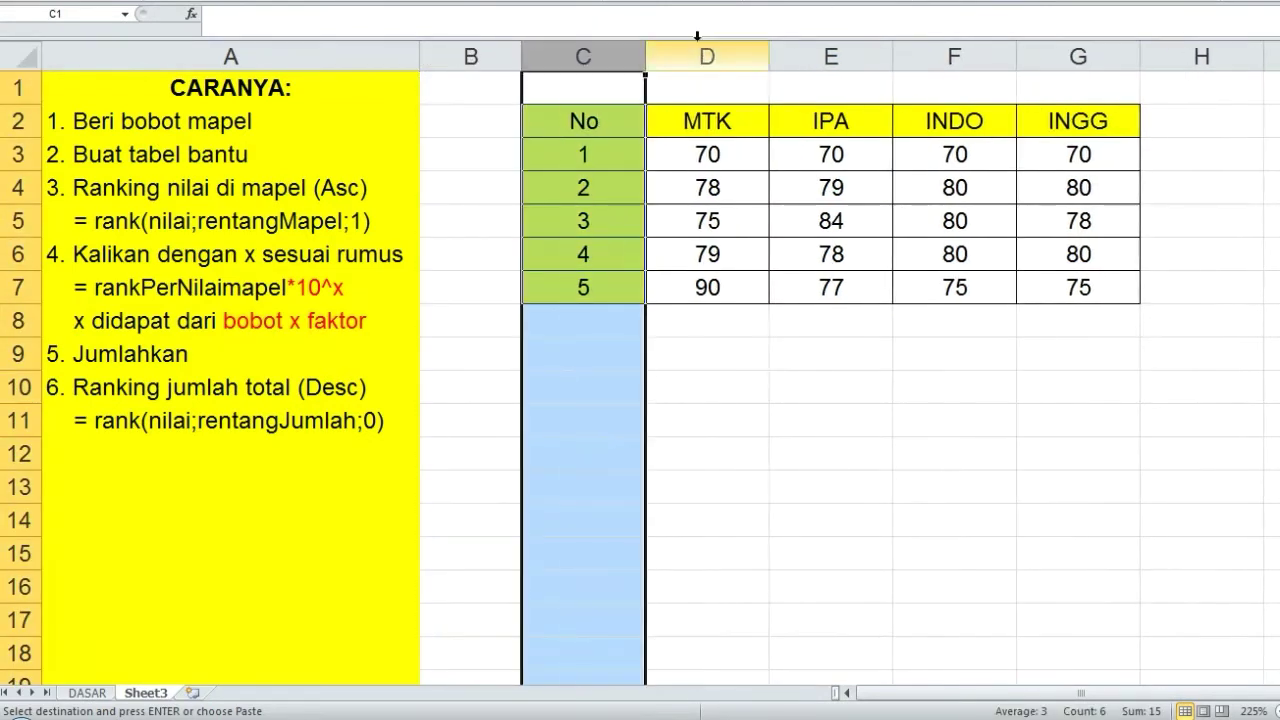
shift+click(1076, 56)
drag(1138, 56, 875, 56)
click(655, 416)
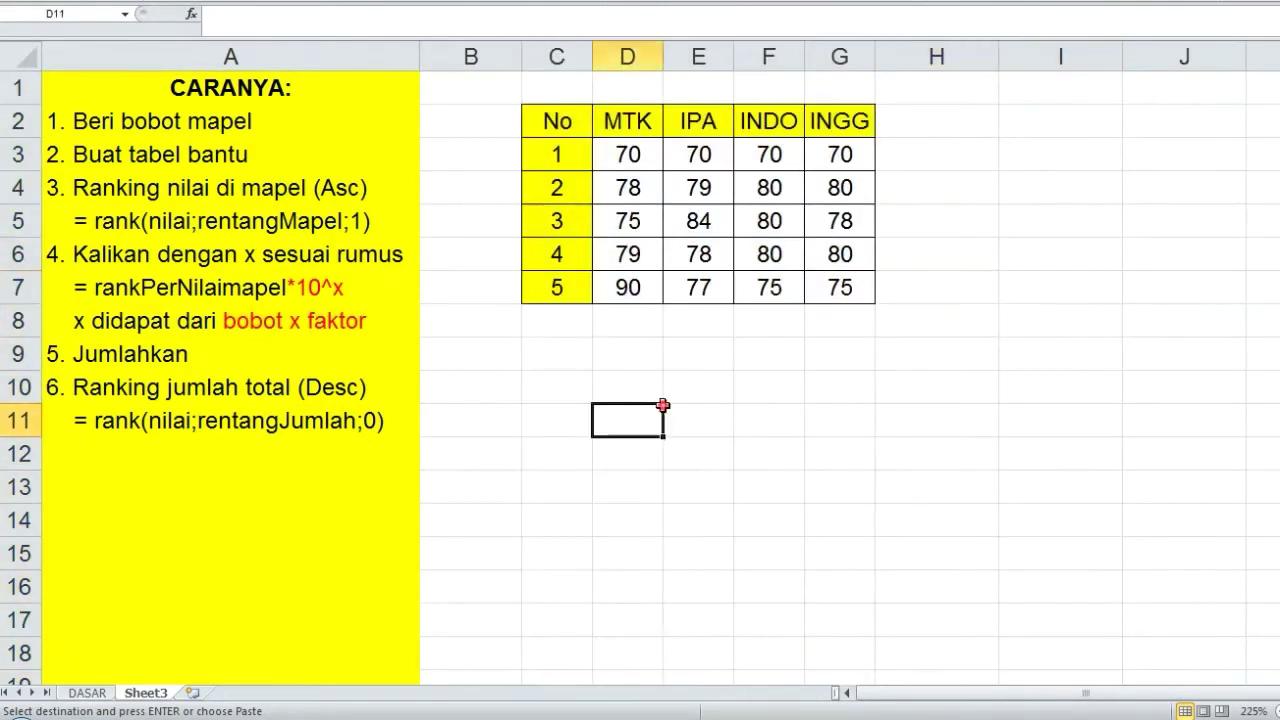
click(766, 451)
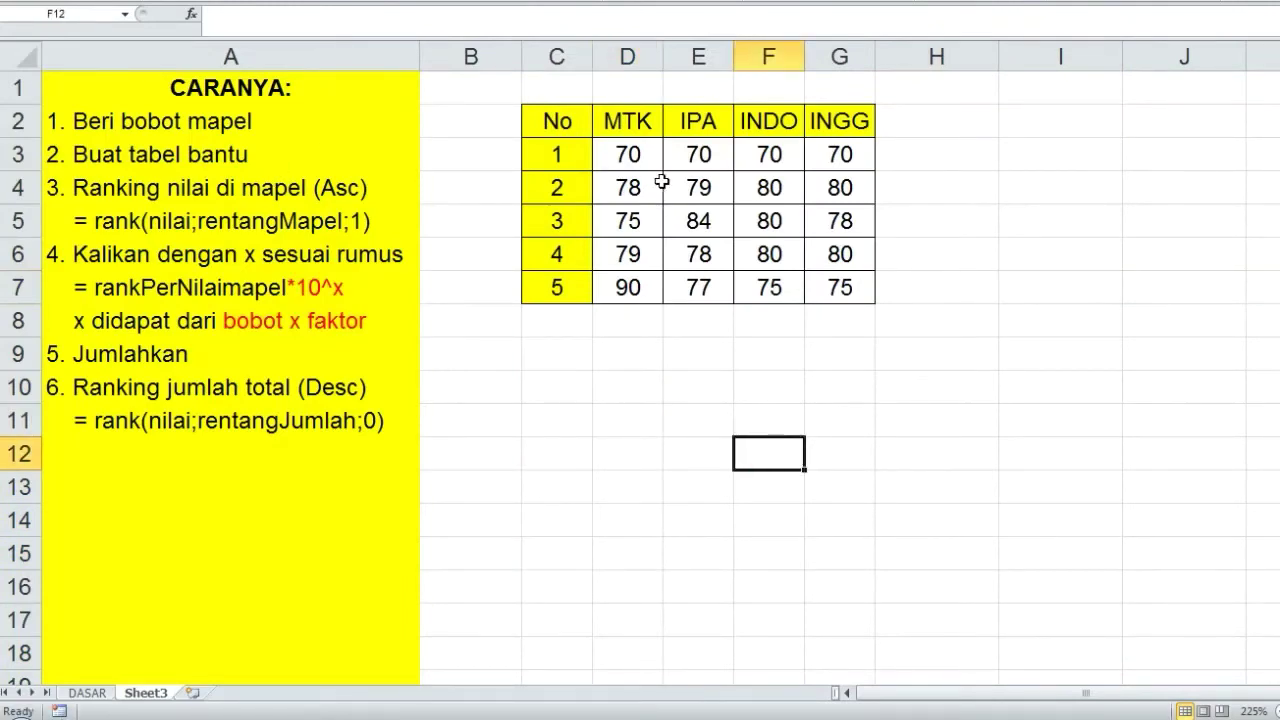
Copy the Ranking results H4:H8 from the DASAR sheet into H3:H7 of Sheet3 as plain values in red.
click(87, 692)
click(701, 336)
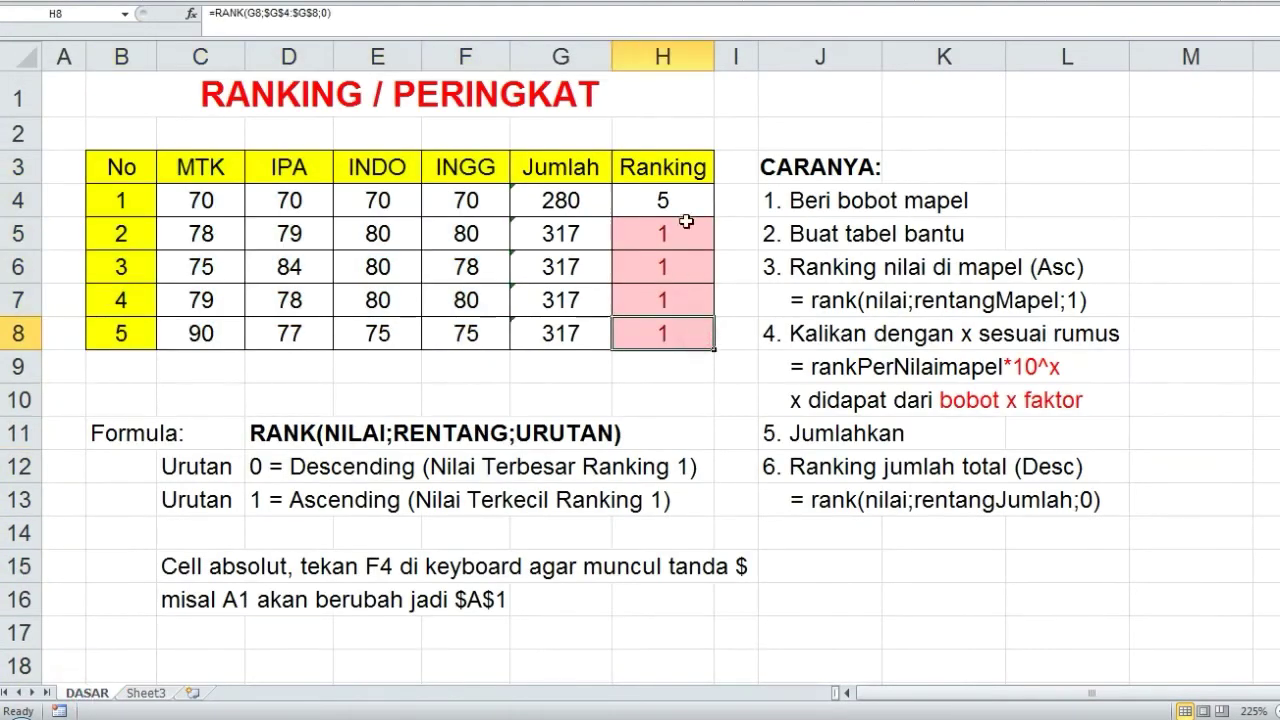
drag(686, 214, 696, 340)
key(ctrl+c)
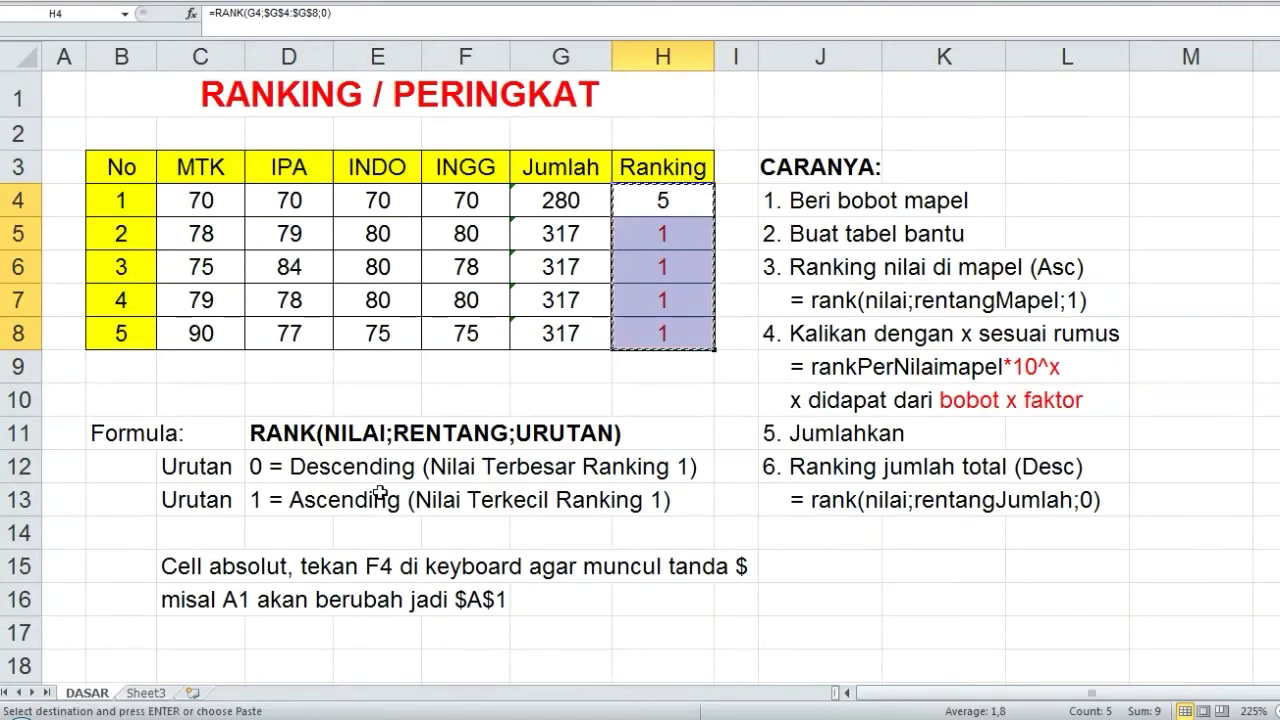
click(146, 692)
click(958, 156)
right_click(958, 156)
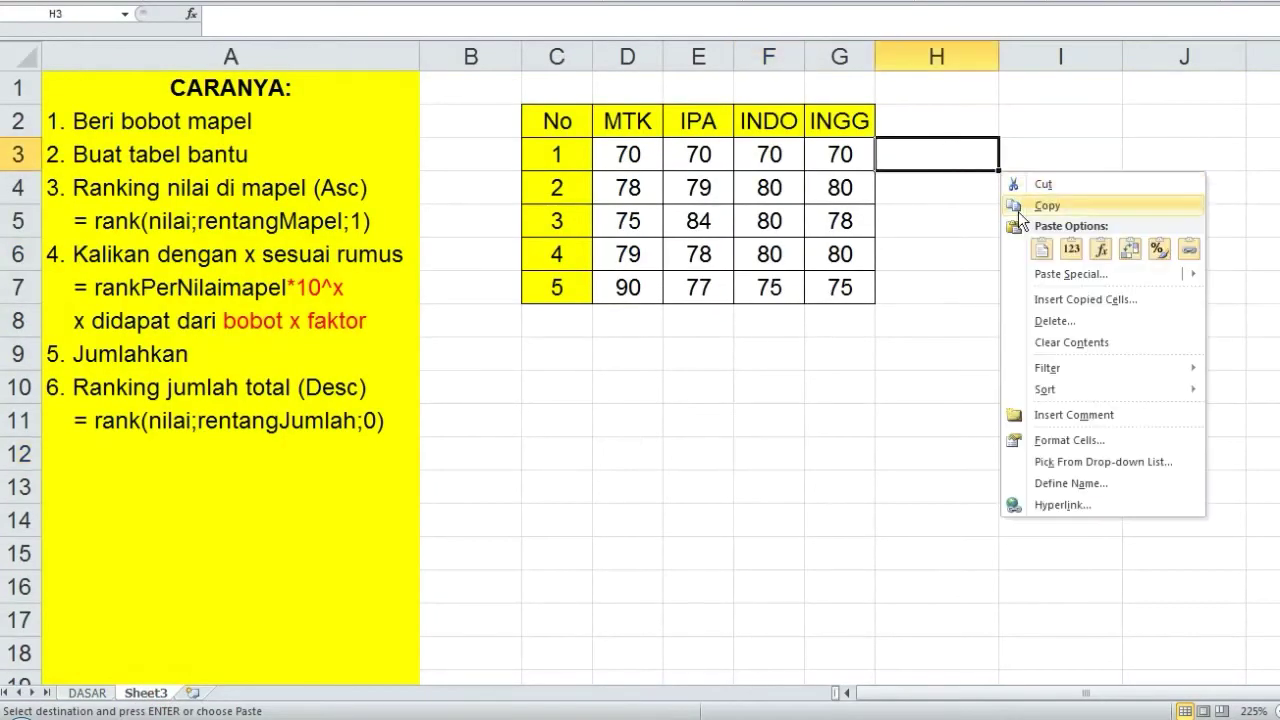
click(1042, 242)
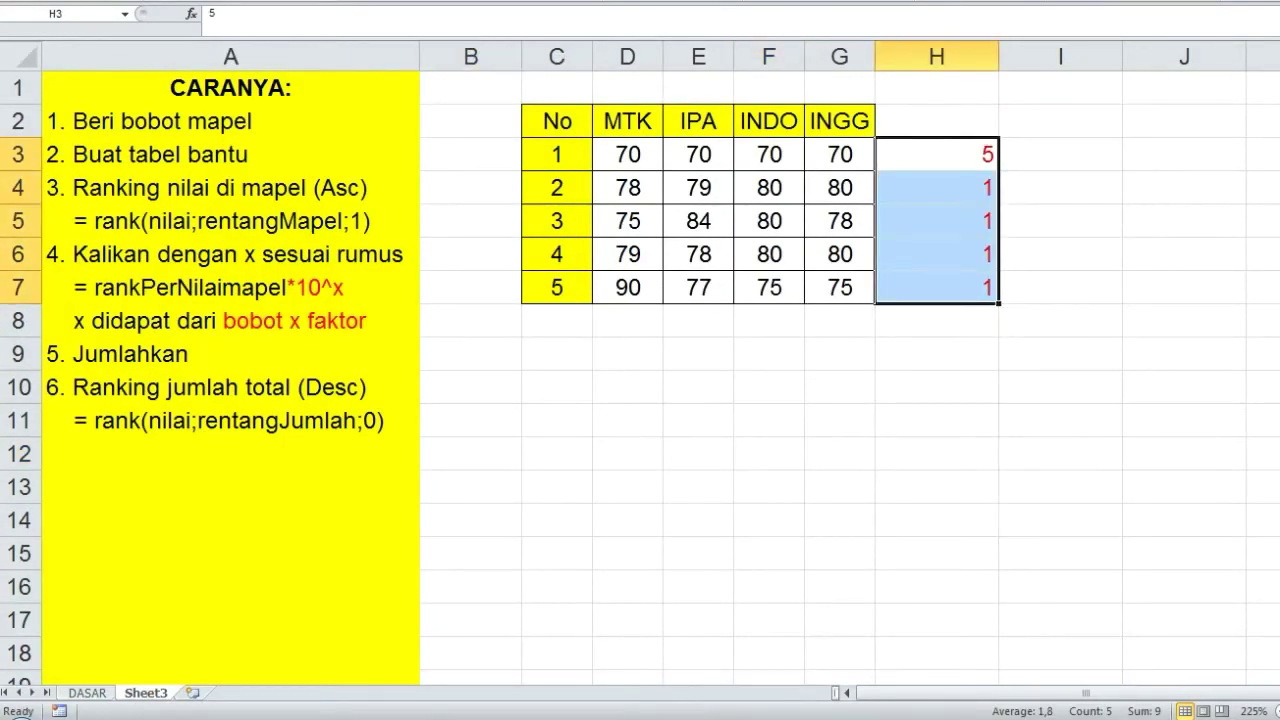
Italicize the pasted ranking values in H3:H7 beside the score table.
key(ctrl+i)
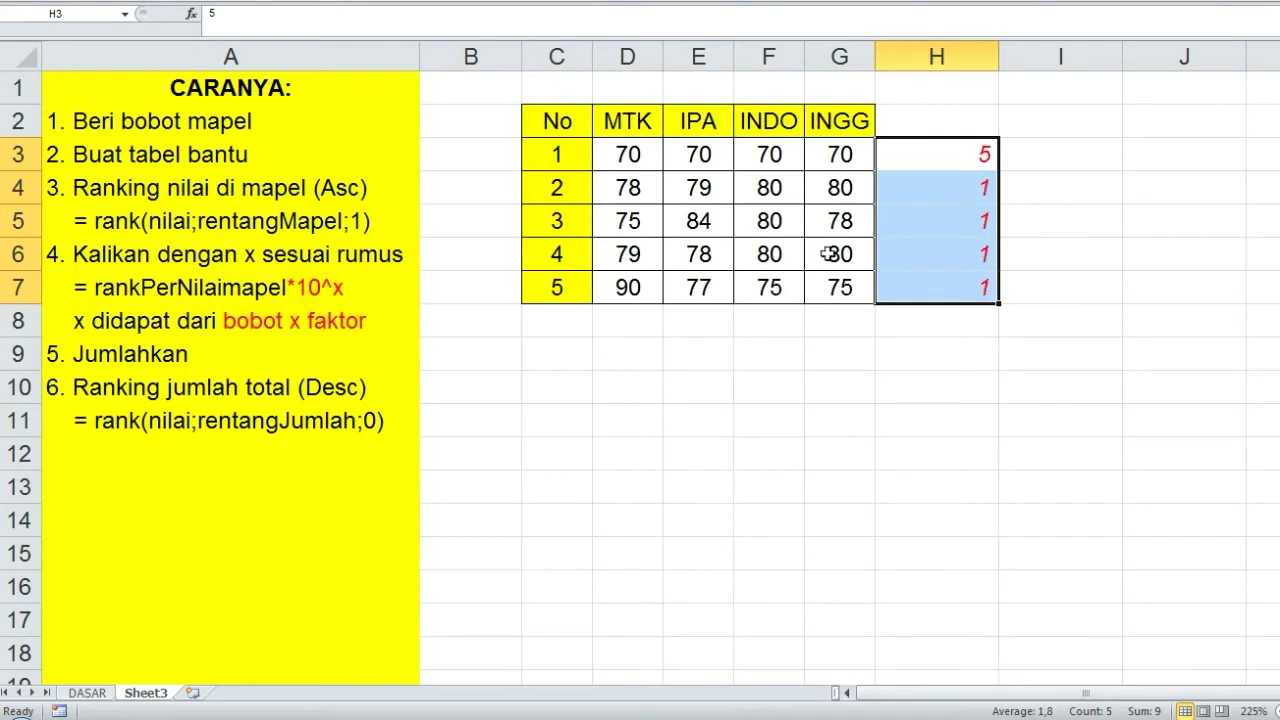
click(885, 325)
click(1080, 223)
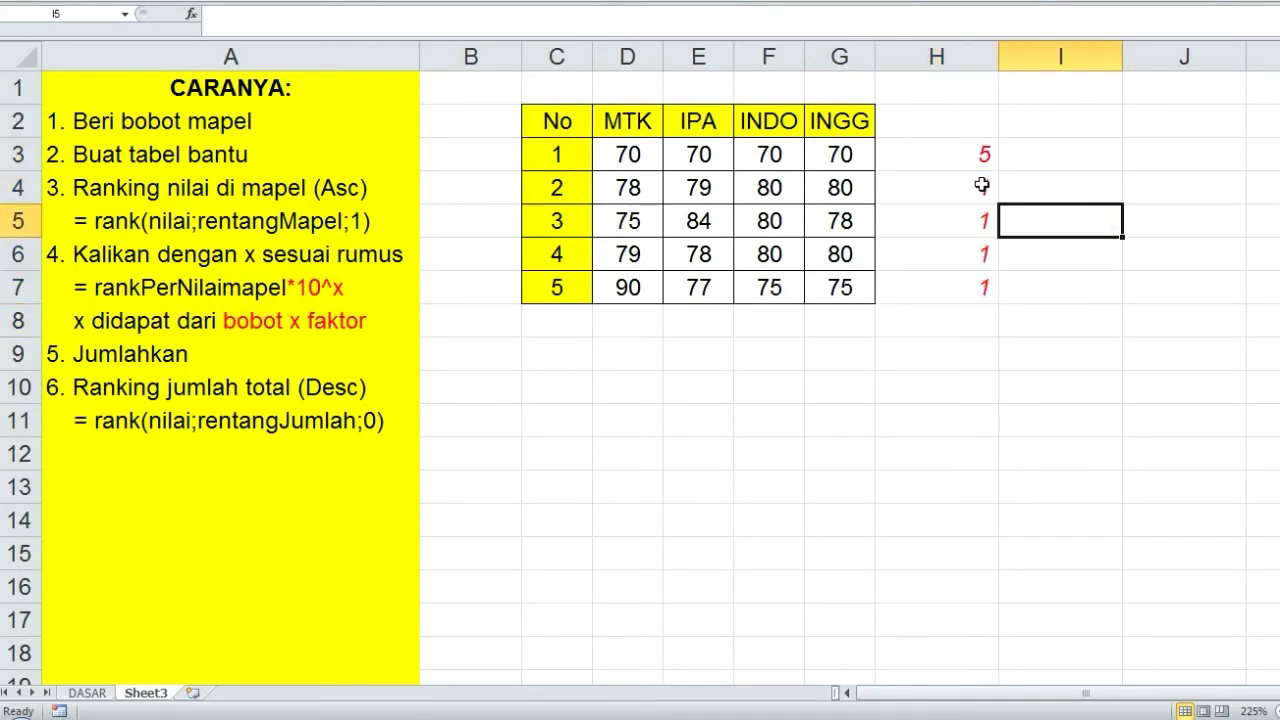
drag(982, 184, 925, 182)
click(1005, 418)
click(1002, 418)
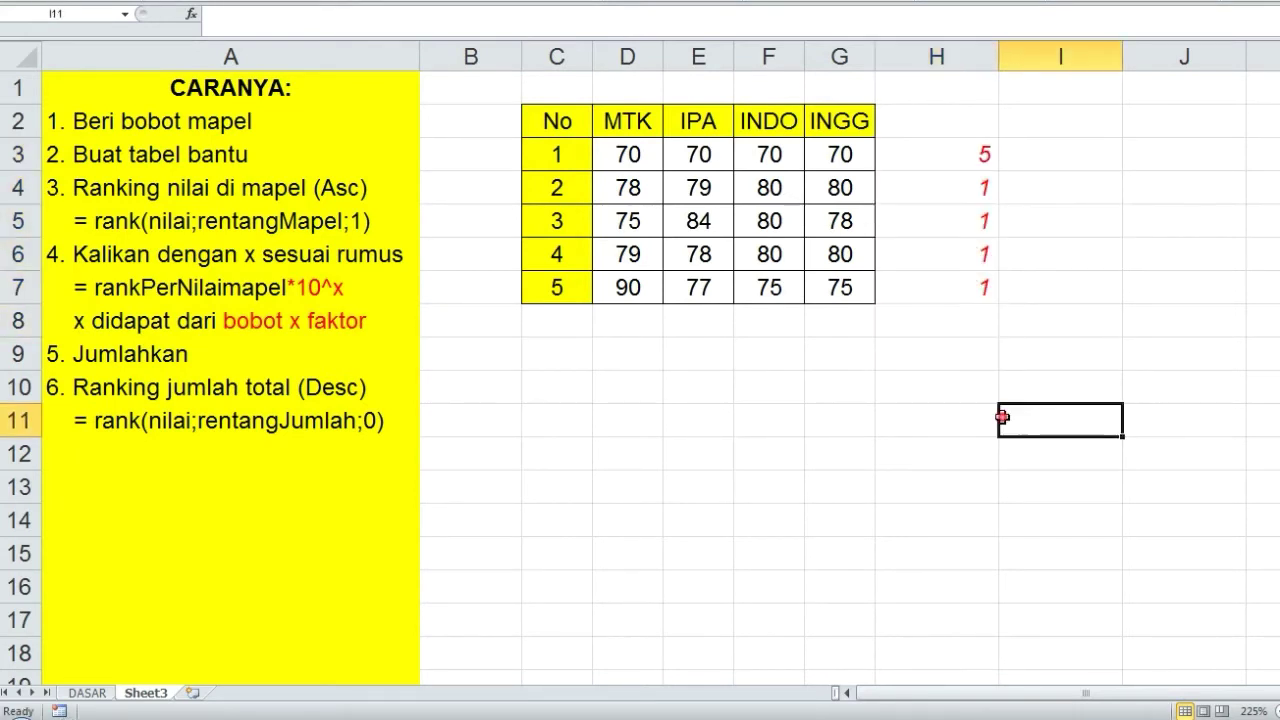
click(641, 358)
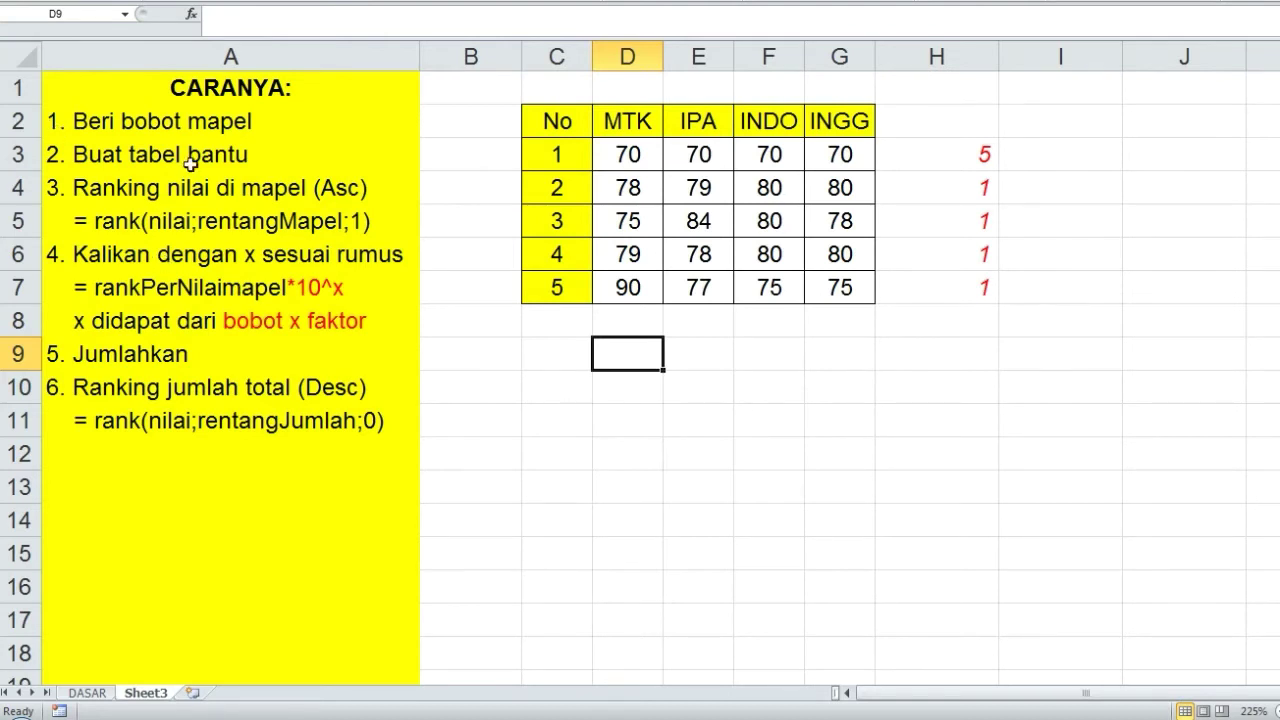
Label cell B9 "Bobot" in bold as the heading of the subject weight row.
click(518, 368)
text(bobot)
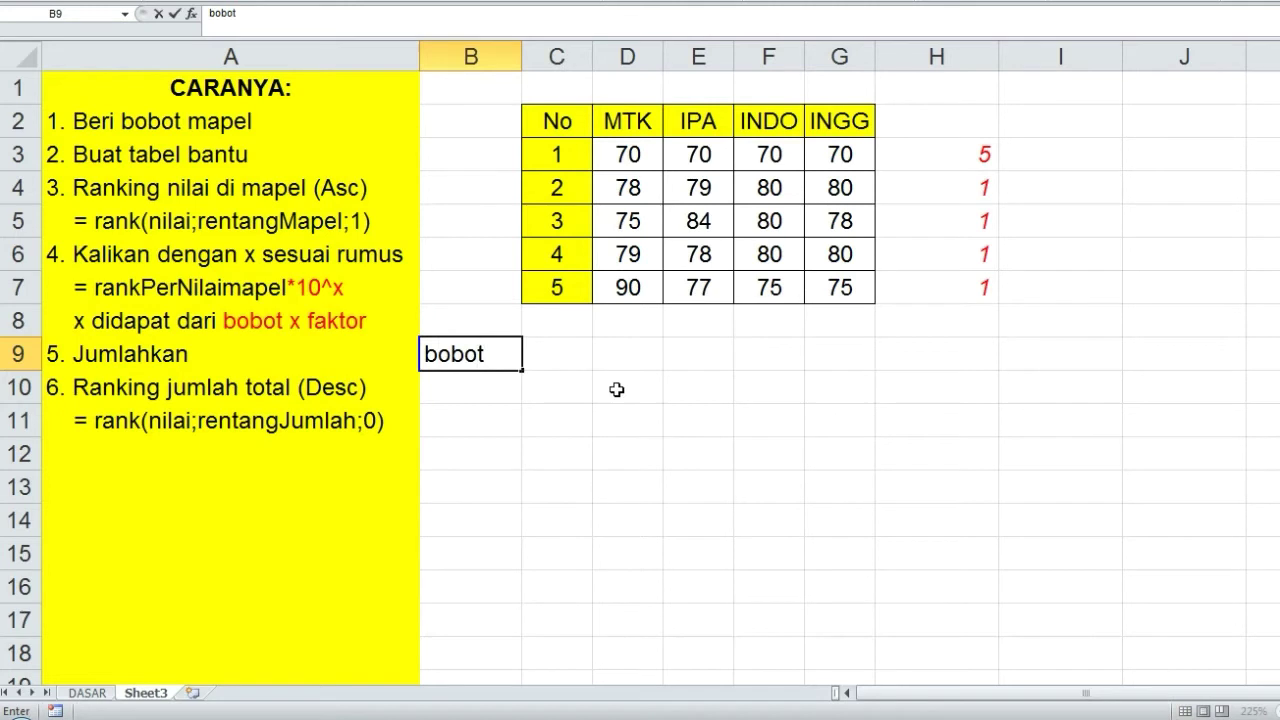
key(Return)
key(Up)
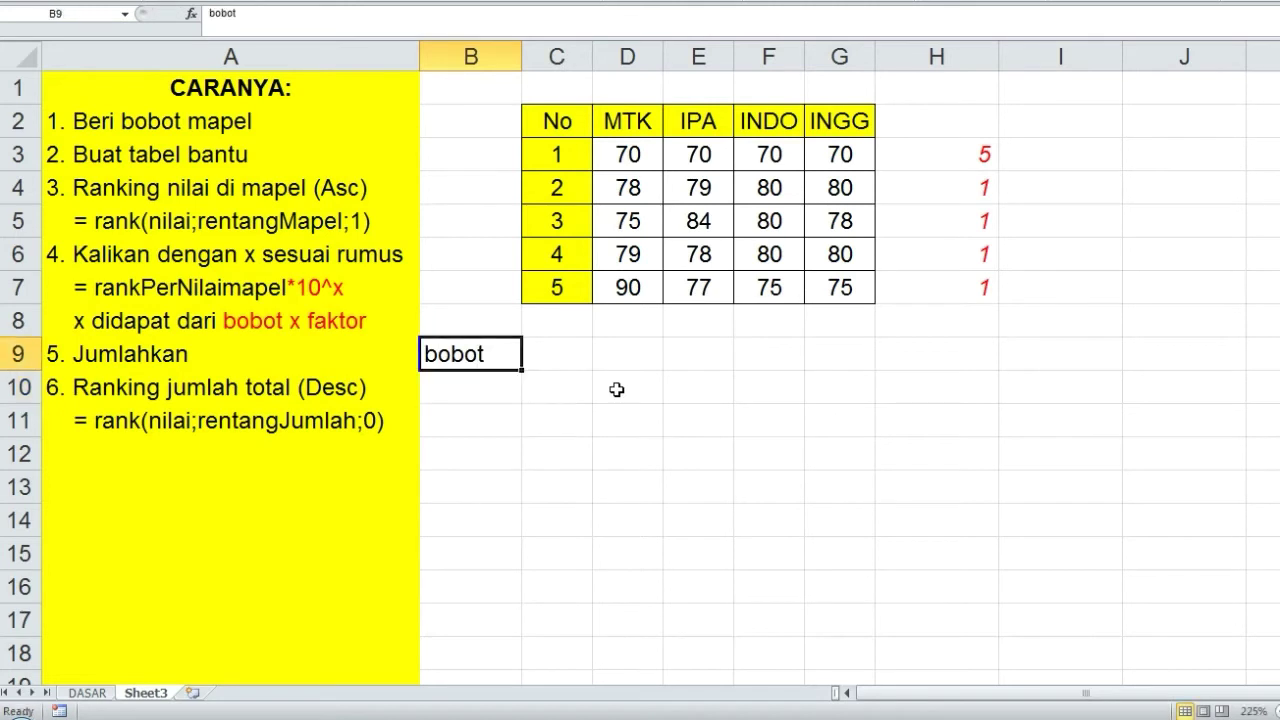
text(Bobot)
key(Return)
key(Up)
key(ctrl+b)
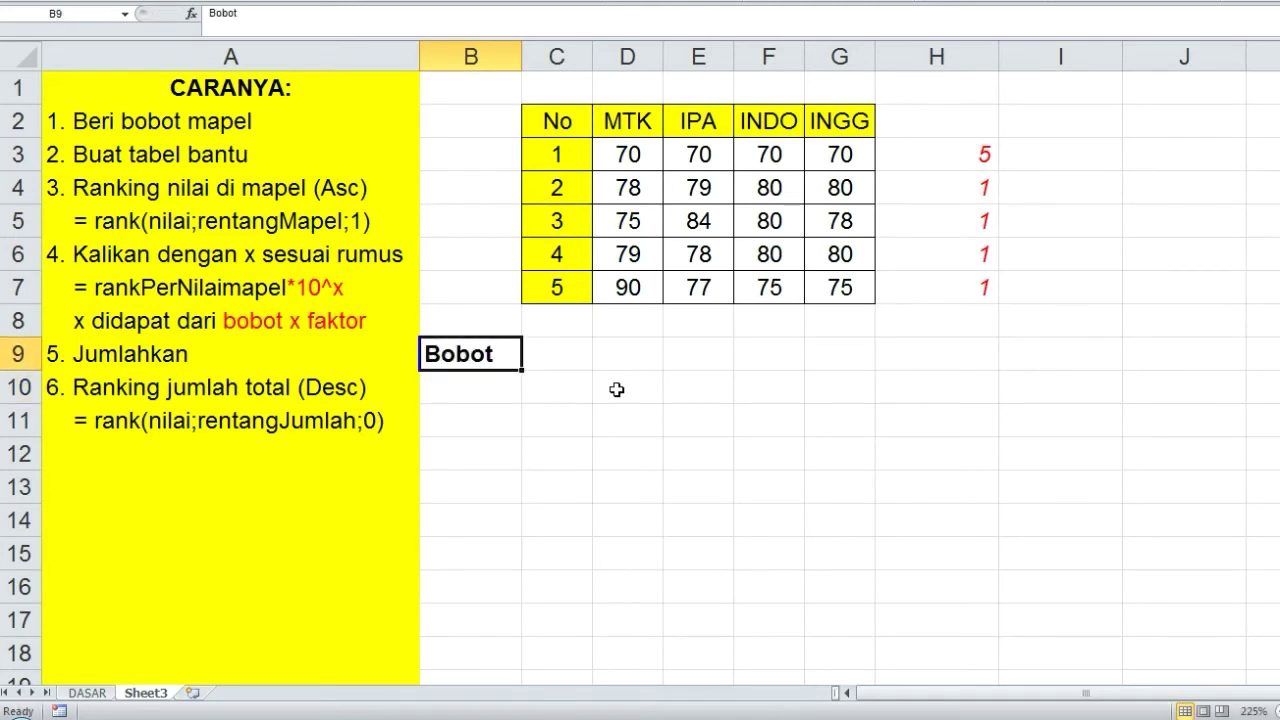
Examine the weight cells D9:G9 under the subjects and compare the scores of students 4 and 5 across all subjects.
key(Right)
key(Right)
key(Right)
key(Right)
key(Right)
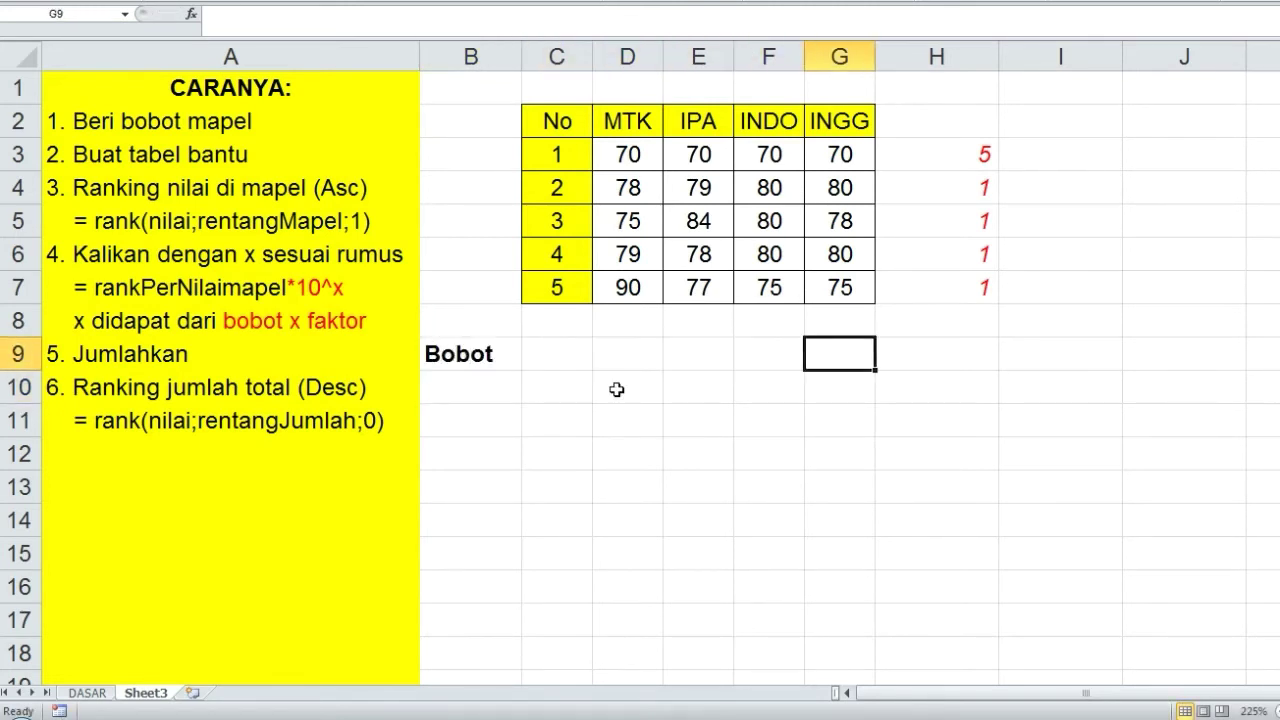
key(Left)
key(Left)
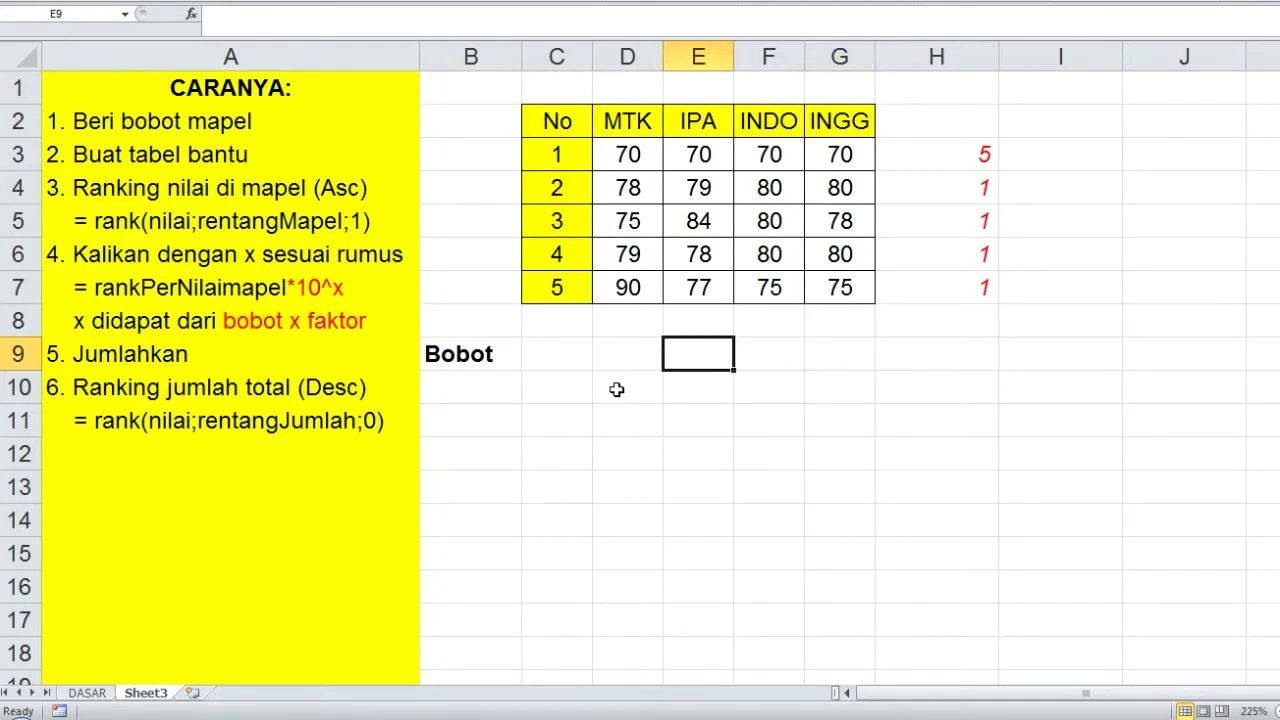
key(Right)
key(Right)
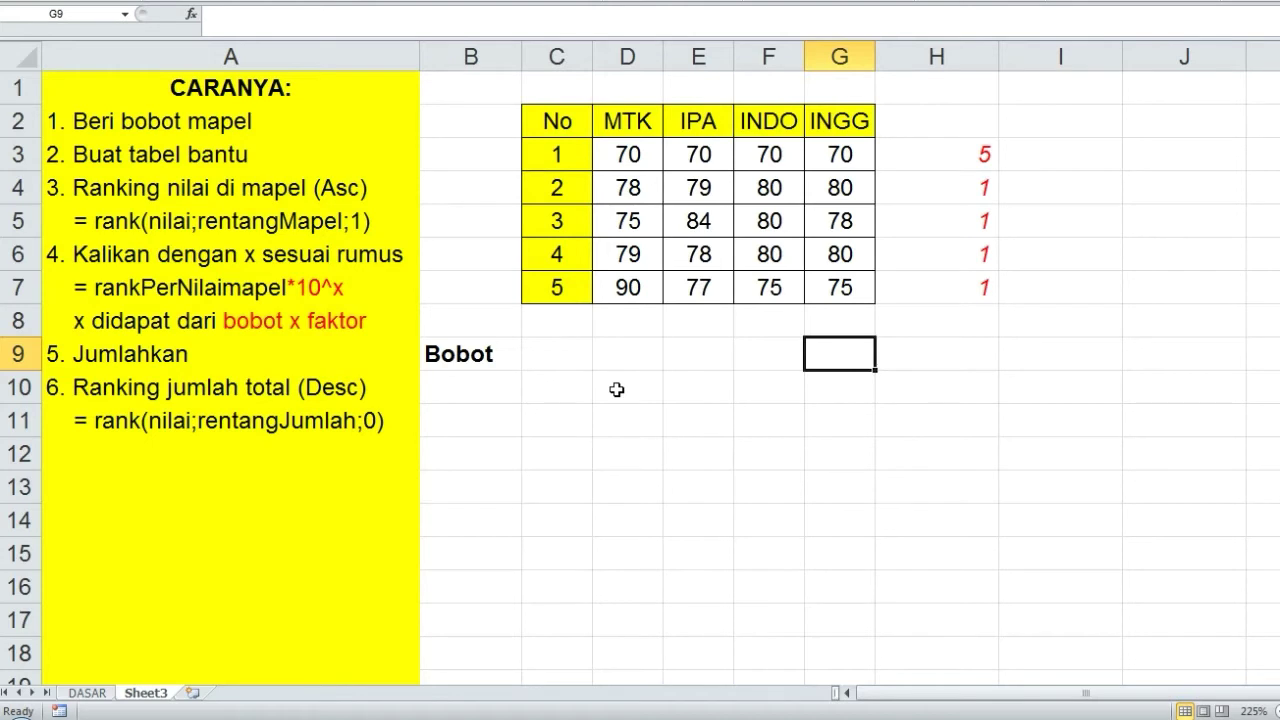
key(Left)
key(Left)
key(Left)
key(Up)
key(Up)
key(Right)
key(Right)
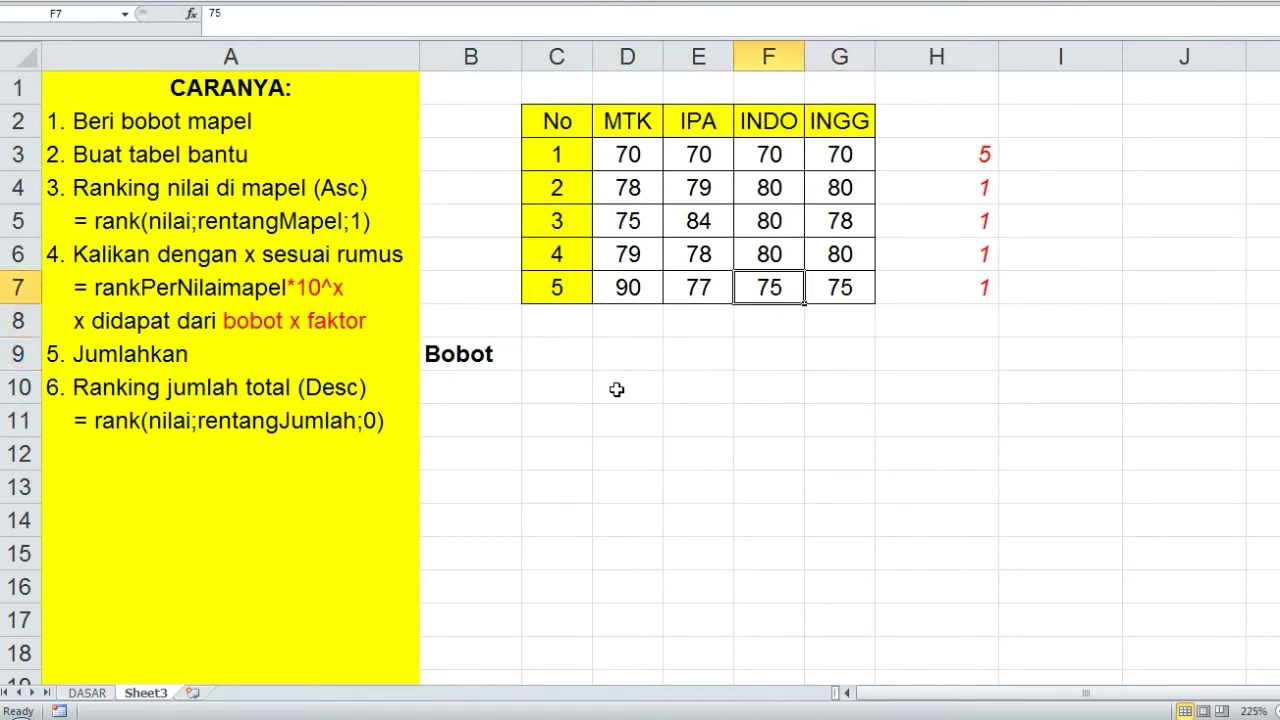
key(Right)
key(Left)
key(Left)
key(Left)
key(Up)
key(Right)
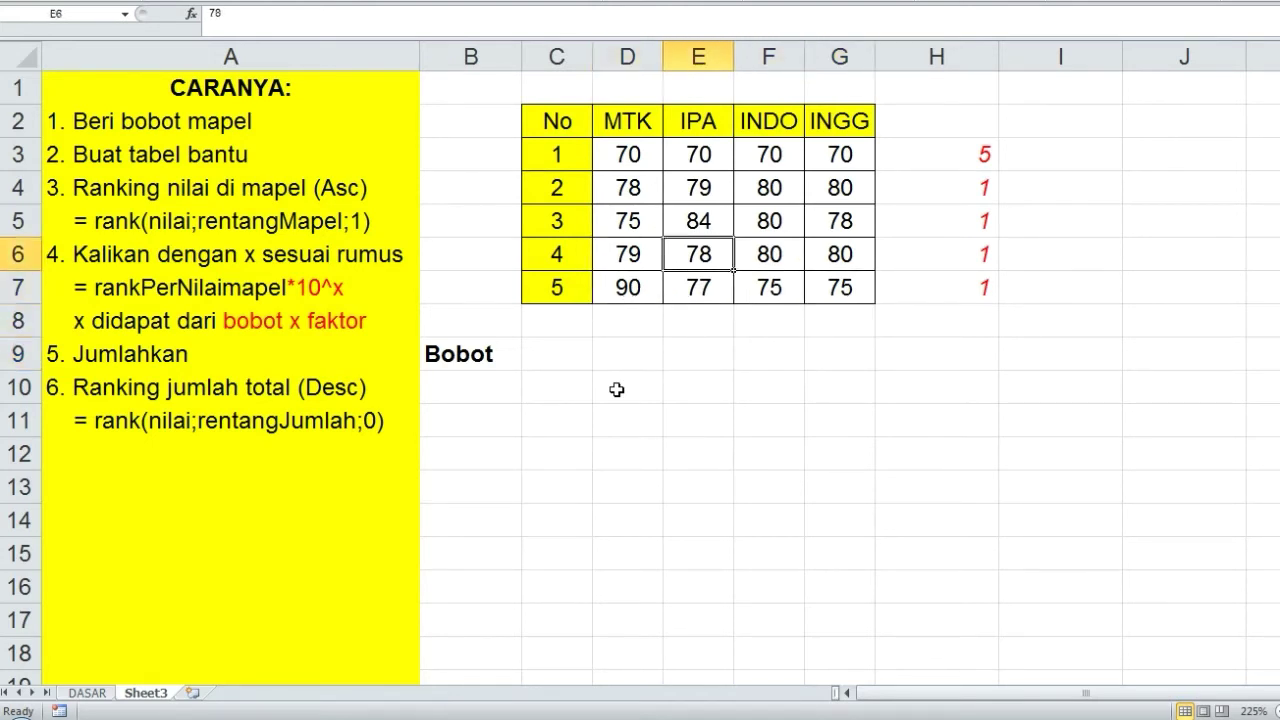
key(Right)
key(Right)
key(Left)
key(Left)
key(Left)
Enter the subject weights 4 for MTK in D9 and 3 for IPA in E9.
key(Down)
key(Down)
key(Down)
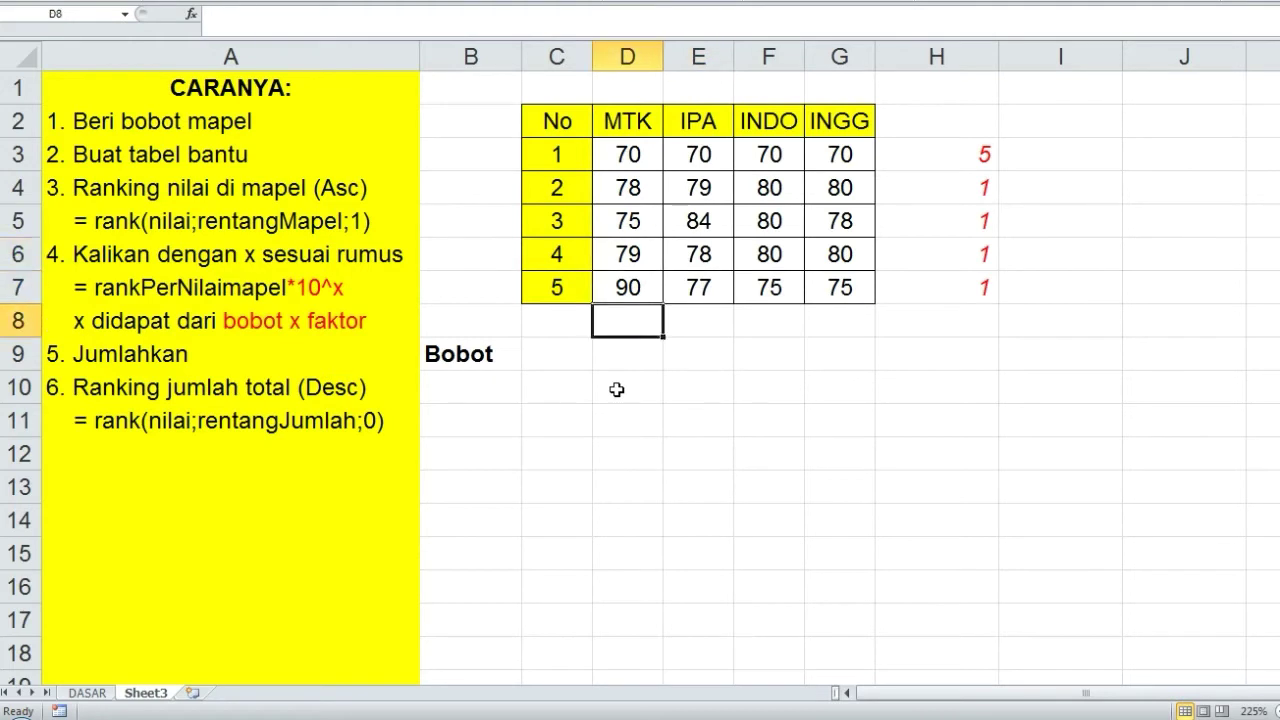
text(4)
key(Right)
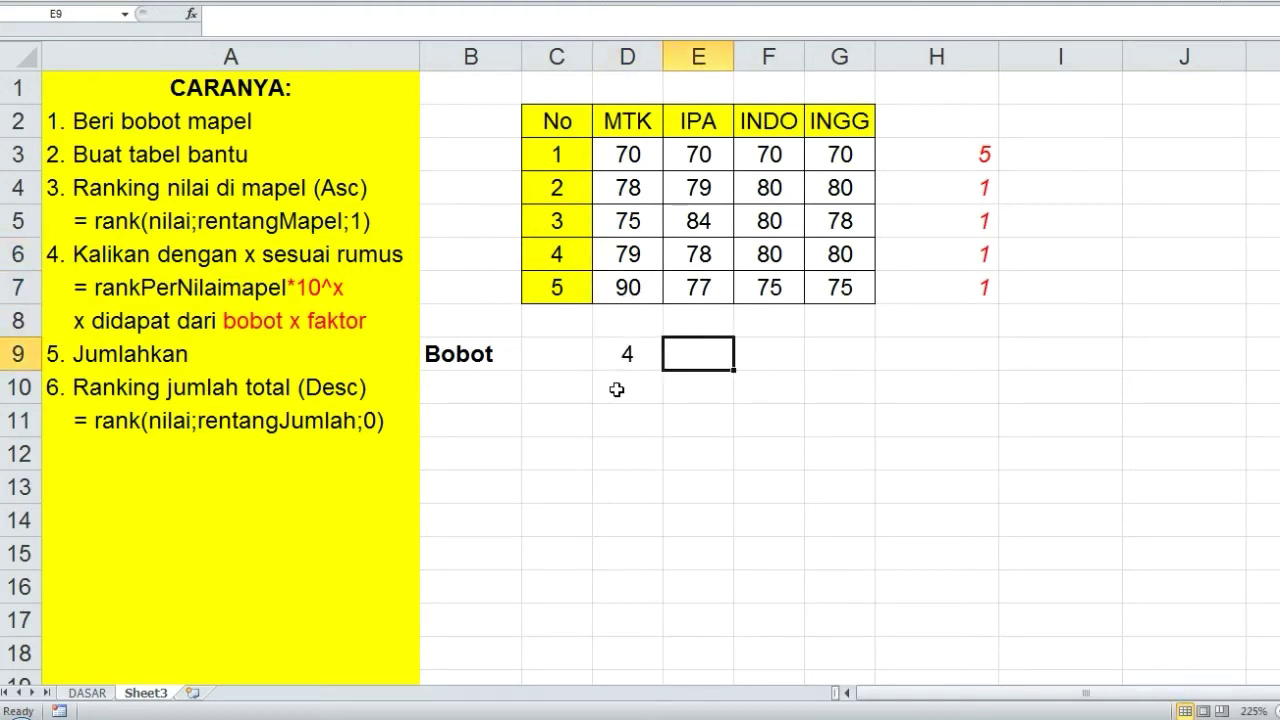
key(Up)
key(Down)
text(3)
key(Right)
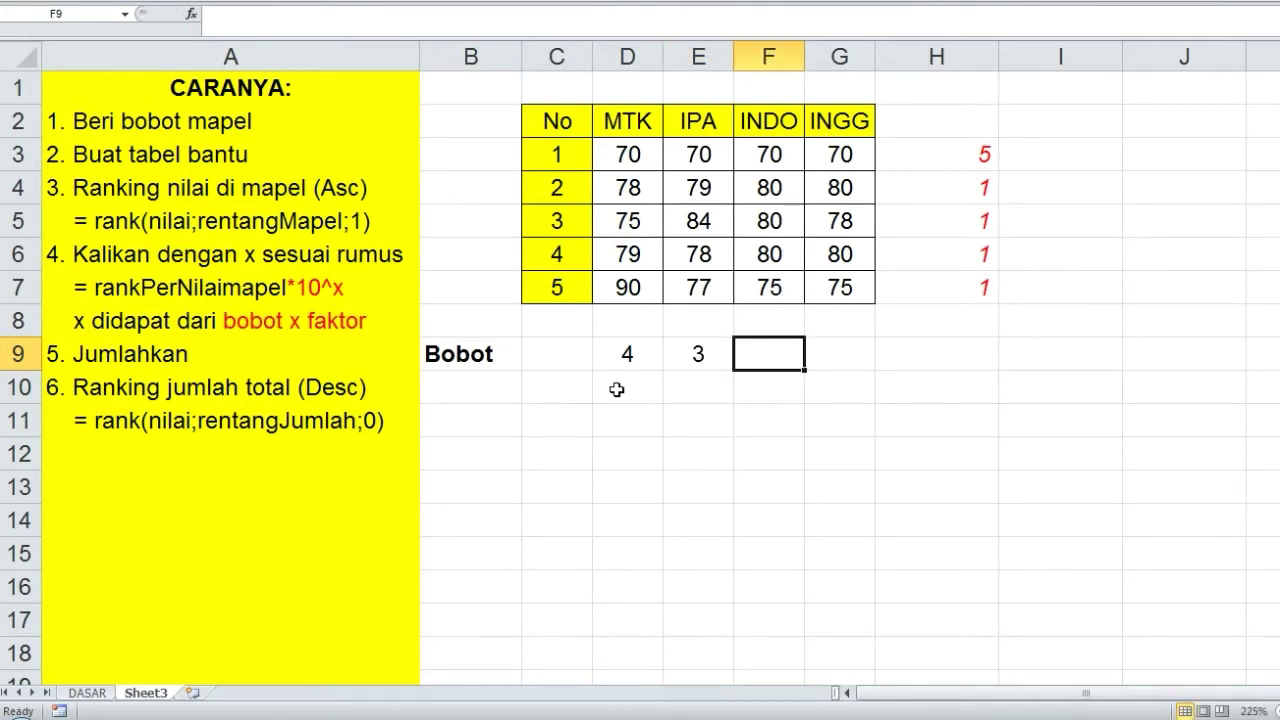
Enter the weight 2 for INGG in G9 and 1 for INDO in F9.
key(Right)
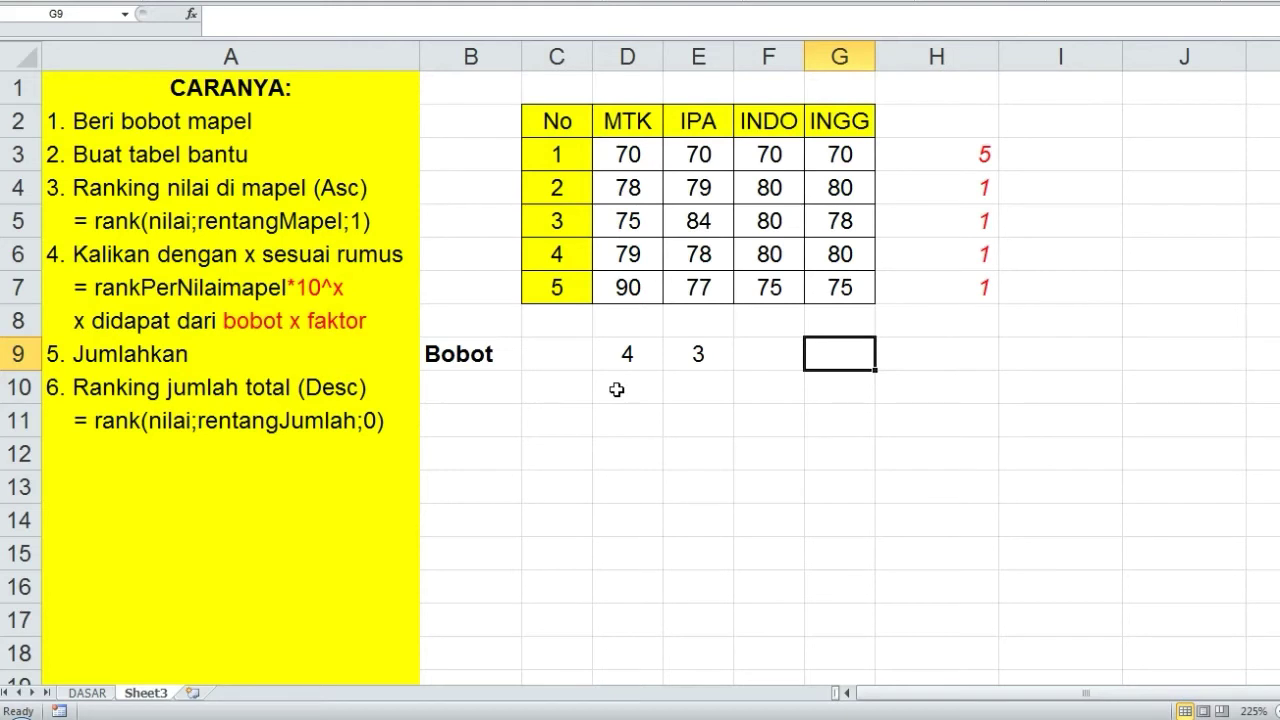
text(2)
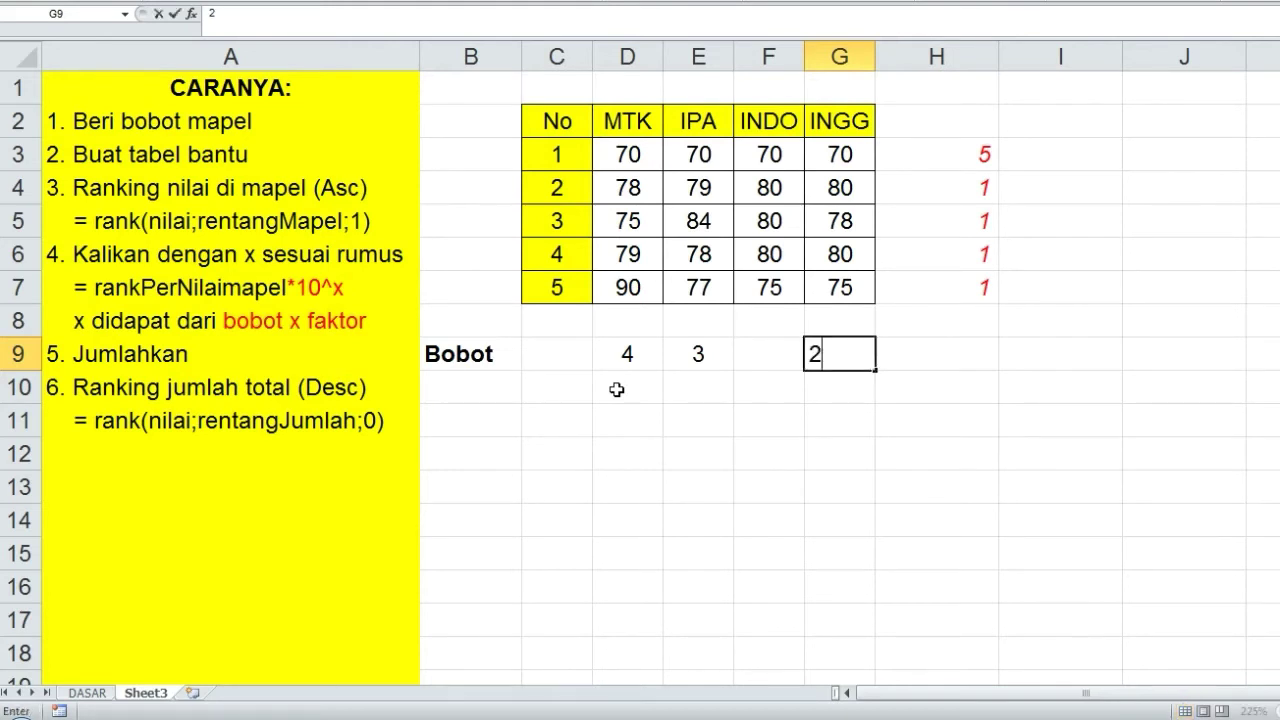
key(Left)
text(1)
key(Return)
key(Up)
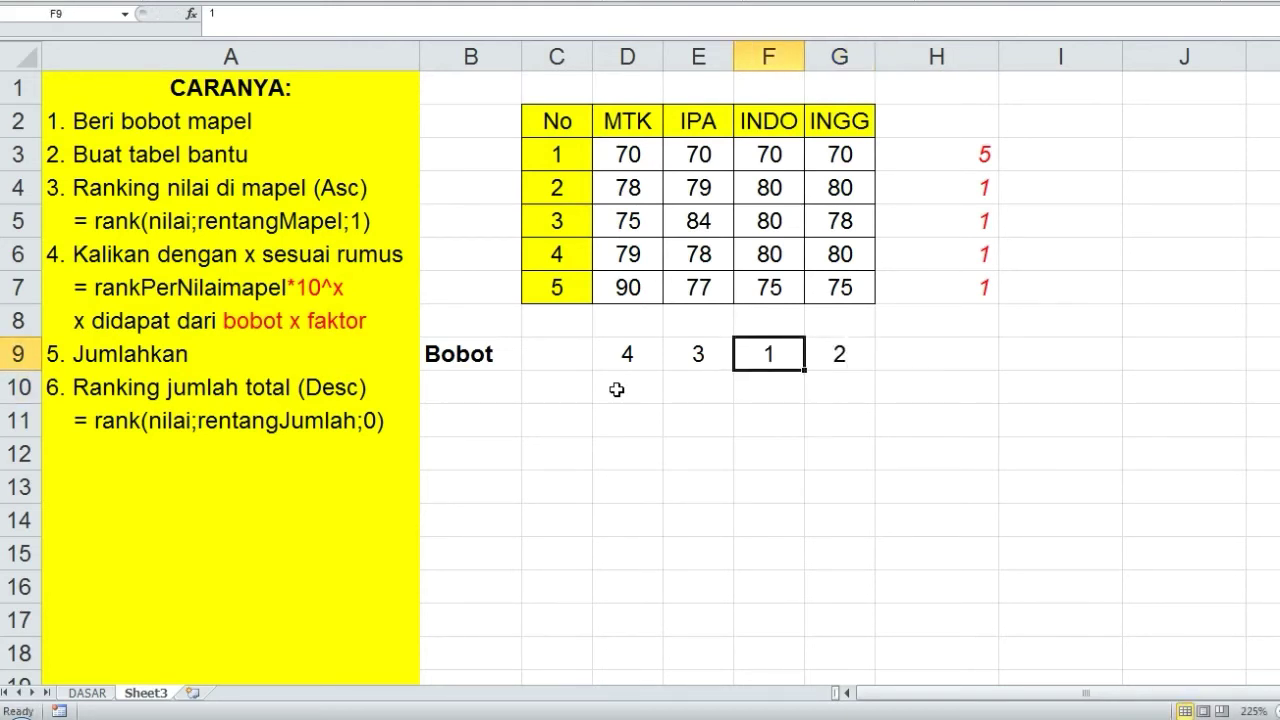
key(Right)
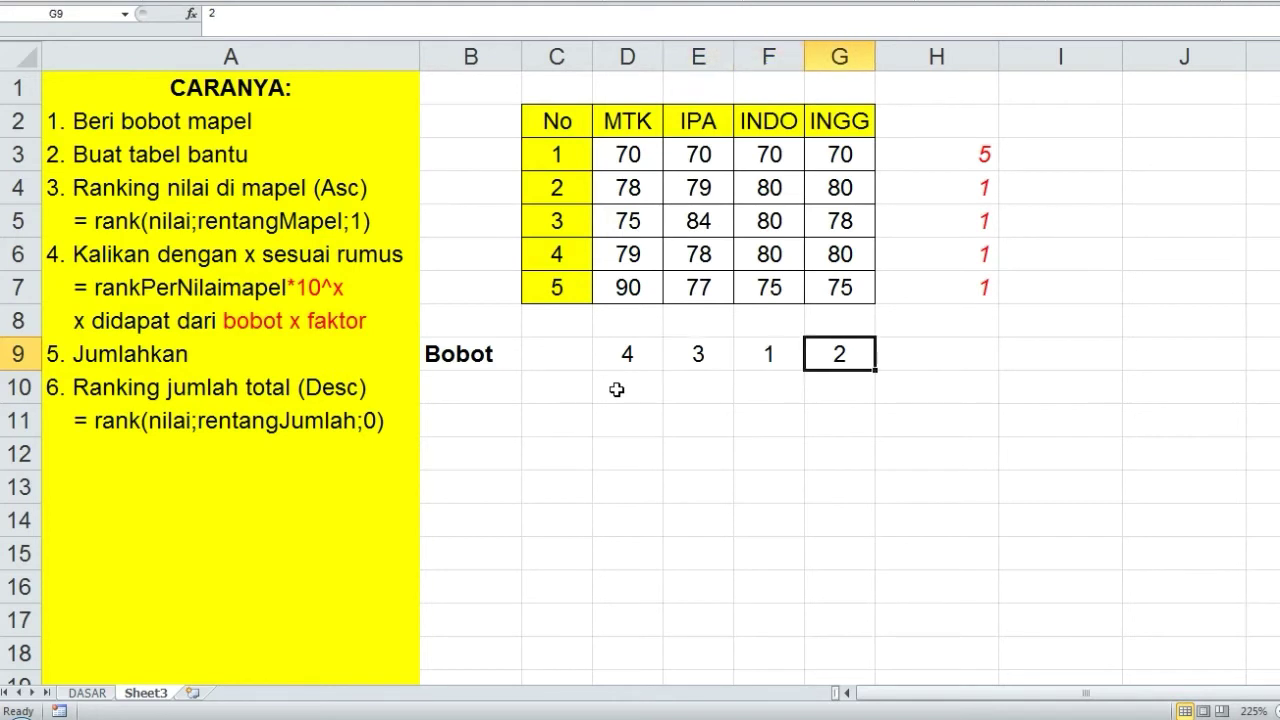
key(Left)
key(Left)
key(Left)
key(Down)
key(Down)
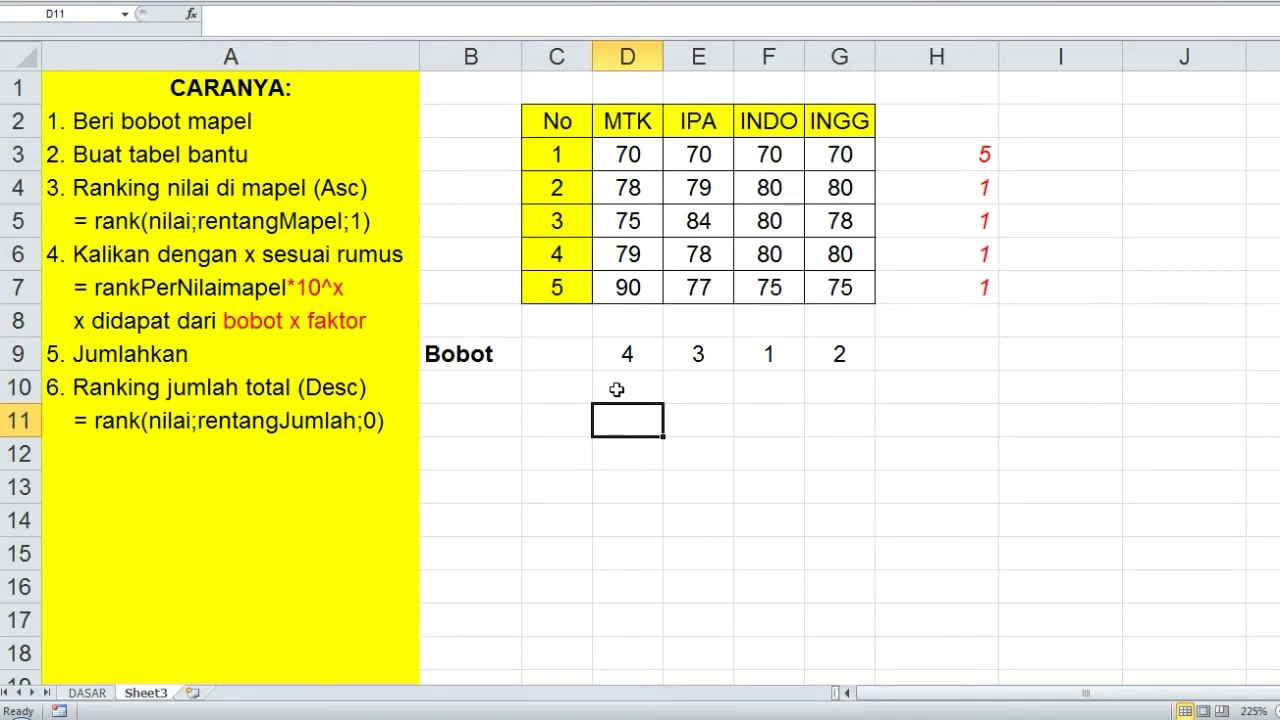
click(743, 414)
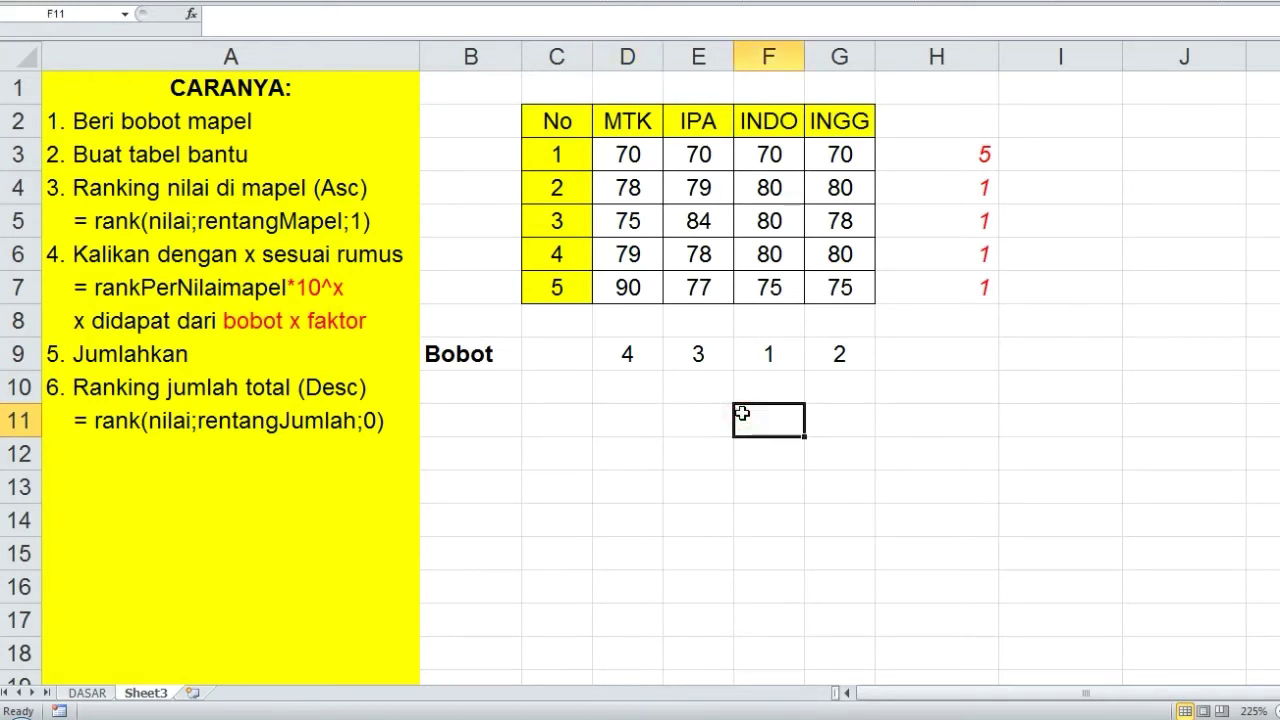
click(866, 464)
Label cell B10 "Tbl Bny" below the Bobot heading.
click(480, 394)
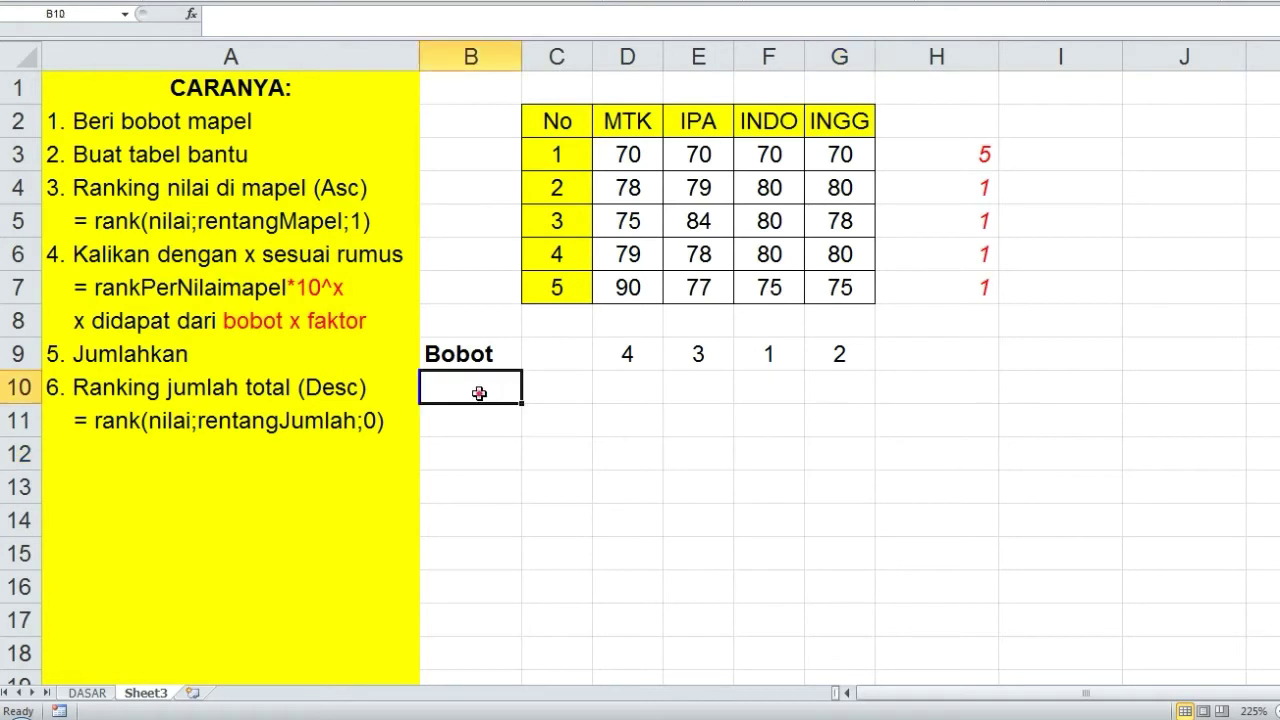
text(Tb)
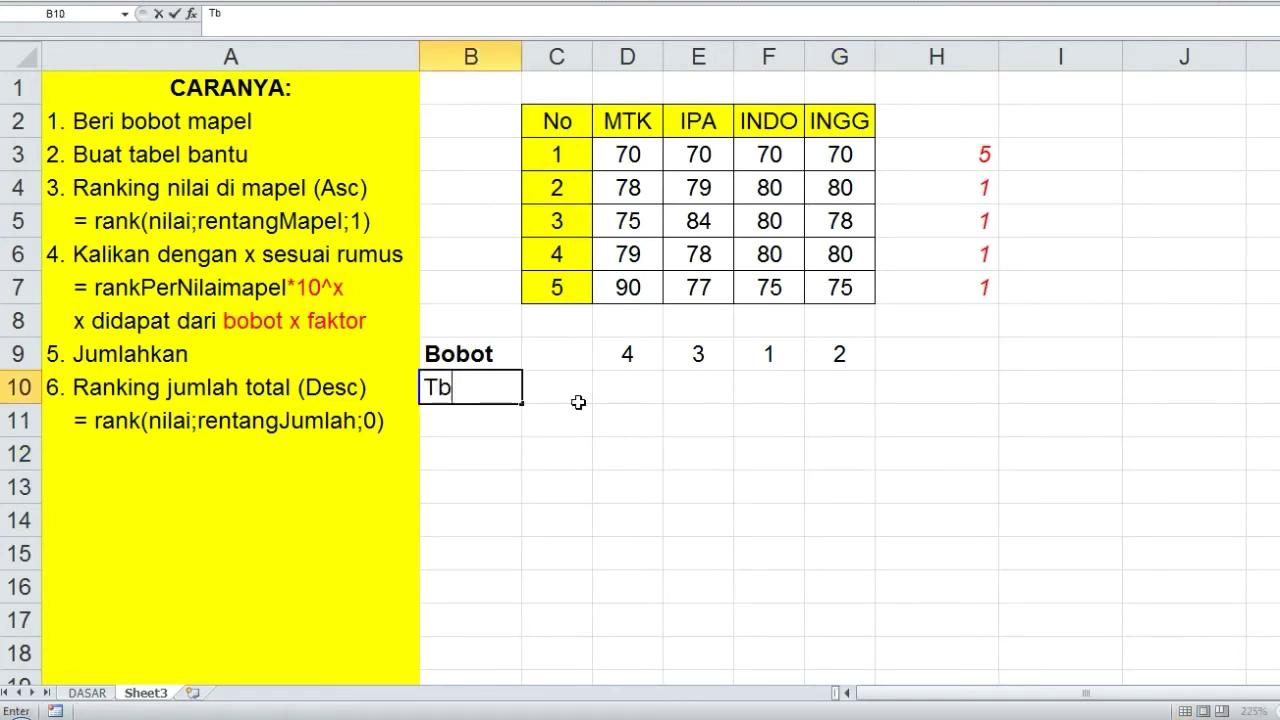
text(l Bny)
key(Return)
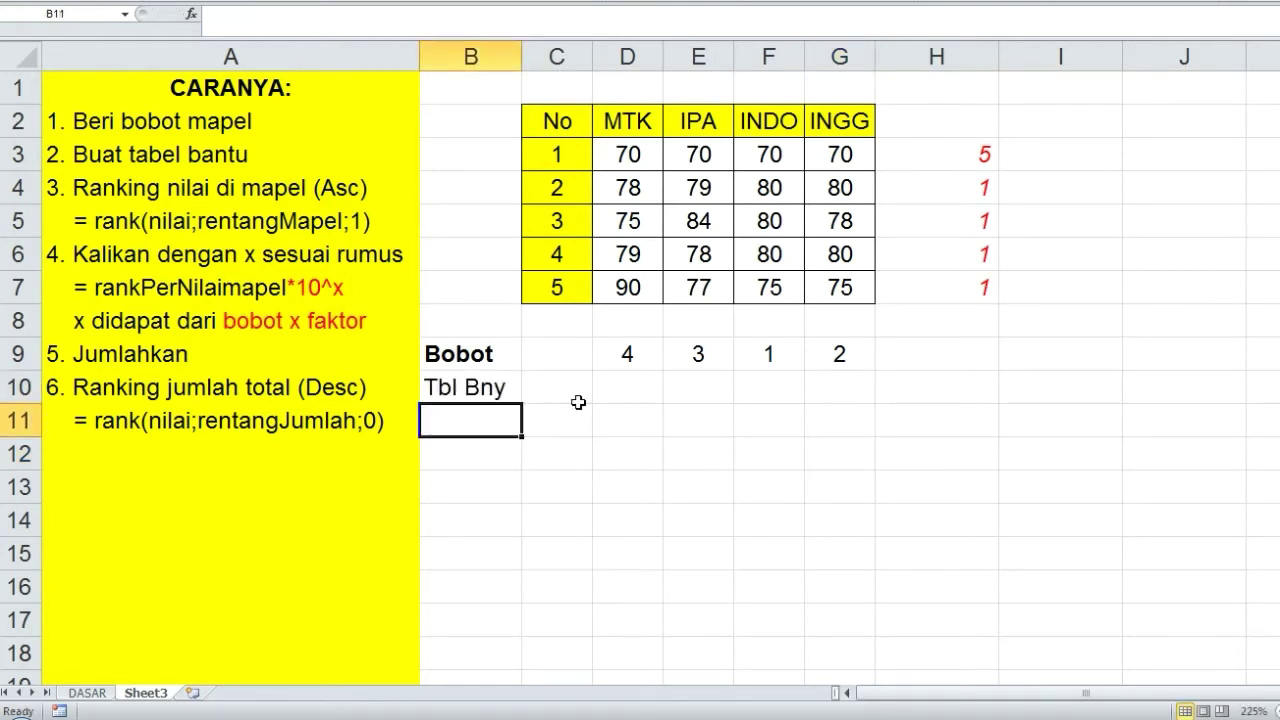
Replace the label in B10 with "Bantu", starting with a capital B.
key(Up)
text(bantu)
key(Return)
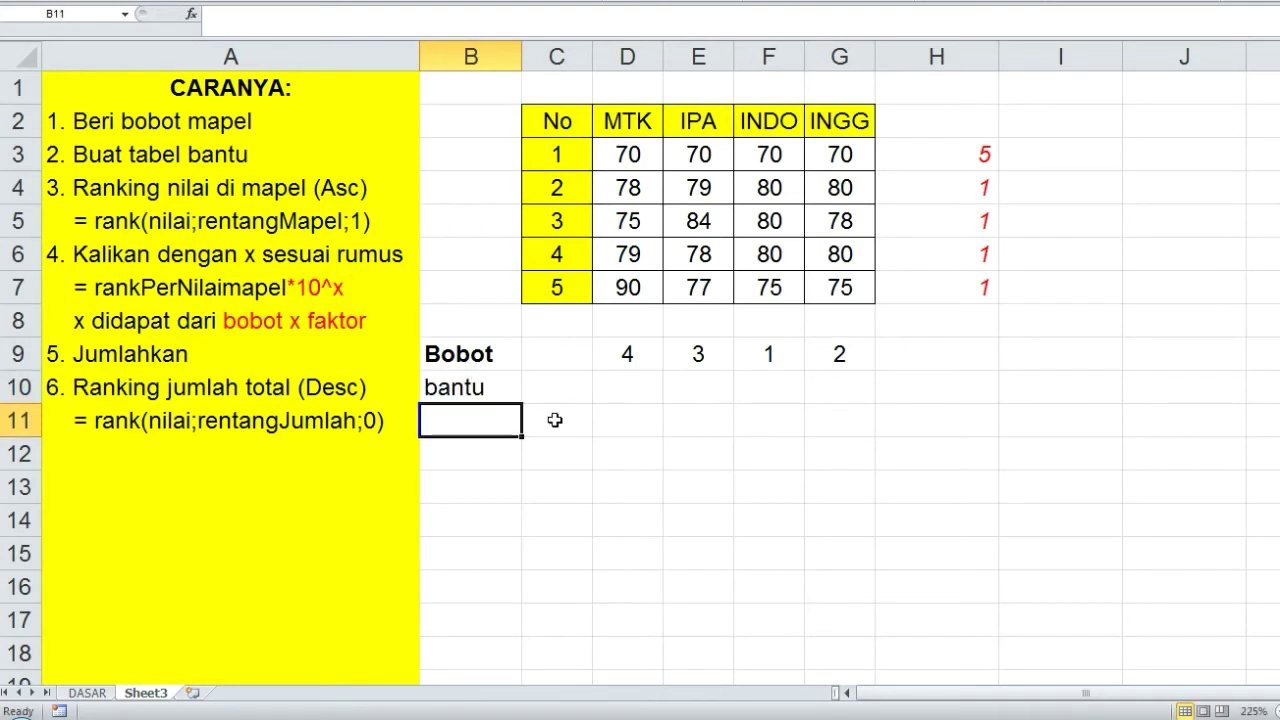
key(Up)
key(F2)
key(Right)
key(BackSpace)
text(B)
key(Return)
key(Up)
key(Right)
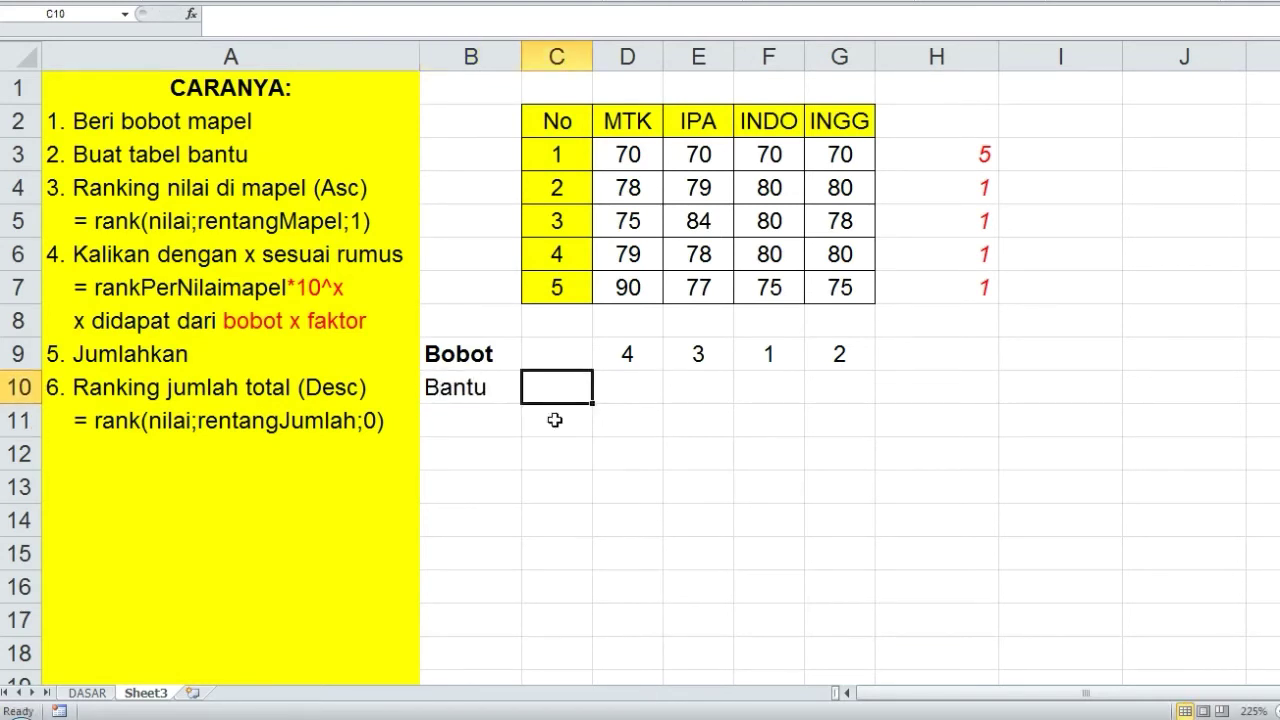
text(No)
key(Right)
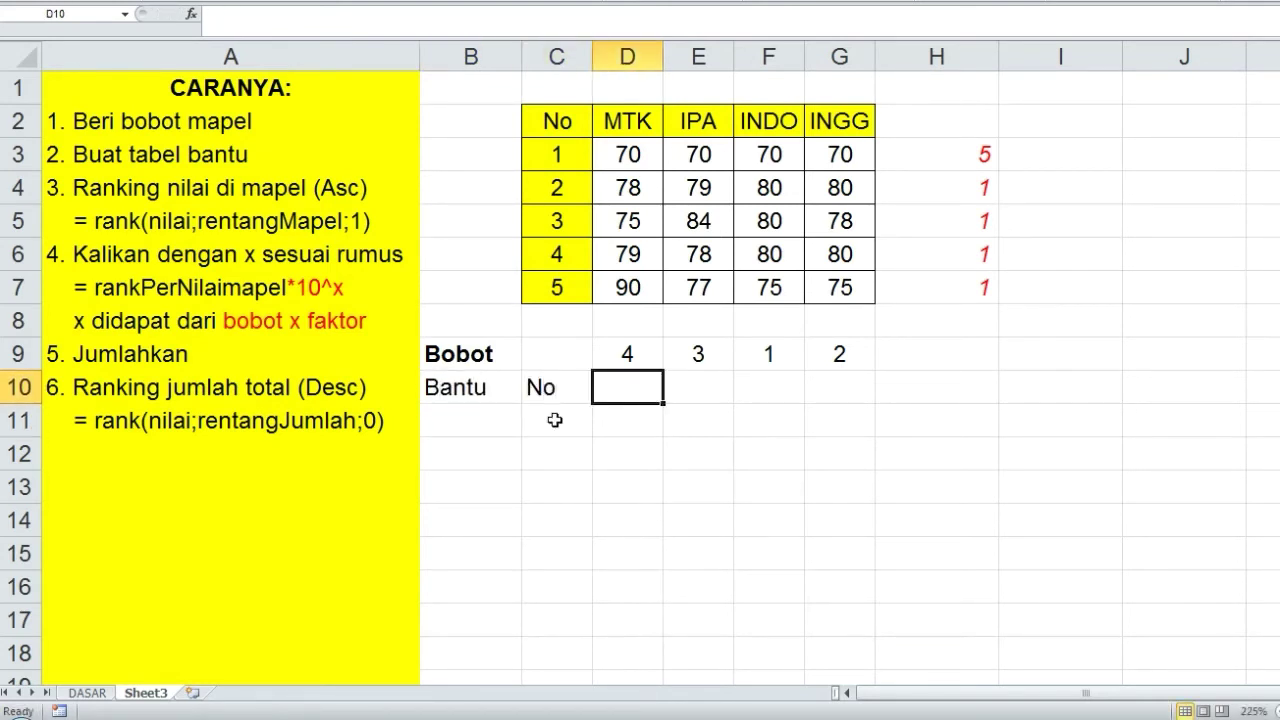
drag(576, 113, 849, 118)
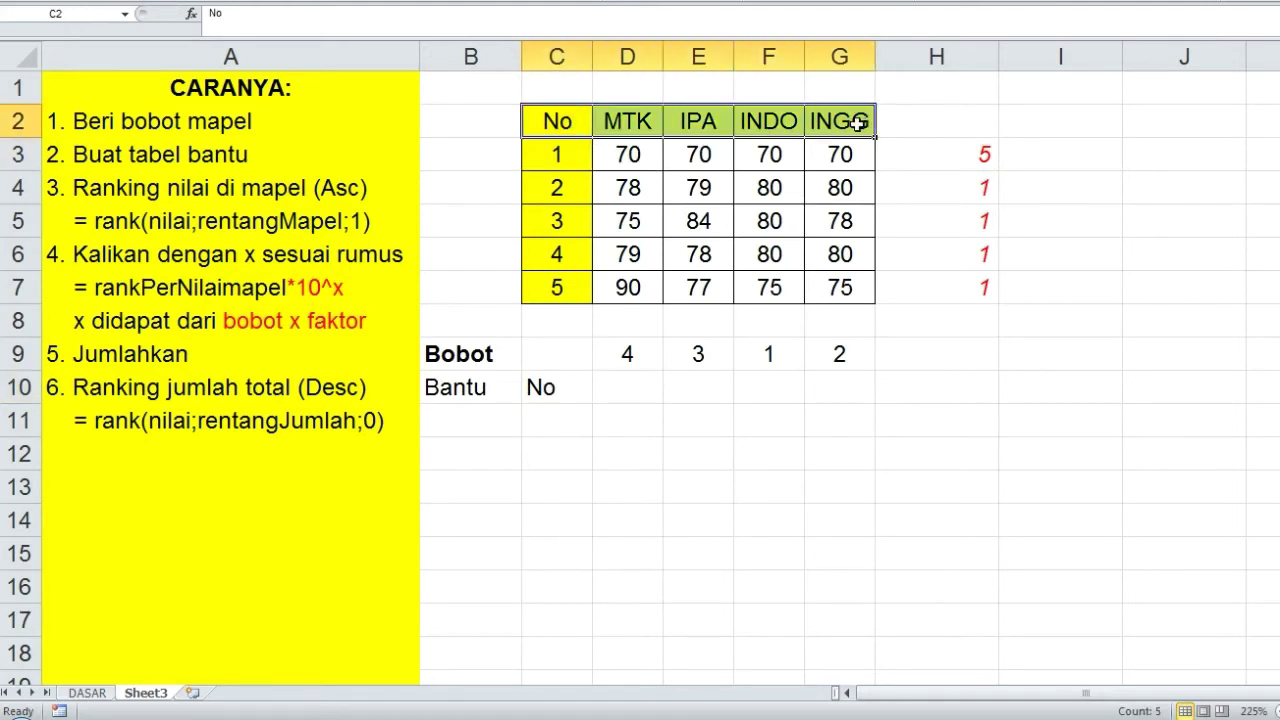
key(ctrl+c)
click(540, 387)
text(v)
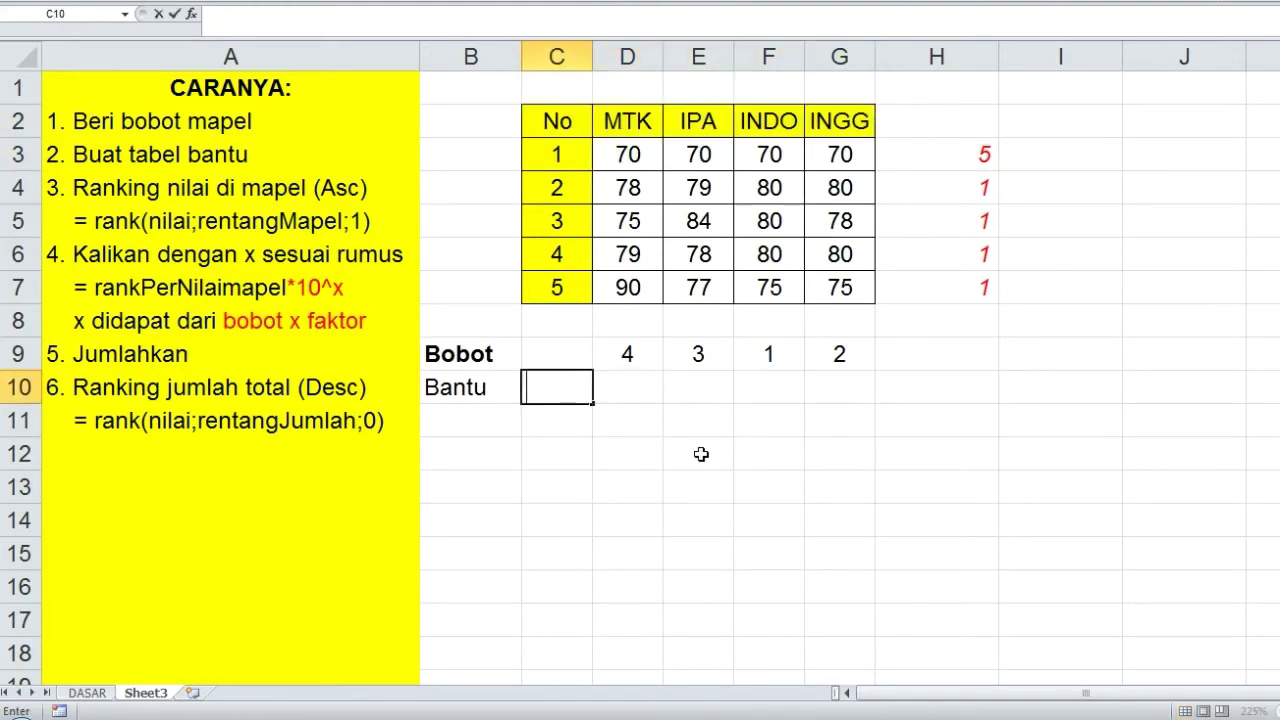
text(No)
Copy the score table's header row C2:G2 into C10:G10 as the helper table's header.
drag(839, 120, 581, 122)
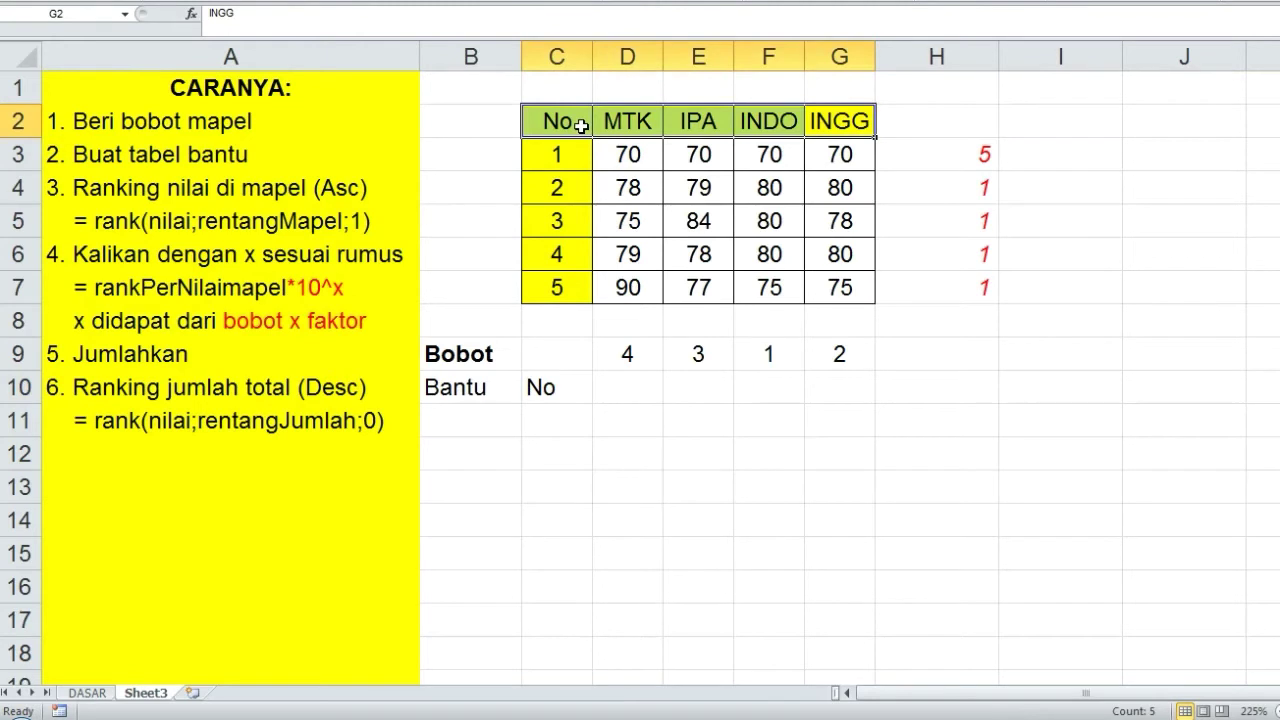
key(ctrl+c)
click(571, 386)
key(ctrl+v)
click(730, 497)
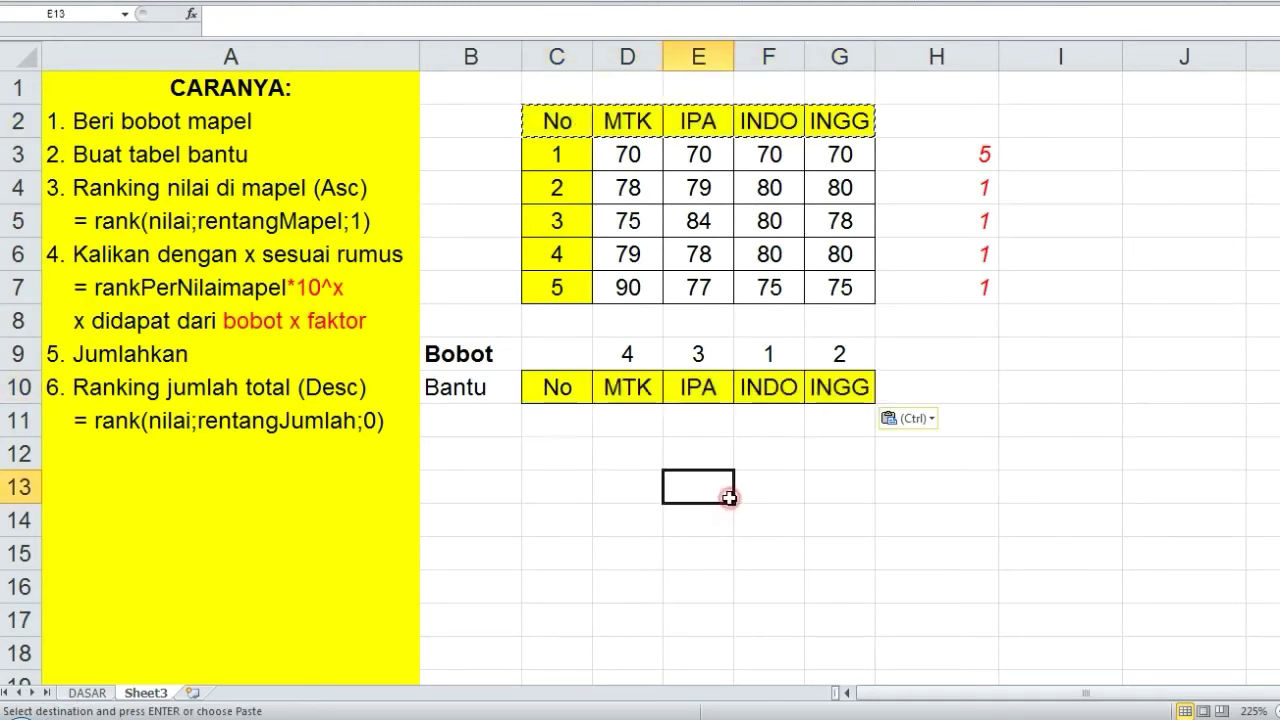
Copy the student numbers C3:C7 into C11:C15 of the helper table.
drag(574, 154, 574, 286)
key(ctrl+c)
click(569, 424)
key(ctrl+v)
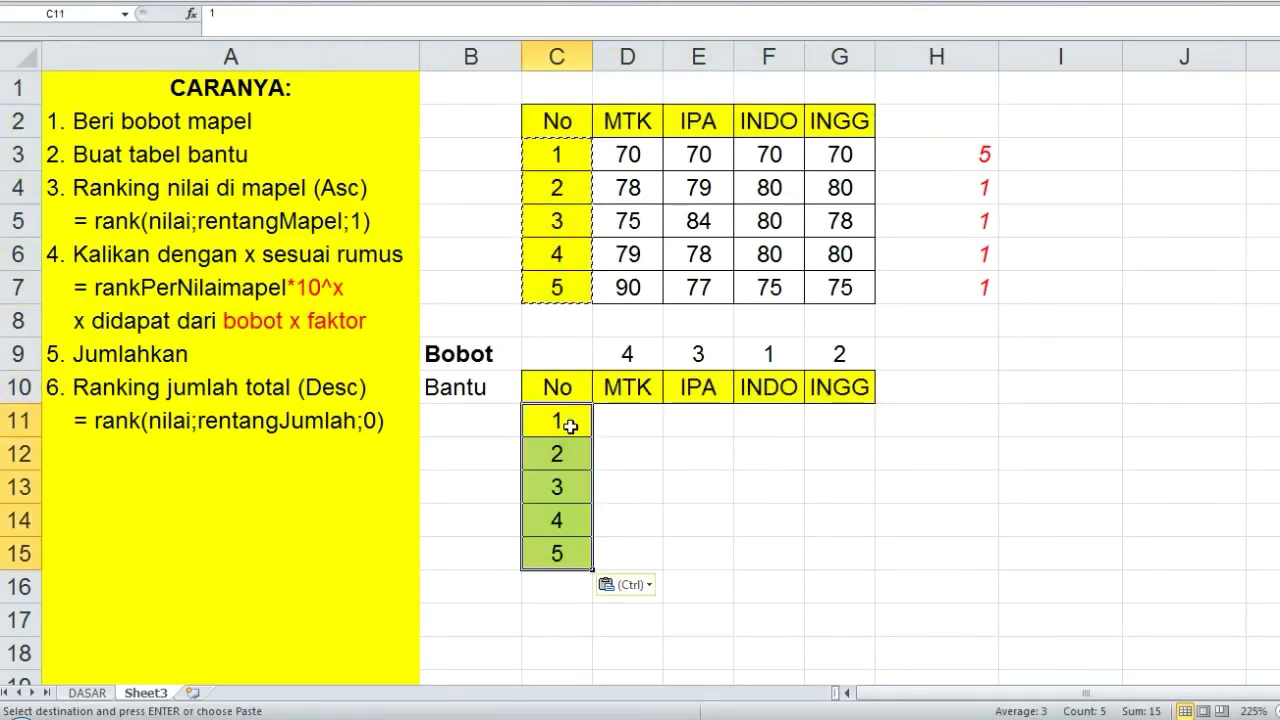
click(770, 520)
Apply borders to all cells of the helper table C10:G15.
drag(557, 387, 817, 540)
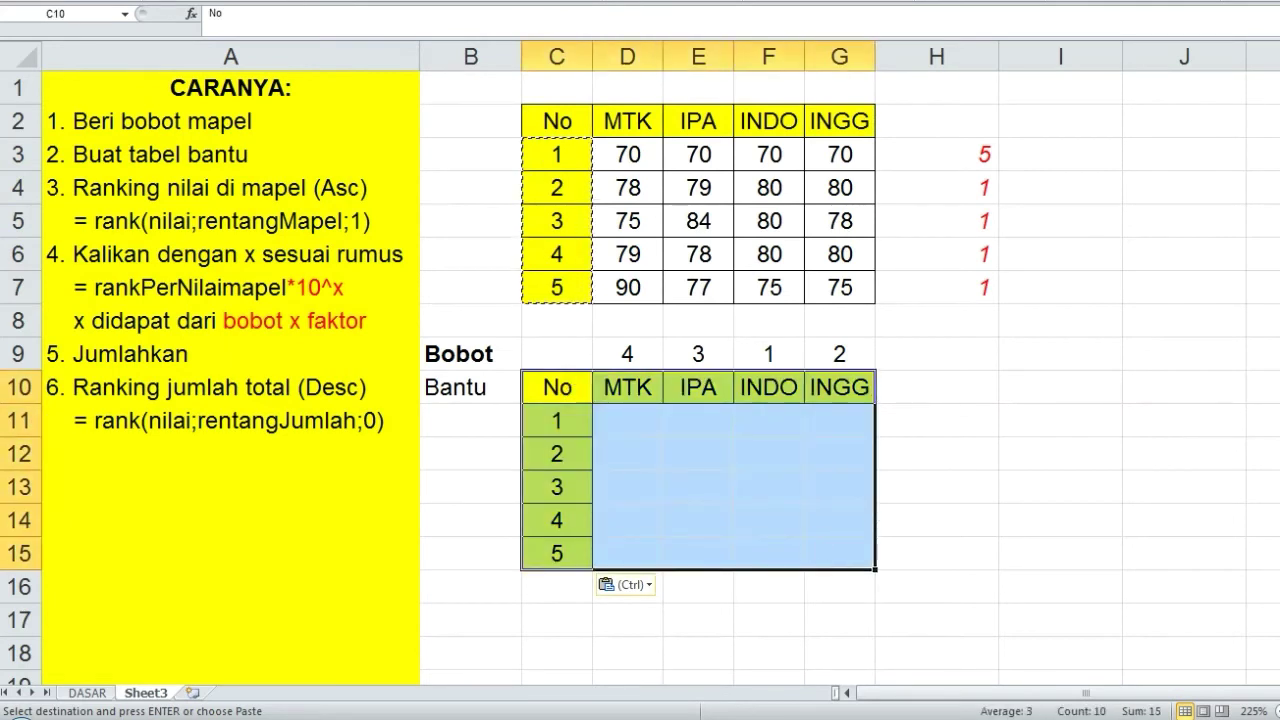
click(240, 2)
click(305, 120)
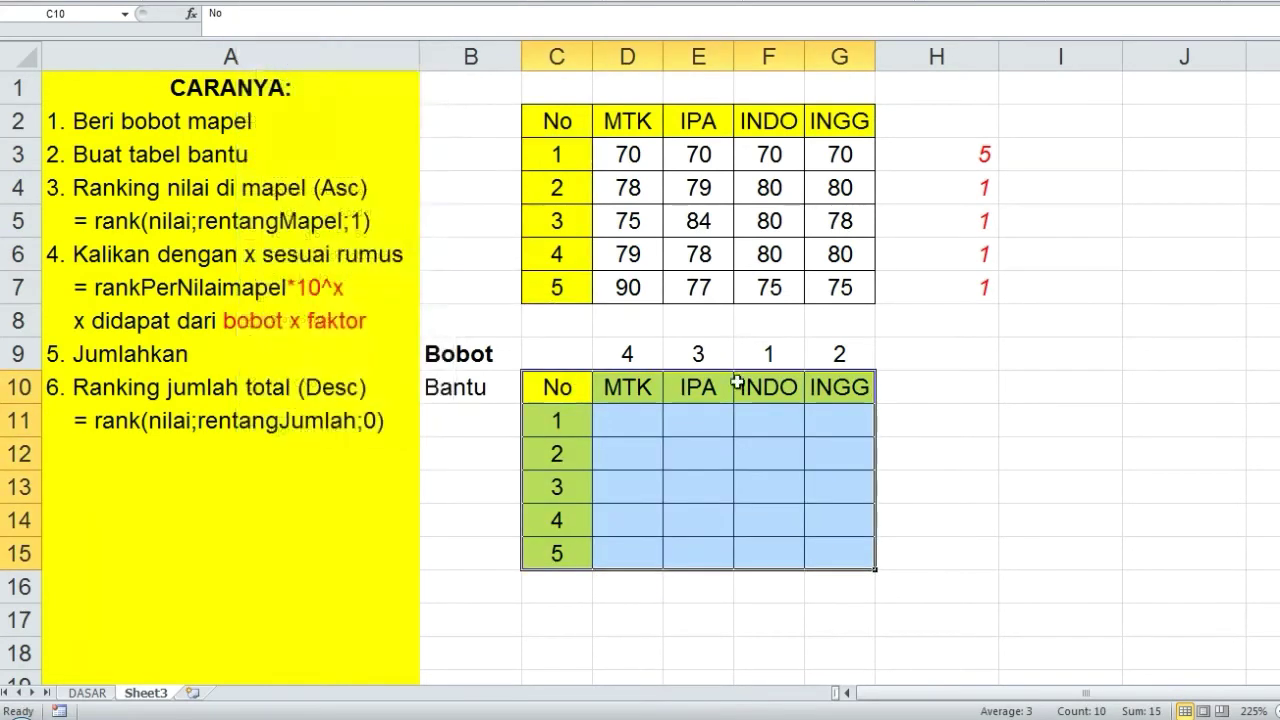
click(986, 490)
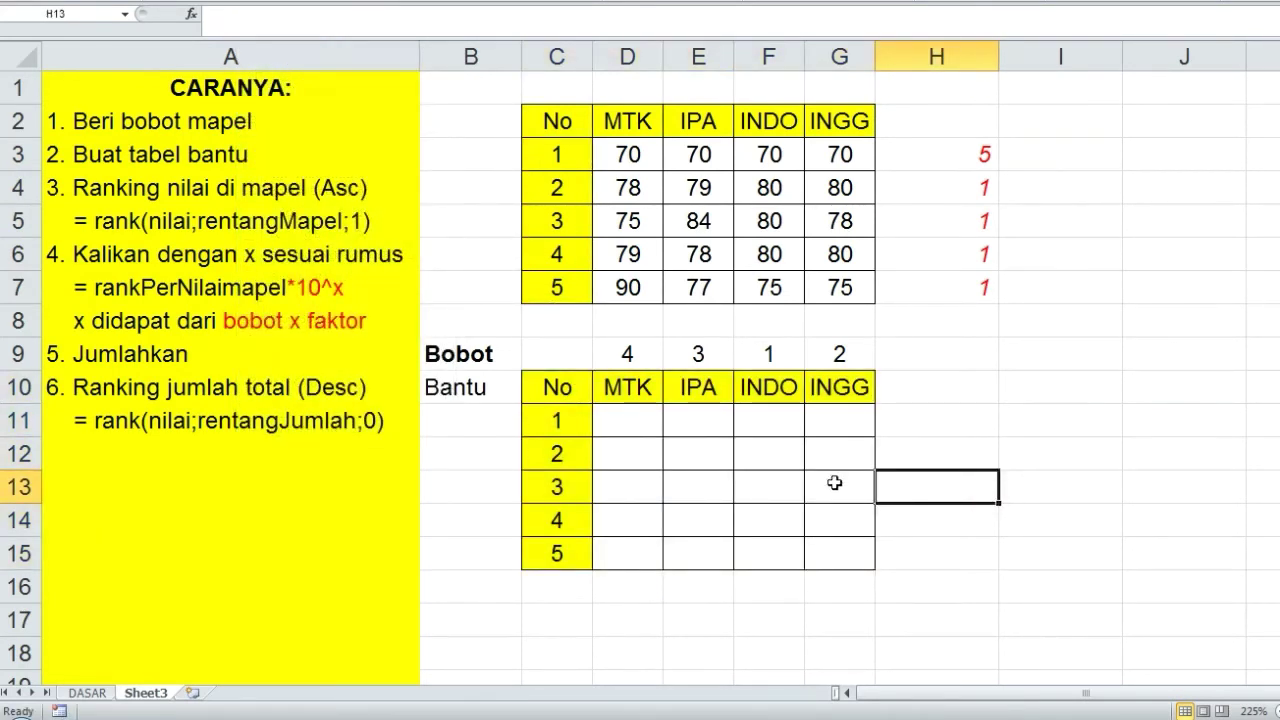
Add the column headings "Jumlah" in H10 and "Ranking" in I10 to the helper table.
click(890, 392)
text(Jum)
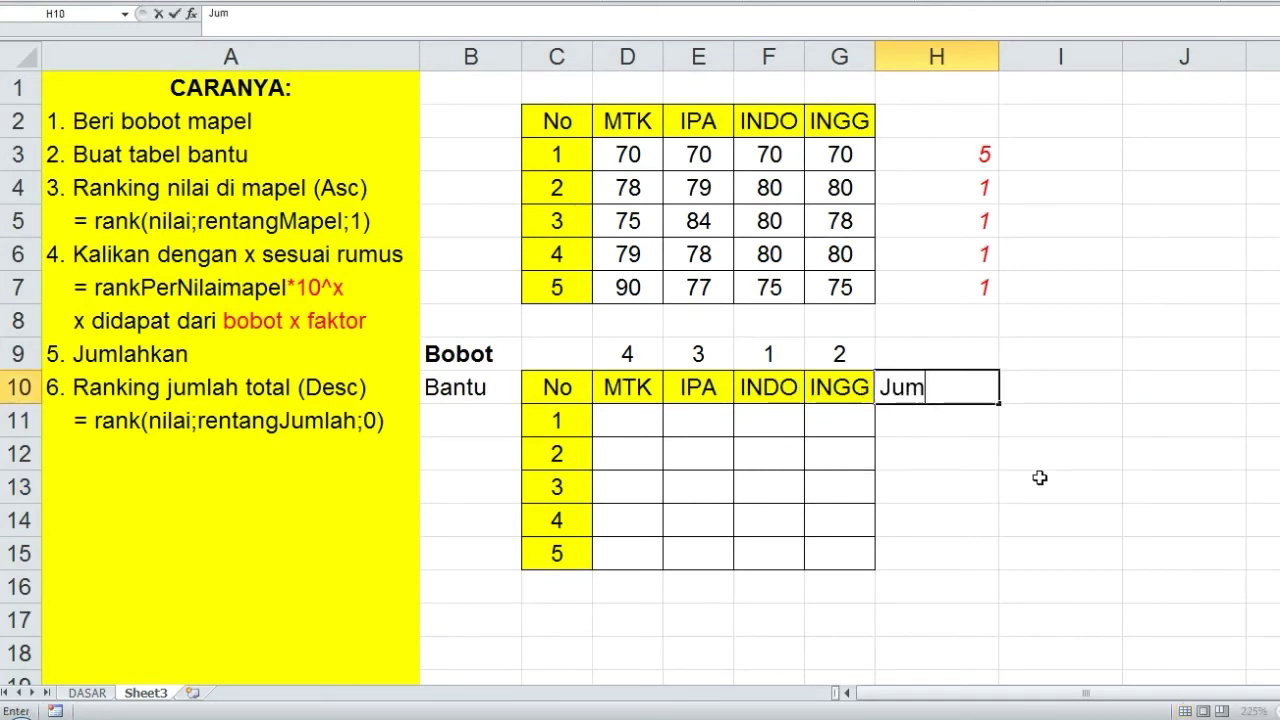
text(lah)
key(Tab)
text(Ra)
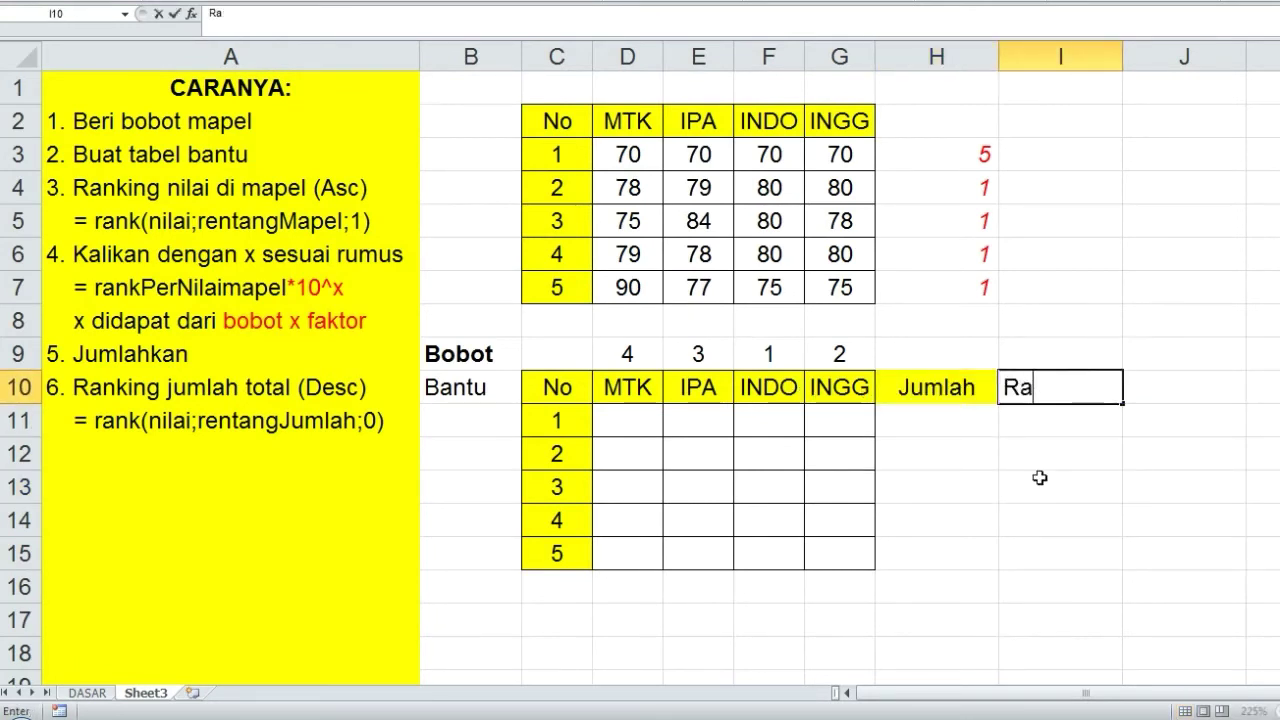
text(nking)
key(Return)
Apply borders to all cells of the Jumlah and Ranking columns, H10:I15.
key(Up)
key(shift+Right)
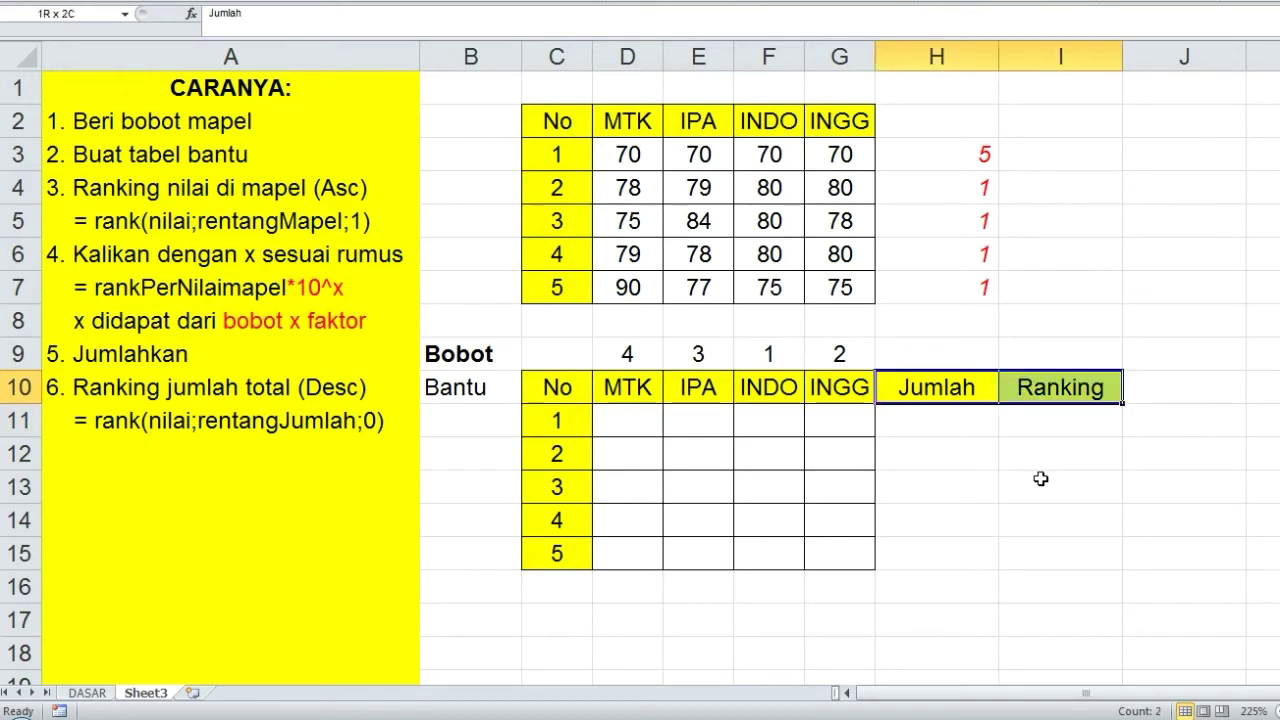
key(shift+Down)
key(shift+Down)
key(shift+Down)
key(shift+Down)
key(shift+Down)
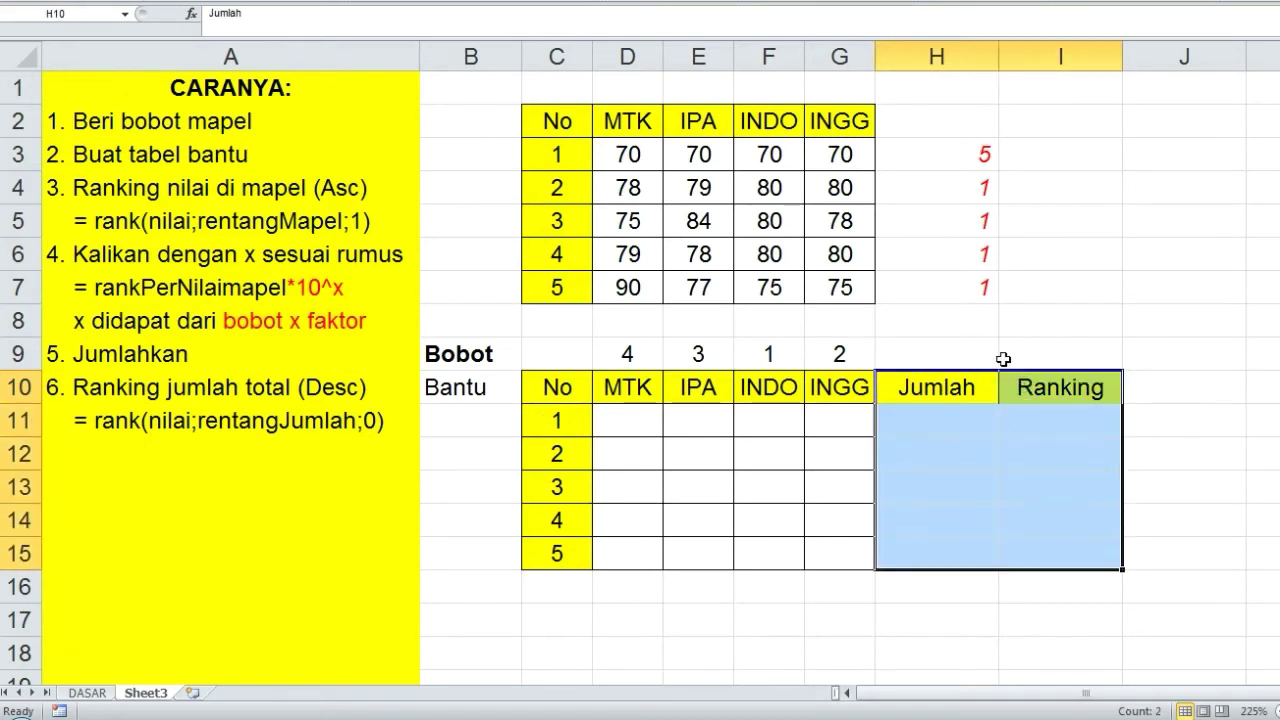
click(390, 2)
click(1197, 488)
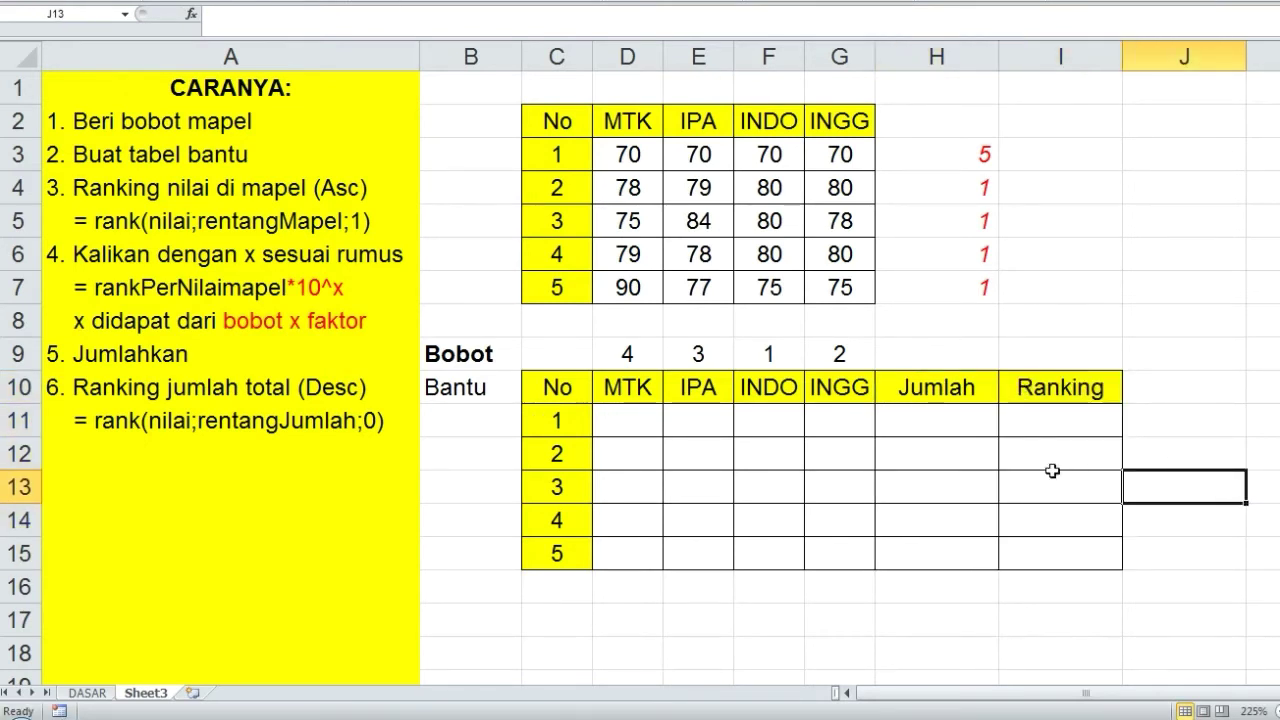
Widen the subject columns D to G equally.
click(866, 600)
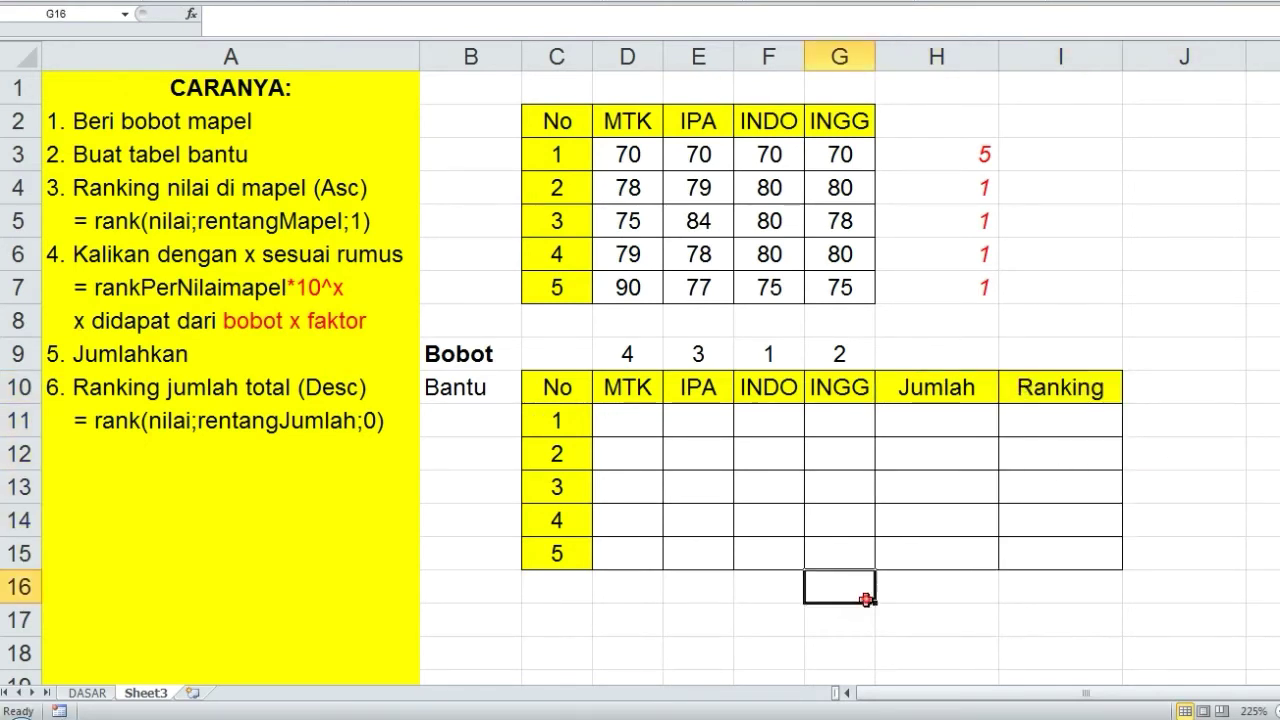
click(651, 58)
drag(651, 58, 1049, 58)
click(1051, 609)
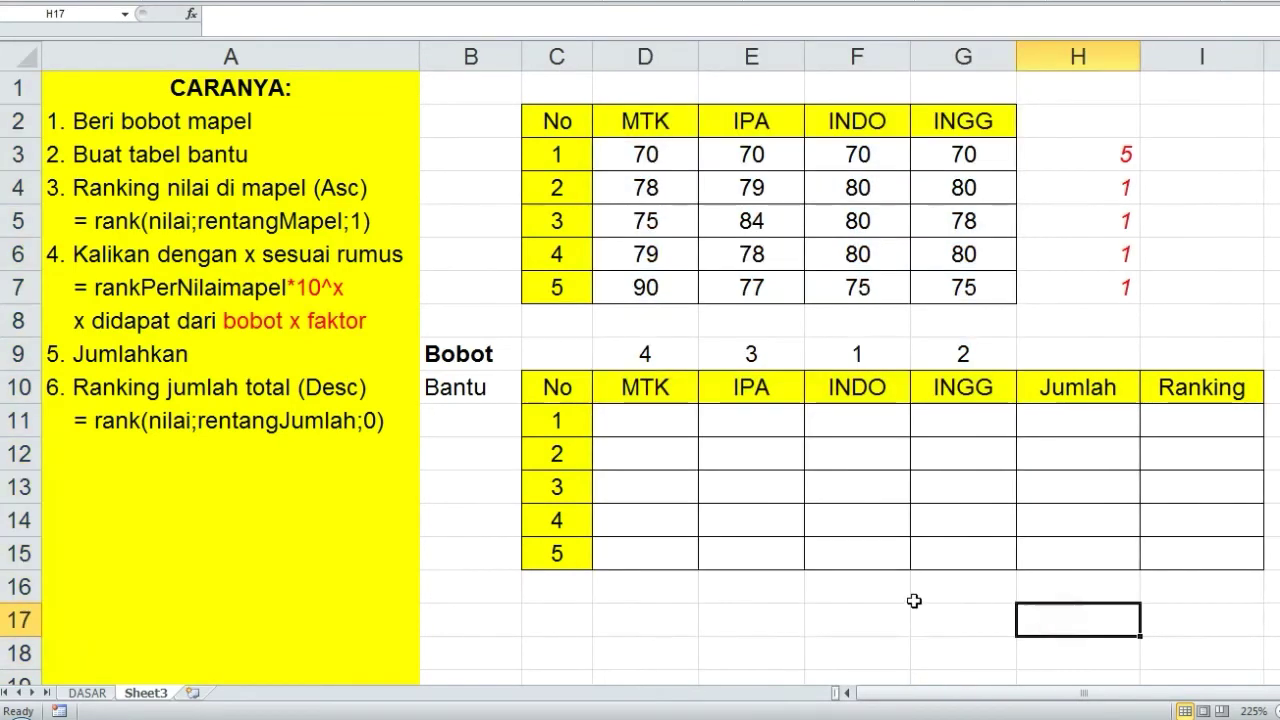
Examine the helper table's headings and first MTK cell D11, and compare them with the MTK scores in D3:D7.
click(611, 417)
drag(623, 386, 944, 392)
click(1074, 394)
click(1170, 390)
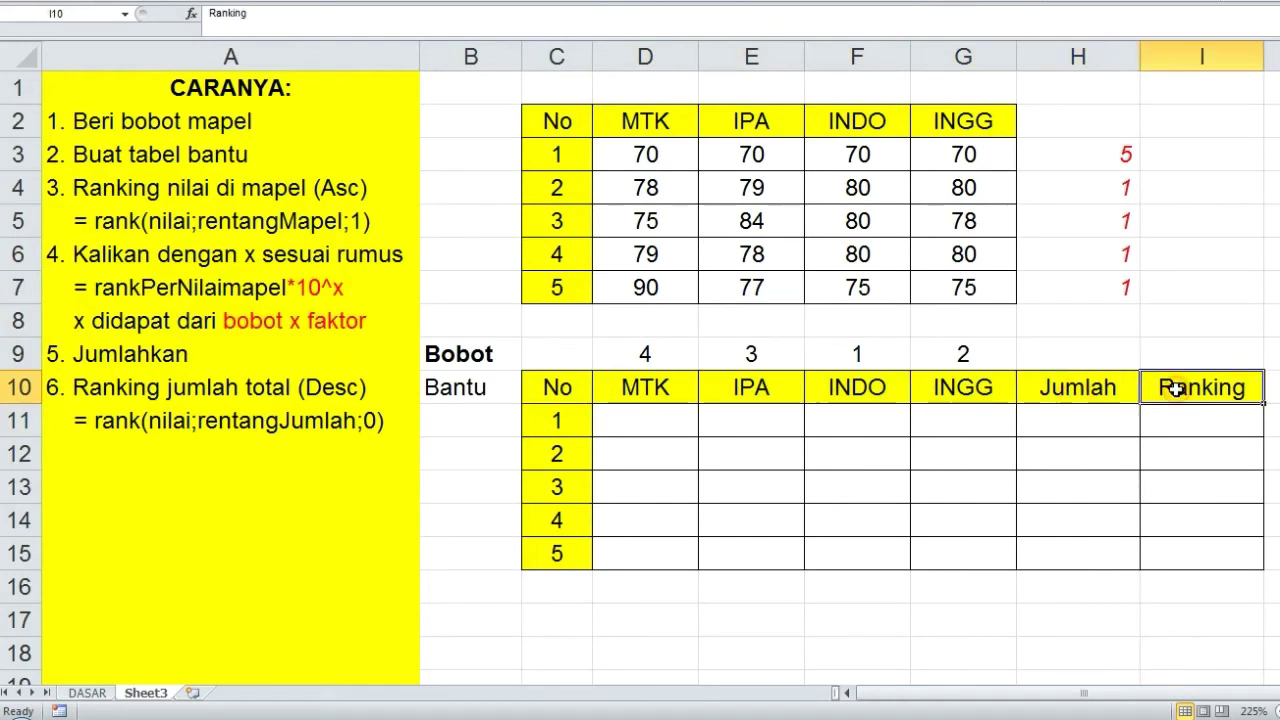
click(1088, 569)
click(1072, 640)
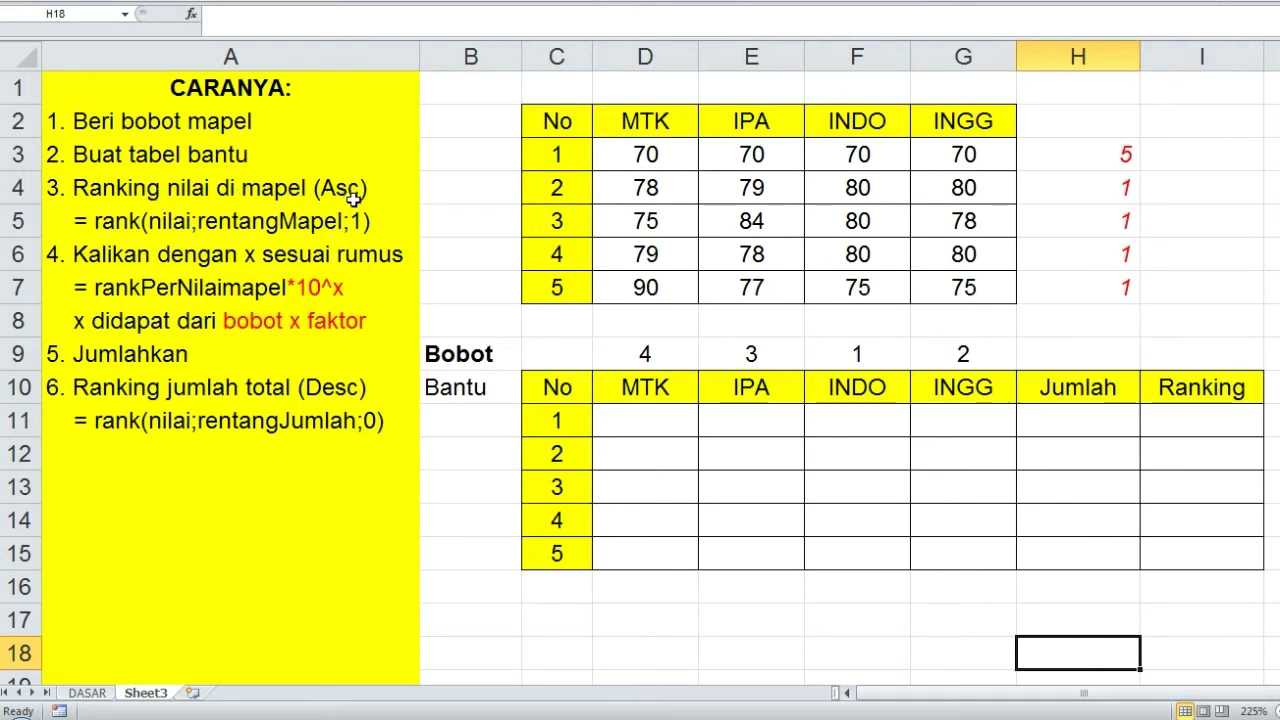
click(663, 419)
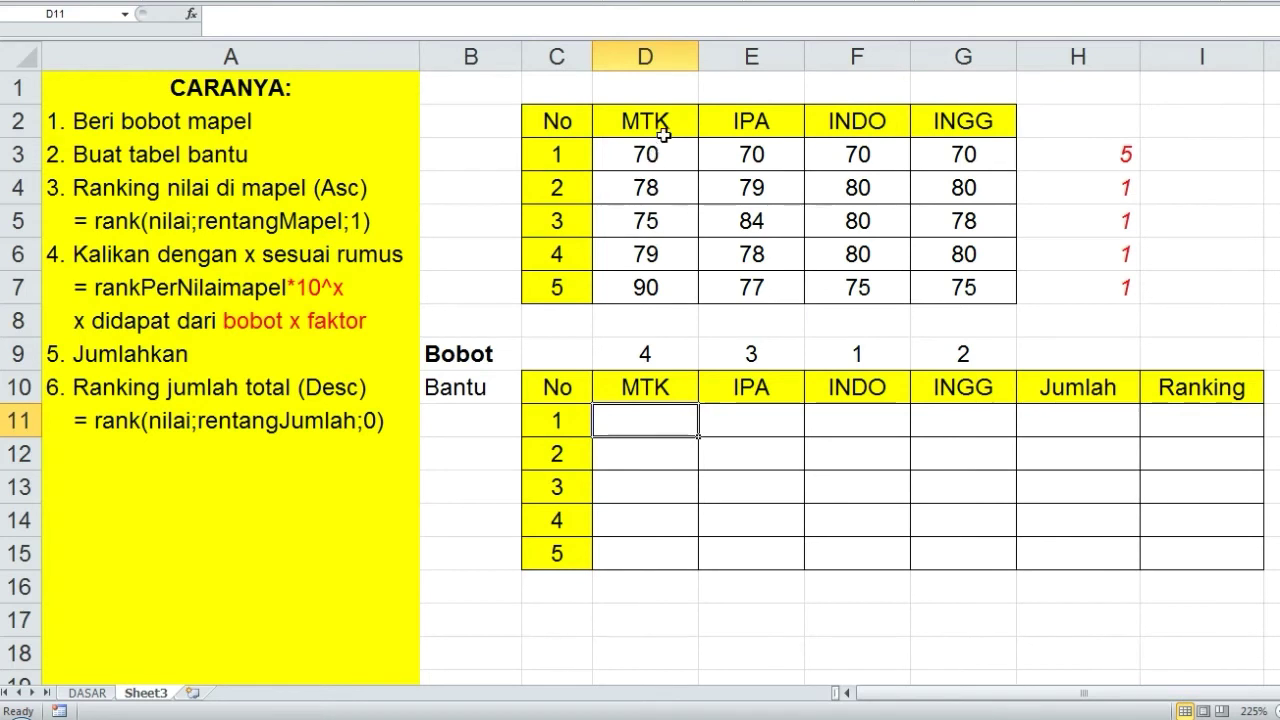
drag(645, 158, 658, 289)
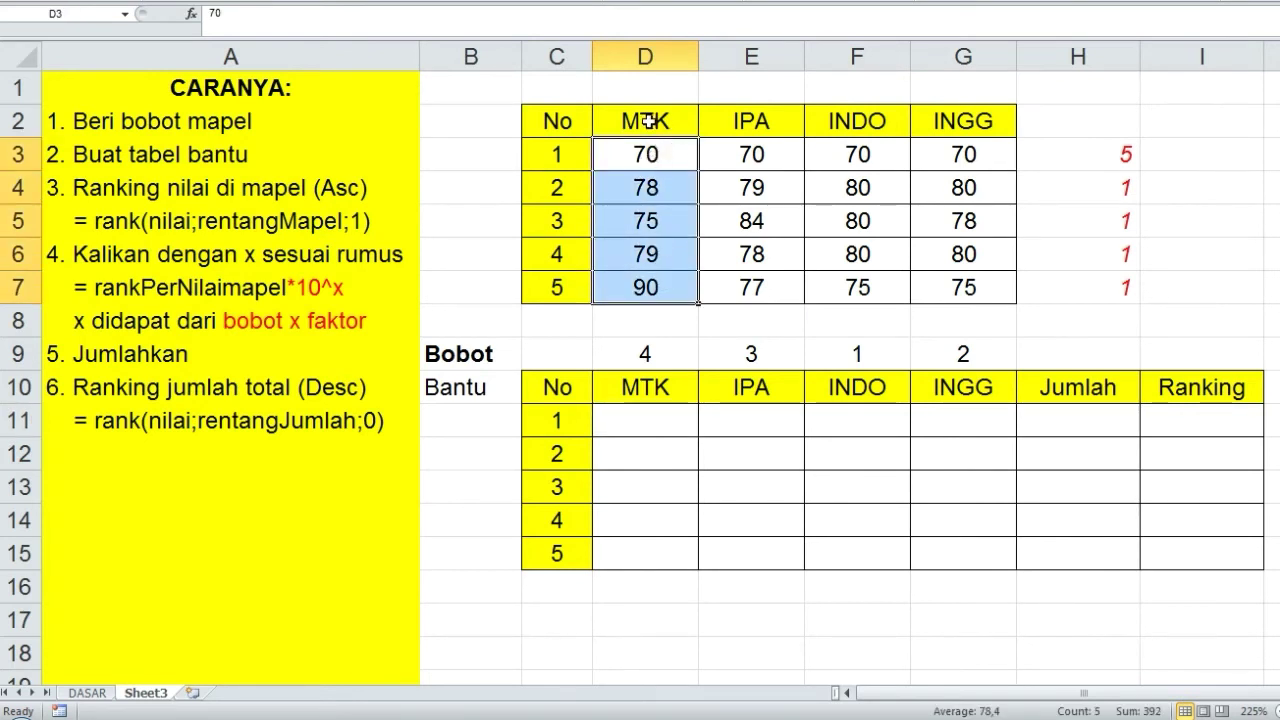
click(568, 152)
click(634, 154)
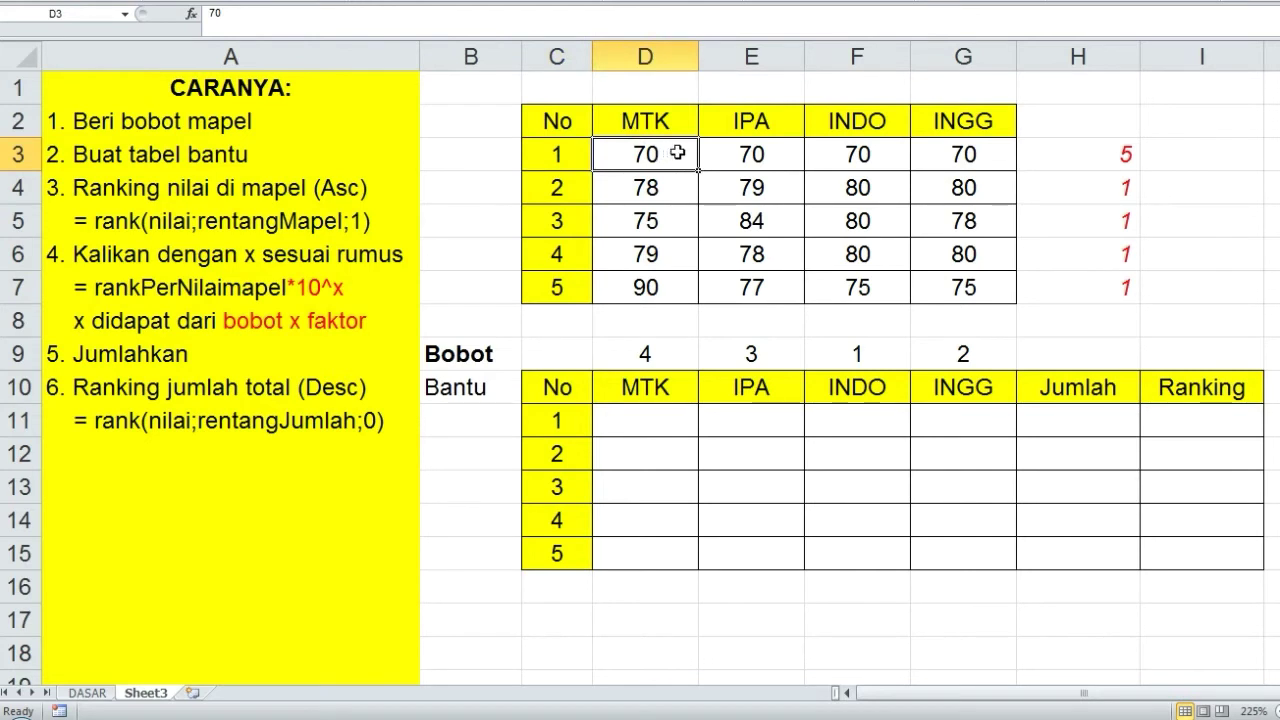
Examine the MTK scores in D3:D7 and the IPA scores in E3:E7 across the students.
drag(678, 152, 670, 286)
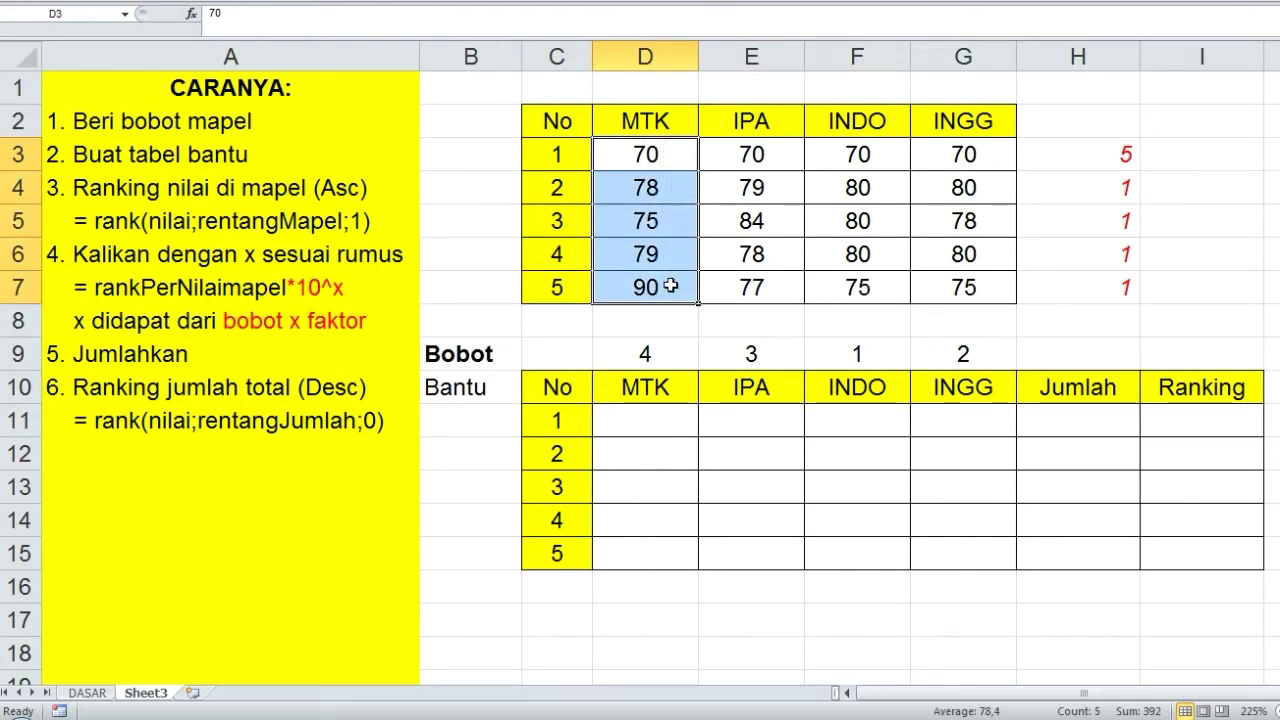
click(571, 216)
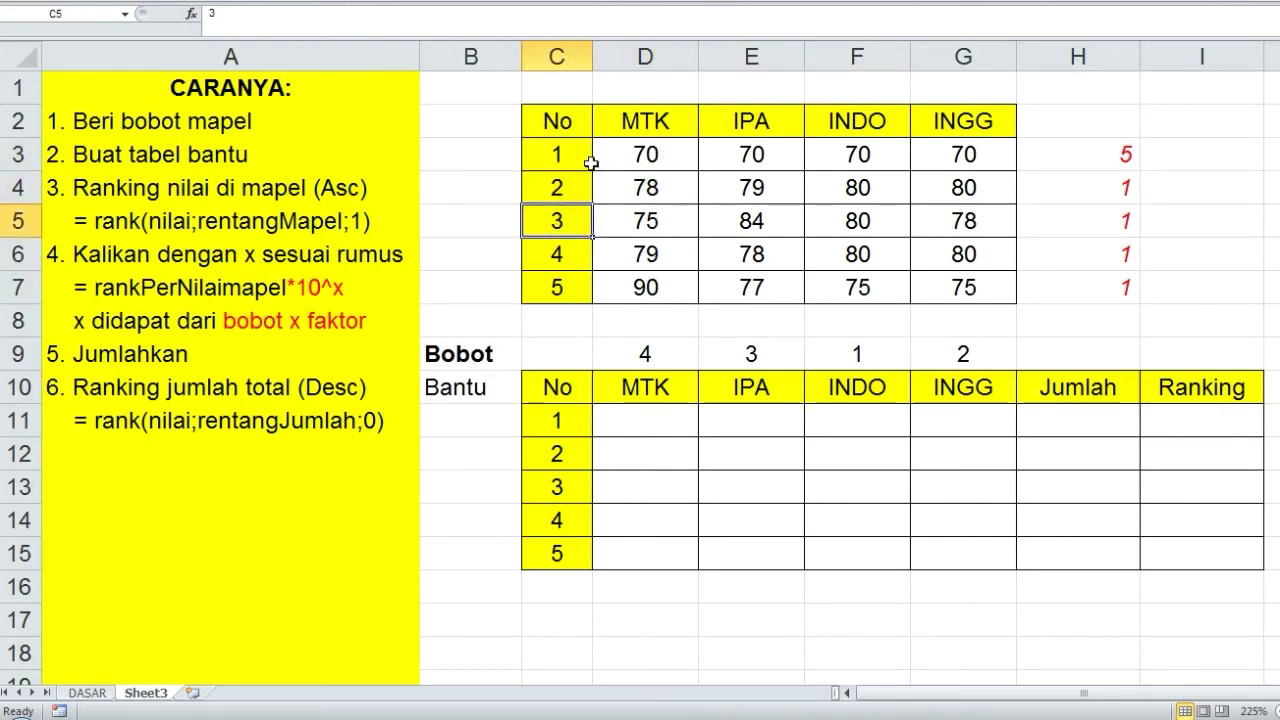
click(768, 222)
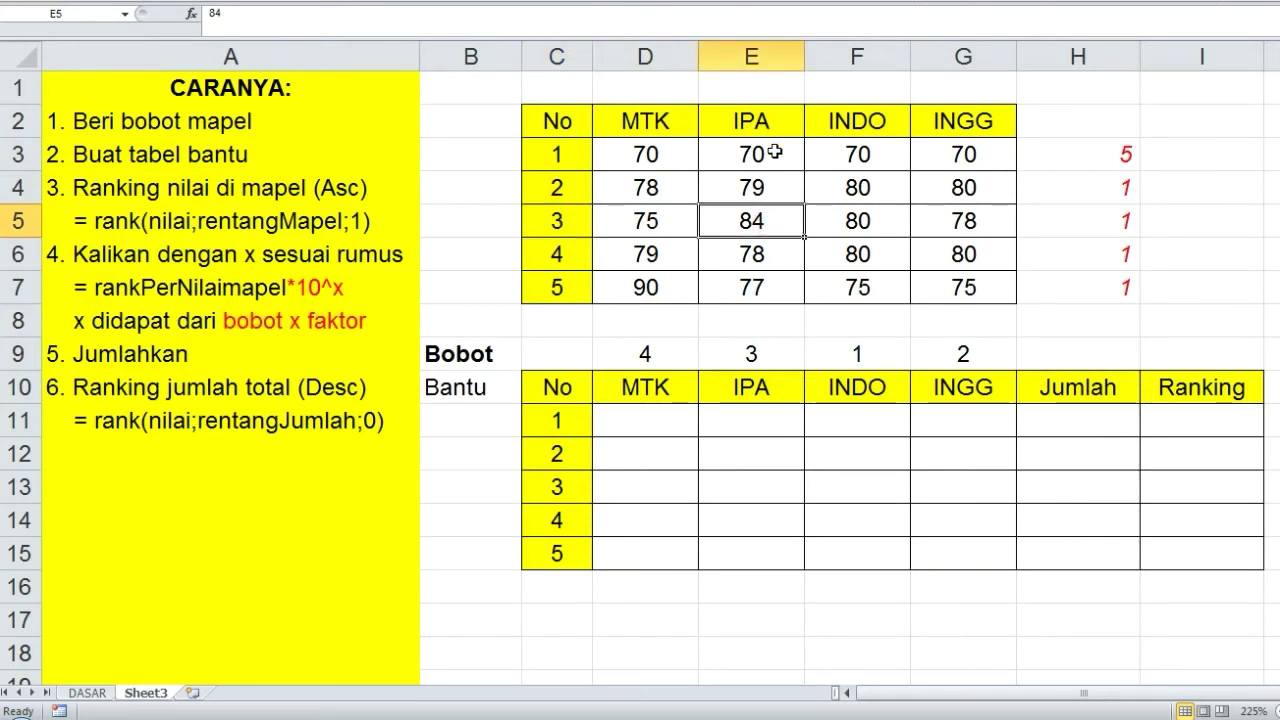
drag(775, 152, 772, 290)
click(818, 455)
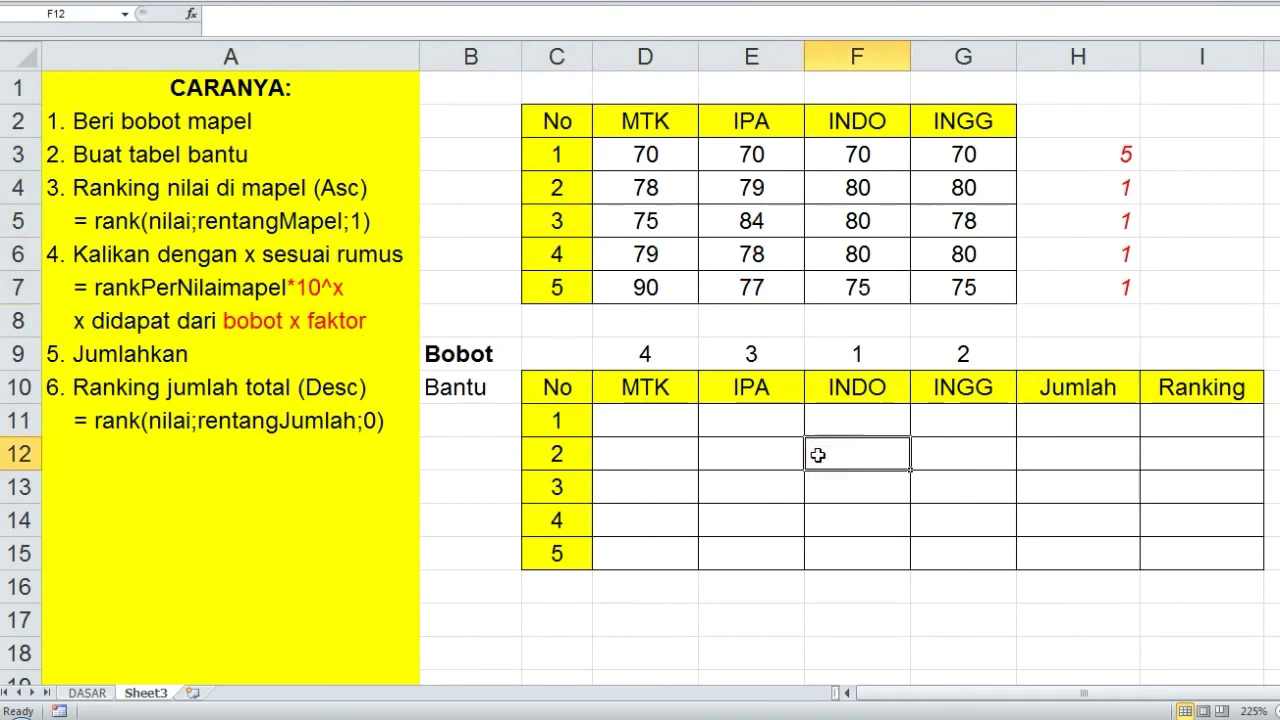
Rank the first student's MTK score ascending in D11 with =RANK(D3;$D$3:$D$7;1).
click(660, 413)
text(=r)
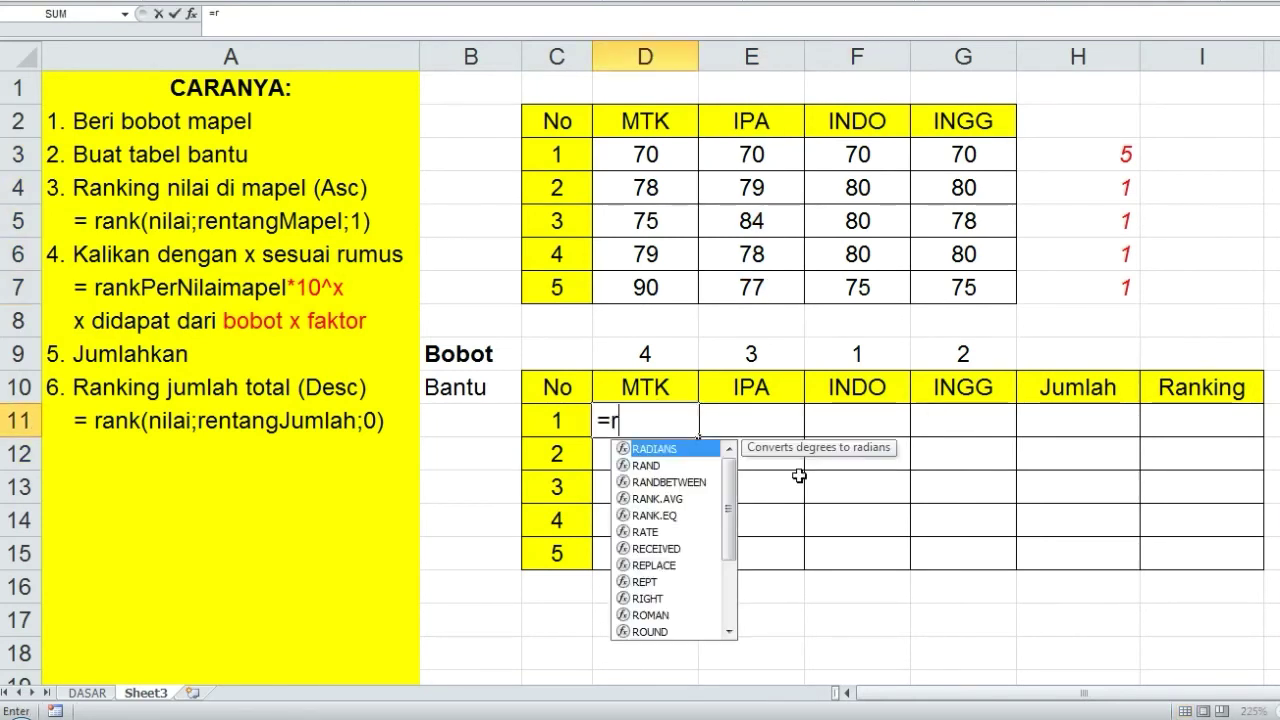
text(ank()
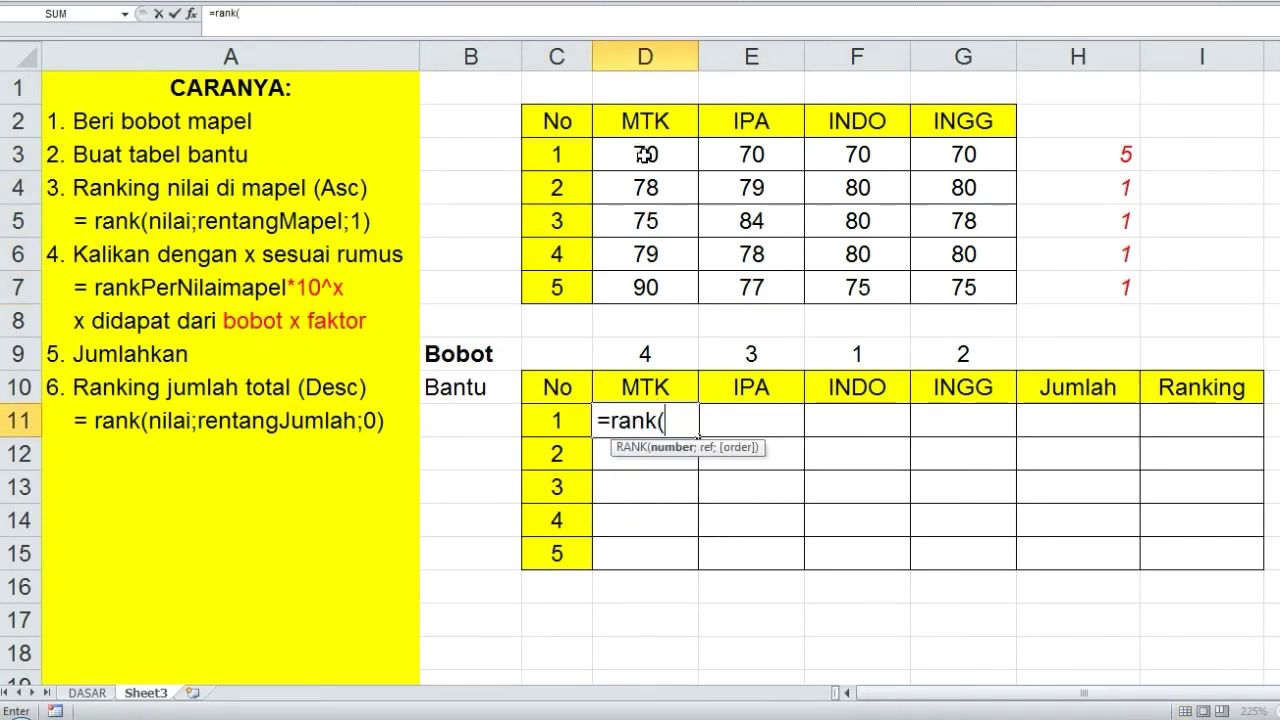
click(645, 154)
text(;)
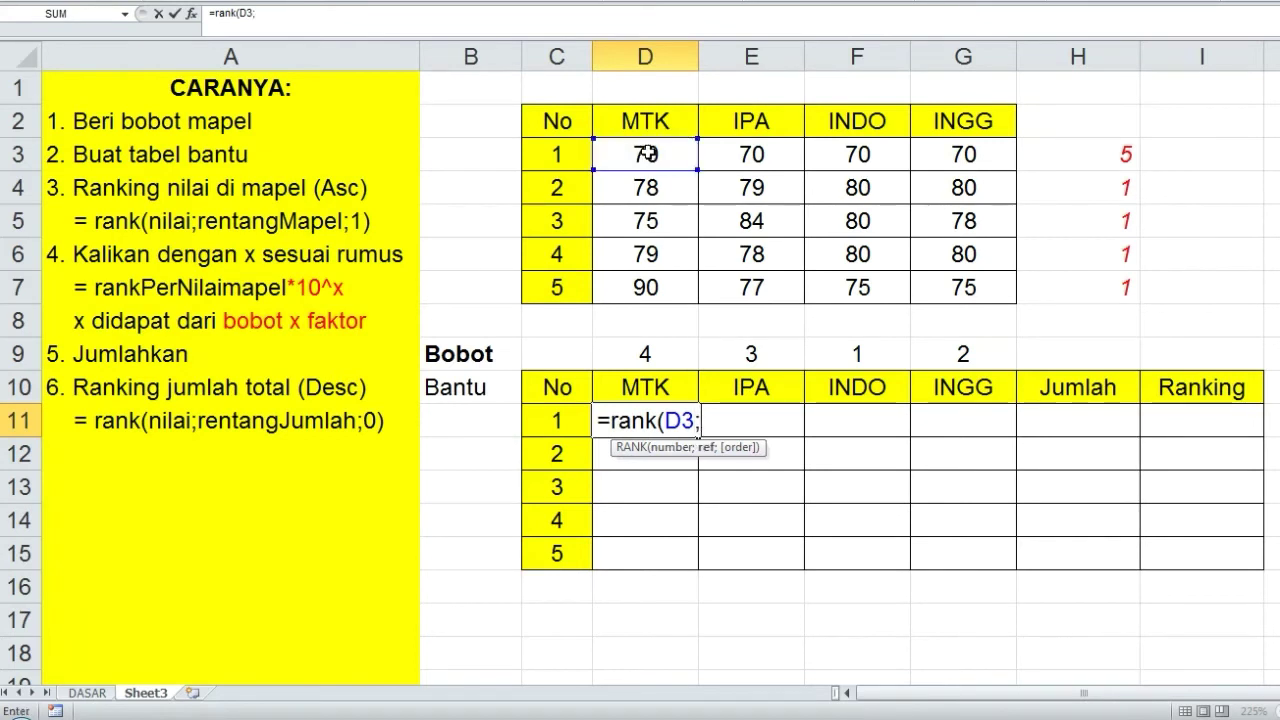
drag(651, 154, 647, 287)
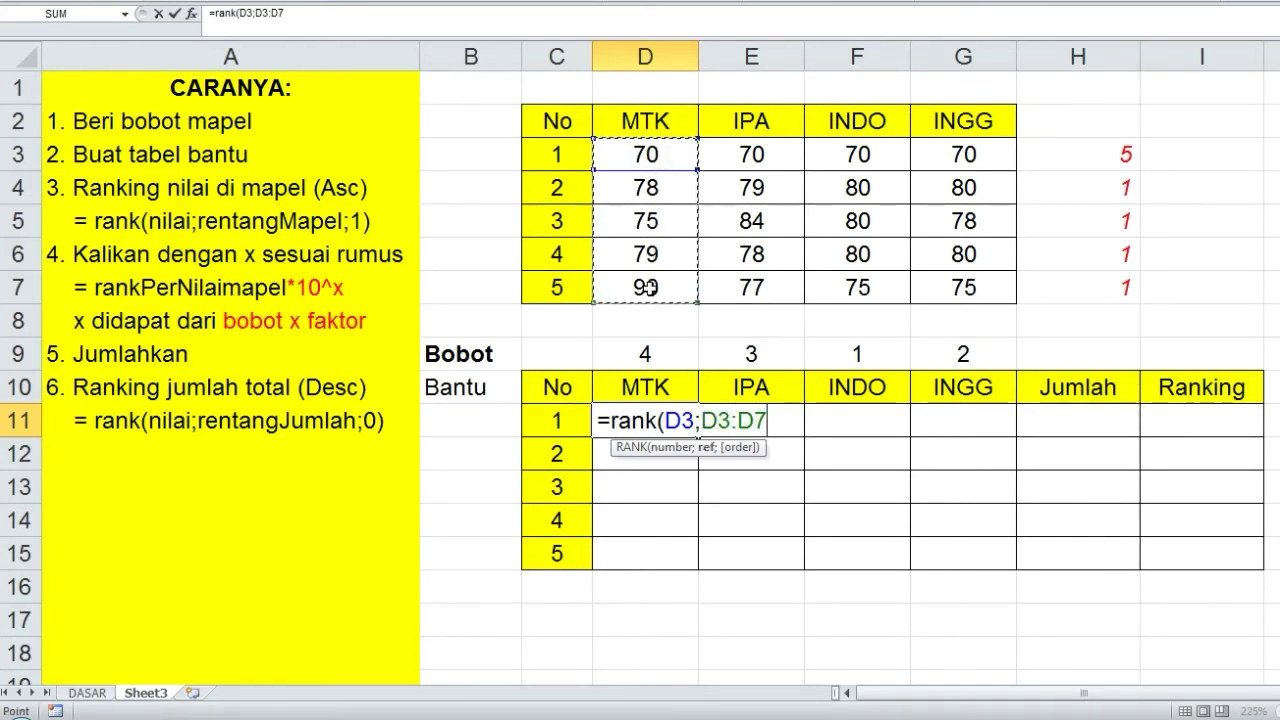
key(F4)
text(;1)
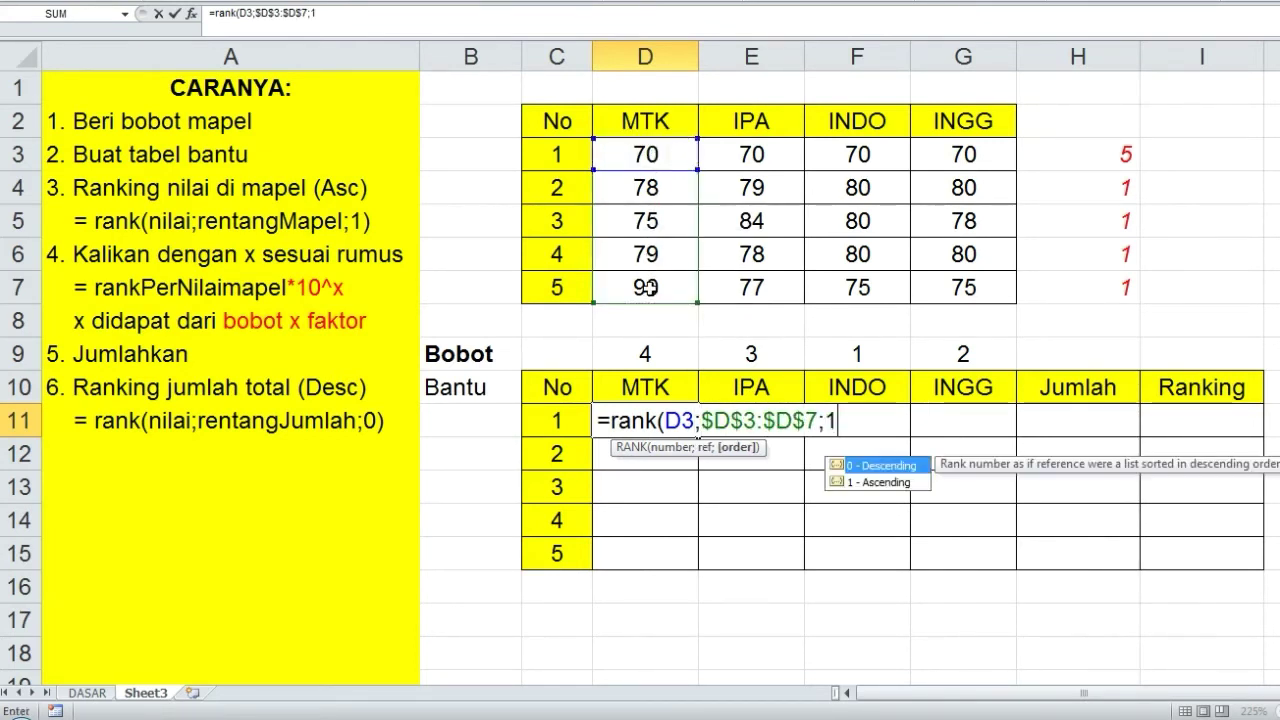
key(Return)
Rank the first student's IPA score ascending in E11 with =RANK(E3;$E$3:$E$7;1).
key(Up)
key(Right)
text(=)
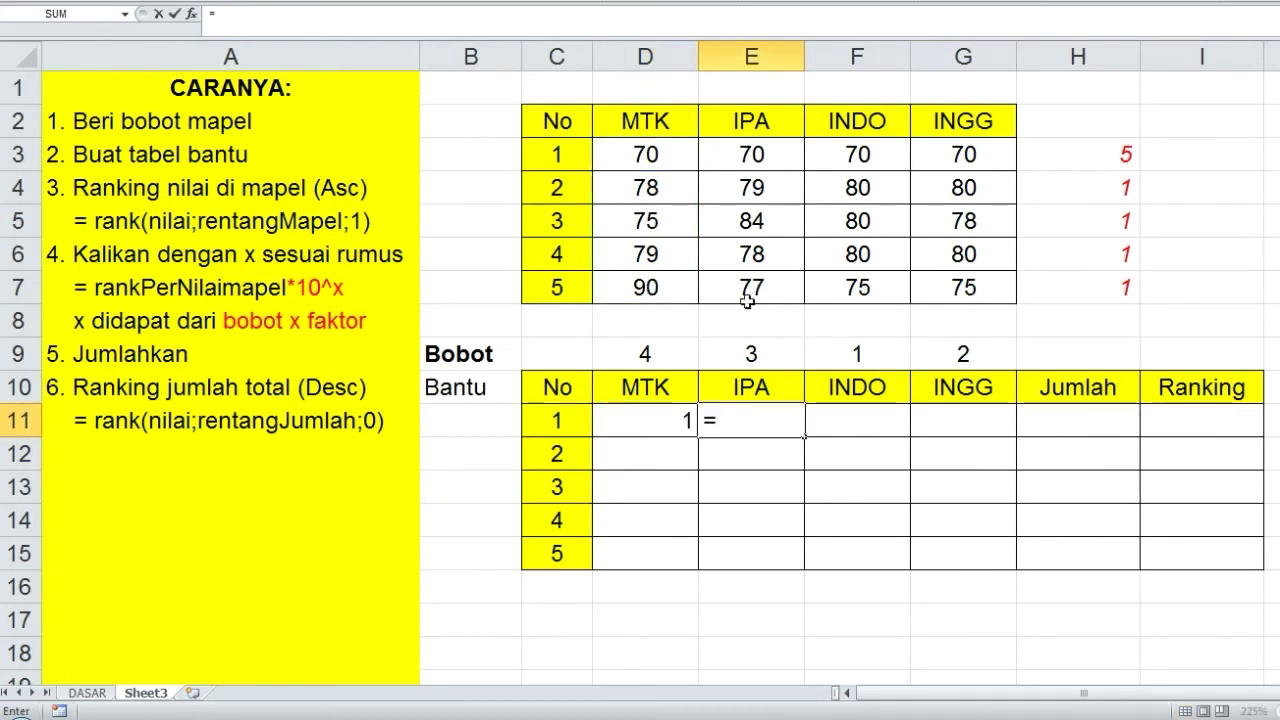
text(rank()
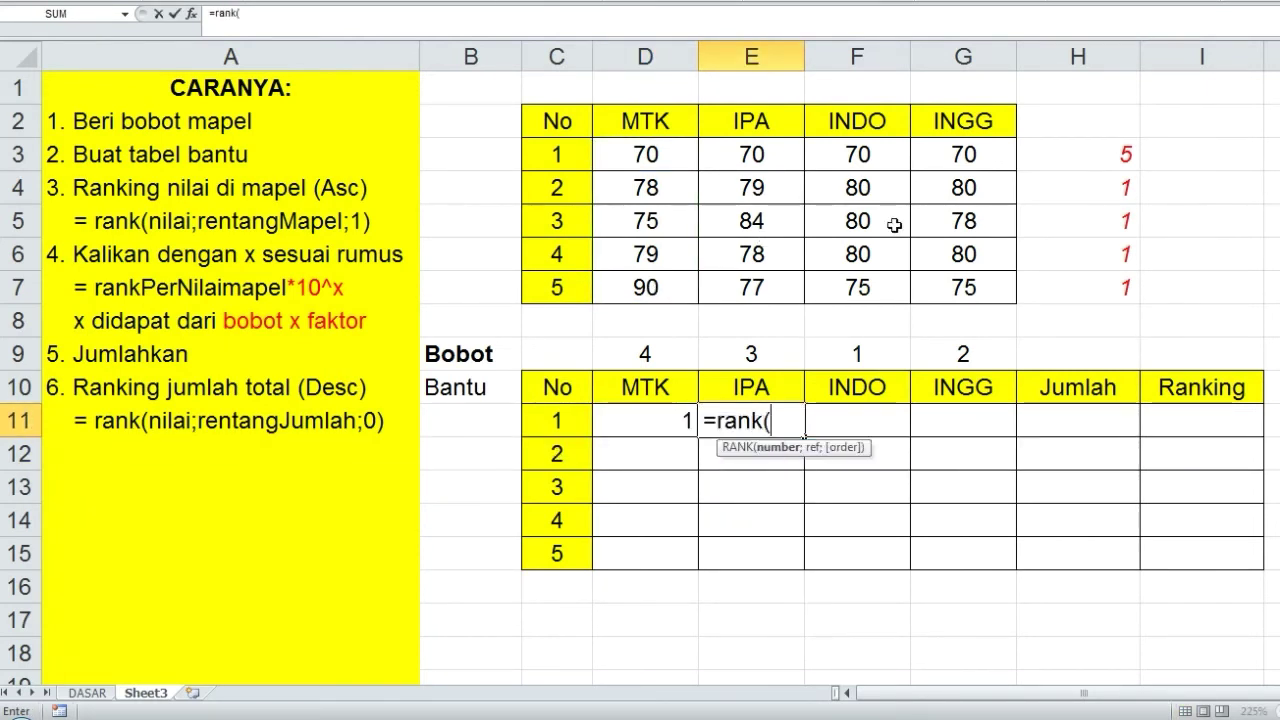
click(763, 153)
text(;)
drag(763, 153, 769, 286)
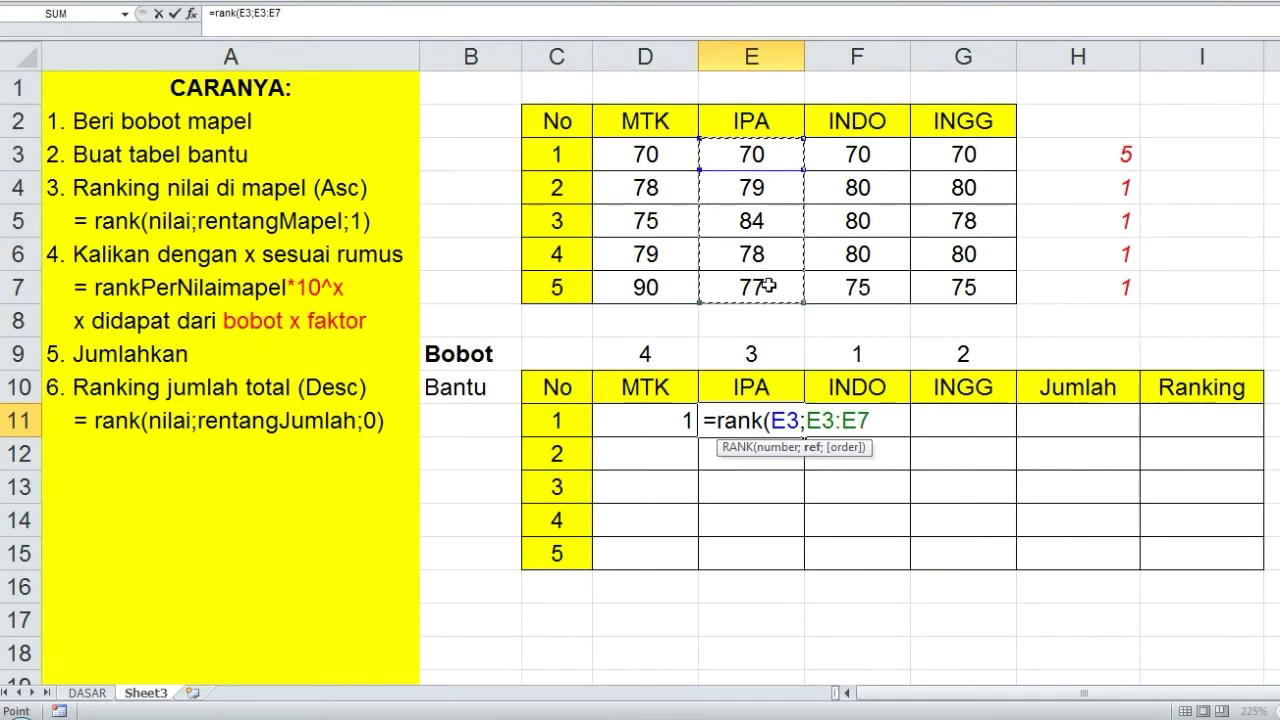
key(F4)
text(;1)
key(Return)
Rank the first student's INDO score ascending in F11 with =RANK(F3;$F$3:$F$7;1).
key(Up)
key(Right)
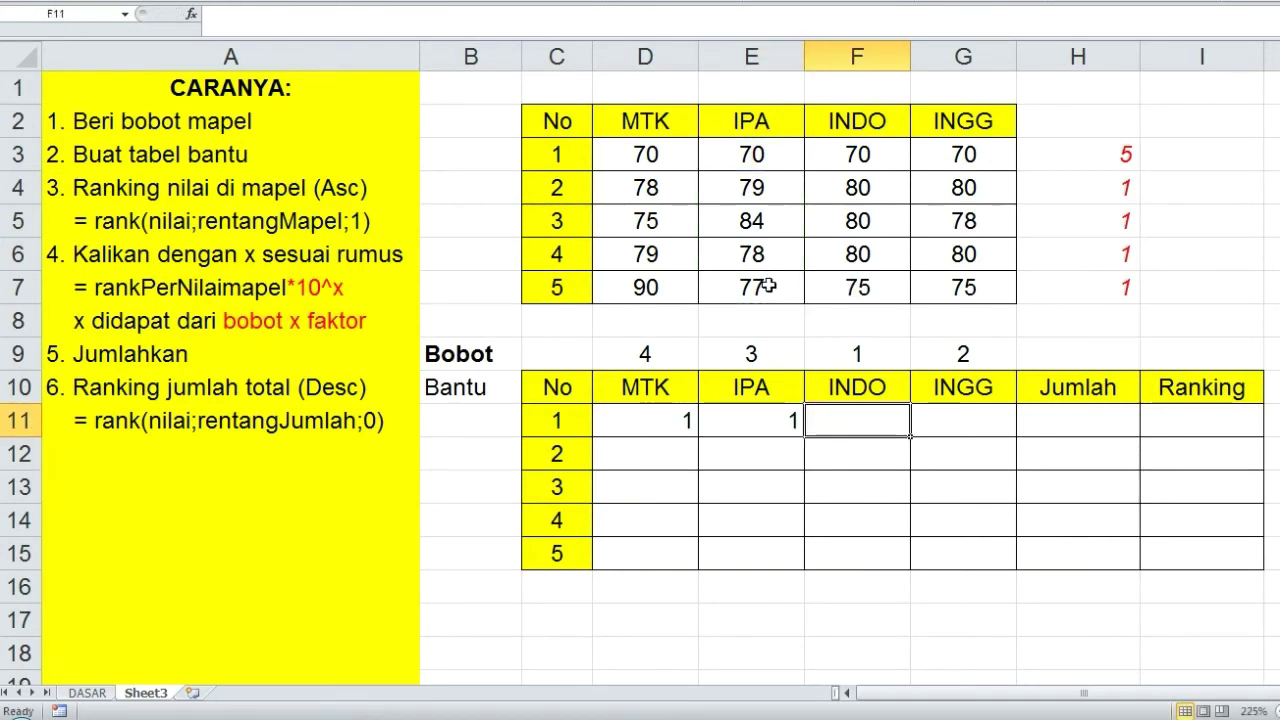
text(=rank()
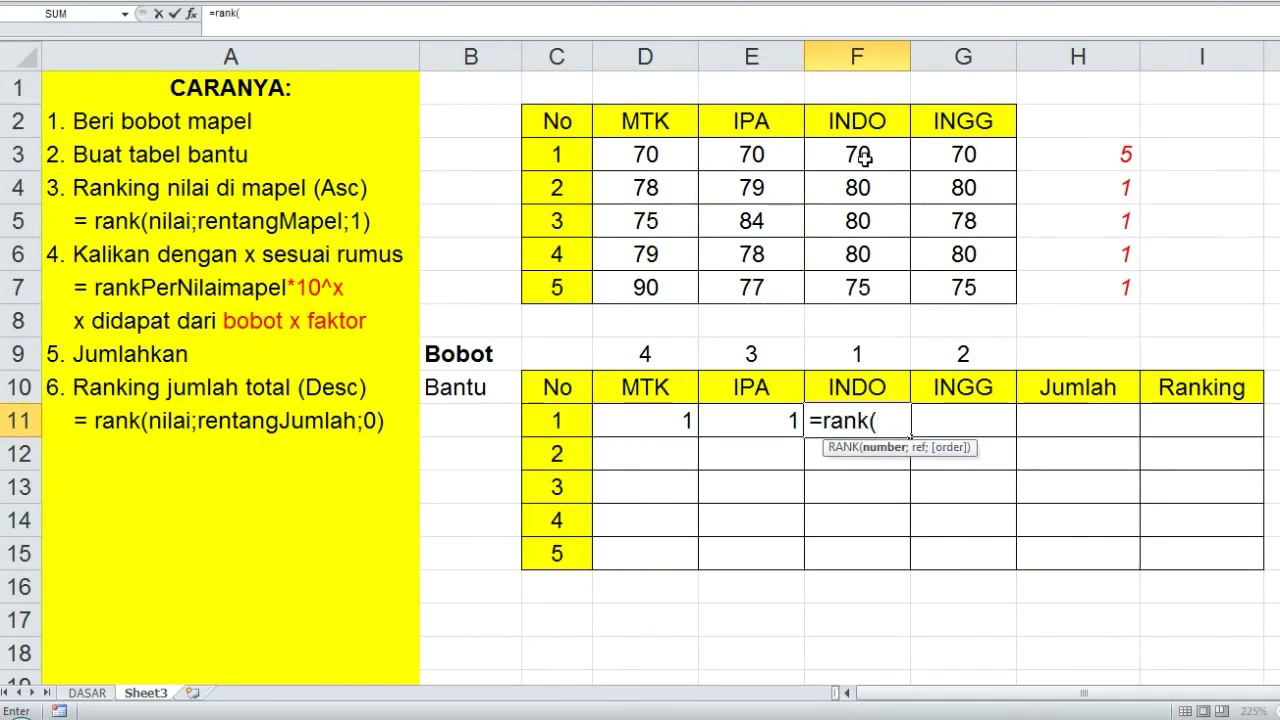
click(860, 155)
text(;)
drag(862, 156, 871, 288)
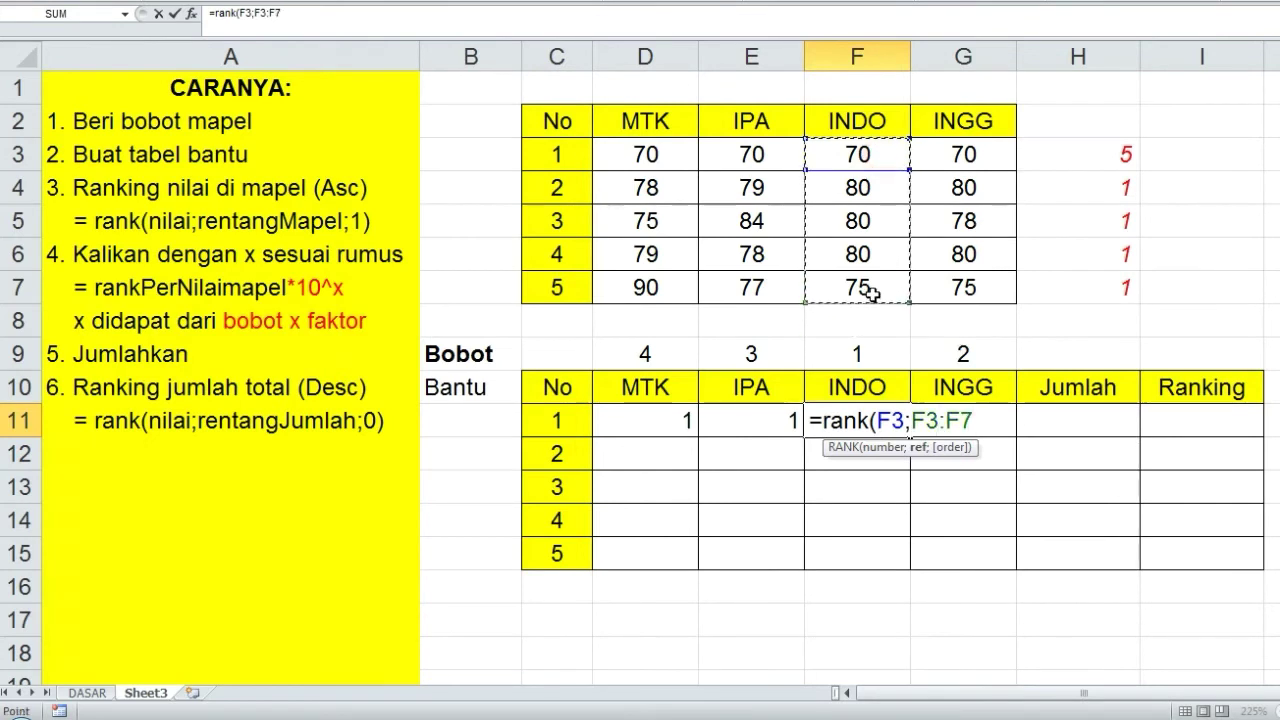
key(F4)
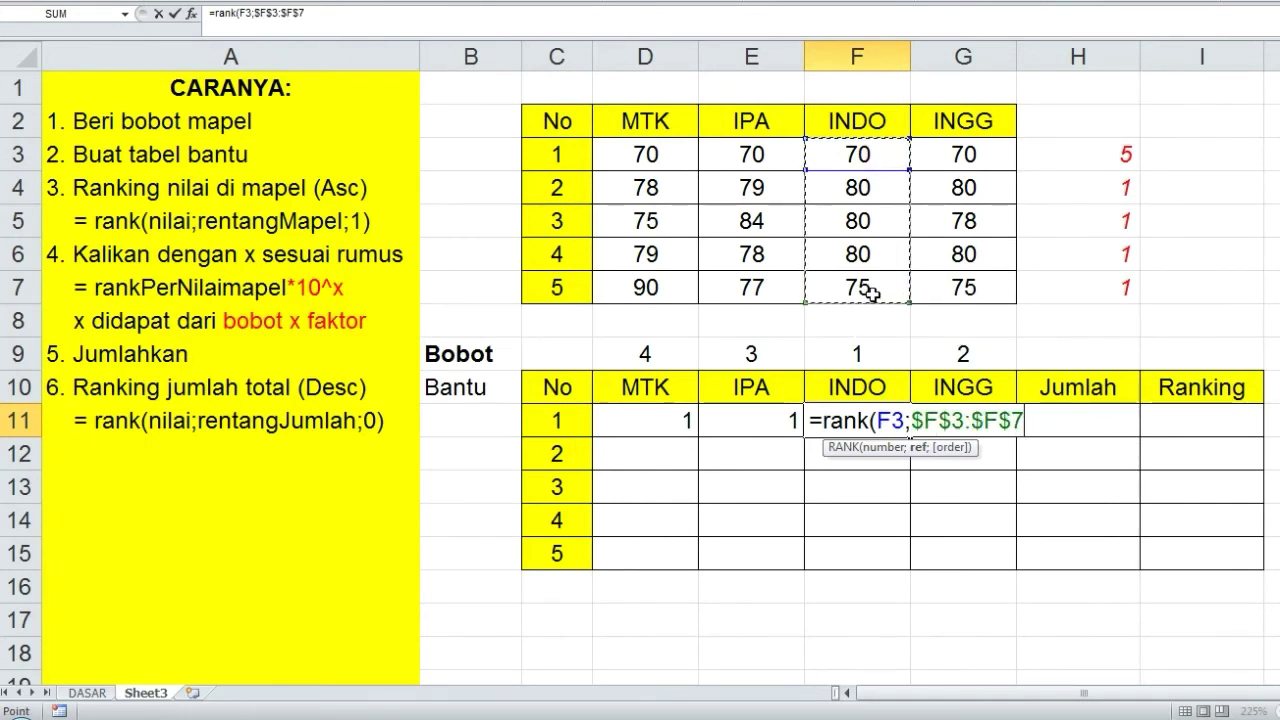
text(;1)
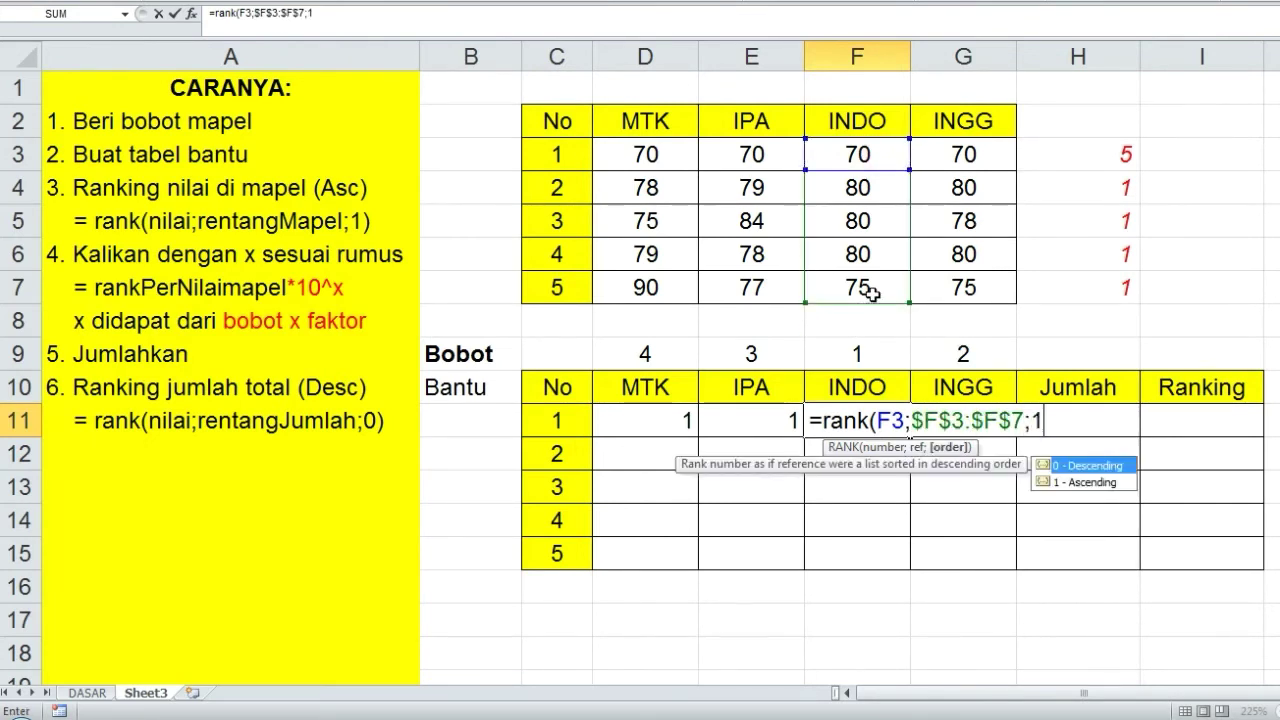
key(Return)
Rank the first student's INGG score ascending in G11 with =RANK(G3;$G$3:$G$7;1).
key(Up)
key(Right)
text(=)
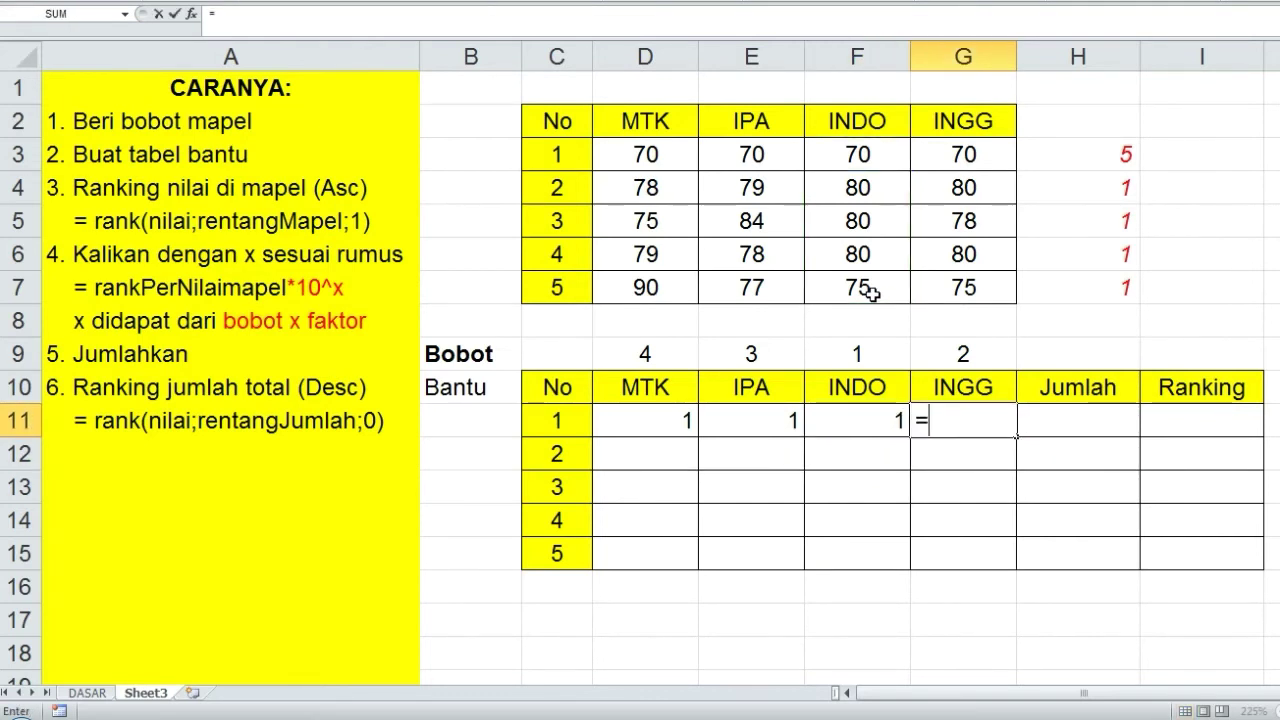
text(rank()
click(973, 153)
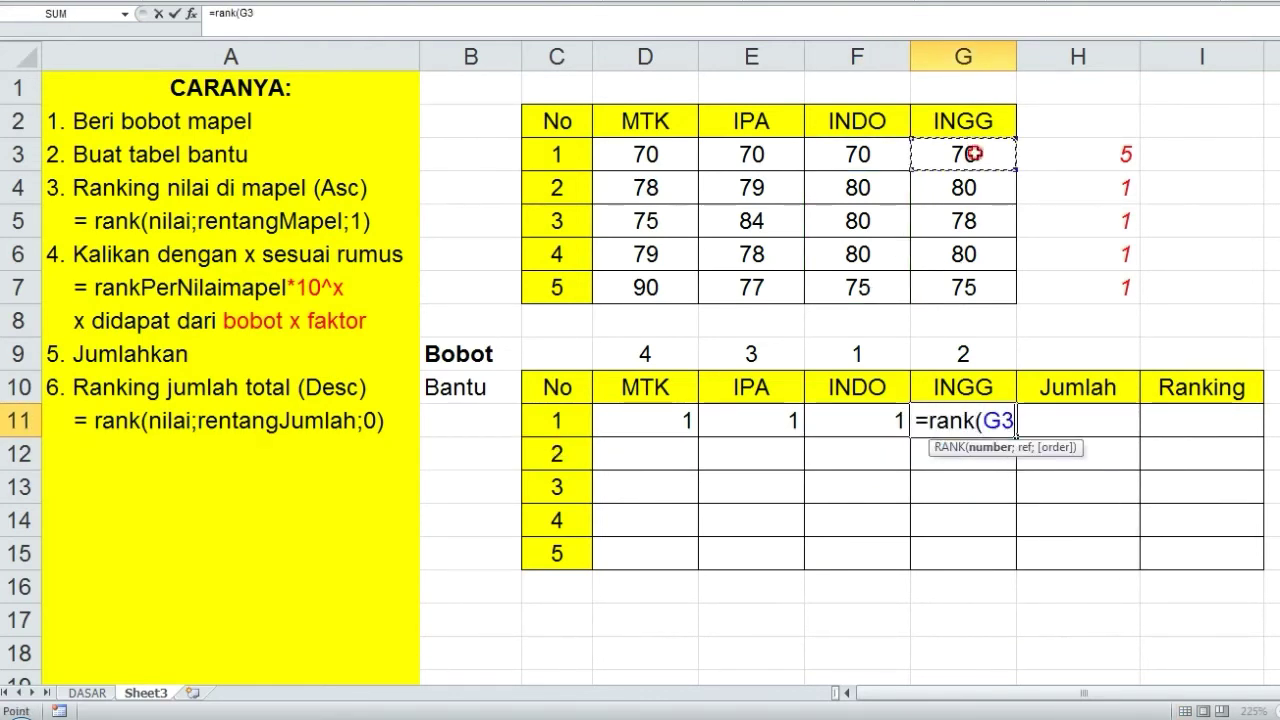
text(;)
drag(968, 155, 965, 287)
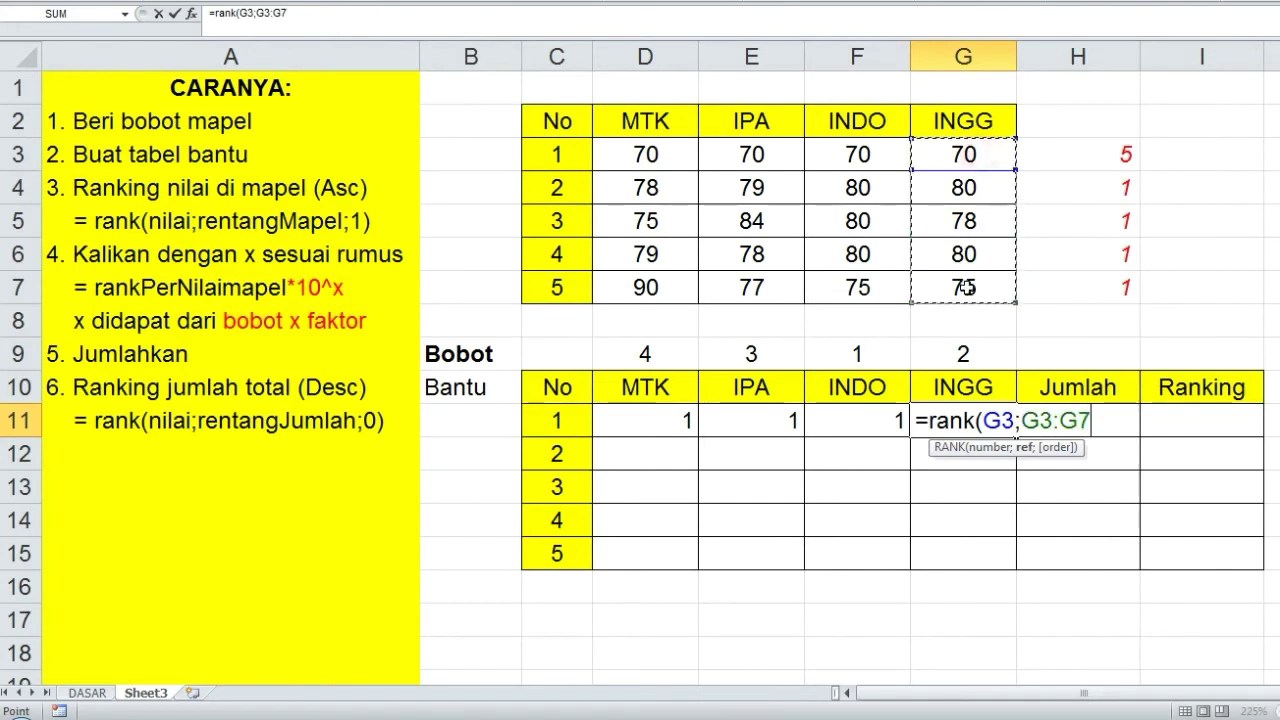
key(F4)
text(;1)
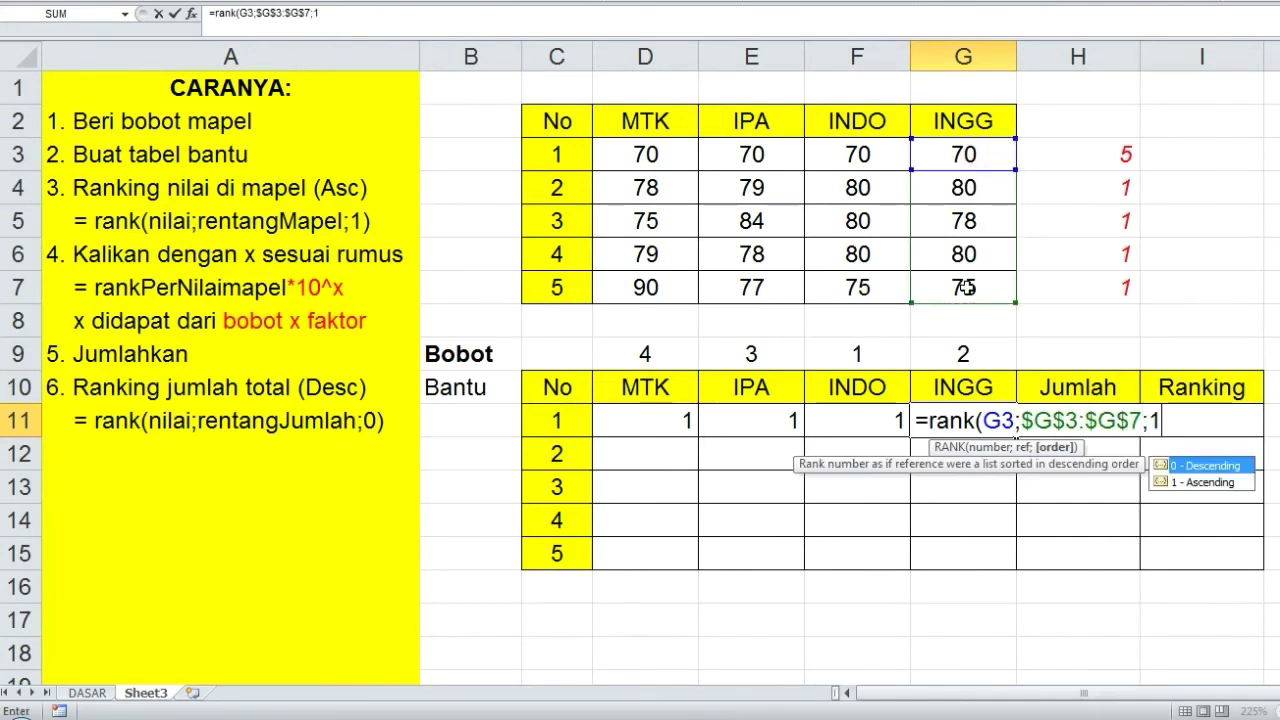
key(Return)
Fill the four rank formulas in D11:G11 down to row 15 for all students.
drag(645, 420, 1014, 558)
click(983, 610)
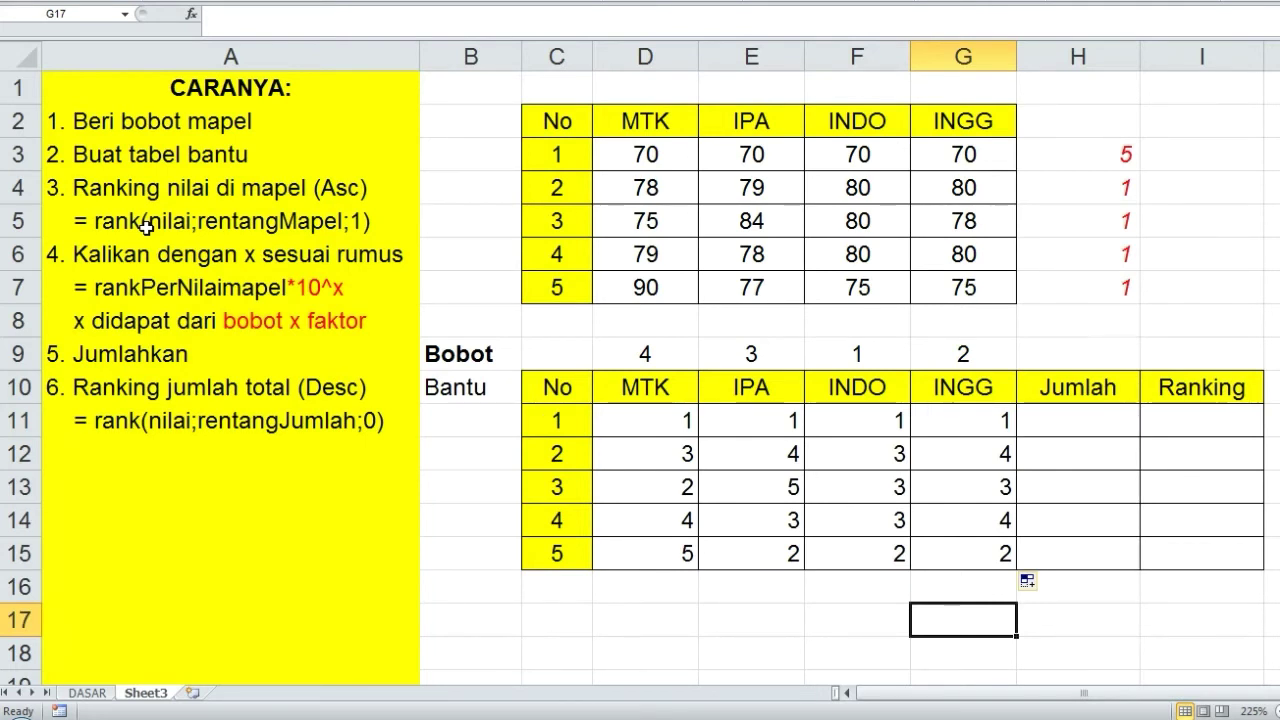
click(648, 612)
Add the label "faktor" in B17 and enter the factor value 2 in C17.
click(478, 610)
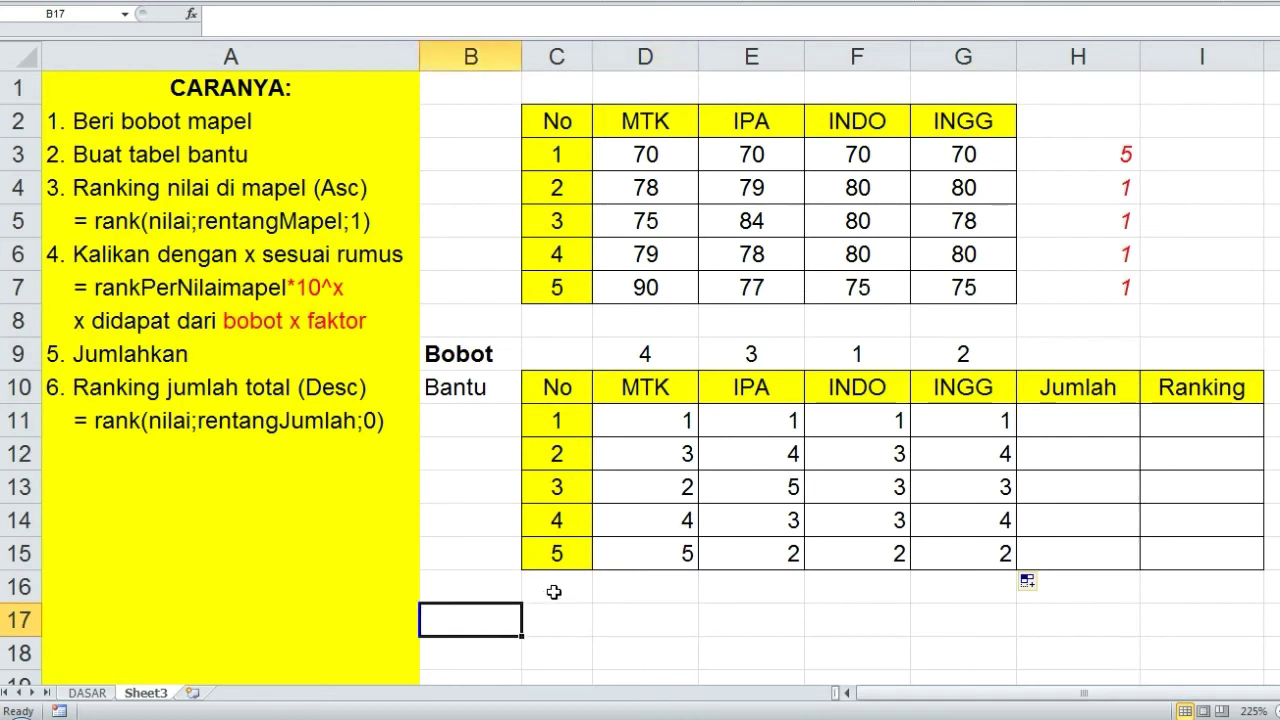
text(faktor)
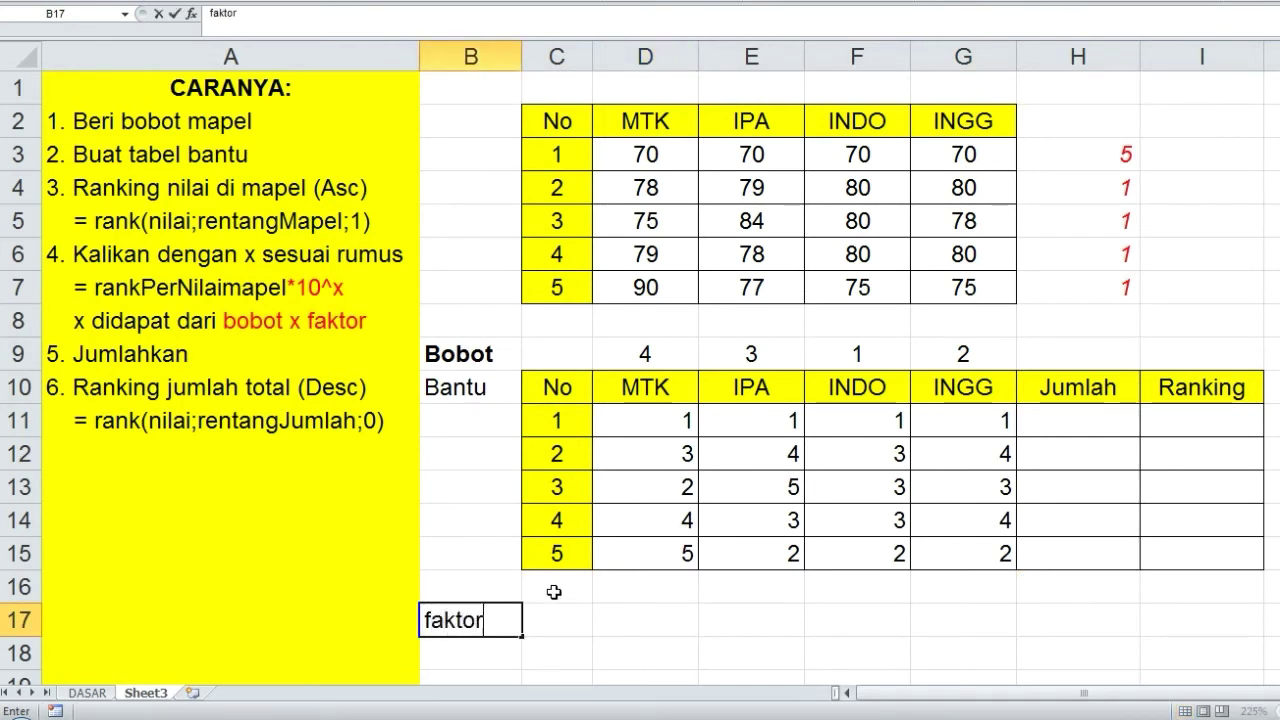
key(Tab)
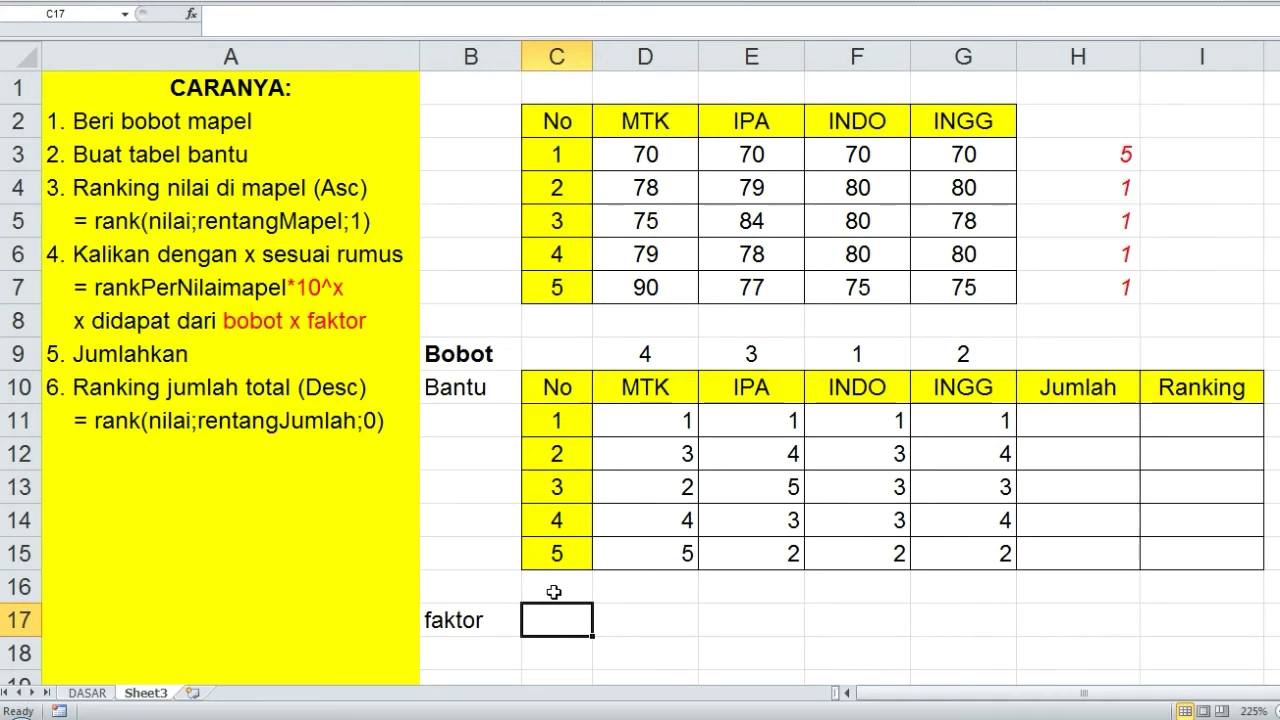
text(2)
key(Tab)
key(Left)
key(Left)
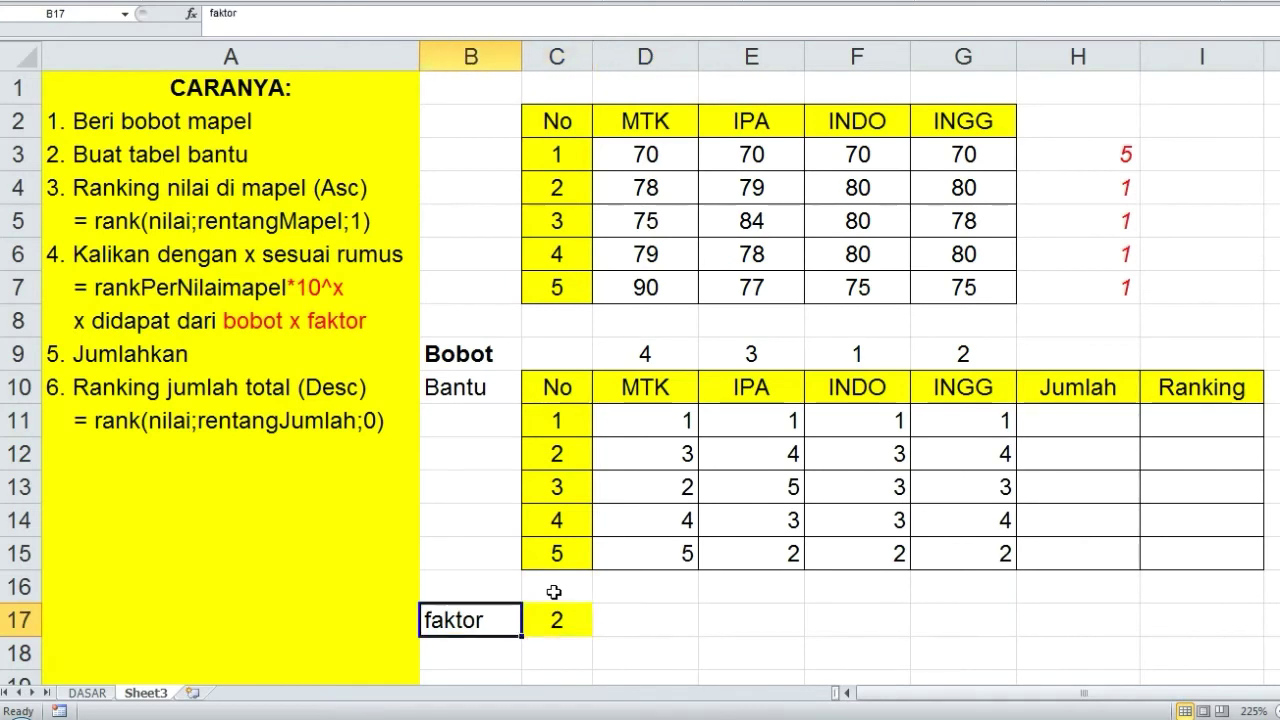
key(Right)
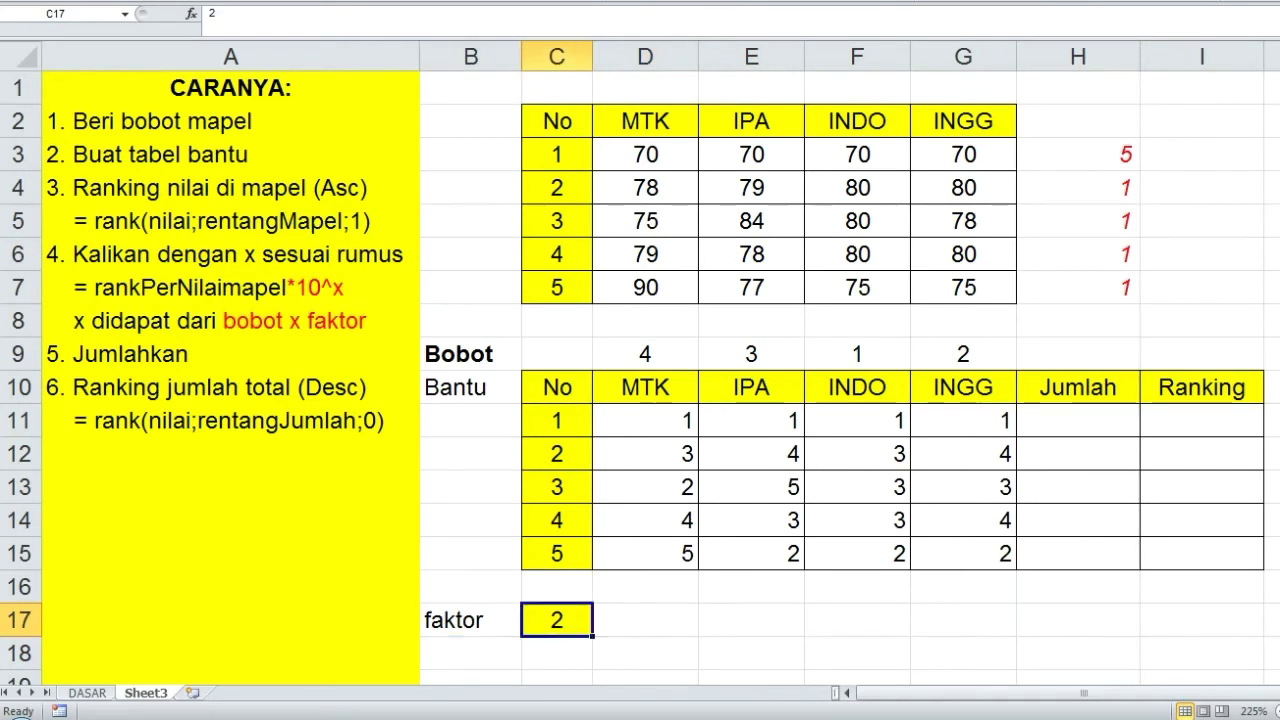
Enter the label "x" in D18, below the factor row.
click(680, 650)
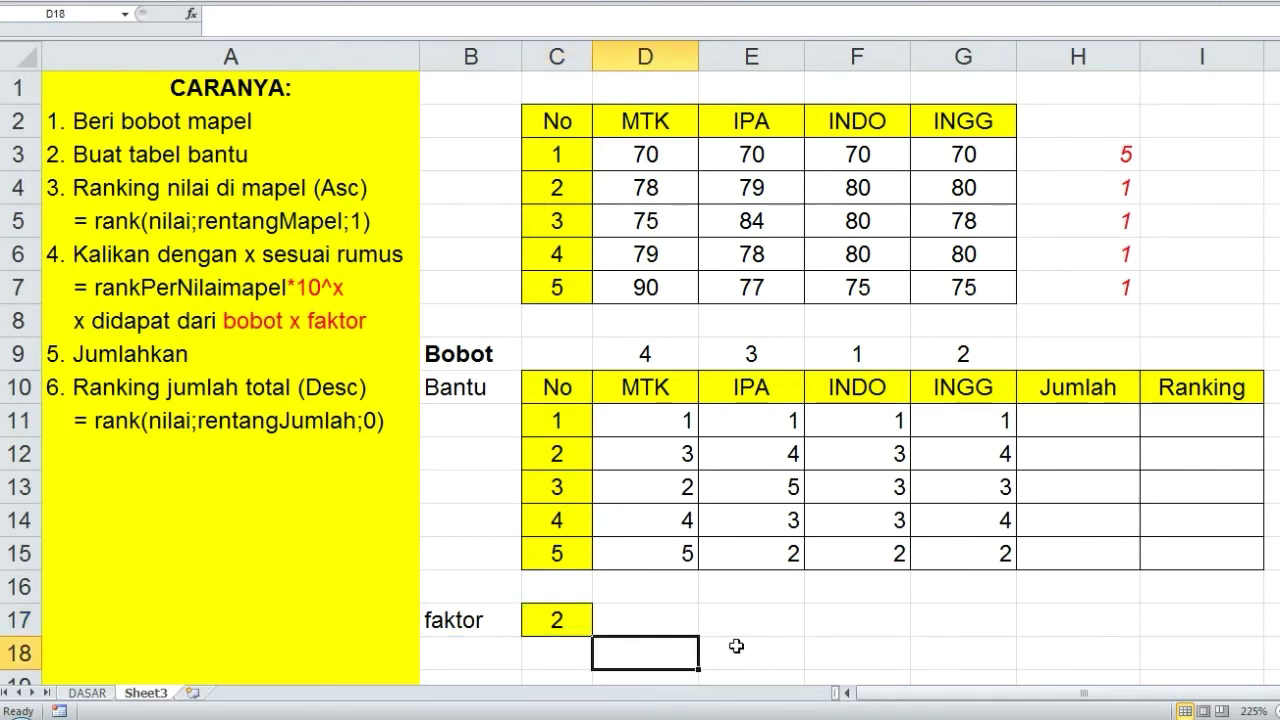
text(x)
click(690, 614)
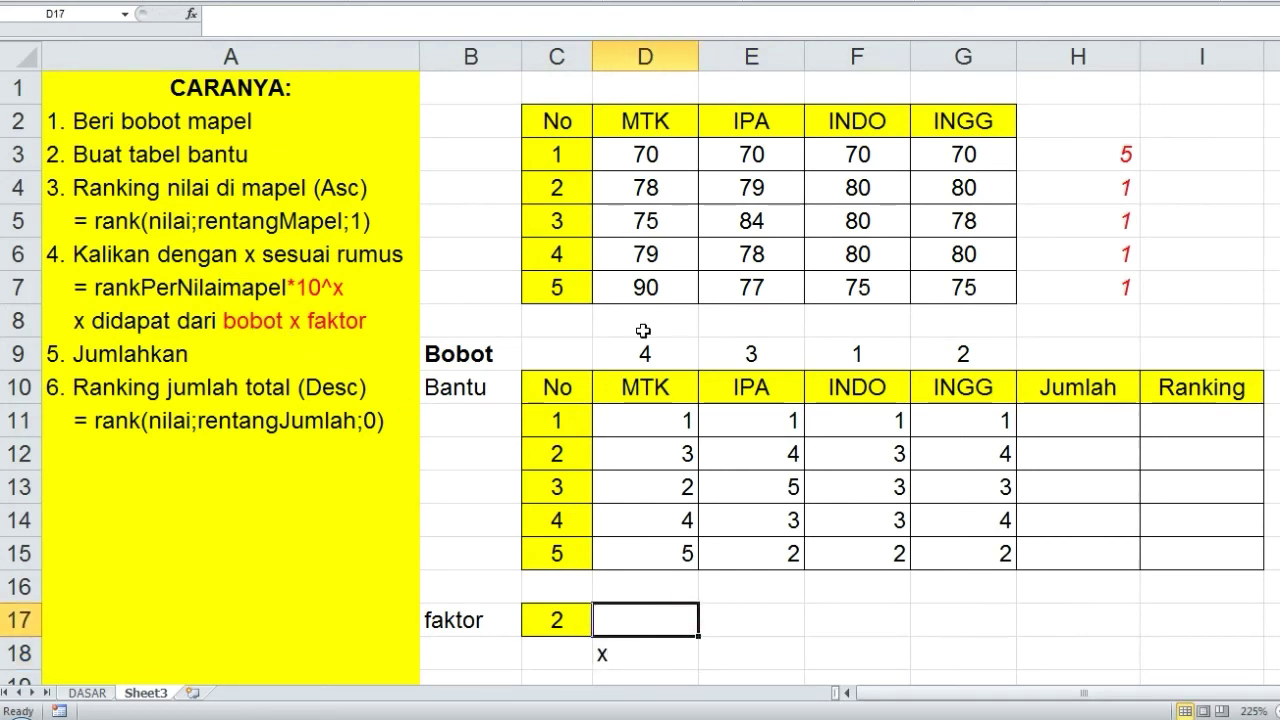
Calculate the MTK exponent in D17 by multiplying its weight by the factor with =D9*C17.
drag(645, 348, 955, 358)
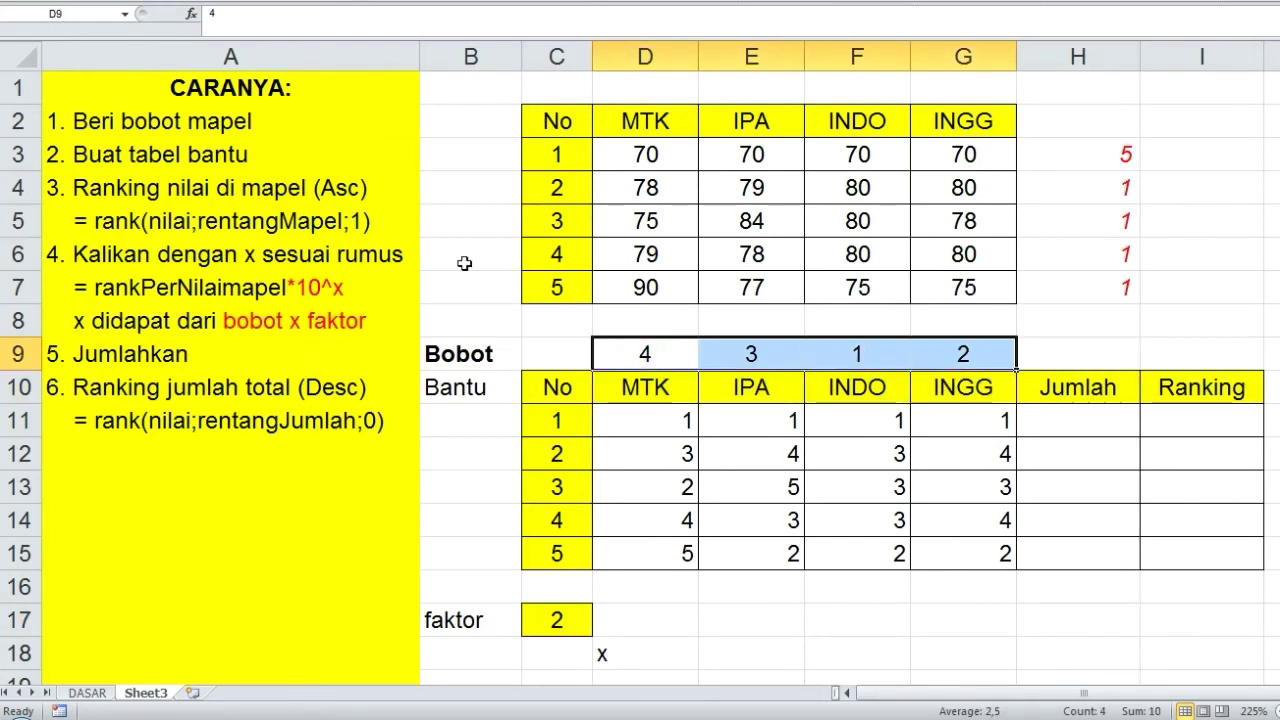
click(440, 620)
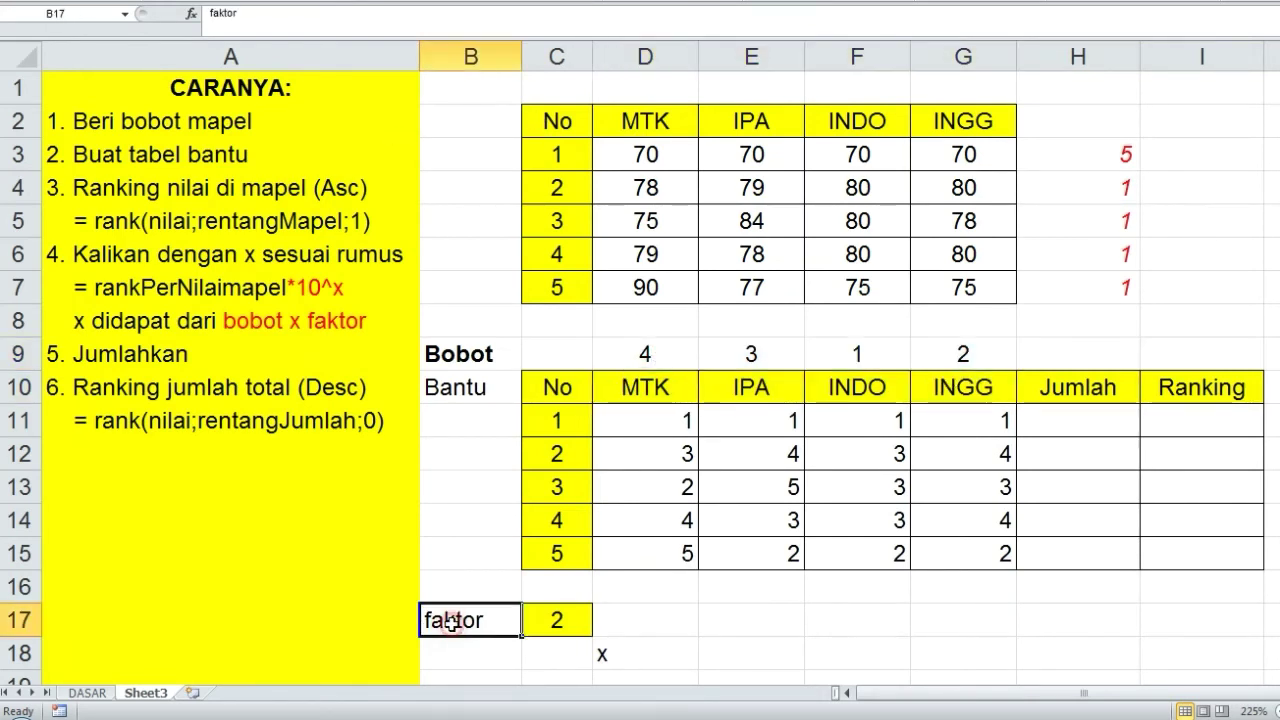
click(655, 621)
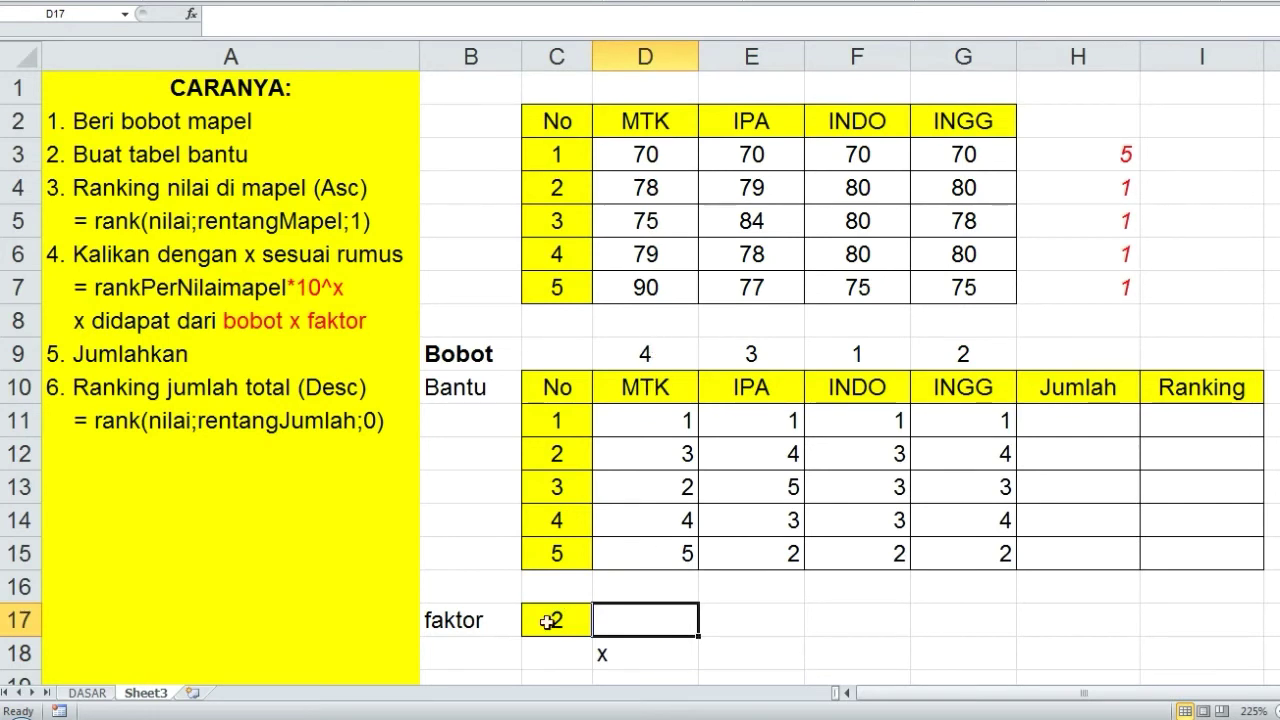
text(=)
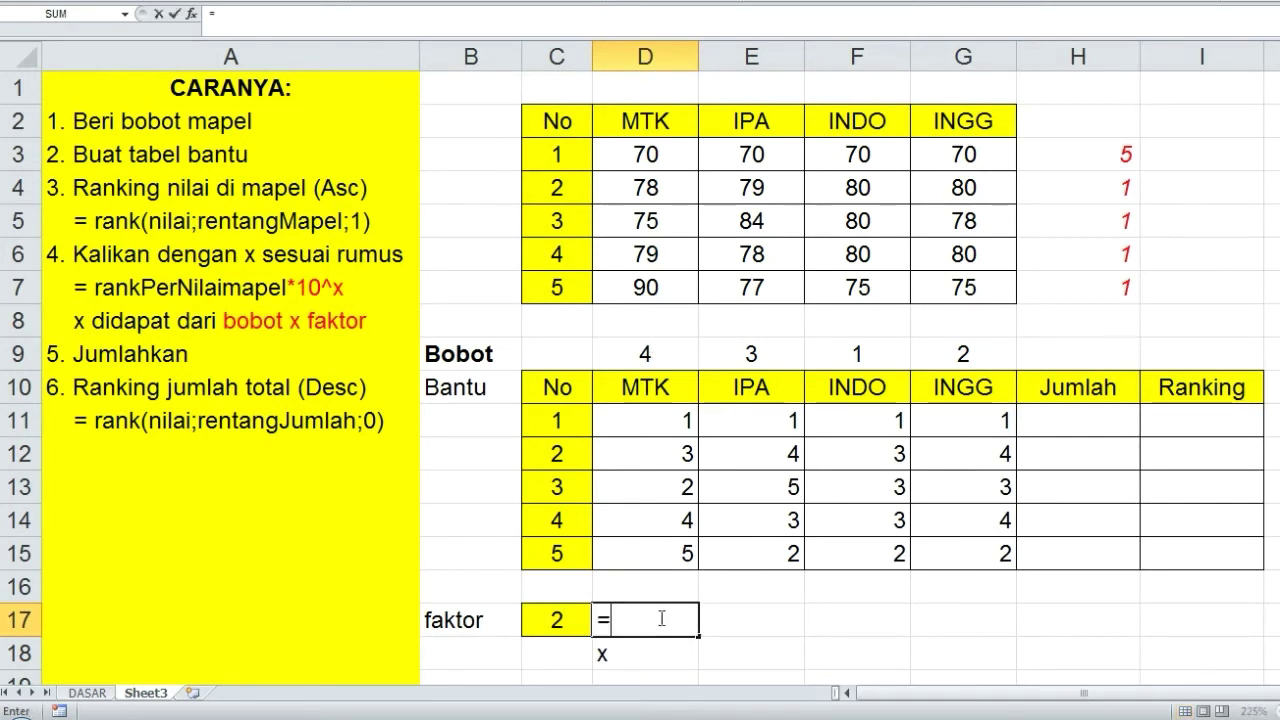
click(655, 354)
text(*)
click(569, 617)
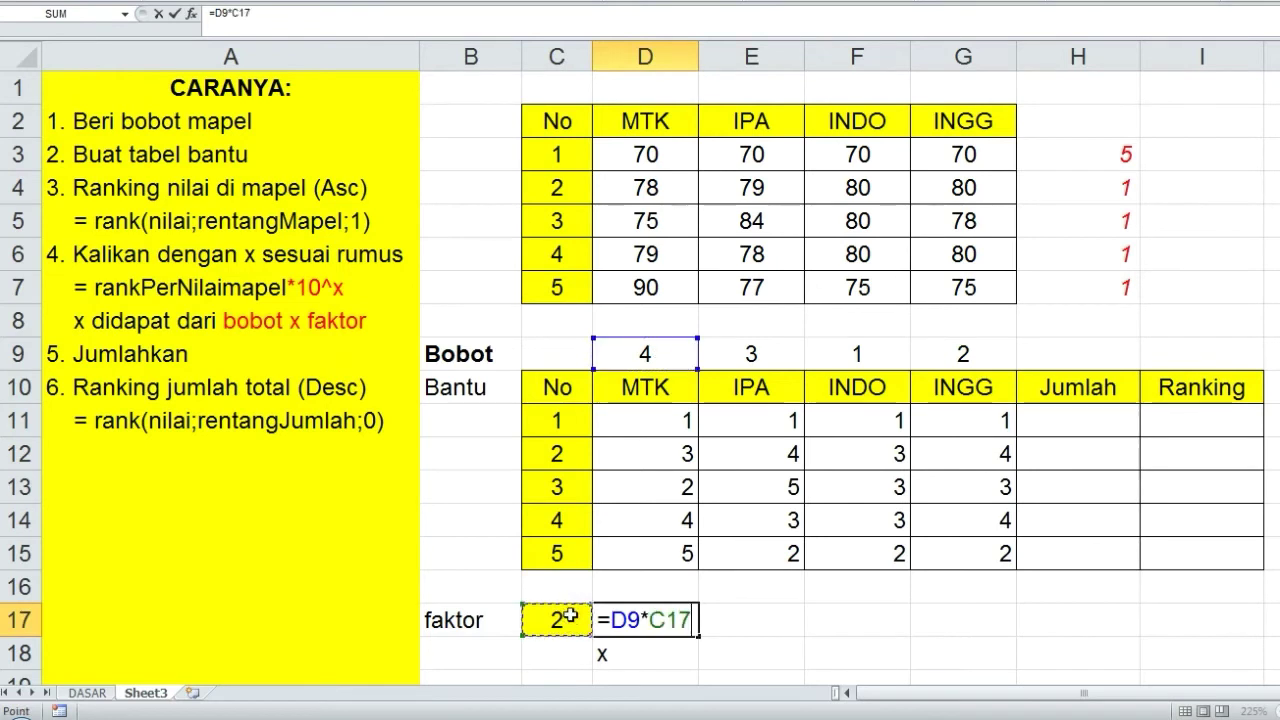
key(Return)
Calculate the IPA exponent in E17 by multiplying its weight by the factor with =E9*C17.
key(Up)
key(Right)
text(=)
click(745, 357)
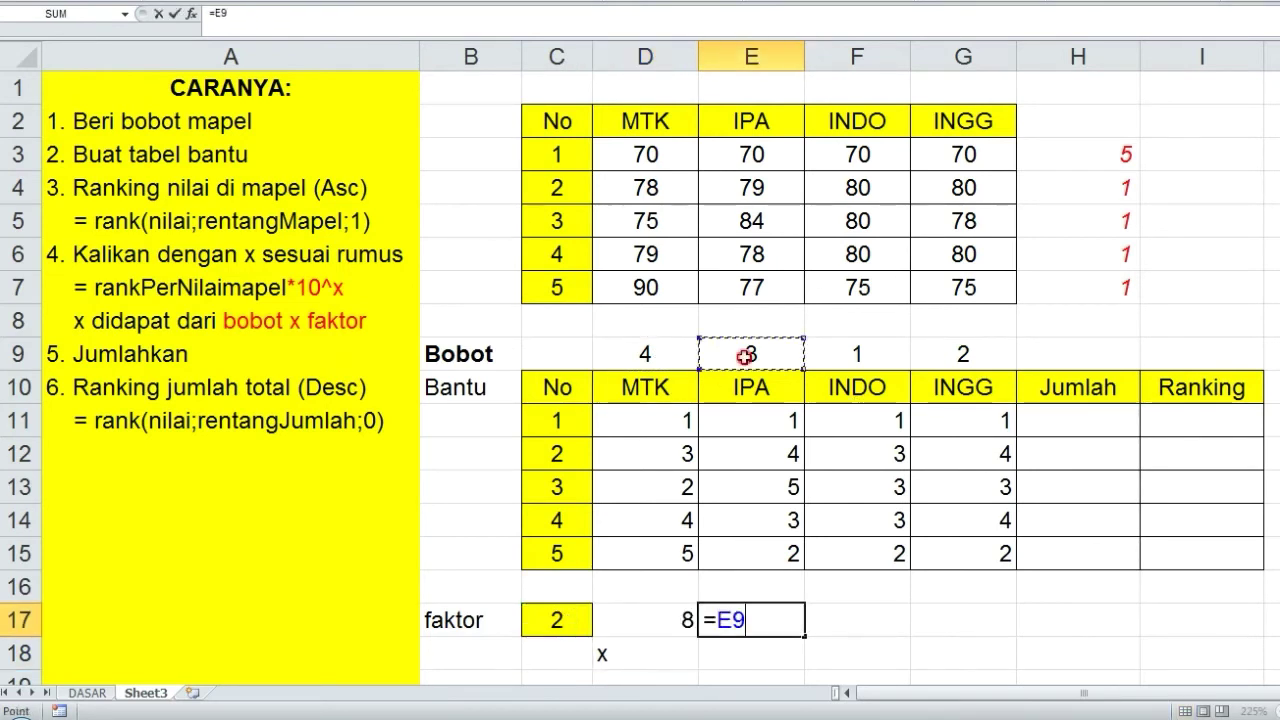
text(*)
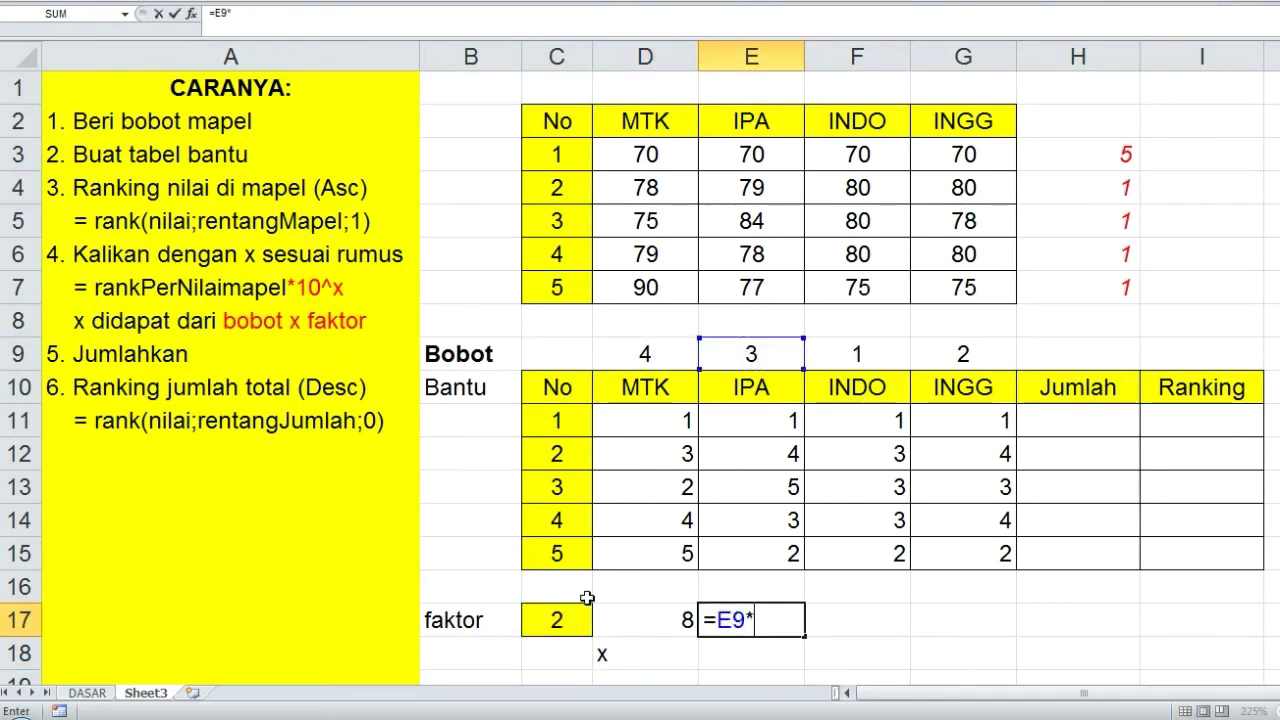
click(563, 617)
key(Return)
Calculate the INDO exponent in F17 by multiplying its weight by the factor with =F9*C17.
key(Up)
key(Right)
text(=)
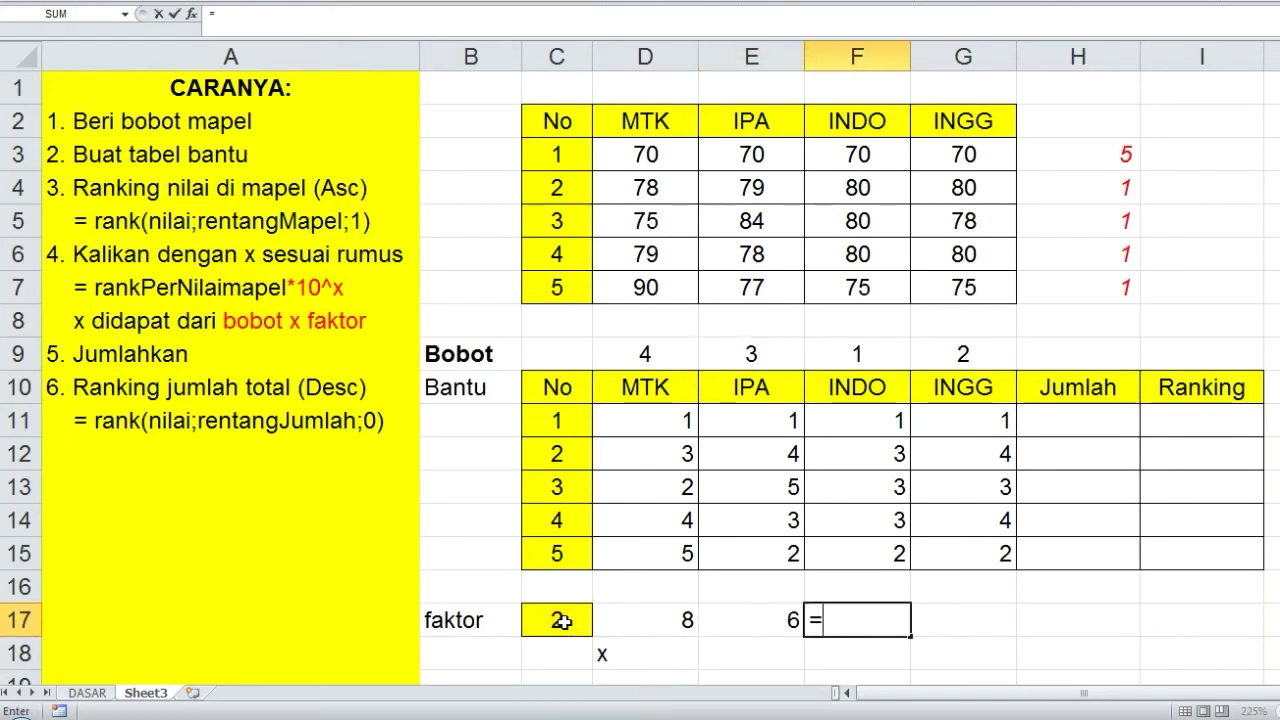
click(872, 369)
text(*)
click(565, 618)
key(Return)
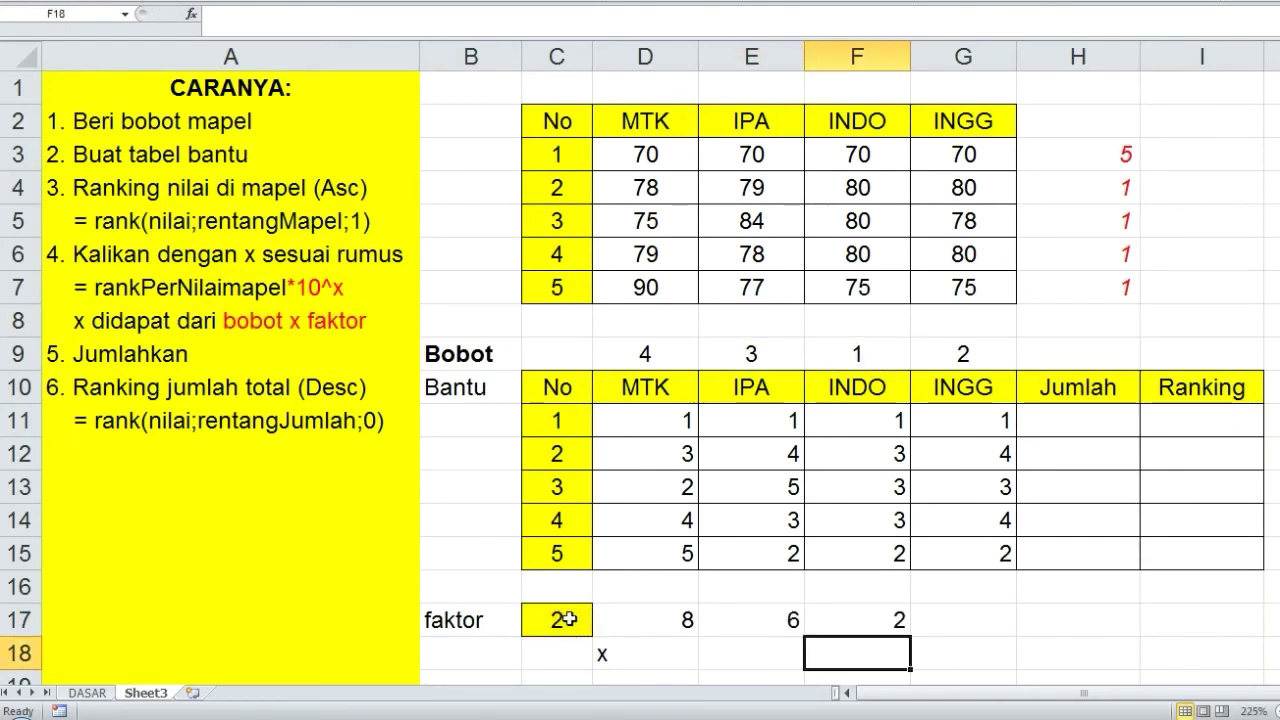
Calculate the INGG exponent in G17 by multiplying its weight by the factor with =G9*C17.
key(Up)
key(Right)
text(=)
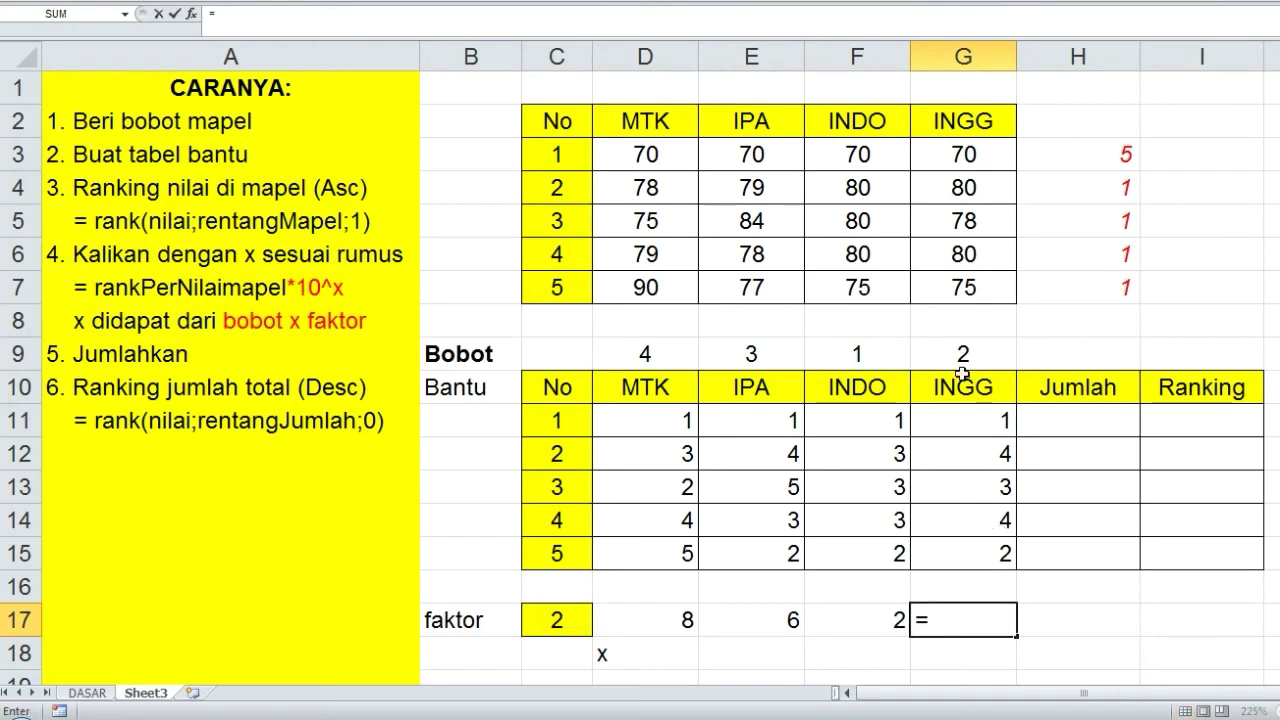
click(962, 356)
text(*)
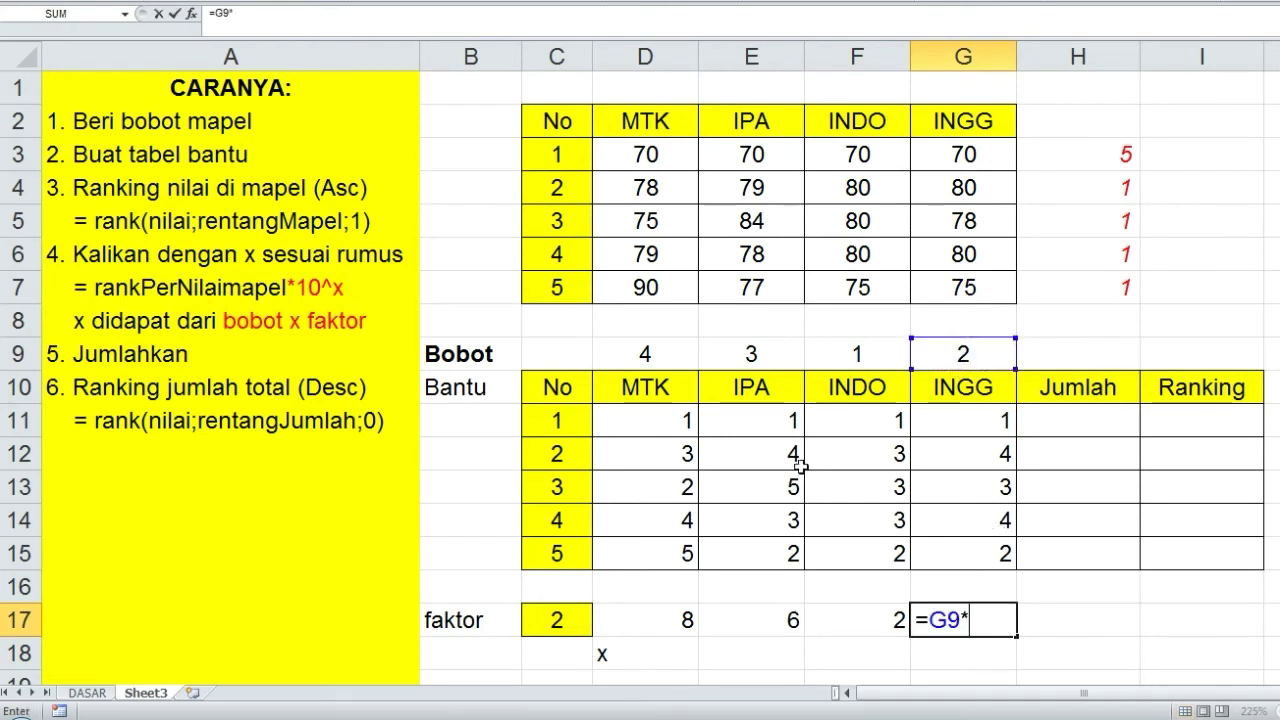
click(578, 617)
key(Return)
Merge and centre D18:G18 so the "x" label spans all four exponents.
key(Up)
key(Left)
key(Left)
key(Down)
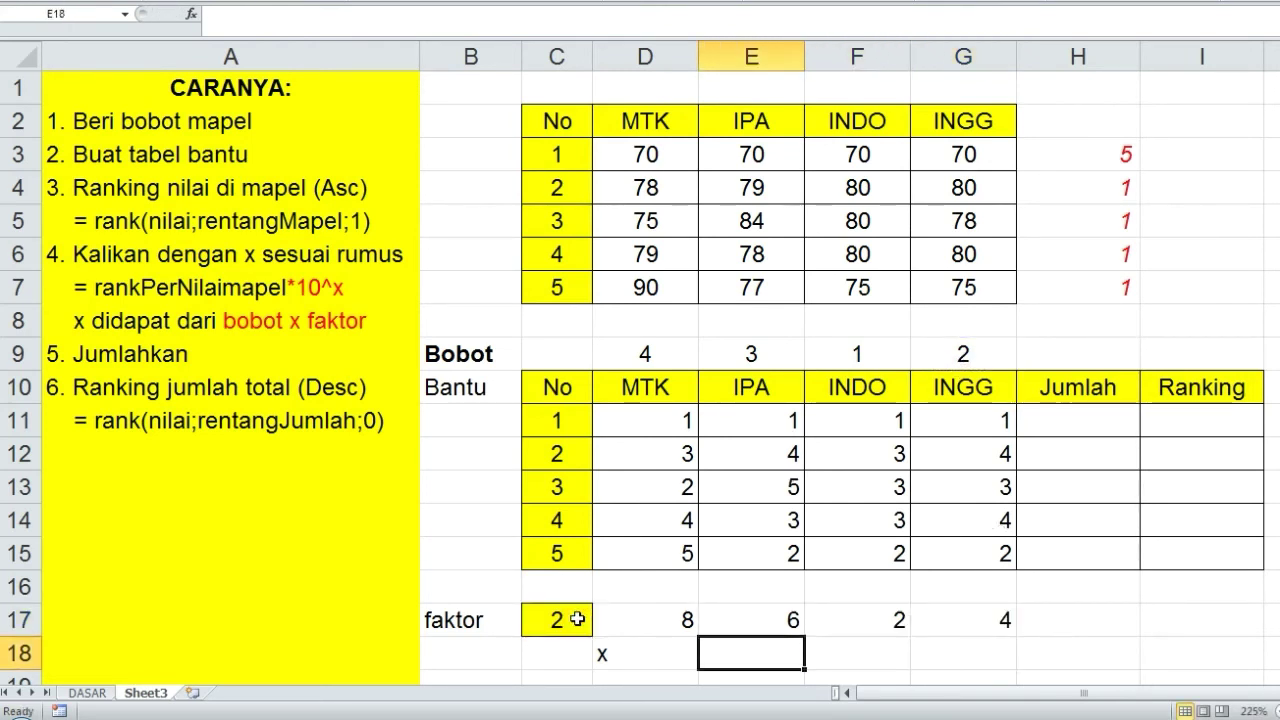
key(Left)
key(shift+Right)
key(shift+Right)
key(shift+Right)
key(alt+h)
key(m)
key(c)
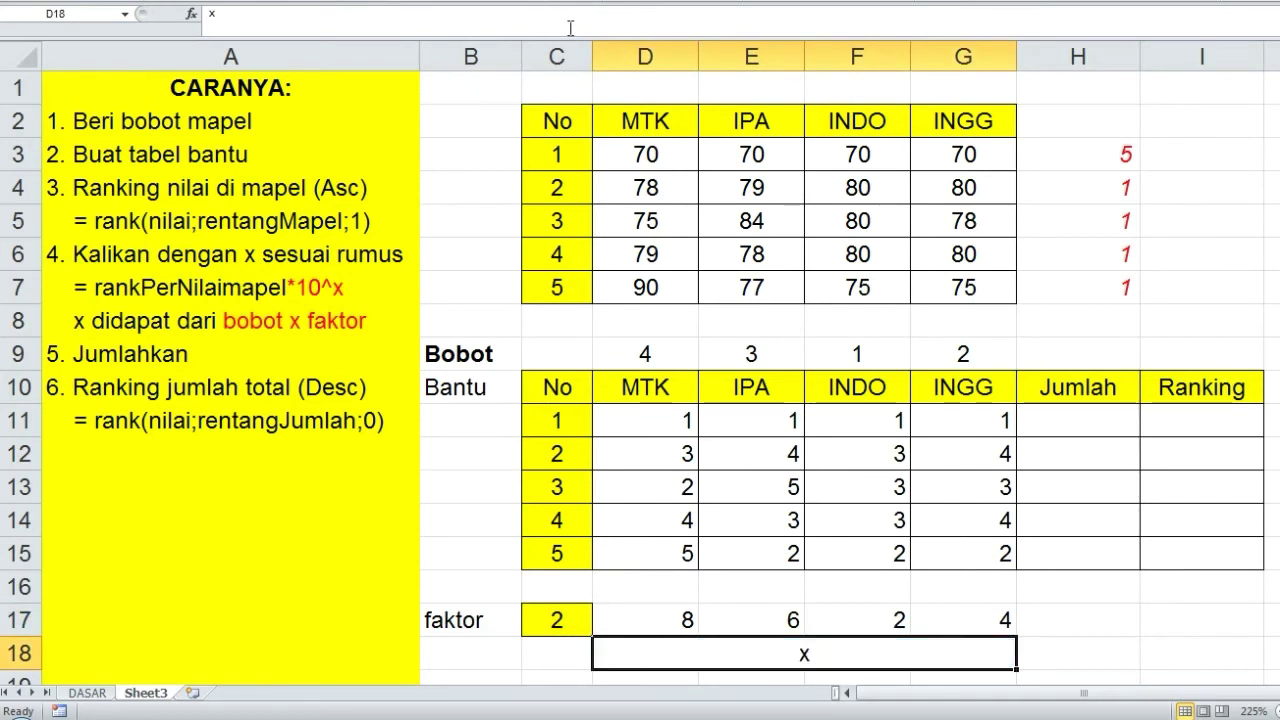
Apply borders to all cells in D17:G18 and centre the exponents and the "x" label.
click(1040, 651)
drag(1000, 620, 645, 620)
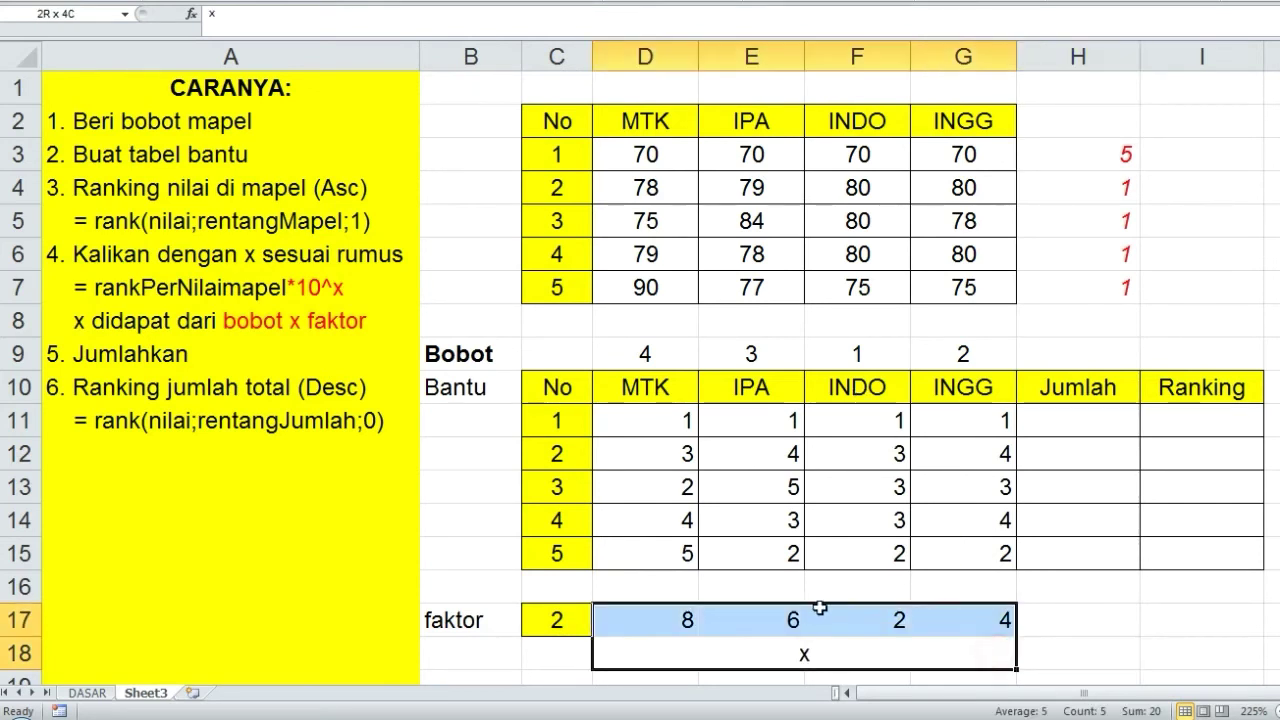
key(ctrl+c)
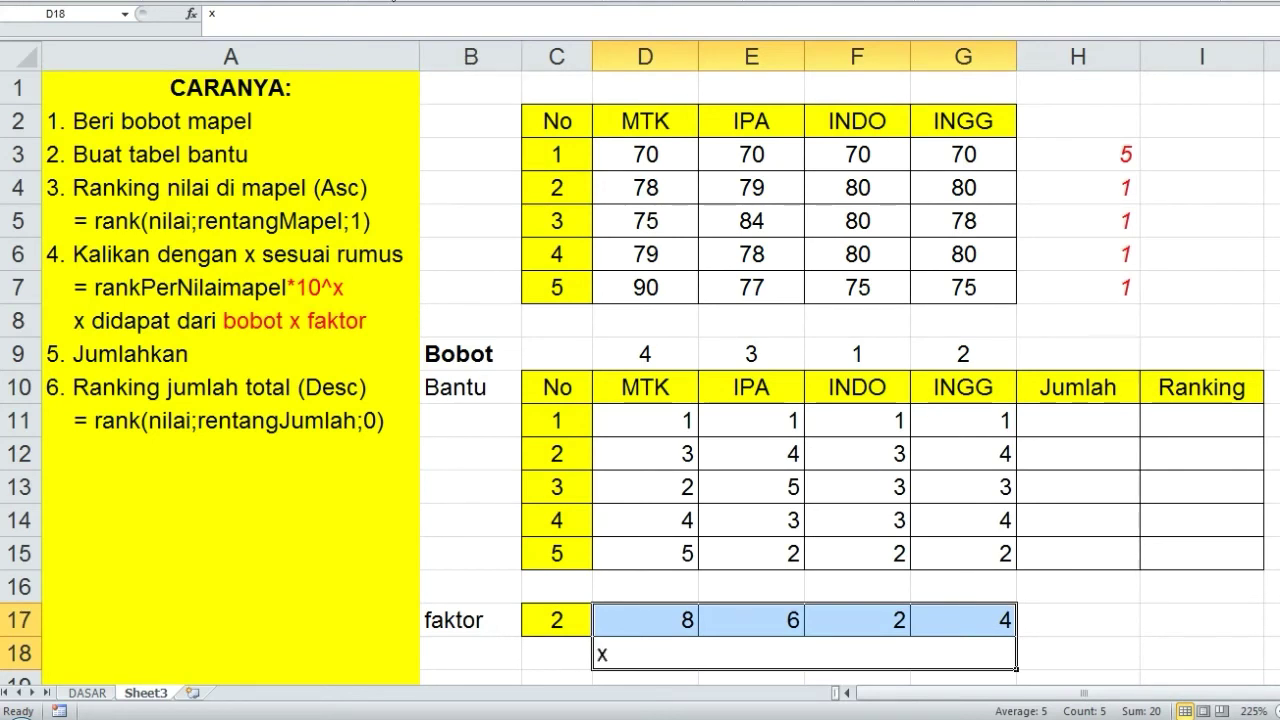
key(alt+h)
key(a)
key(c)
click(1086, 648)
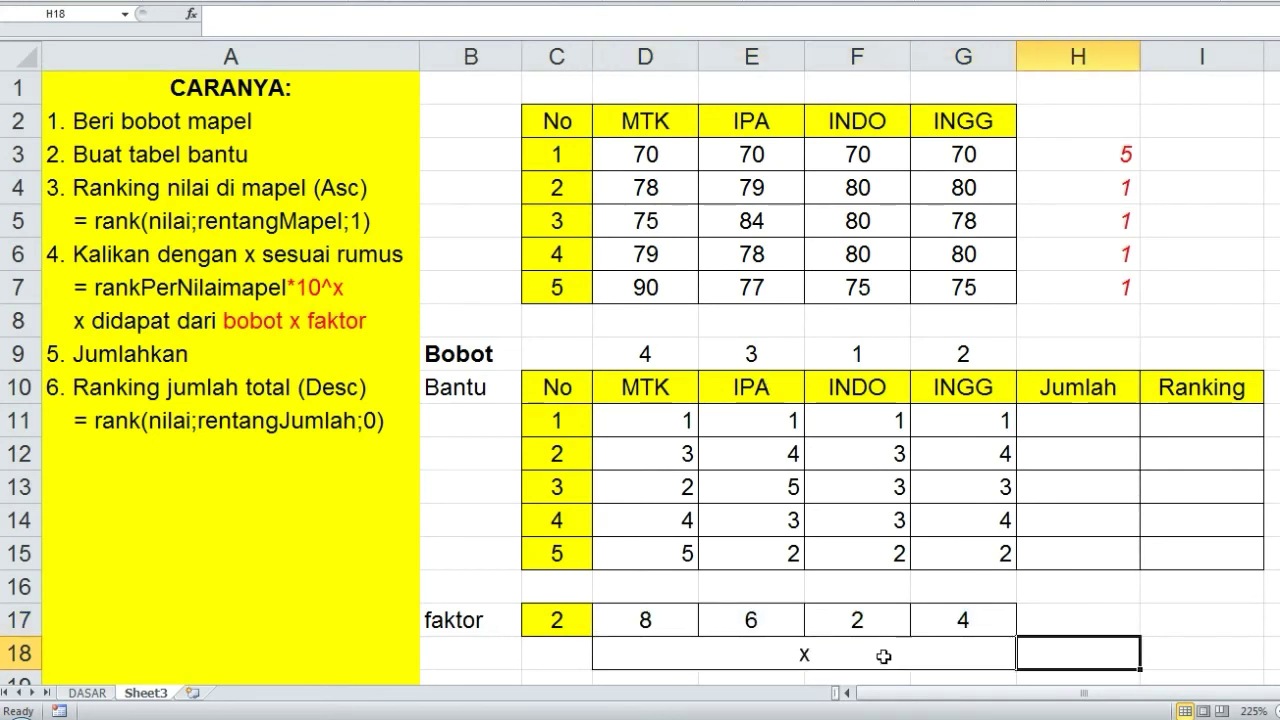
click(1169, 625)
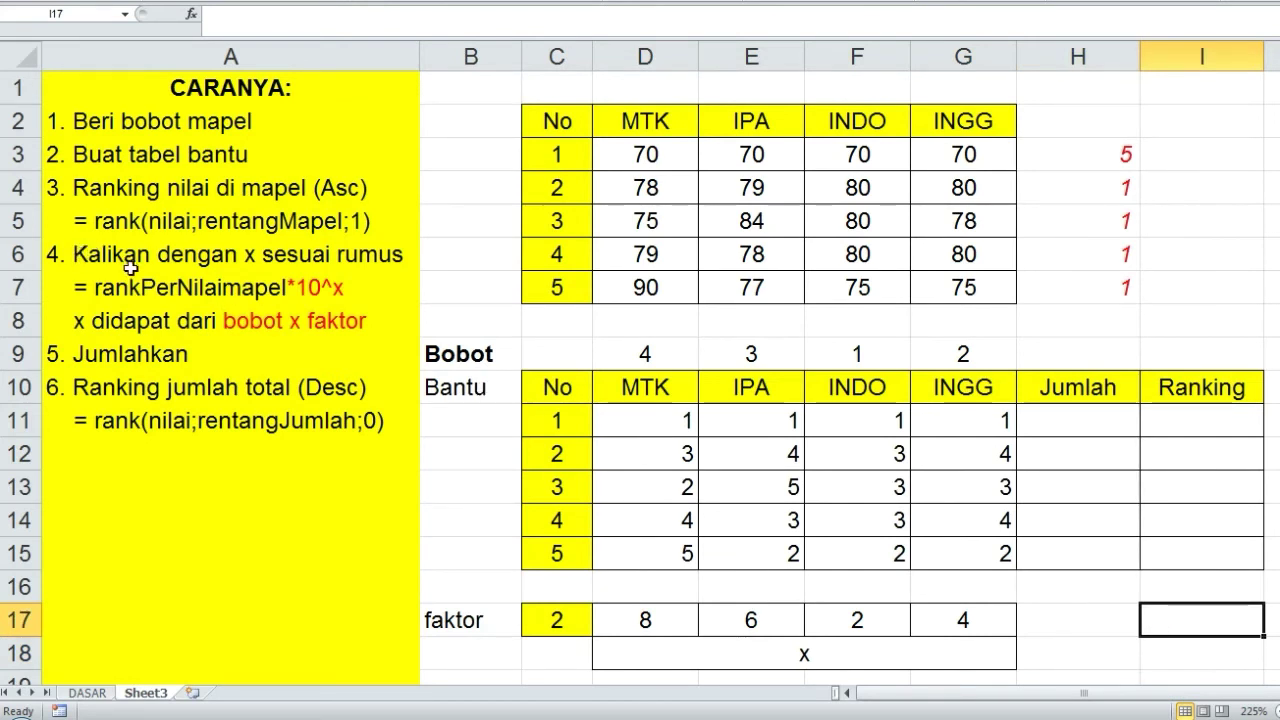
Examine the rank formulas in the MTK and IPA columns of the helper table.
click(623, 425)
click(638, 455)
click(643, 490)
click(645, 524)
click(649, 562)
click(750, 553)
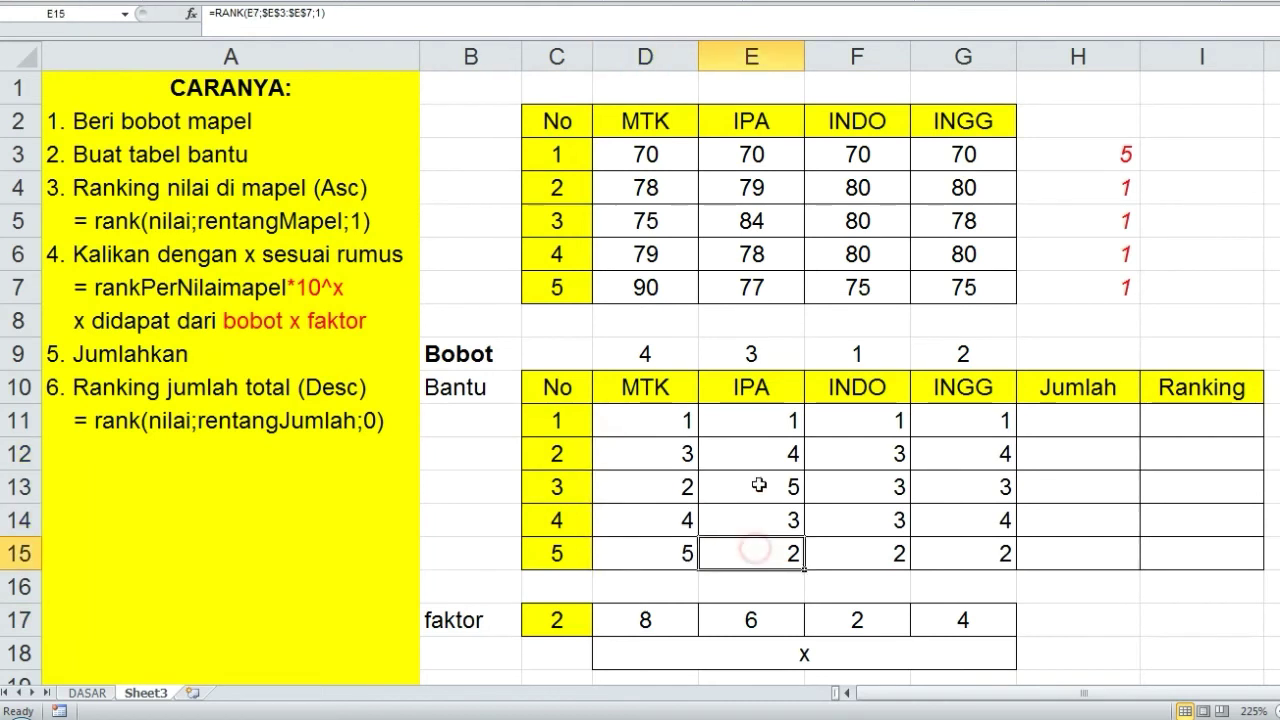
click(740, 487)
click(766, 425)
click(676, 422)
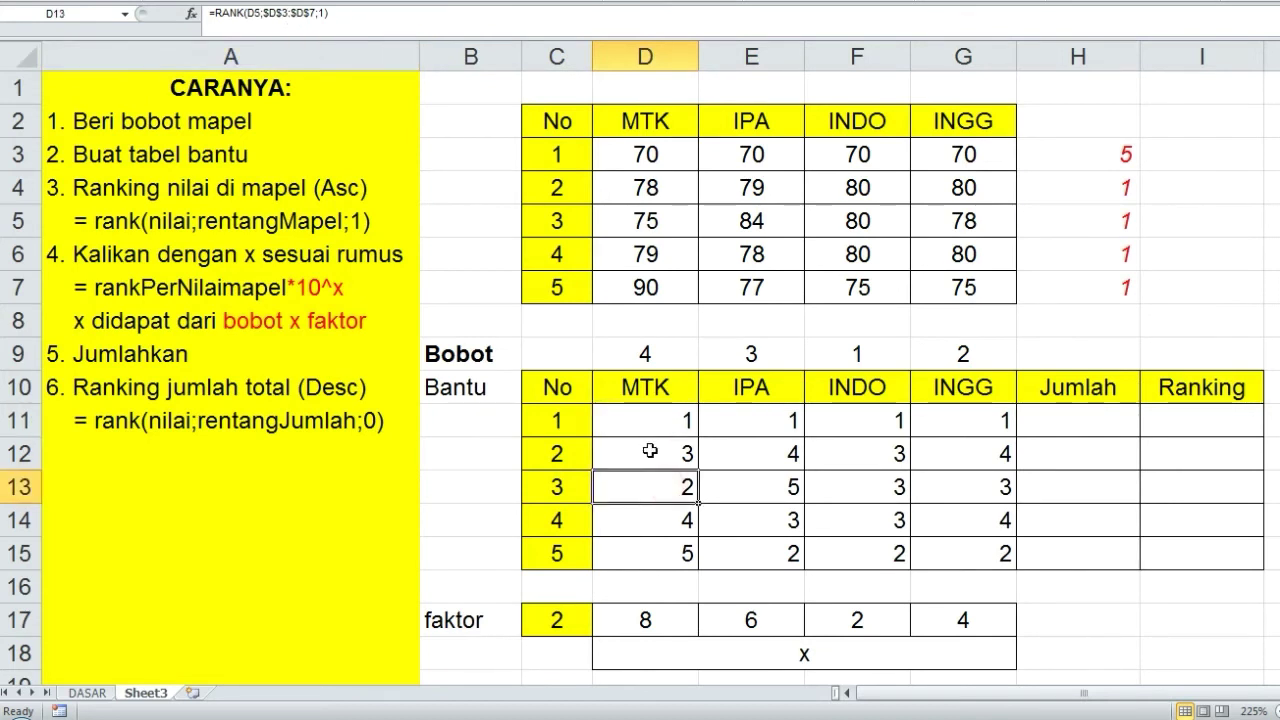
Clear the ranks in D12:G15, keeping only the first student's formulas in row 11.
mouse_move(648, 449)
mouse_down()
mouse_move(966, 563)
mouse_move(657, 454)
mouse_up()
click(966, 563)
key(Delete)
click(781, 507)
Extend the MTK rank formula in D11 to =RANK(D3;$D$3:$D$7;1)*10^$D$17, with an absolute reference to the exponent.
click(654, 423)
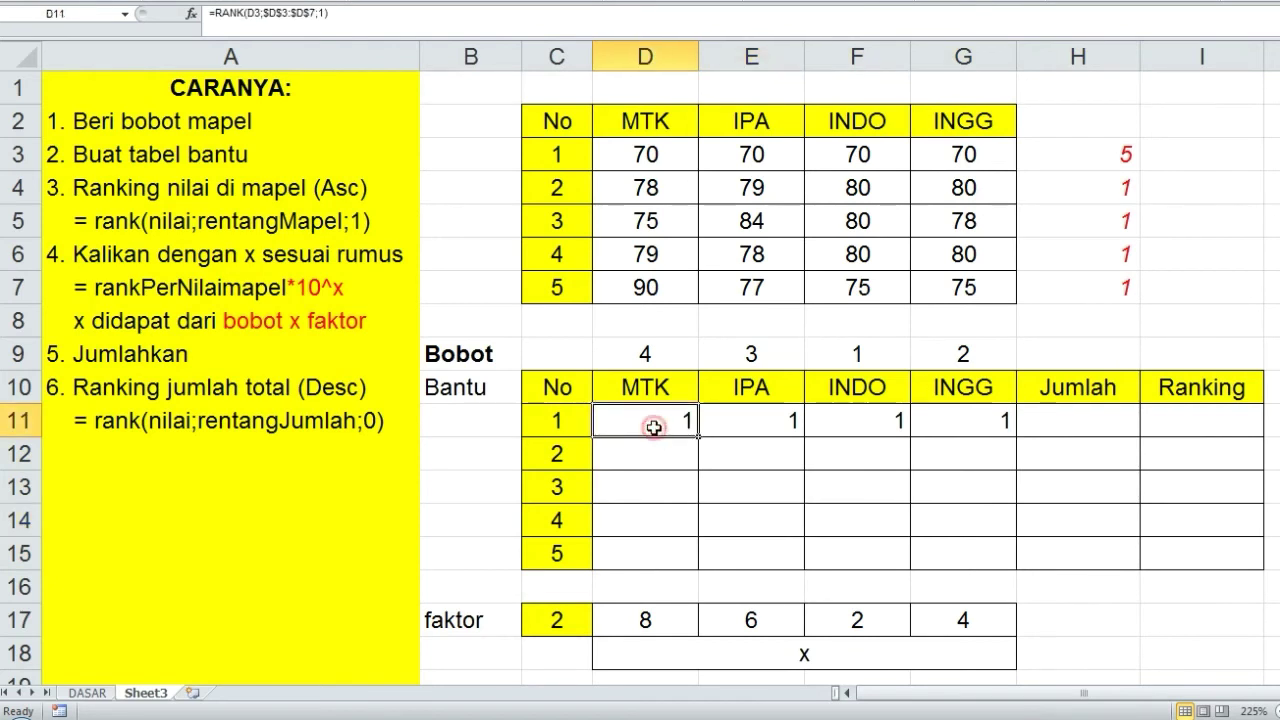
click(348, 19)
text(*11)
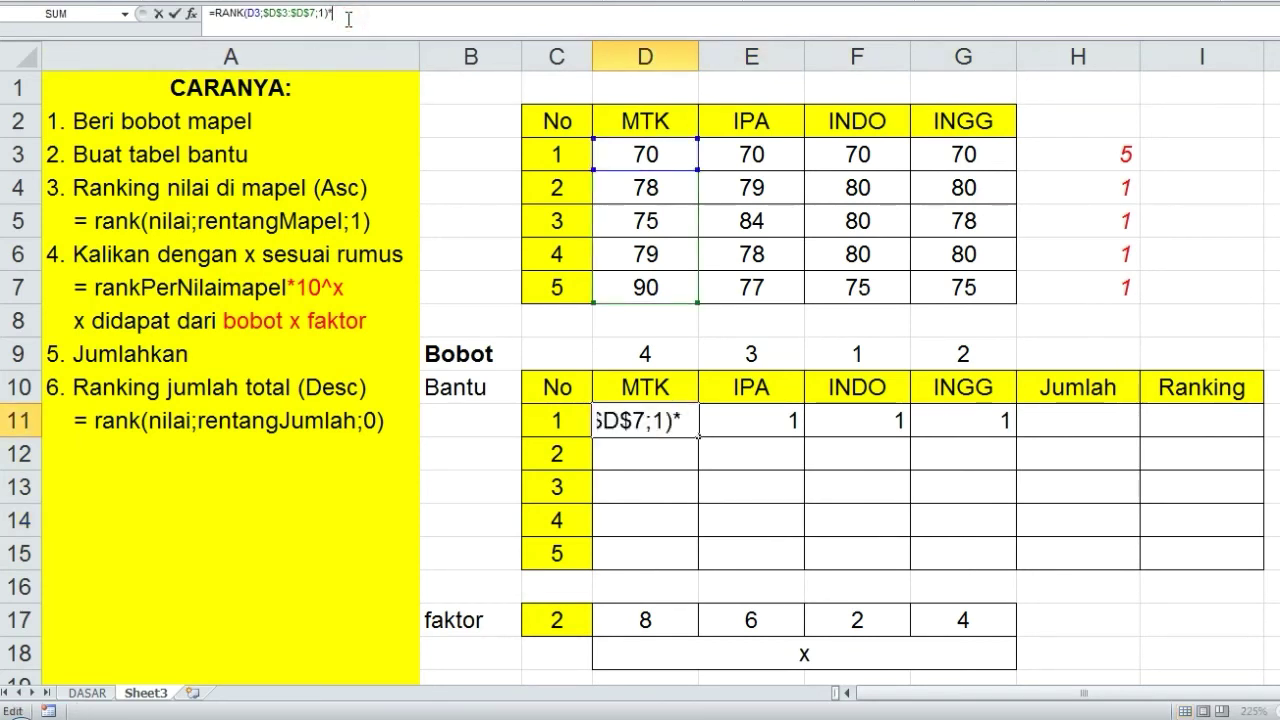
key(BackSpace)
key(BackSpace)
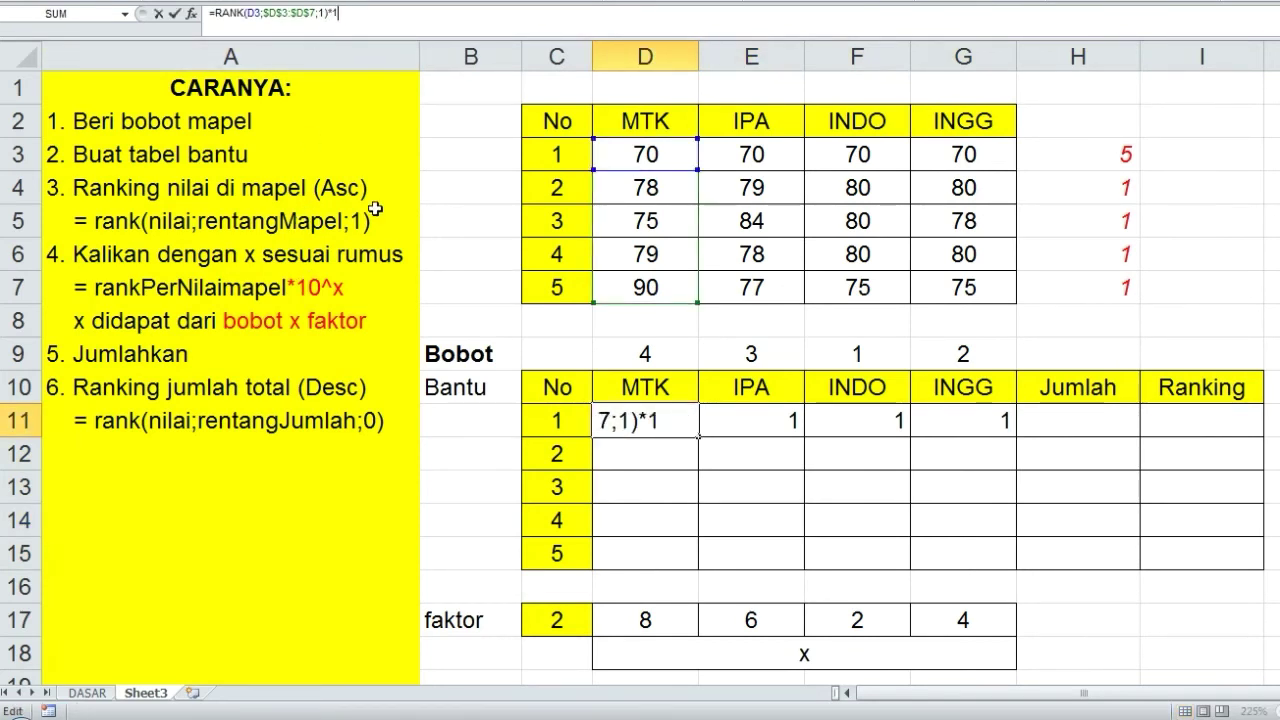
click(665, 622)
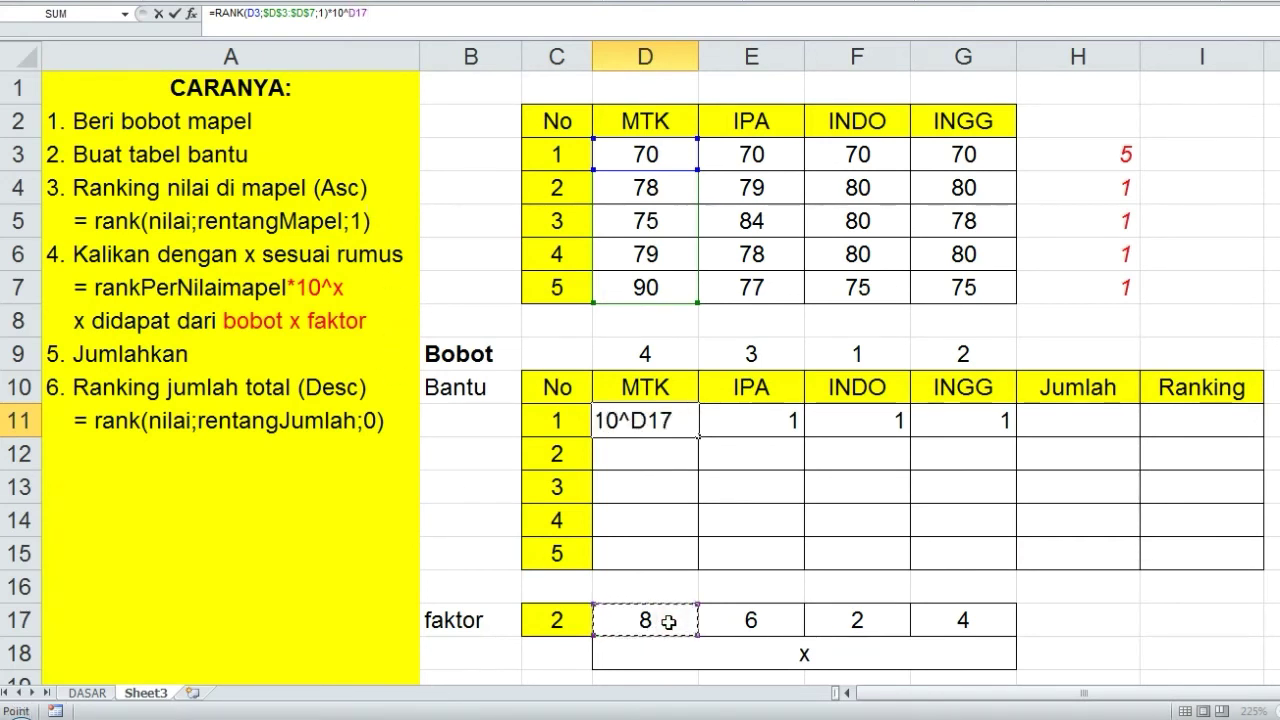
key(F4)
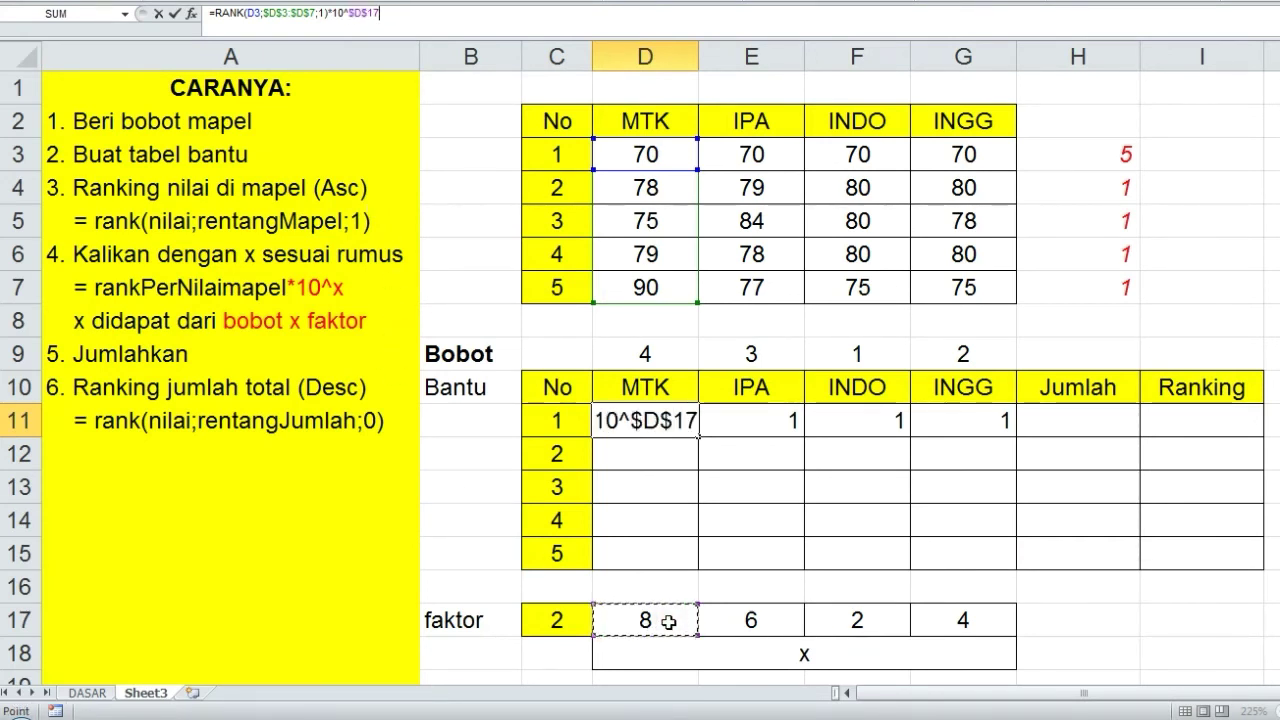
key(Return)
key(Up)
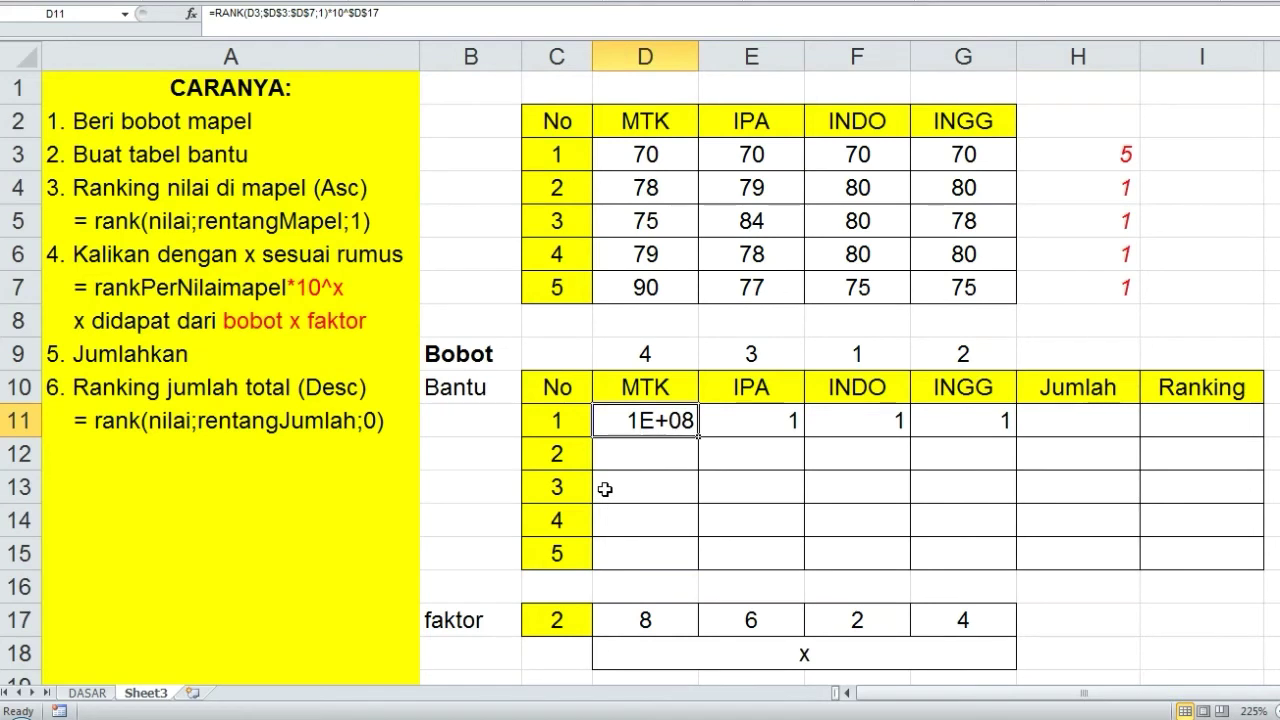
Extend the IPA rank formula in E11 to =RANK(E3;$E$3:$E$7;1)*10^$E$17, with an absolute reference to the exponent.
key(Right)
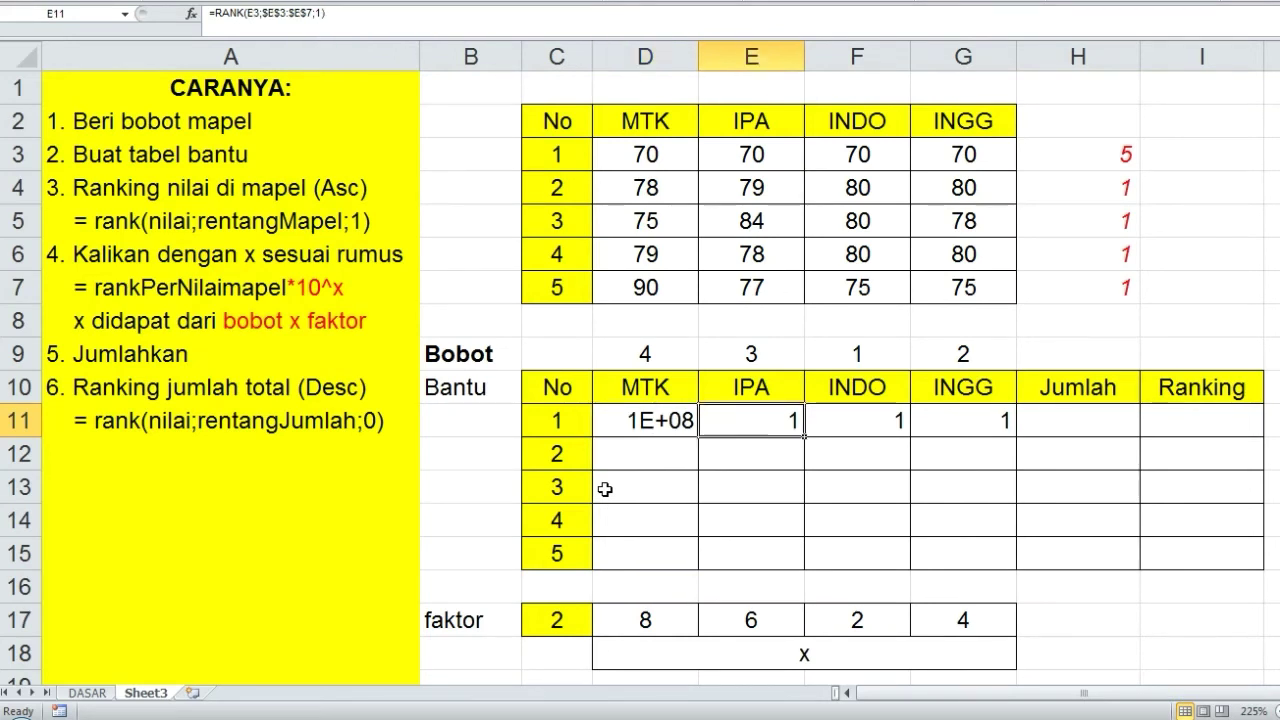
key(F2)
text(*)
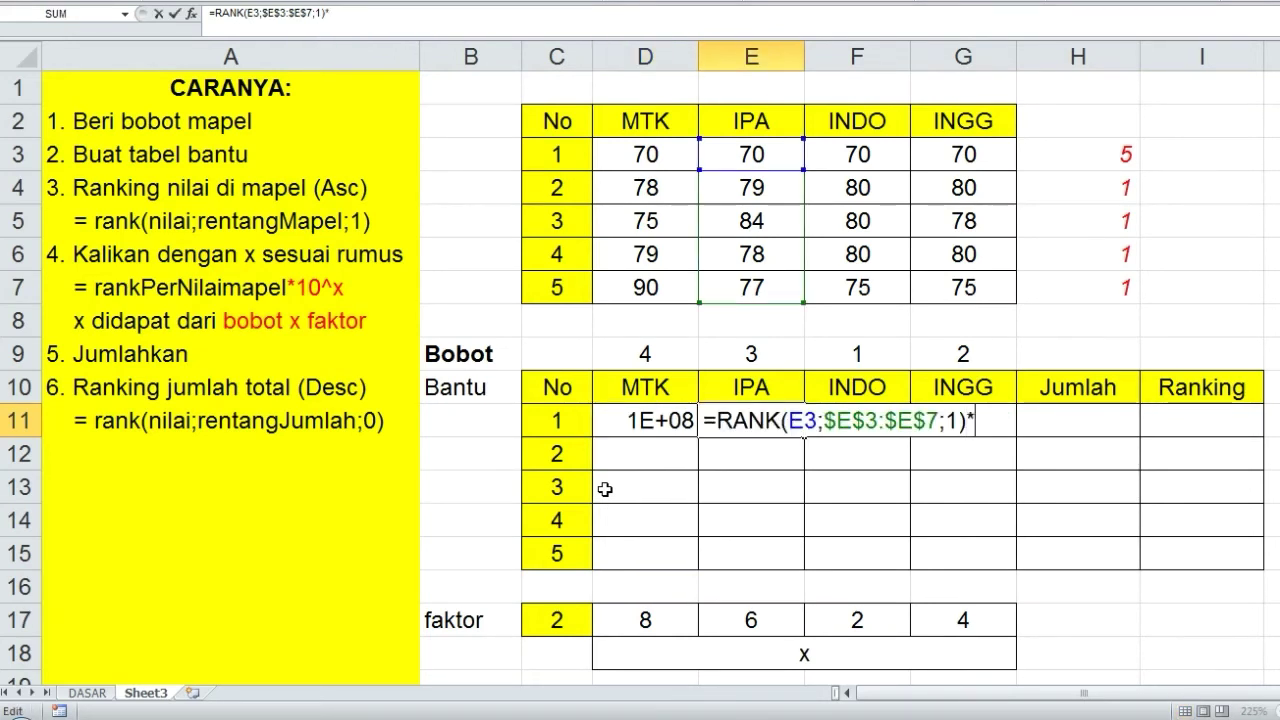
click(755, 620)
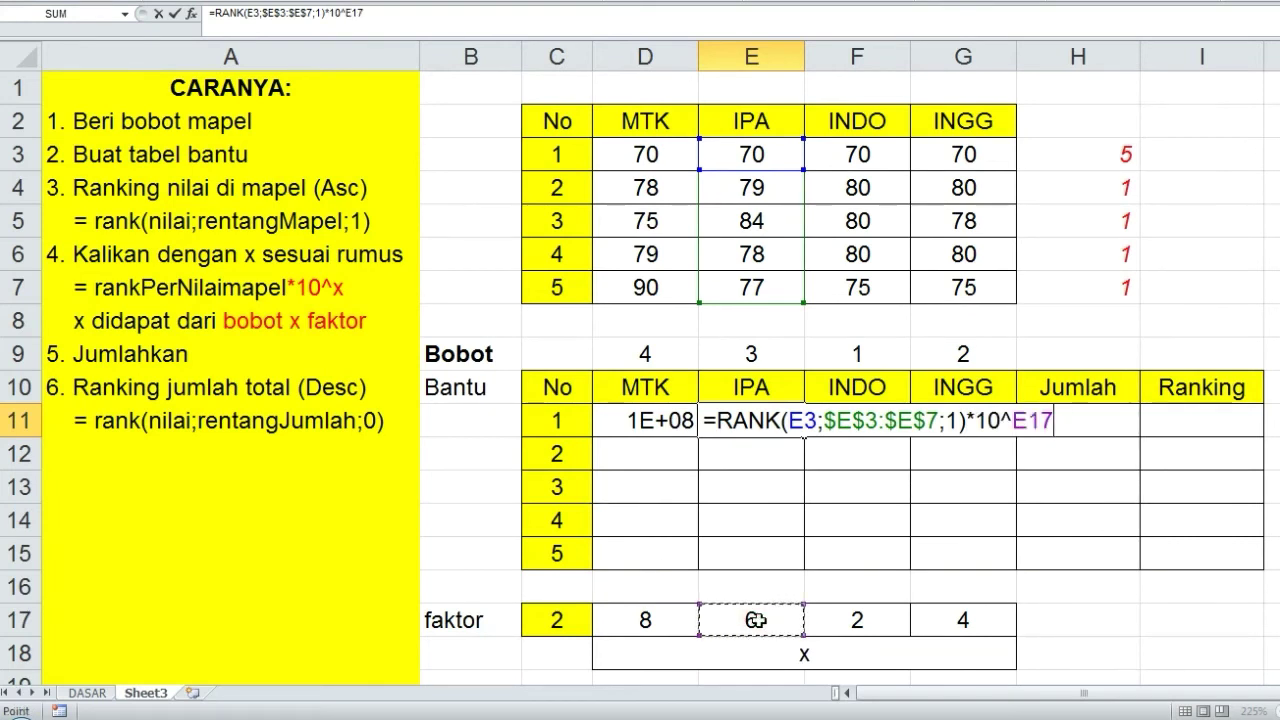
key(F4)
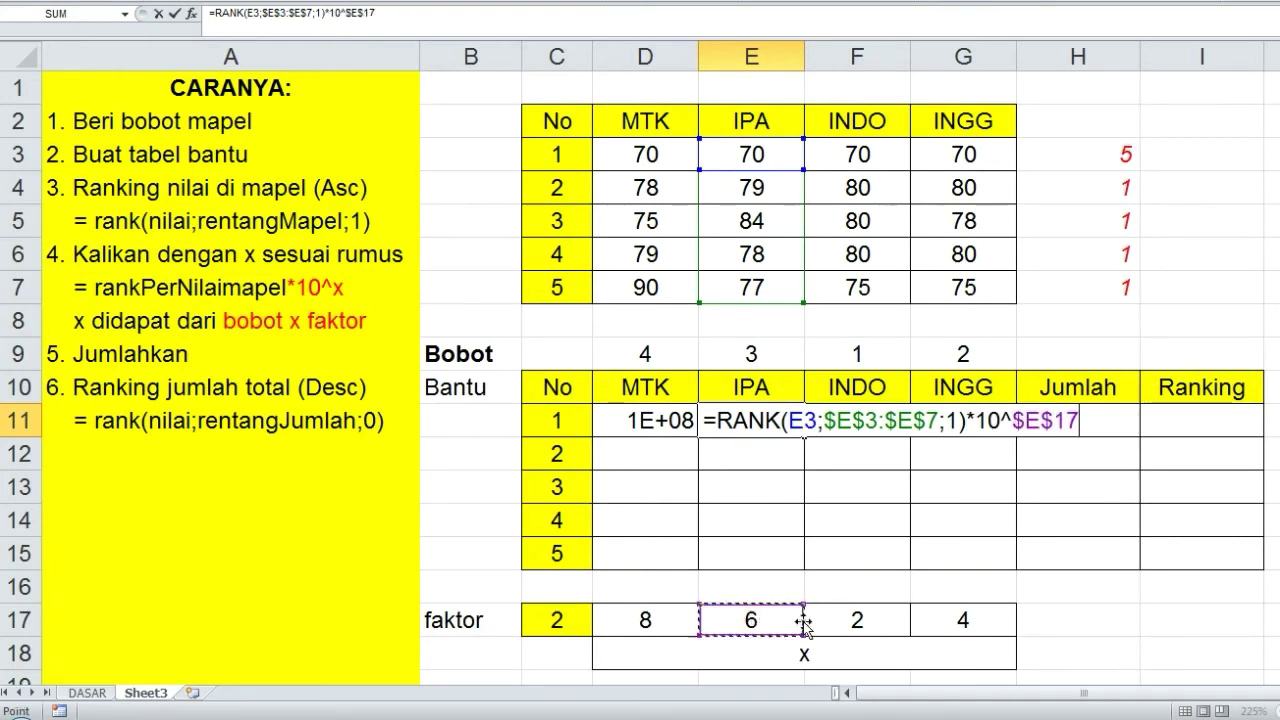
key(Return)
key(Down)
key(Down)
key(Down)
key(Up)
key(Up)
key(Up)
key(Up)
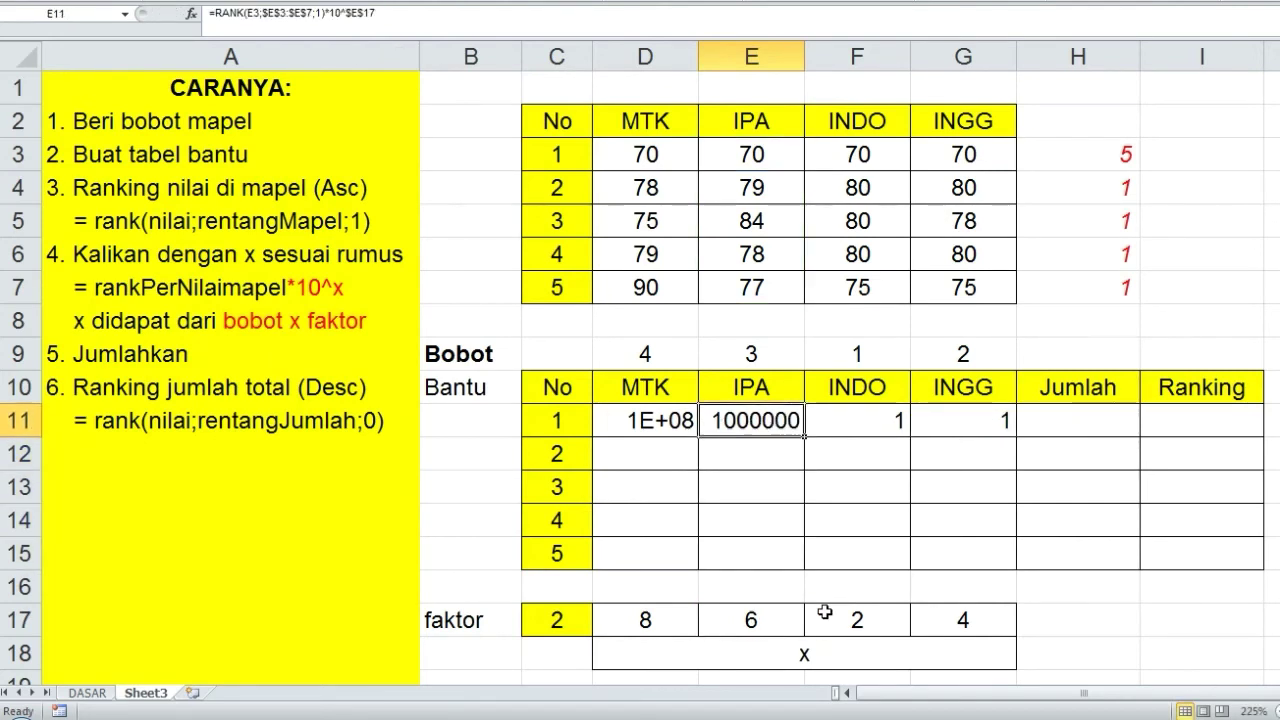
Extend the INDO rank formula in F11 by multiplying it by 10^$F$17, with an absolute reference to the exponent.
key(Right)
key(F2)
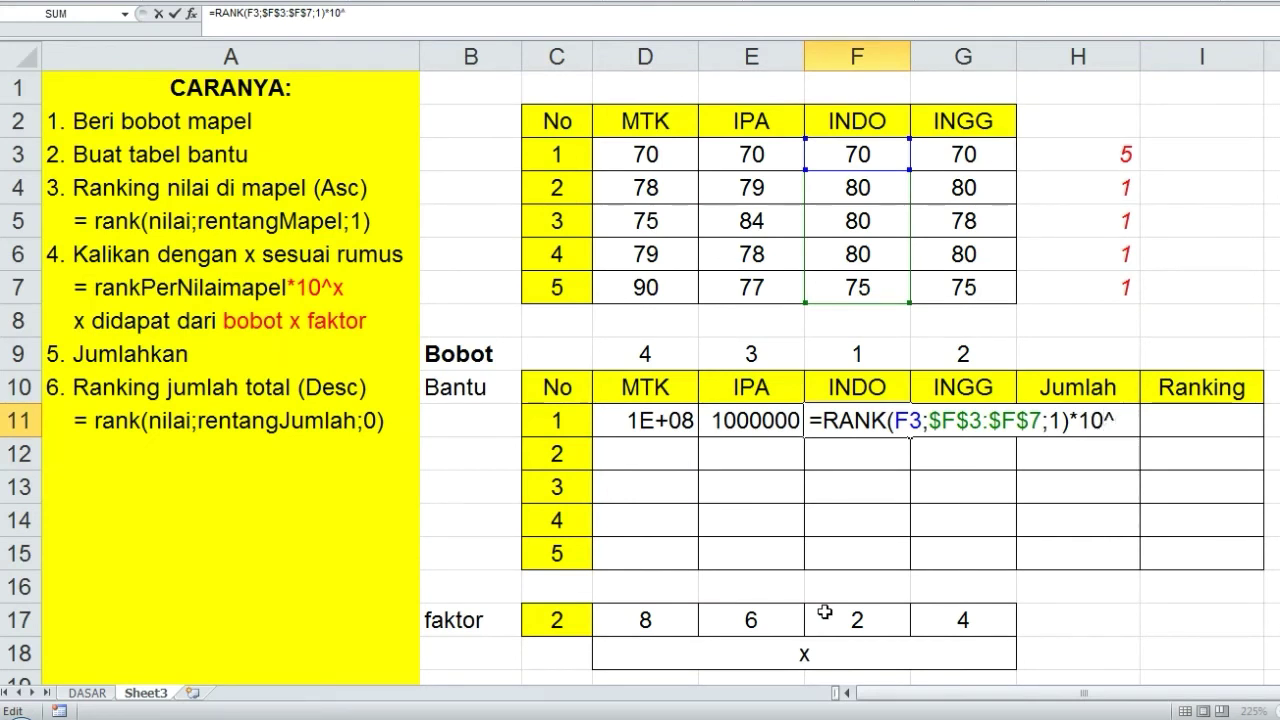
text(*10^)
click(855, 619)
key(F4)
key(Return)
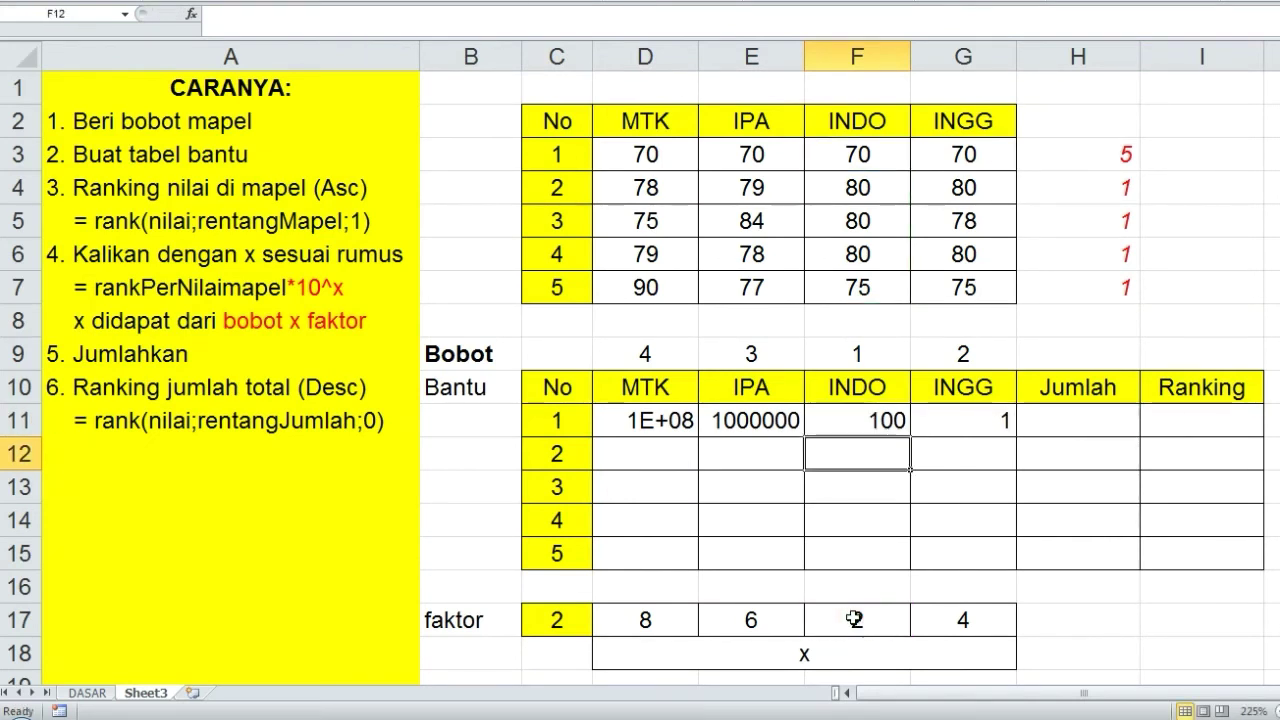
key(Down)
key(Down)
key(Down)
key(Up)
key(Up)
key(Up)
key(Up)
Extend the INGG rank formula in G11 to =RANK(G3;$G$3:$G$7;1)*10^$G$17, with an absolute reference to the exponent.
key(Right)
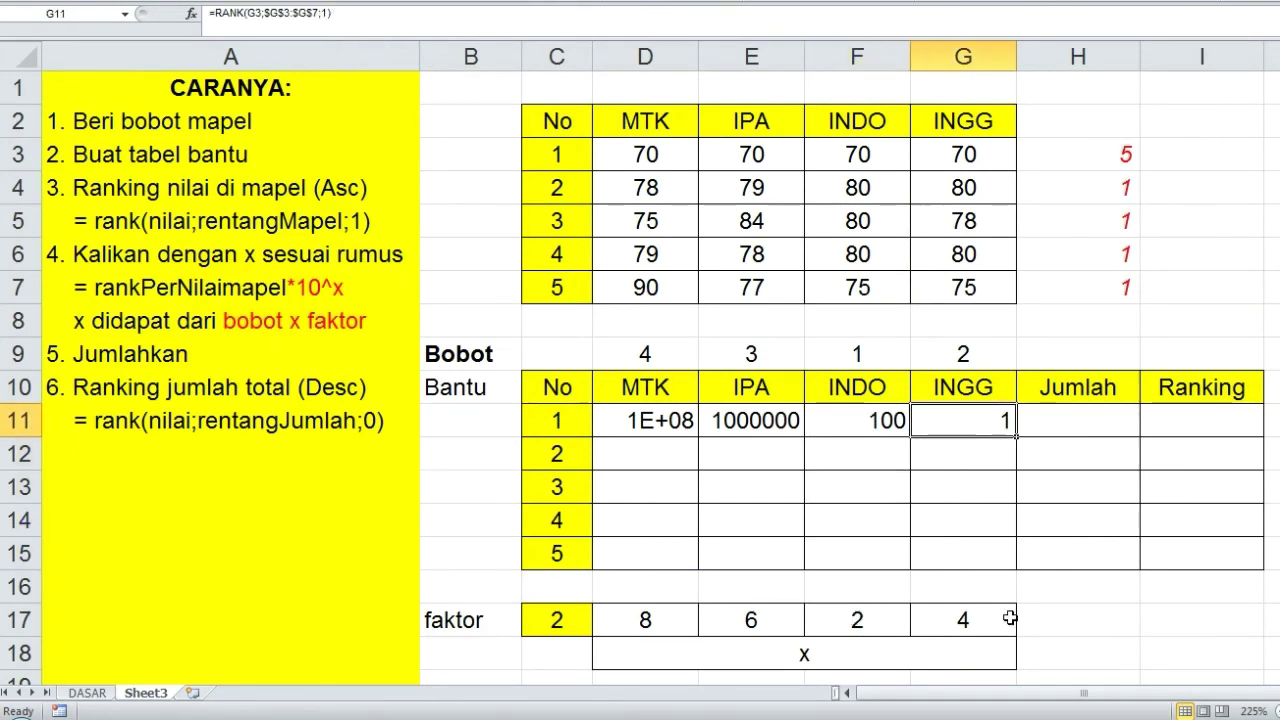
key(F2)
text(*10)
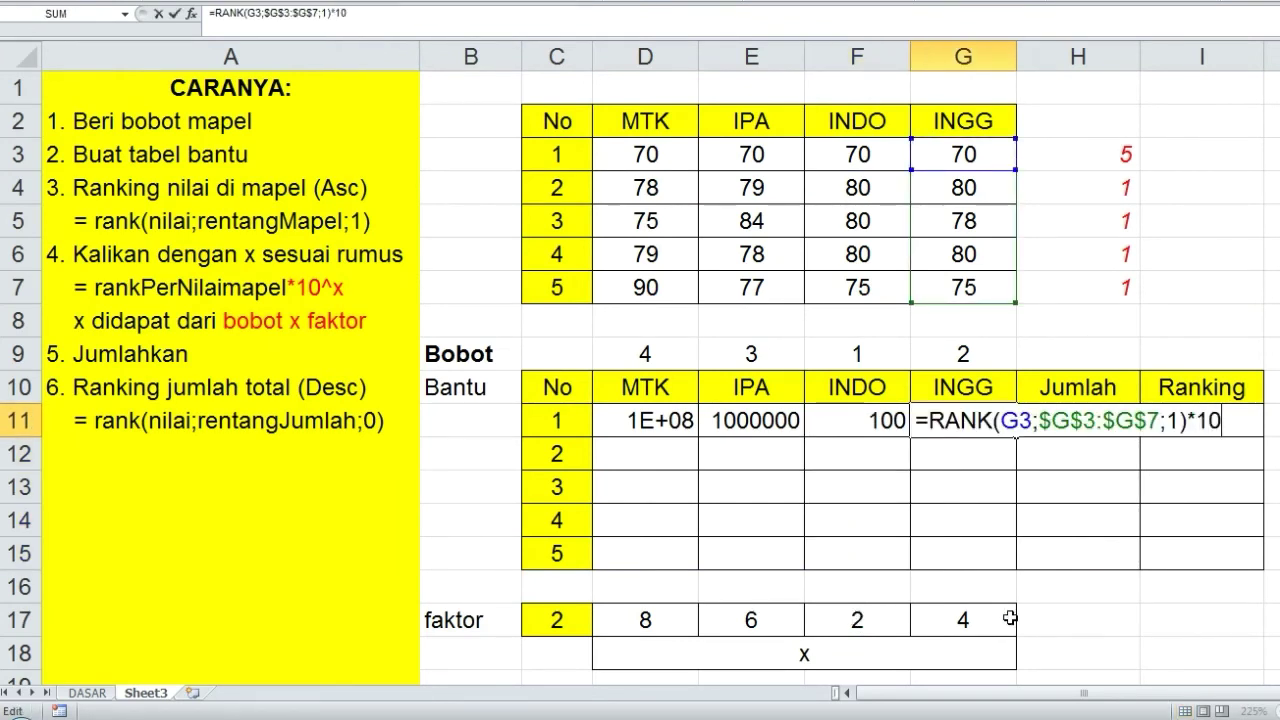
text(^)
click(985, 616)
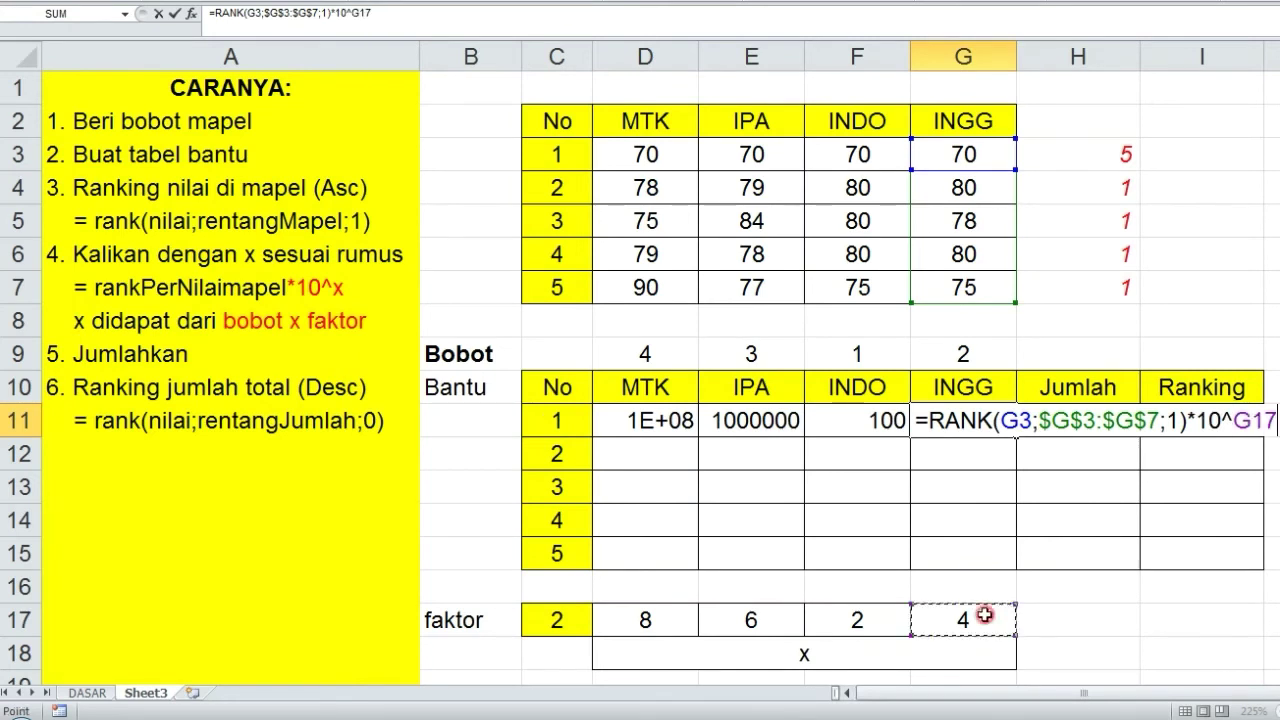
key(Right)
key(Left)
key(Return)
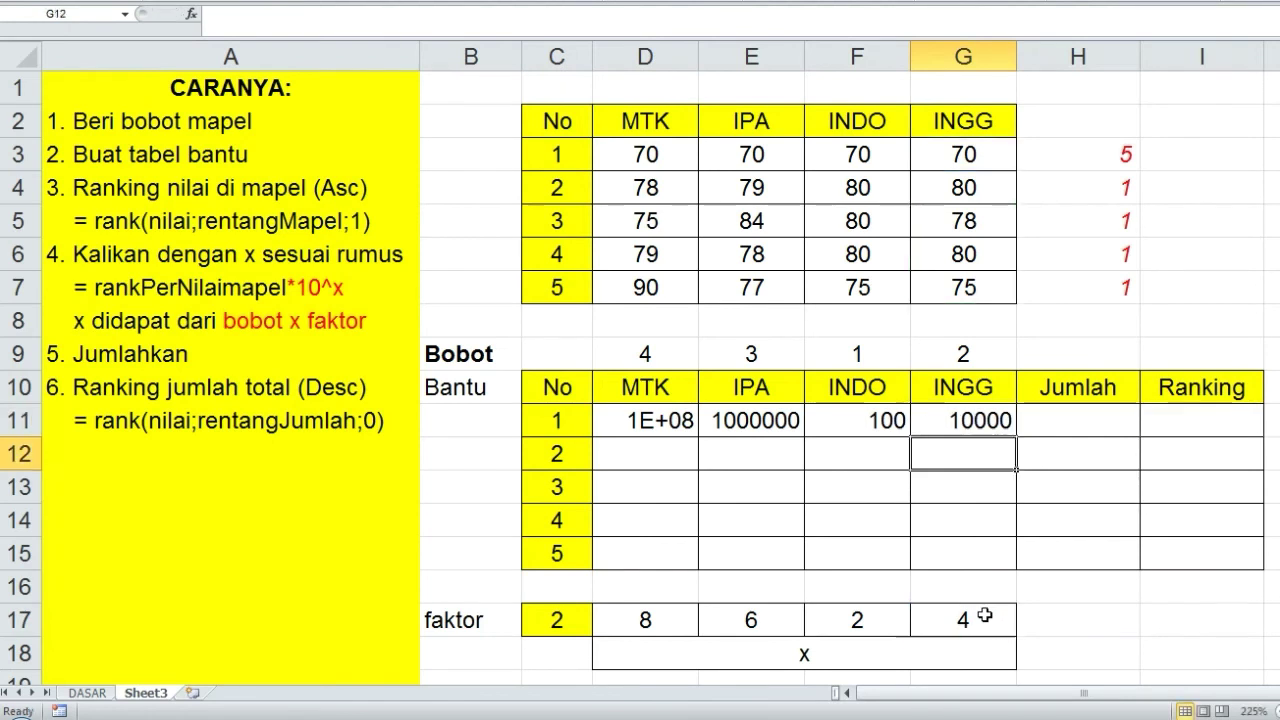
Check the weighted rank formulas and their absolute exponent references in D11 through G11.
click(690, 420)
click(457, 14)
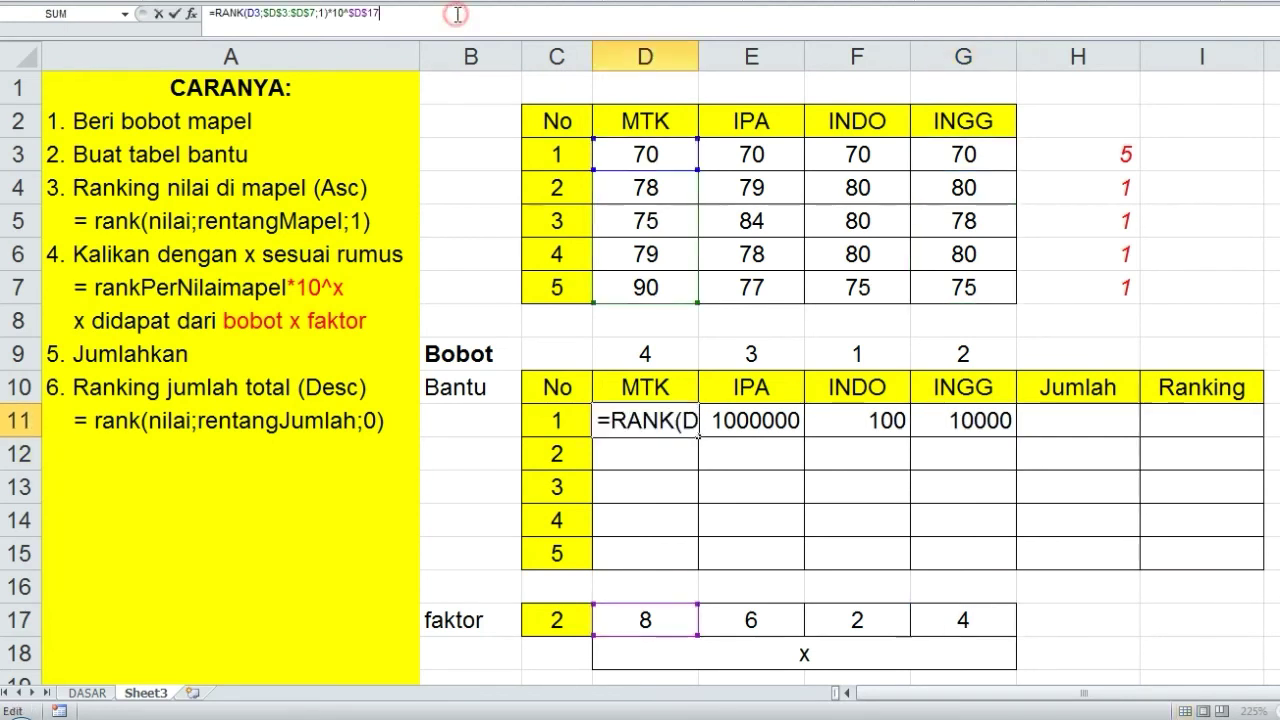
key(Tab)
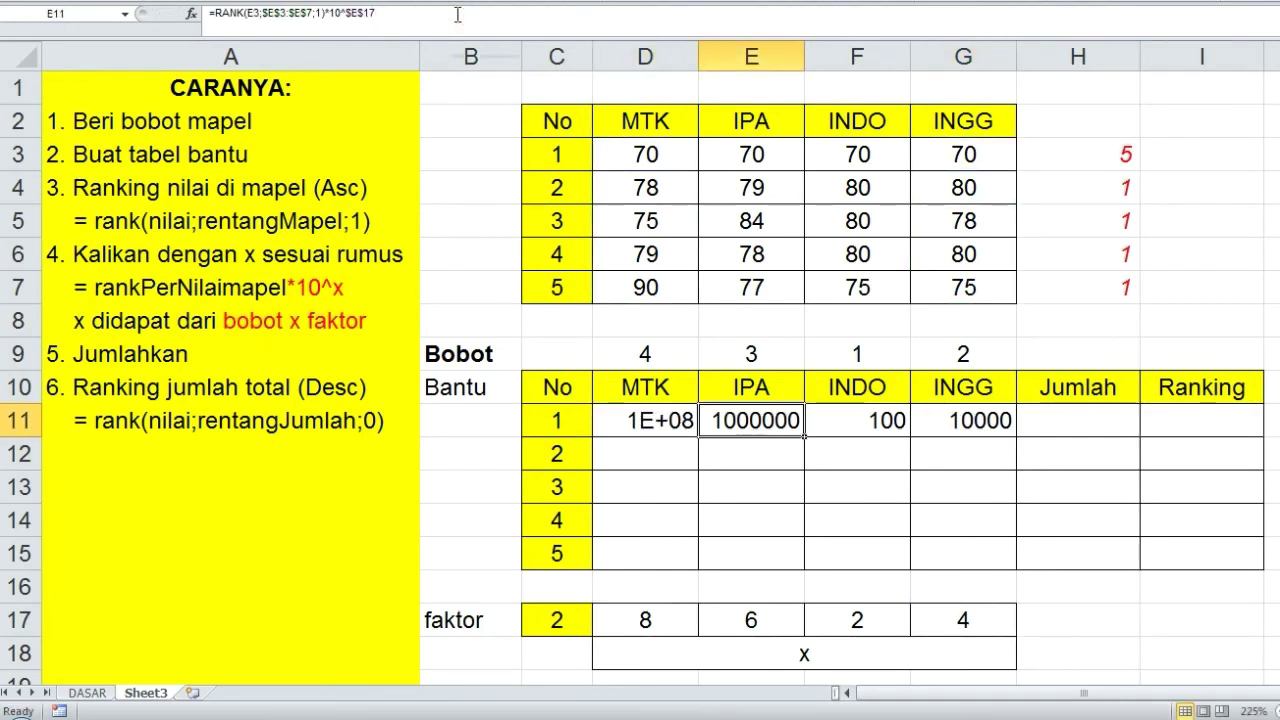
click(457, 14)
key(Tab)
click(457, 14)
key(Tab)
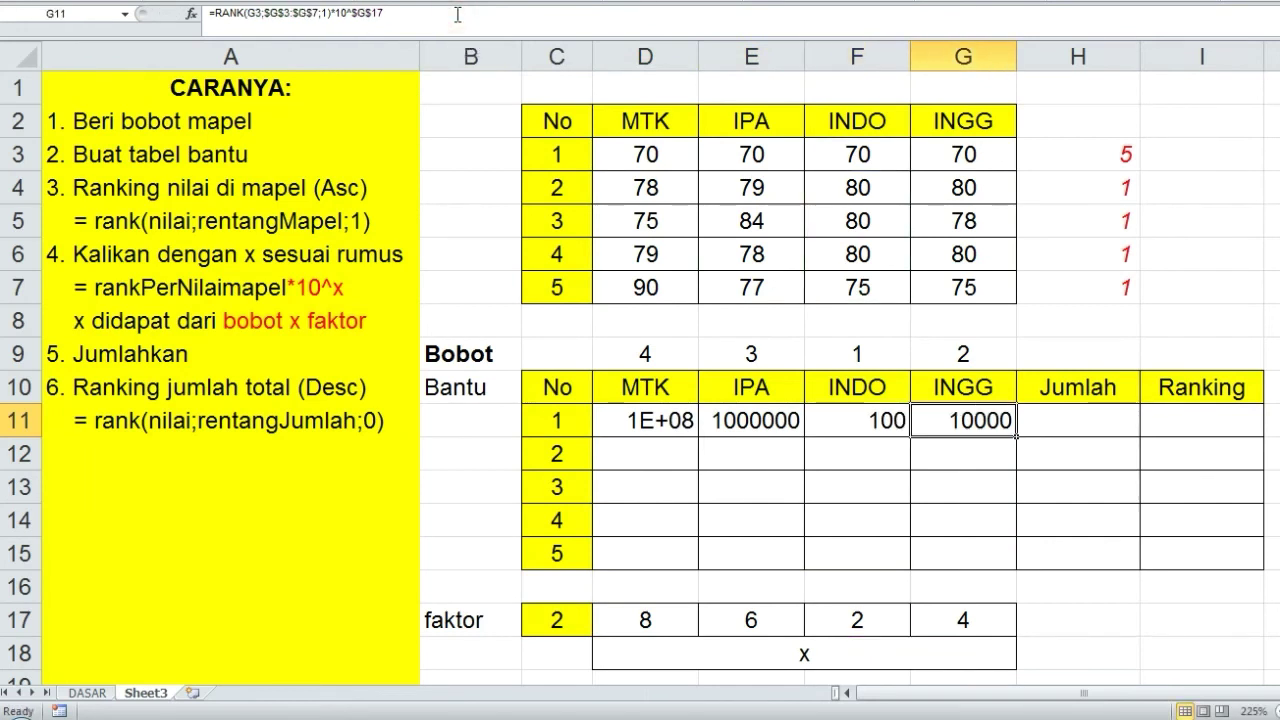
click(457, 14)
key(Escape)
Fill the four weighted rank formulas in D11:G11 down to row 15 for all students.
drag(675, 420, 916, 418)
drag(1018, 437, 1023, 575)
click(1060, 620)
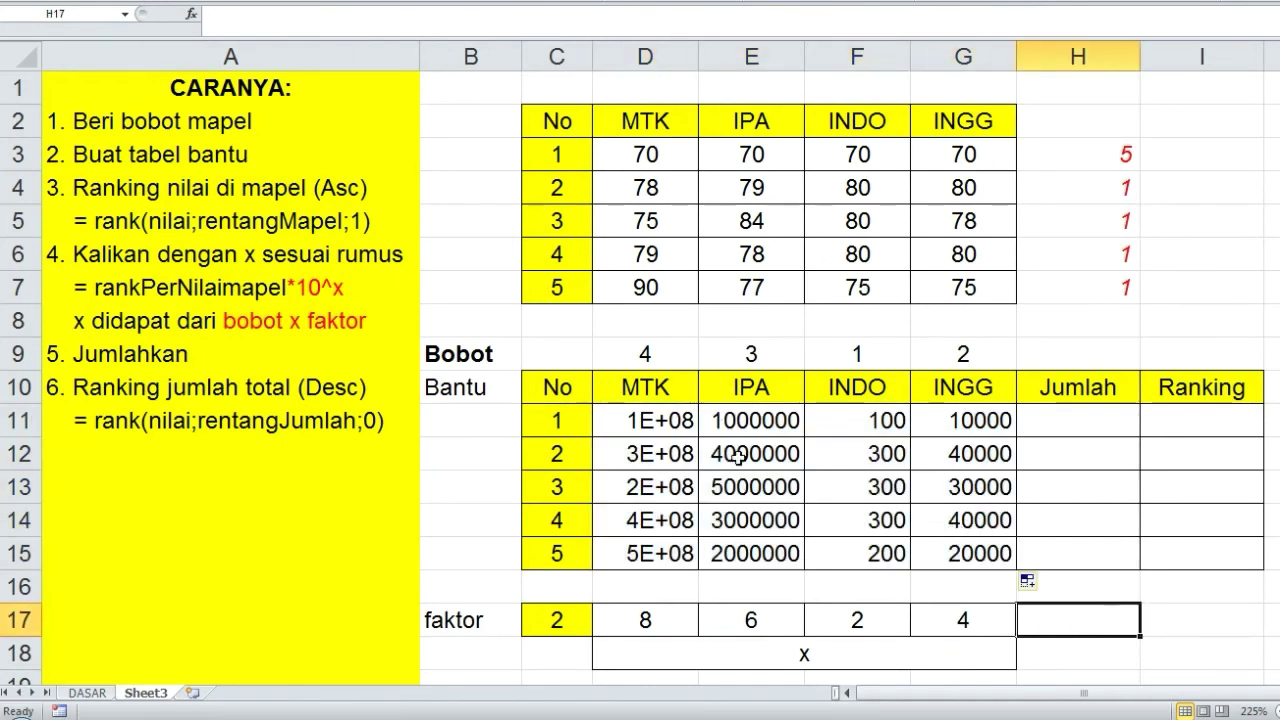
Sum the weighted ranks in H11 with =SUM(D11:G11) and fill the Jumlah formula down to H15.
click(1075, 422)
text(=sum()
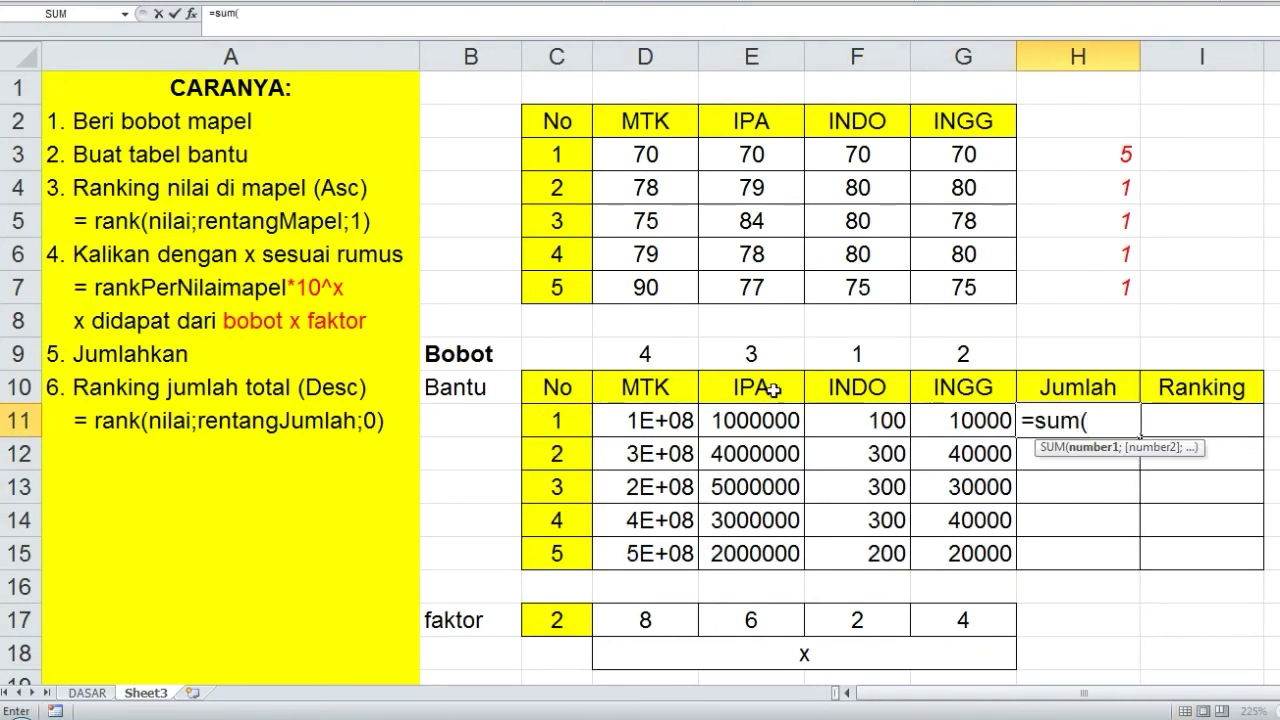
drag(666, 418, 945, 428)
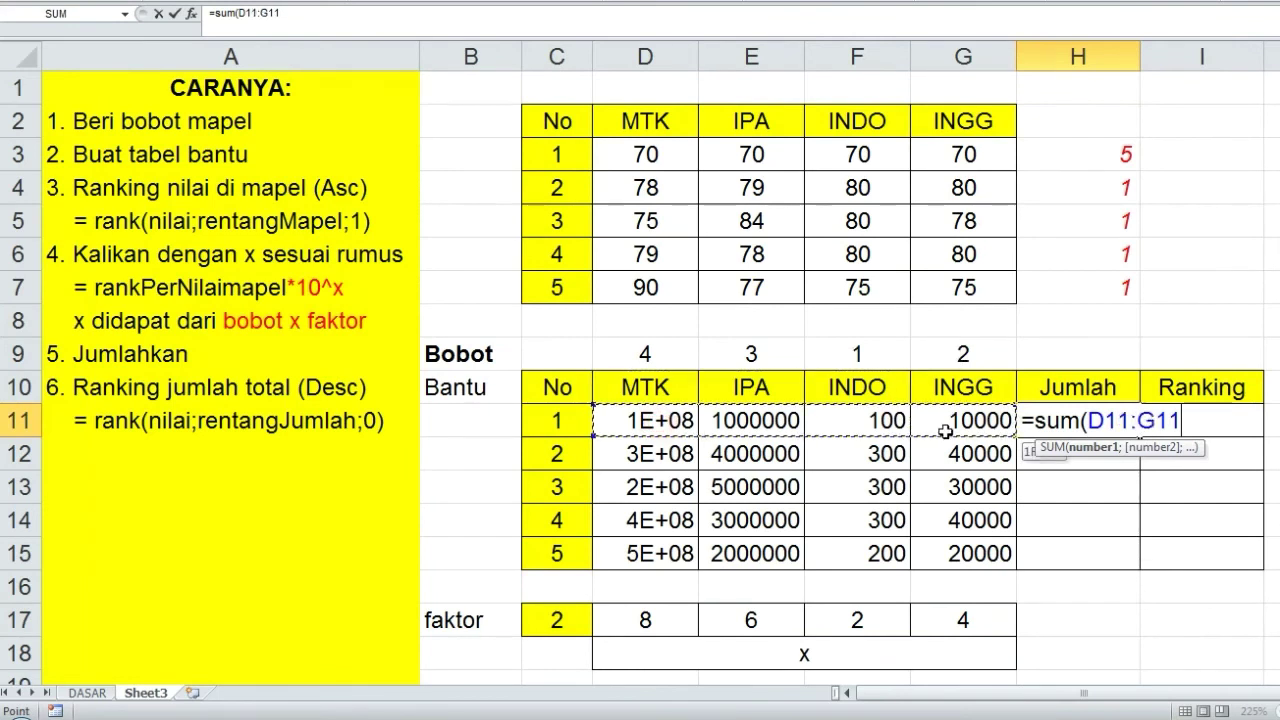
key(Return)
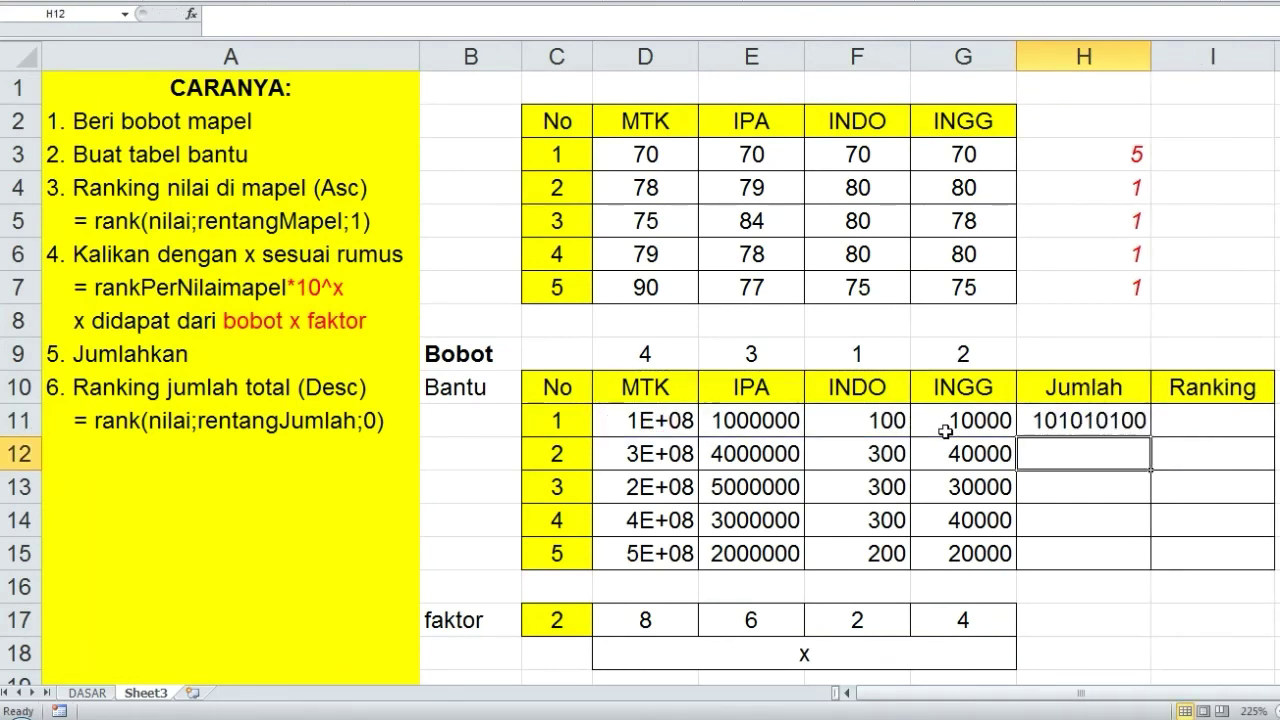
double_click(1152, 438)
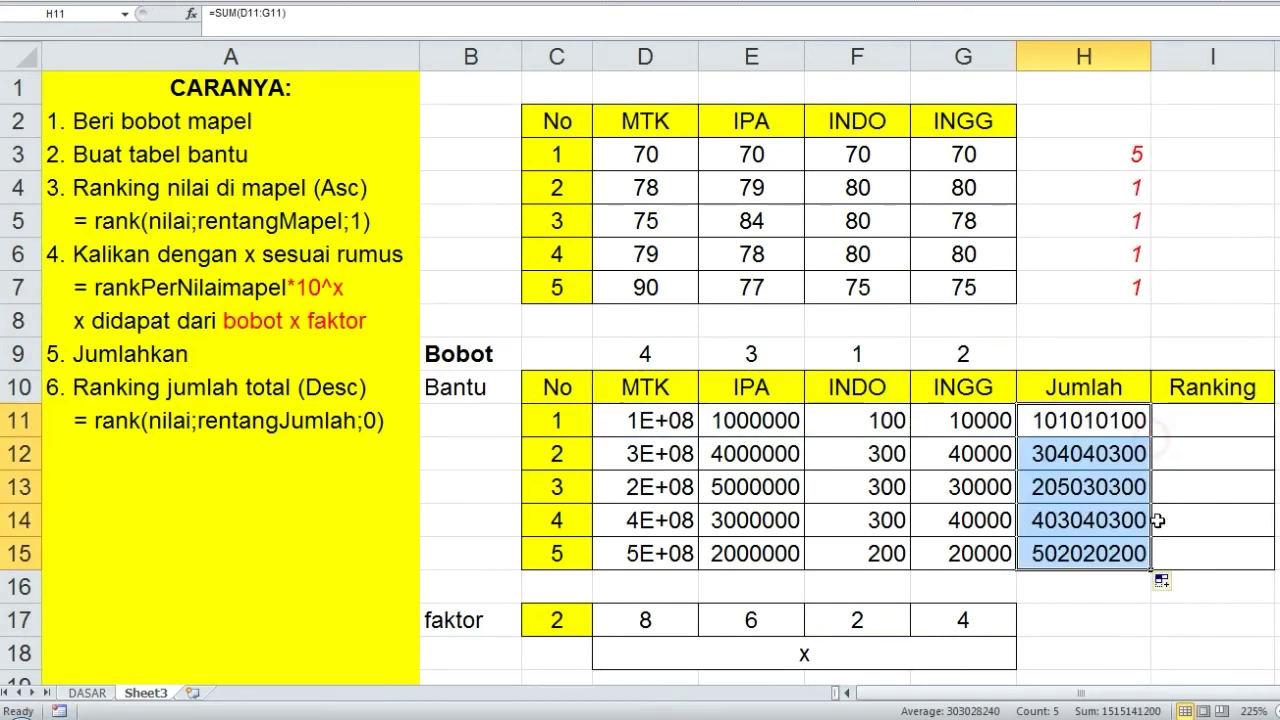
click(1140, 614)
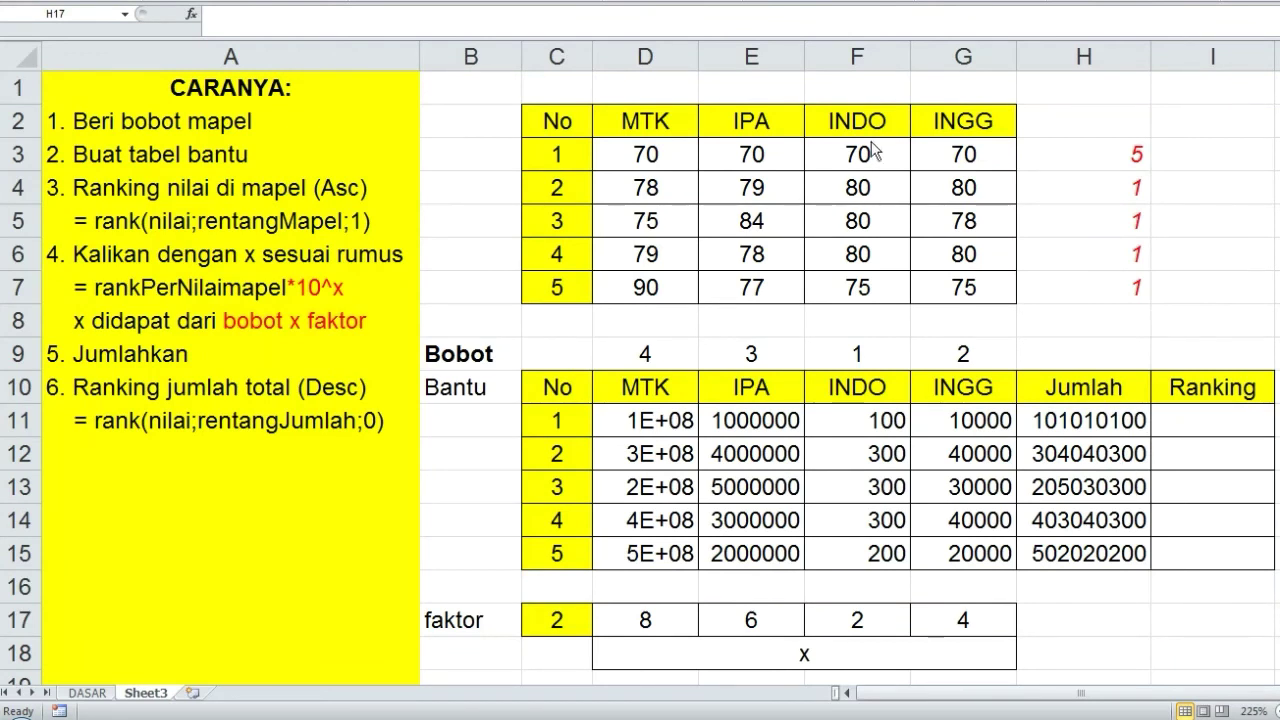
Narrow columns D through G equally and shade the Jumlah totals in H11:H15 light blue.
click(944, 55)
shift+click(640, 56)
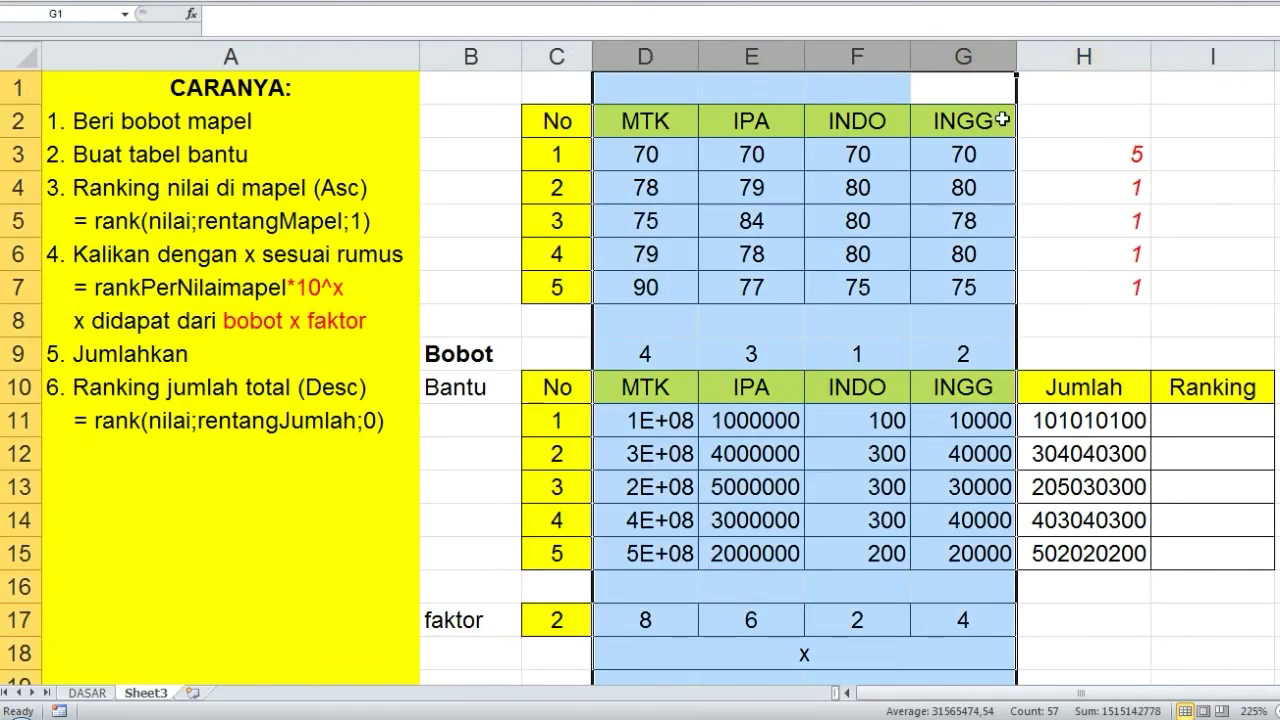
drag(1013, 57, 989, 57)
click(1146, 421)
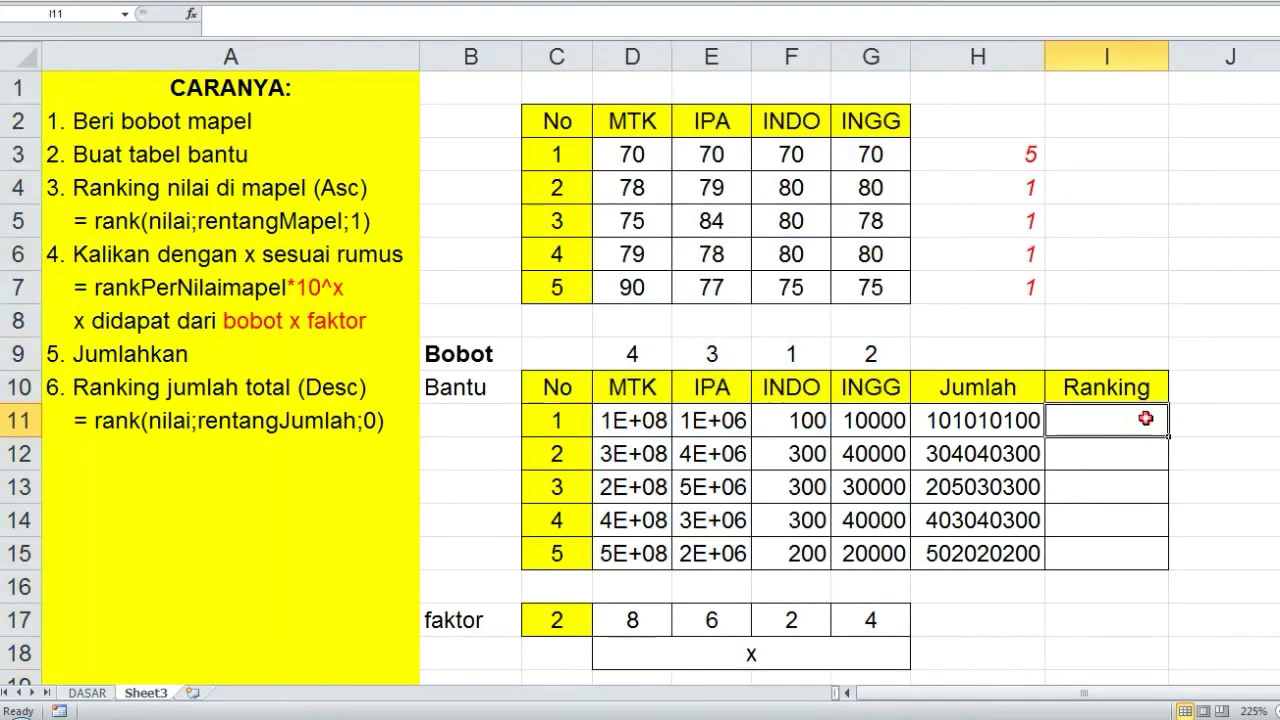
drag(1013, 421, 1005, 548)
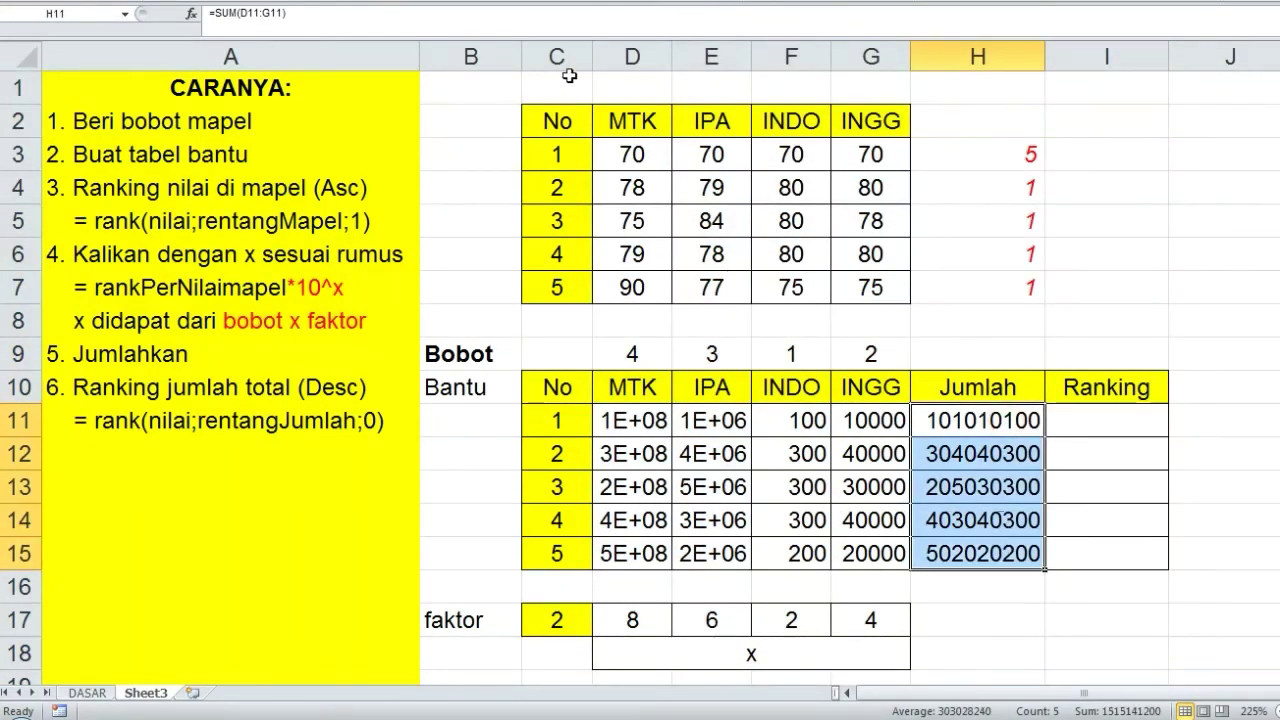
click(1084, 551)
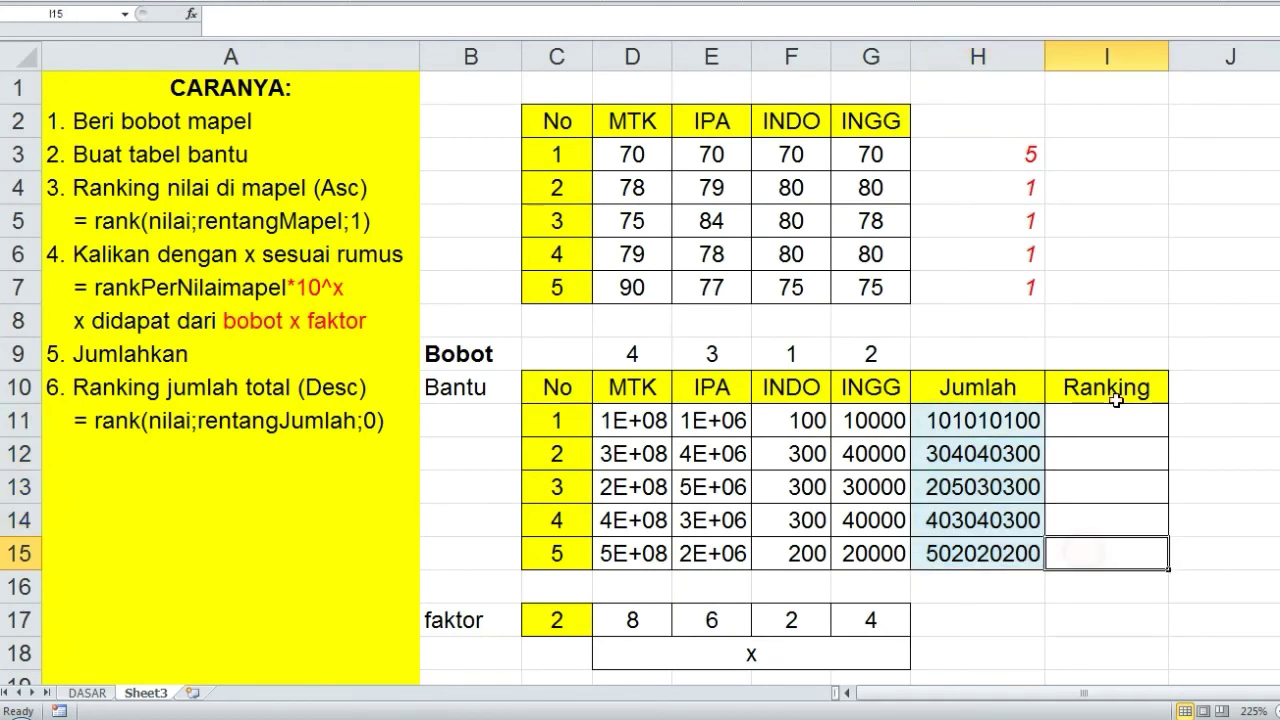
Enter the descending rank formula =RANK(H11;$H$11:$H$15;0) in the Ranking cell I11.
click(1120, 421)
text(=rank()
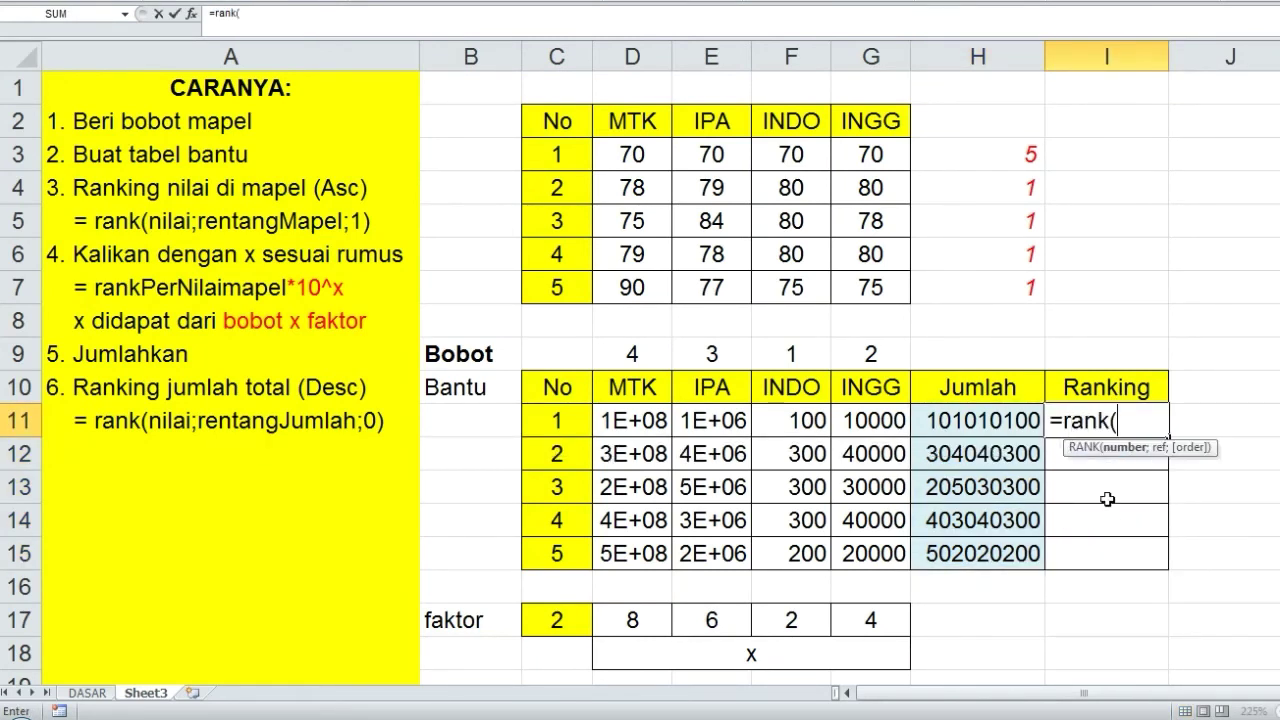
click(1012, 420)
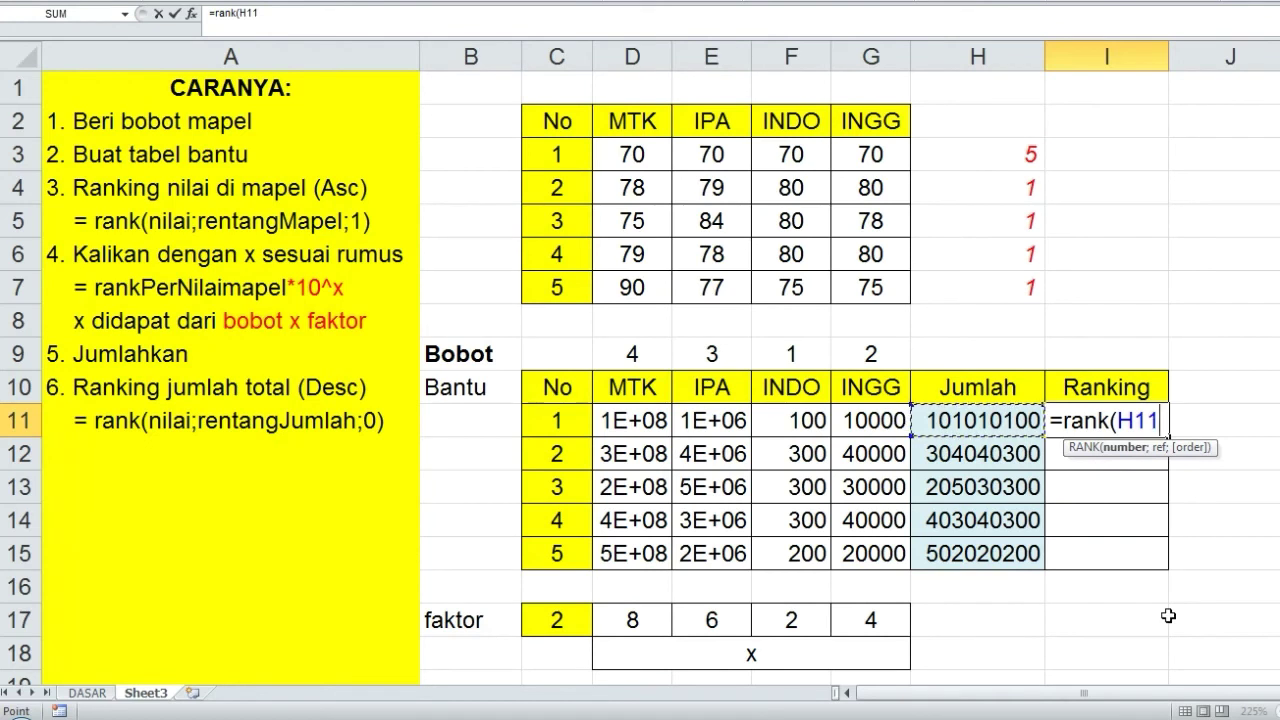
text(;)
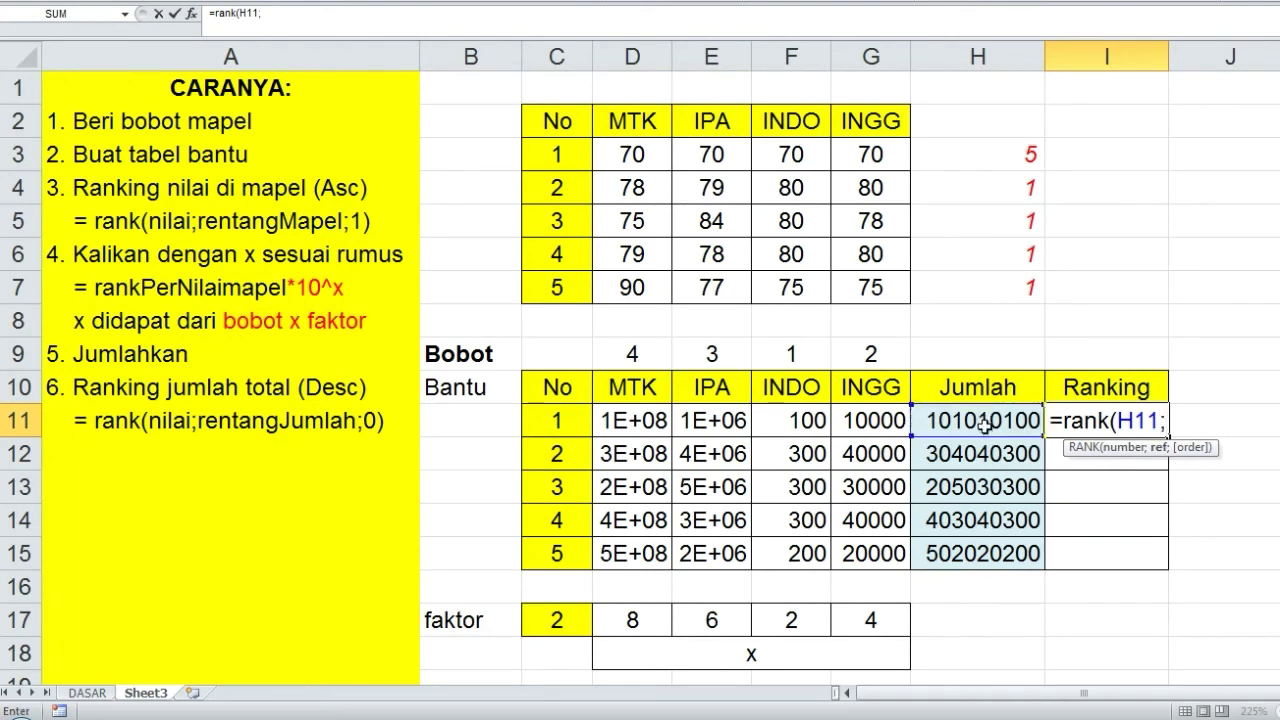
drag(985, 425, 985, 553)
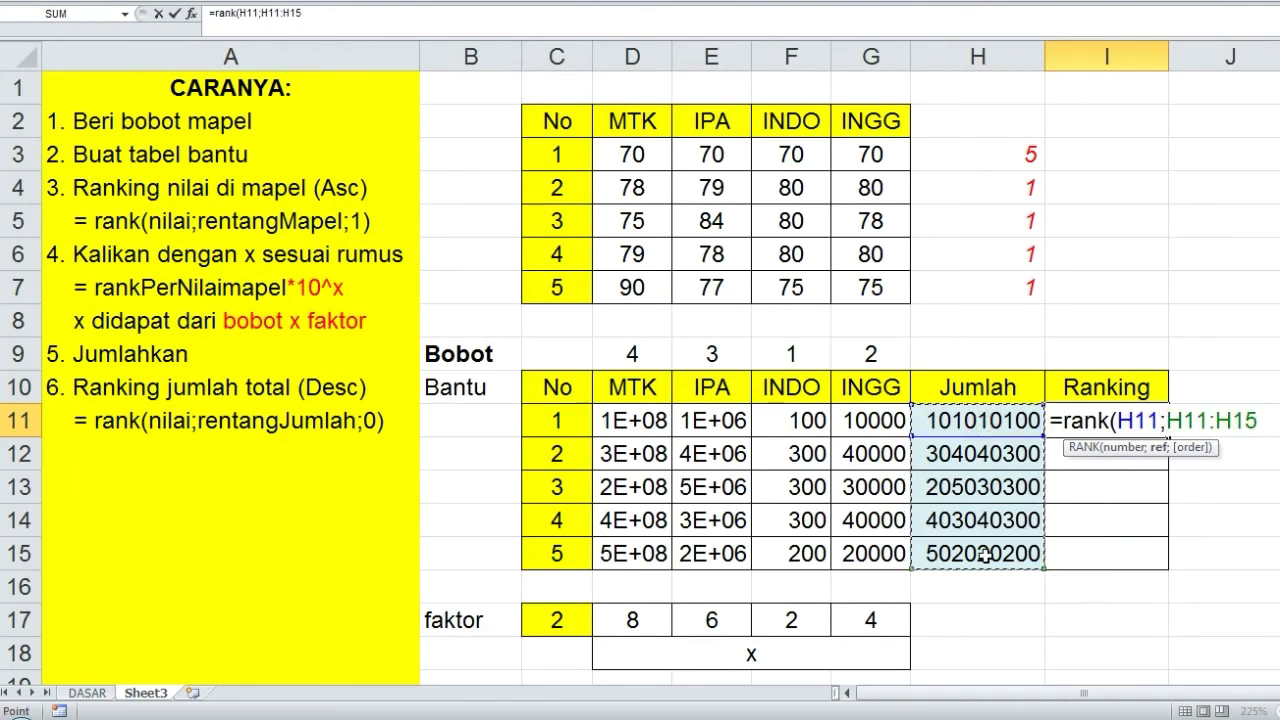
key(F4)
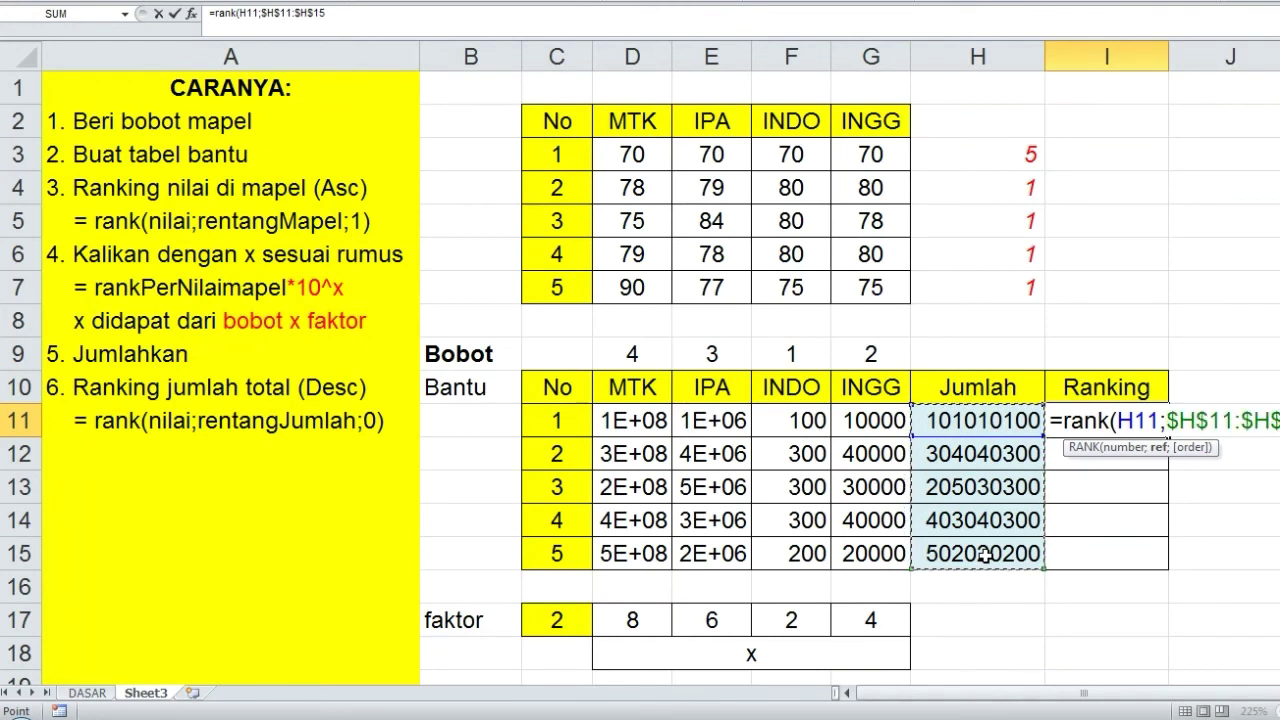
text(;)
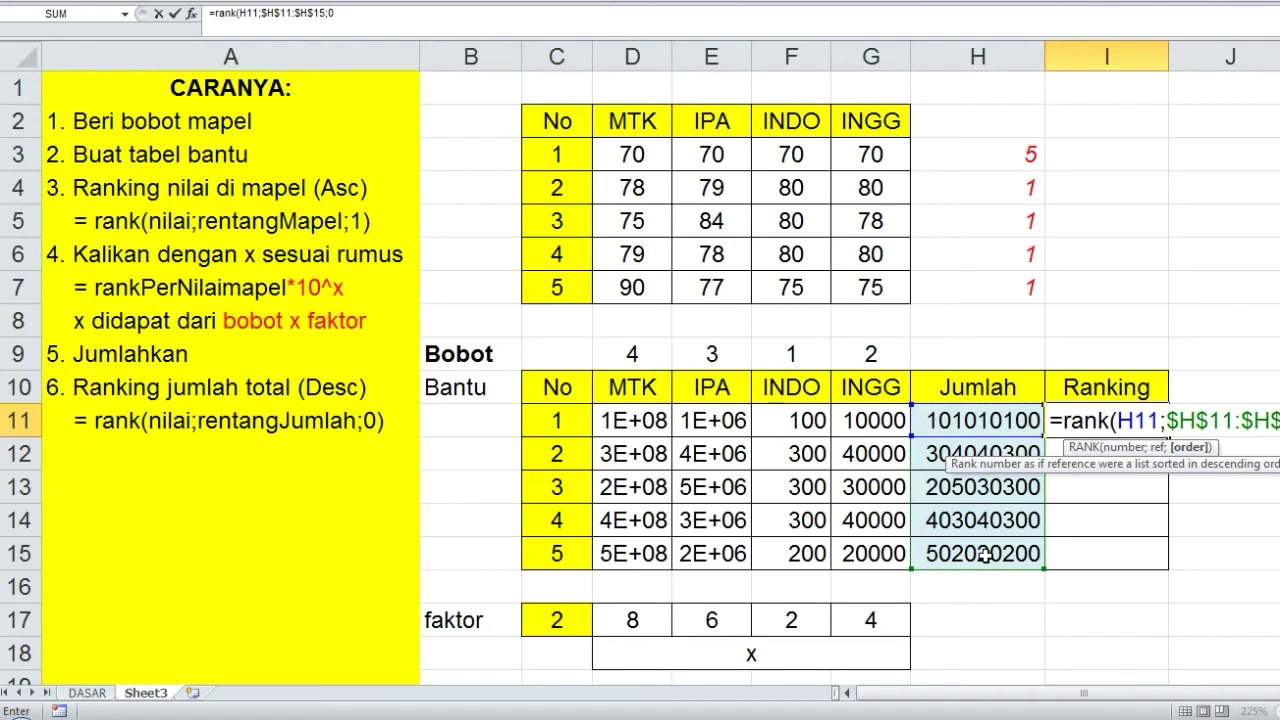
text(0)
key(ctrl+Return)
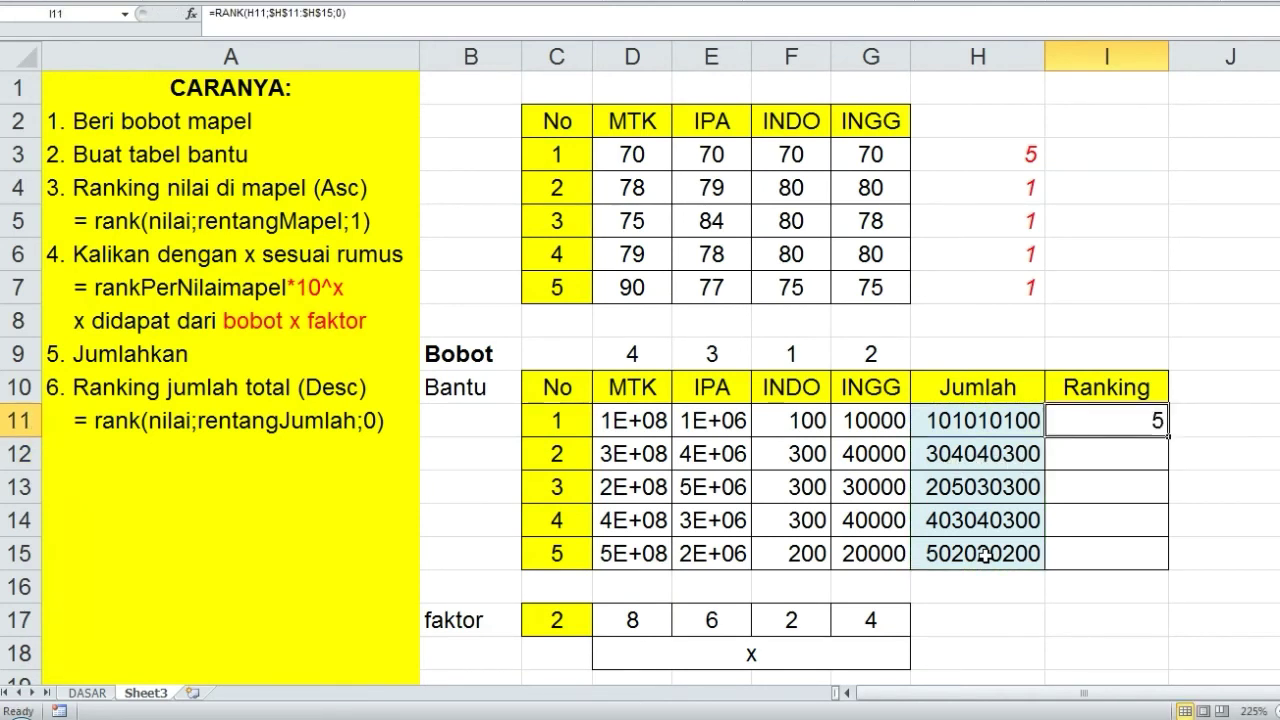
Review the full rank formula in I11 without changing it.
click(355, 14)
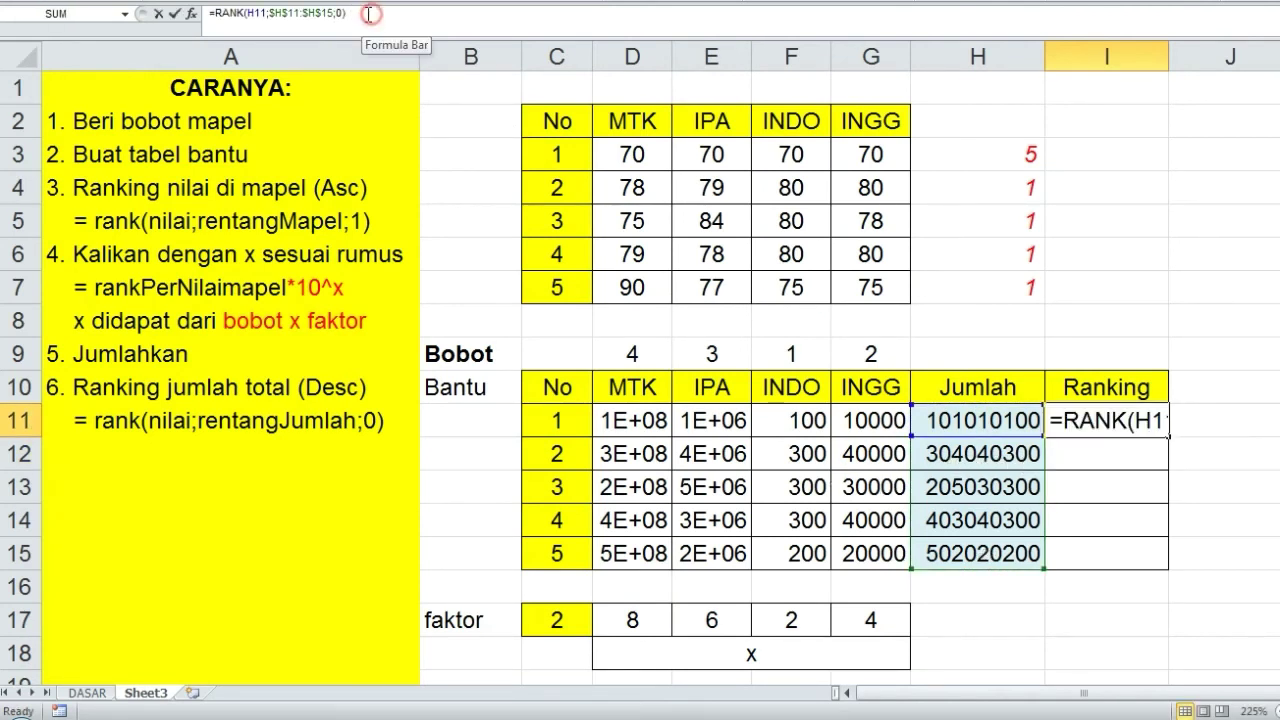
drag(355, 14, 210, 14)
key(Escape)
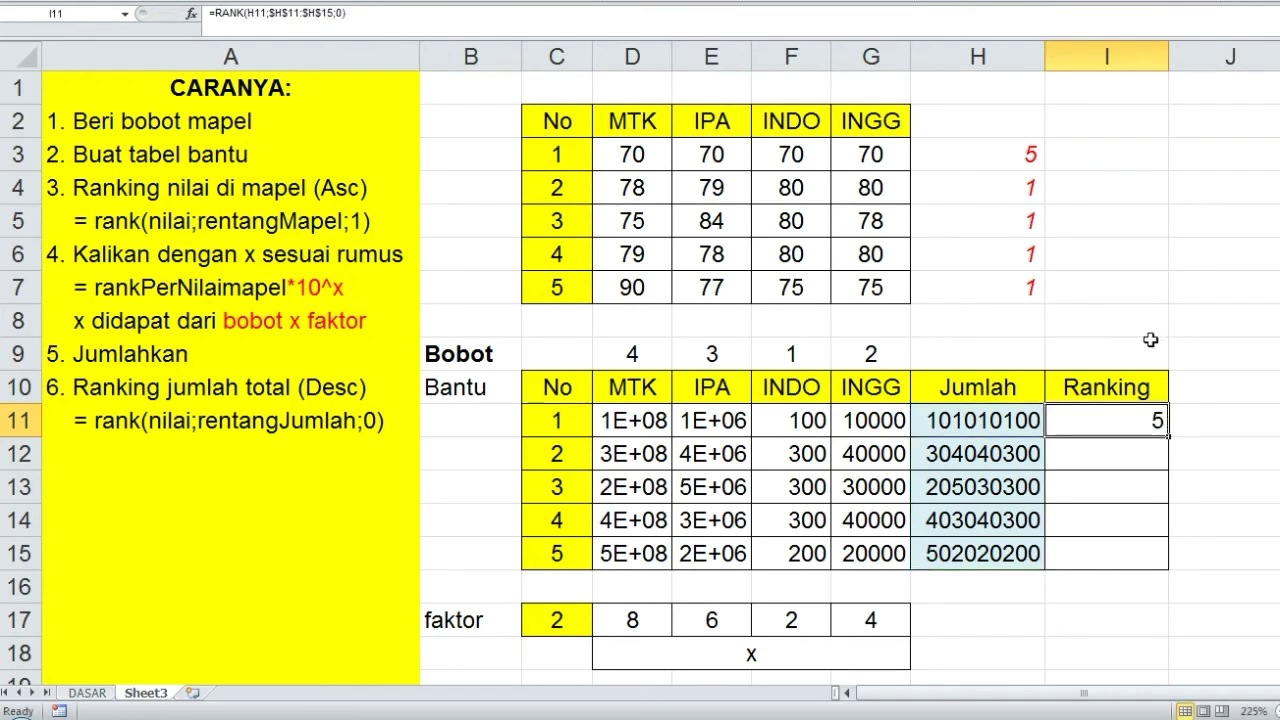
Narrow columns I, H and B to make room for displaying the I11 formula.
drag(1168, 57, 1147, 57)
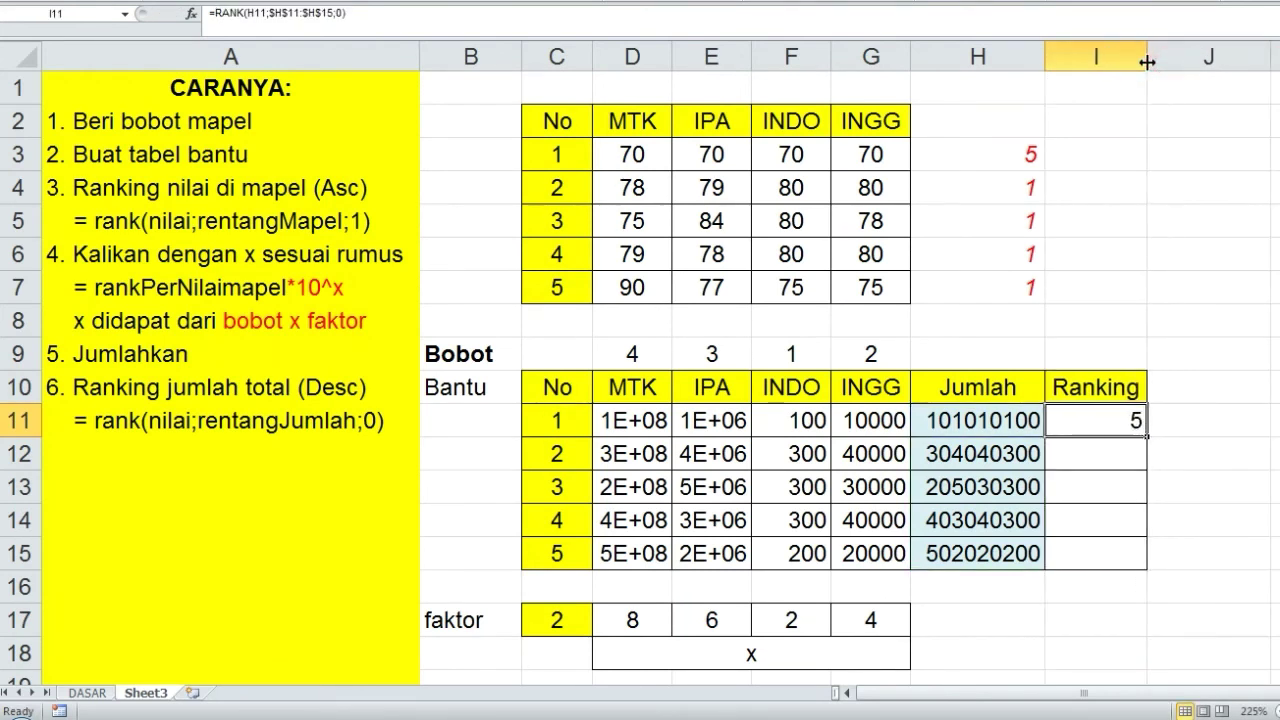
key(F2)
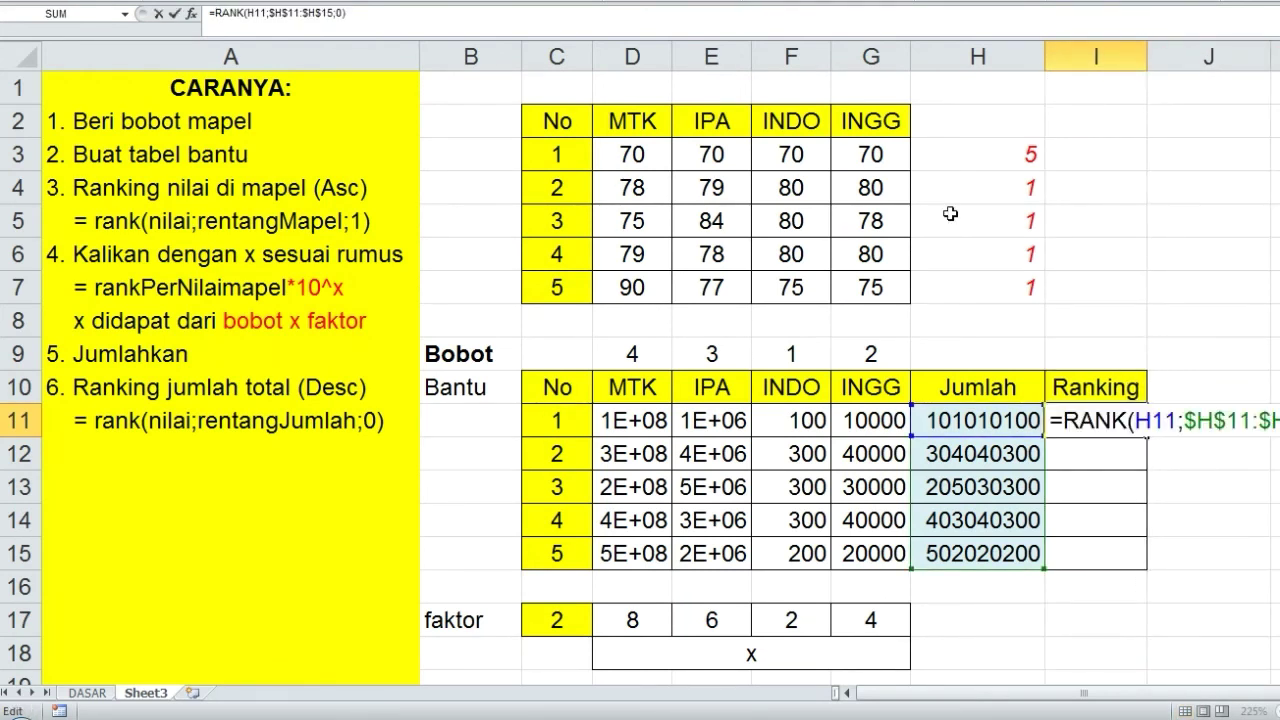
key(Escape)
drag(1046, 57, 997, 57)
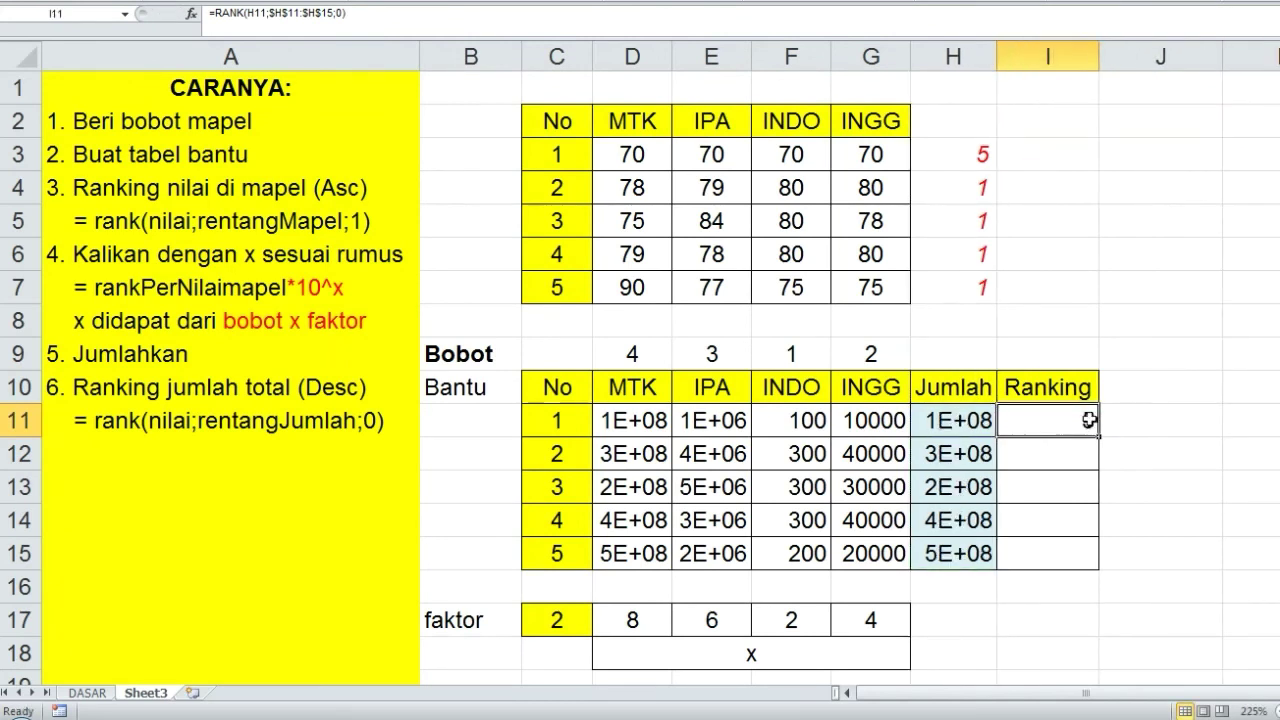
double_click(1093, 420)
key(Escape)
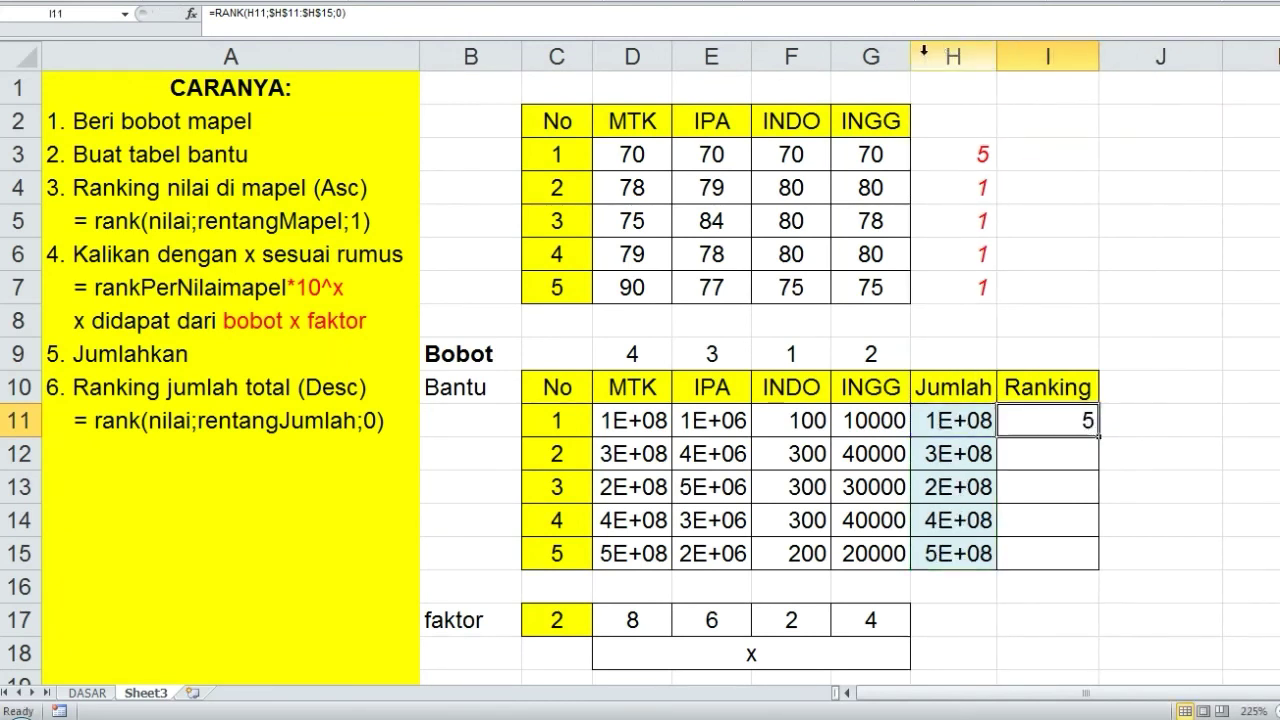
mouse_move(522, 57)
mouse_down()
mouse_move(508, 46)
mouse_move(500, 57)
mouse_up()
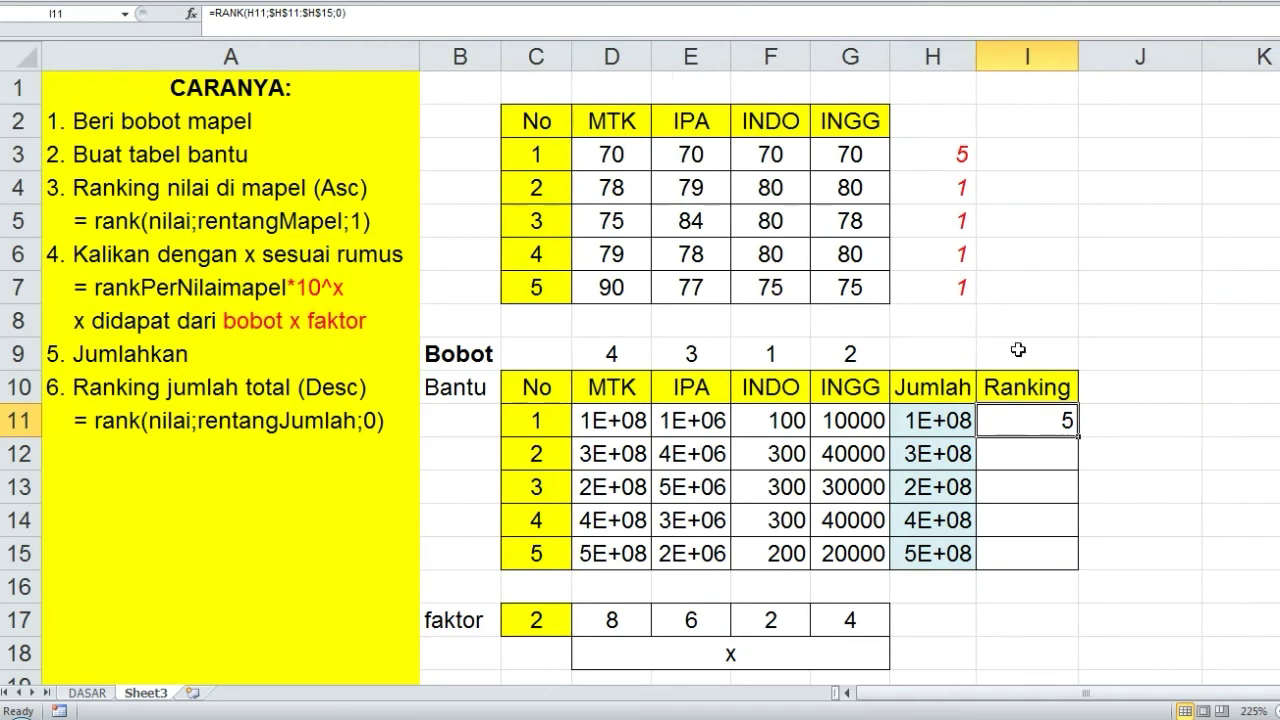
Review the rank formula in I11 and fill it down to I15 for all students.
key(F2)
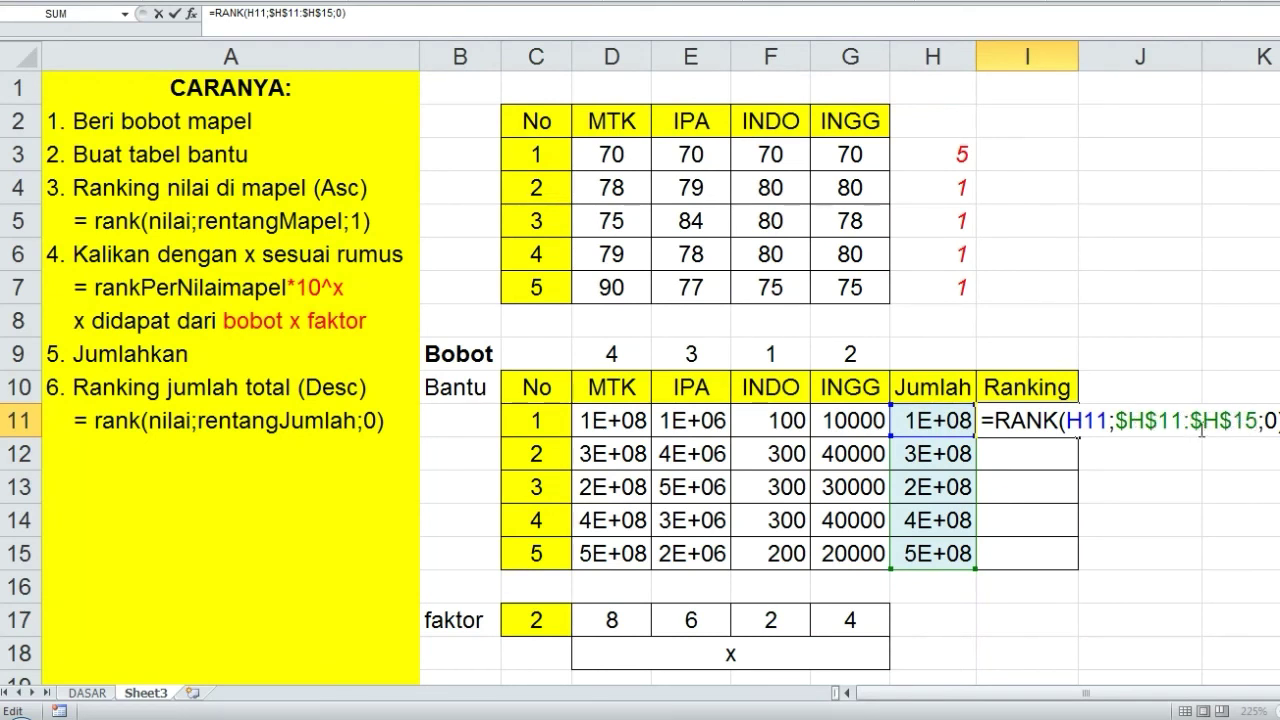
key(ctrl+Return)
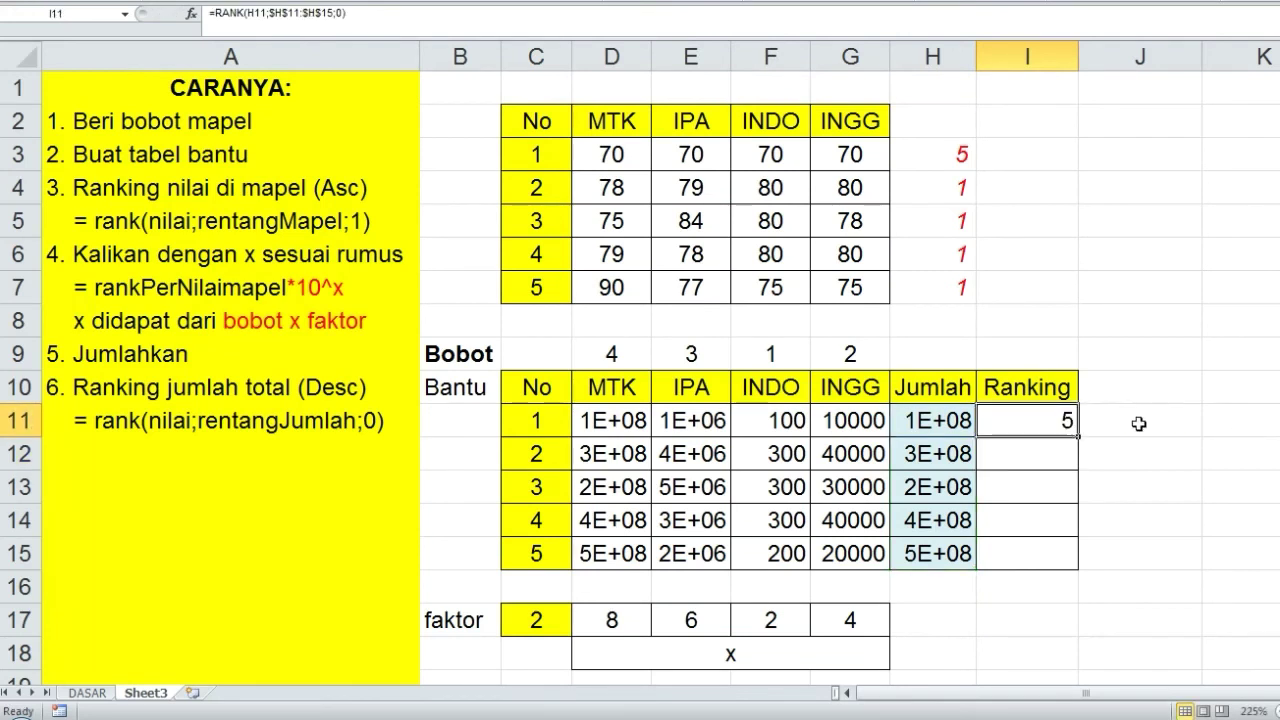
drag(1078, 436, 1080, 566)
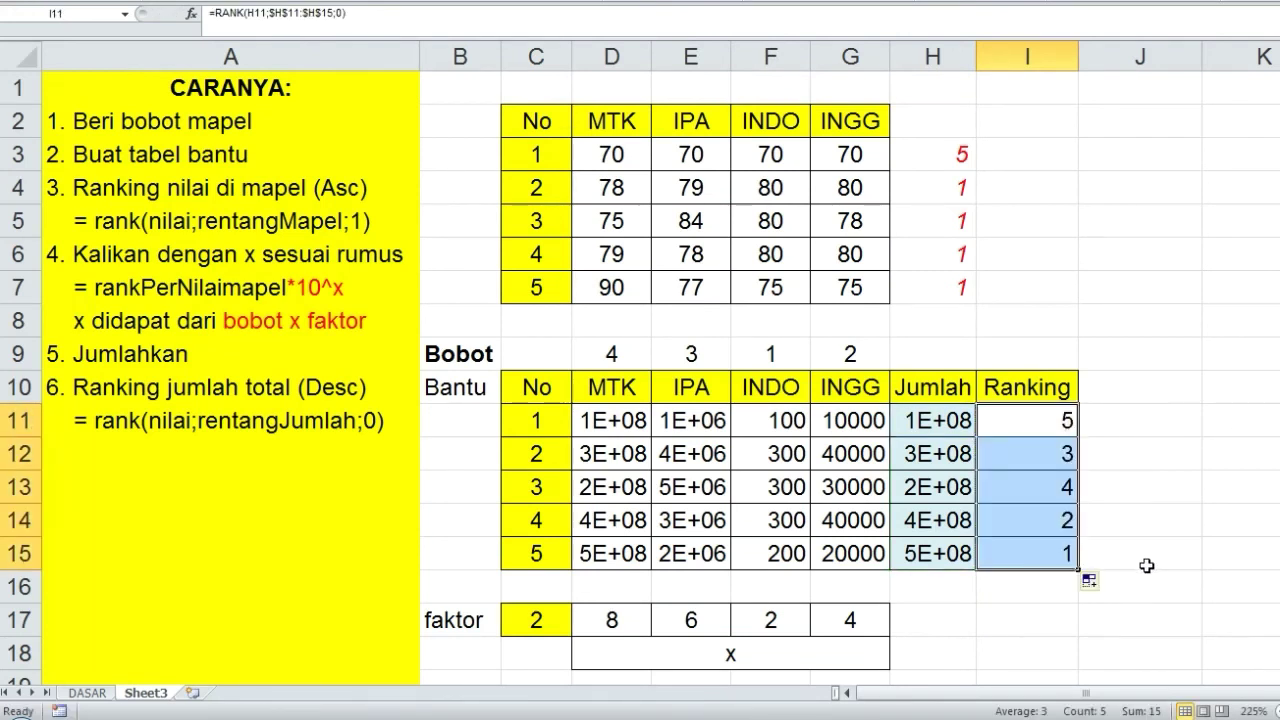
Center the rankings in I11:I15 and color them red.
key(alt+h)
key(a)
key(c)
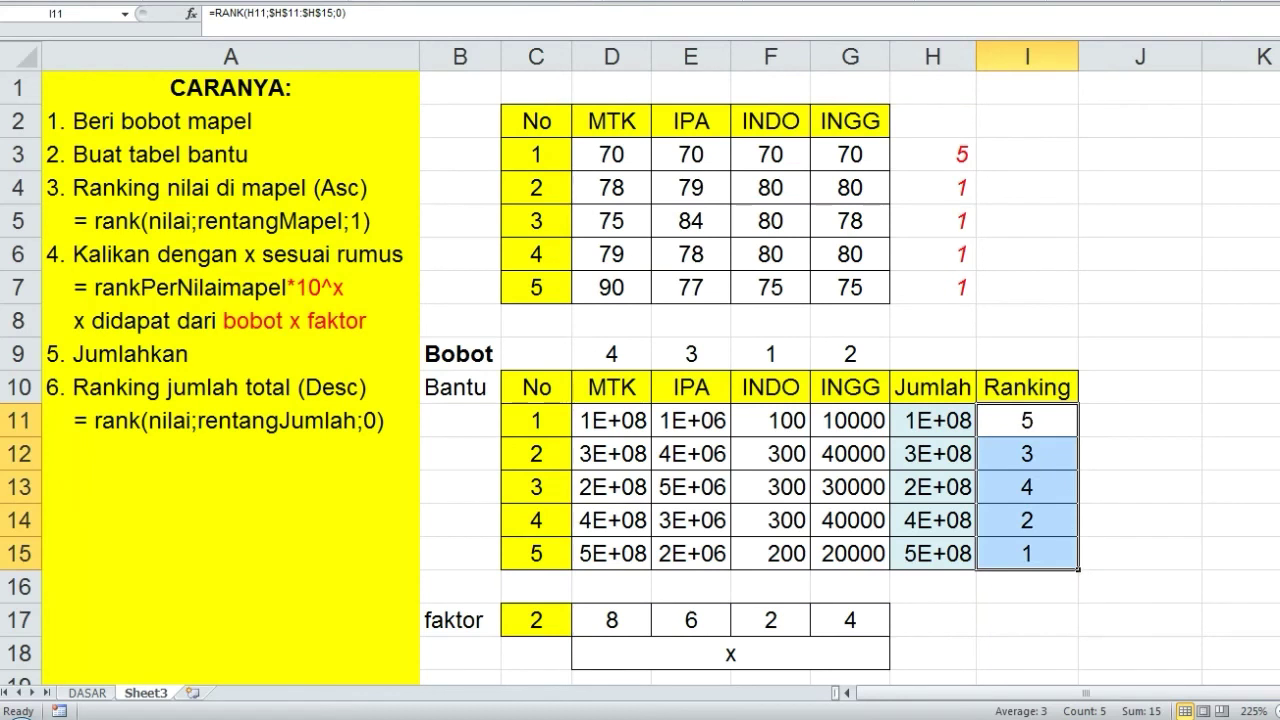
key(alt+h)
key(f)
key(c)
key(Return)
click(1066, 358)
Copy the original tied ranks from H3:H7 to J11:J15 beside the new rankings.
drag(960, 290, 950, 148)
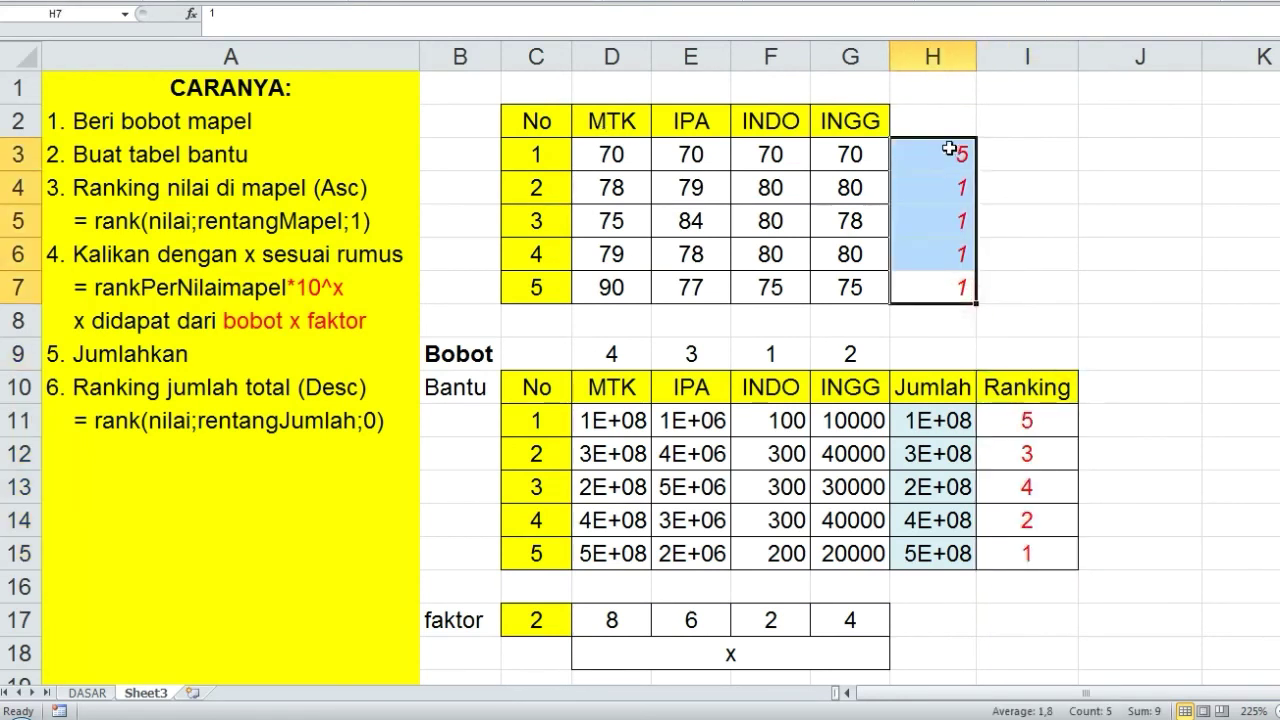
key(ctrl+c)
click(1134, 412)
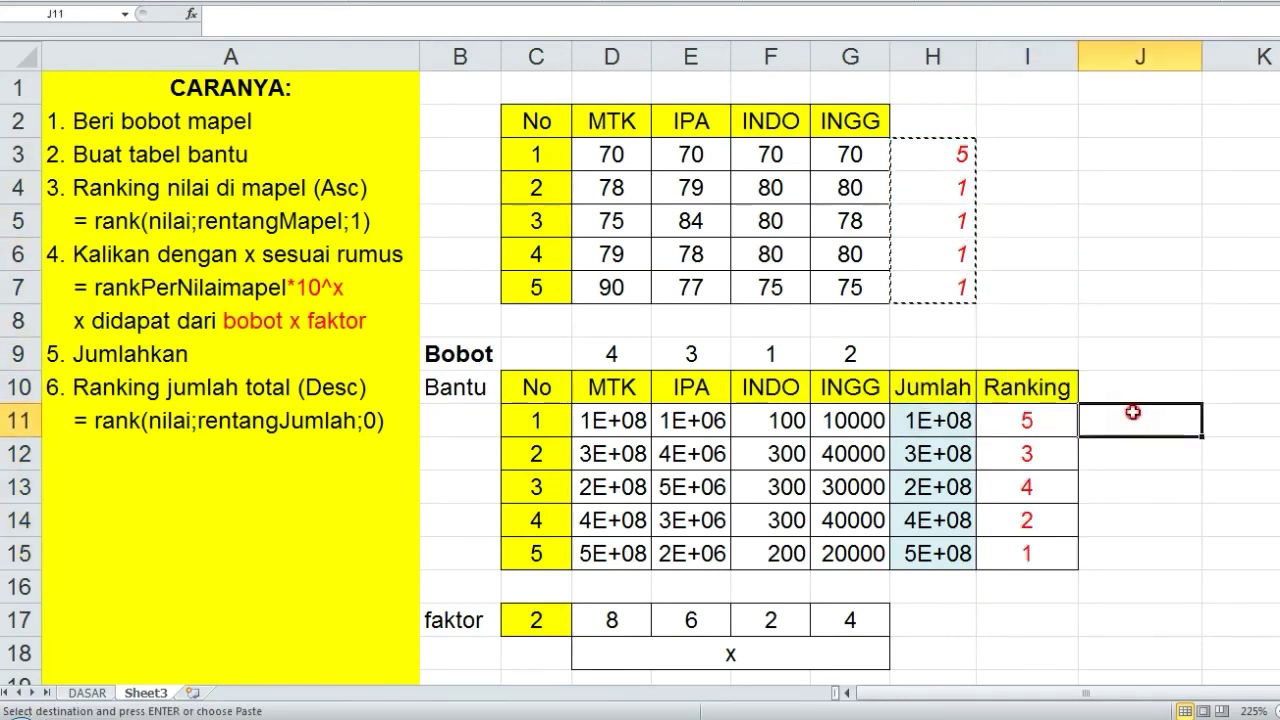
key(ctrl+v)
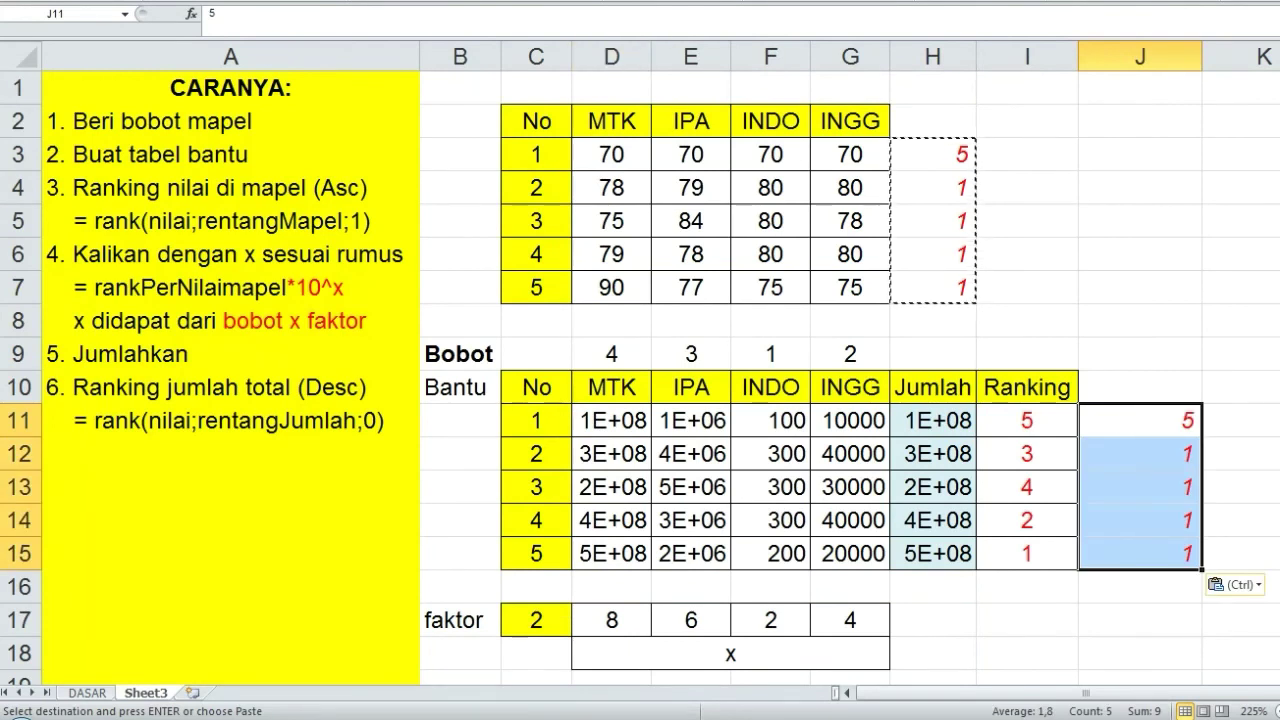
Undo the light blue shading on J11:J15 and left-align the copied ranks there.
click(1041, 312)
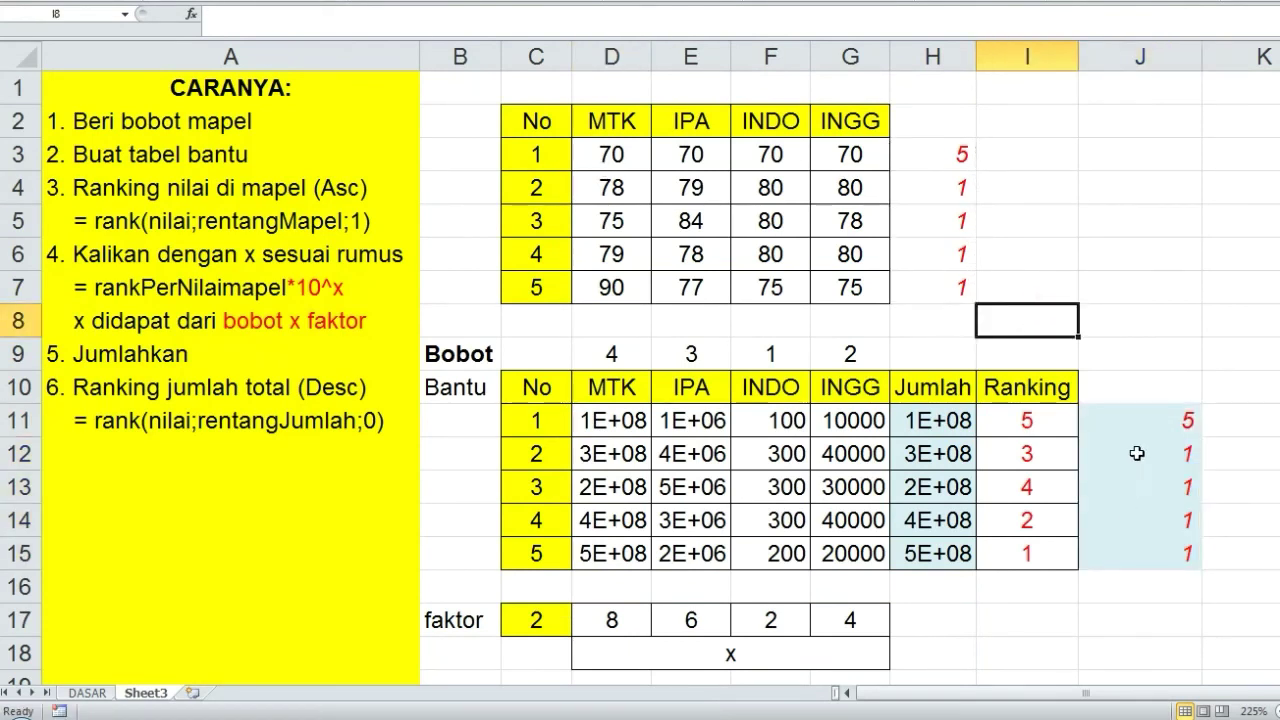
key(ctrl+z)
drag(1154, 430, 1151, 546)
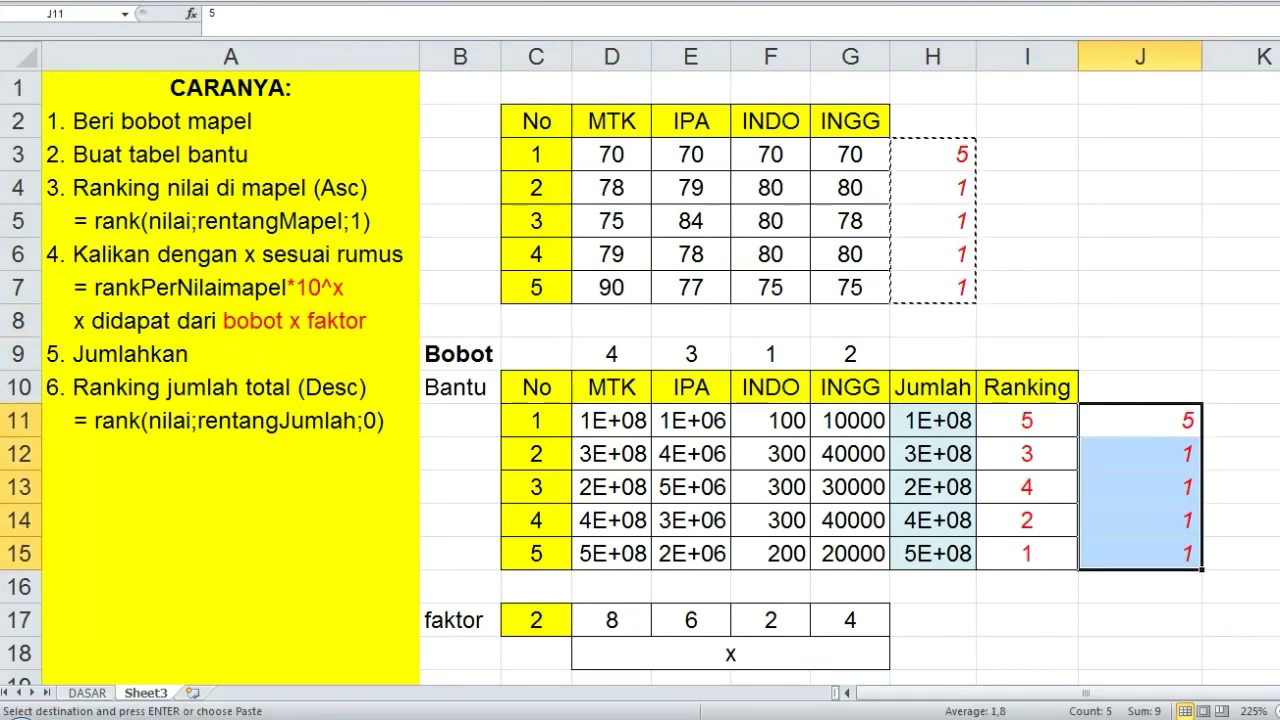
key(alt+h)
key(a)
key(l)
click(1223, 317)
click(1148, 584)
click(1046, 590)
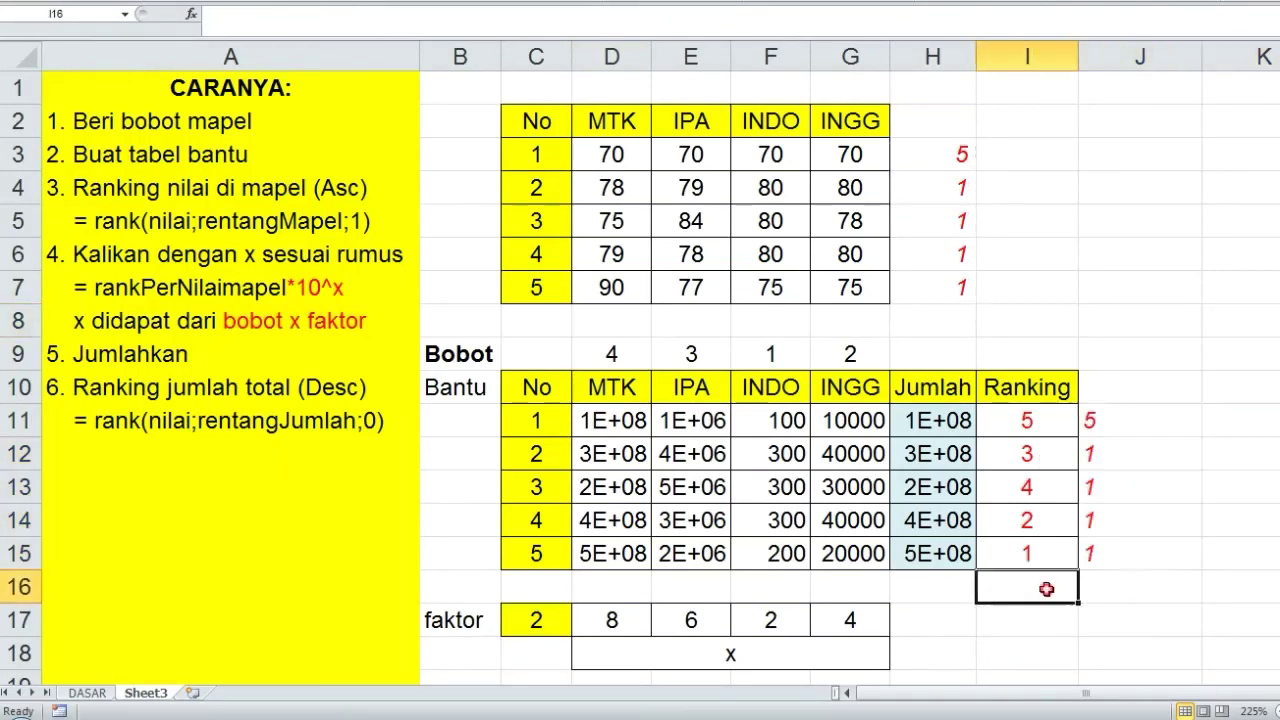
Check the rank formulas in I11:I15 and compare the new rankings with the original ranks in column J.
double_click(1045, 553)
key(Escape)
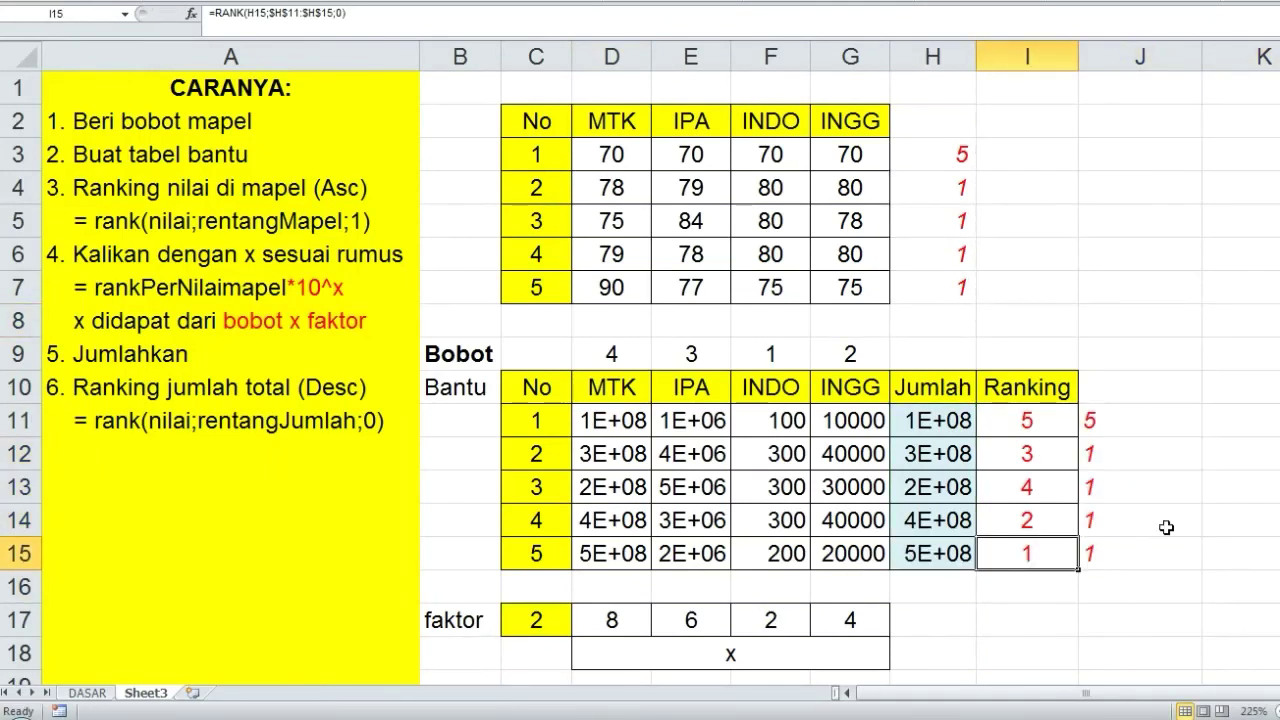
key(Up)
key(Up)
key(Up)
key(Up)
key(Down)
key(Down)
key(Down)
key(Down)
key(Up)
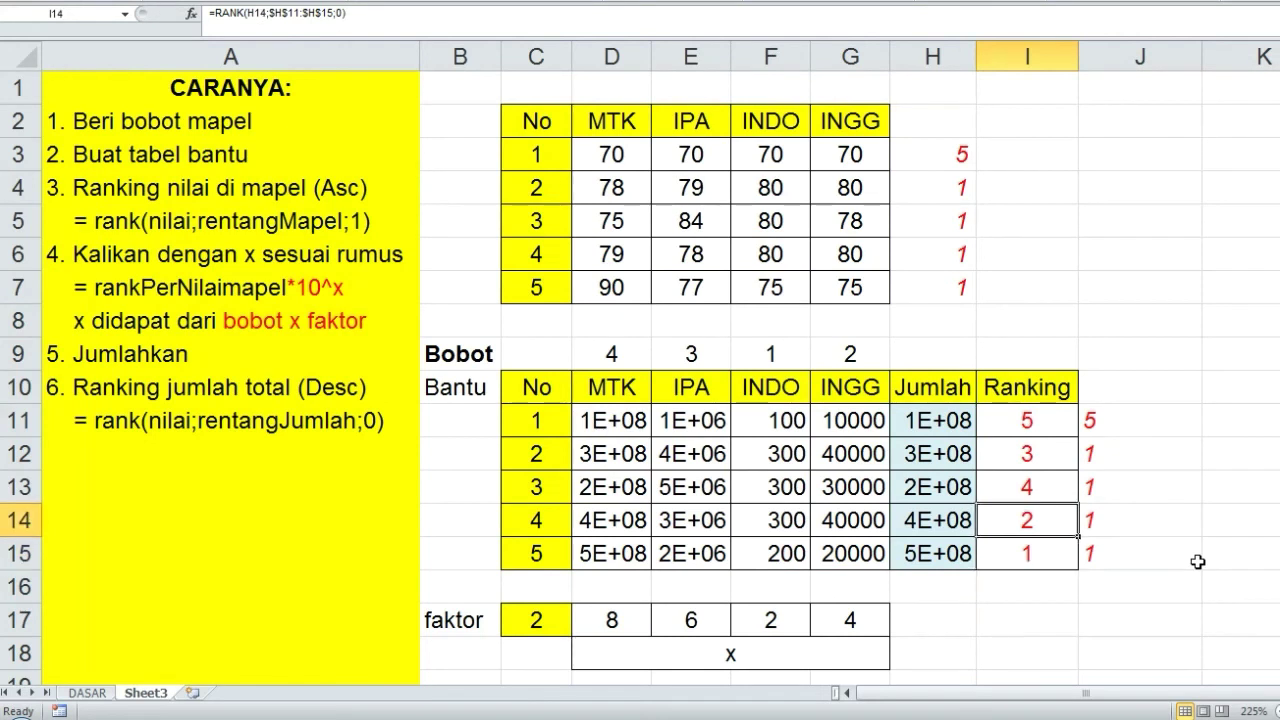
Apply a Duplicate Values highlighting rule to the new rankings in I11:I15 to check them for ties.
key(Up)
key(Up)
key(Up)
key(shift+Down)
key(shift+Down)
key(shift+Down)
key(shift+Down)
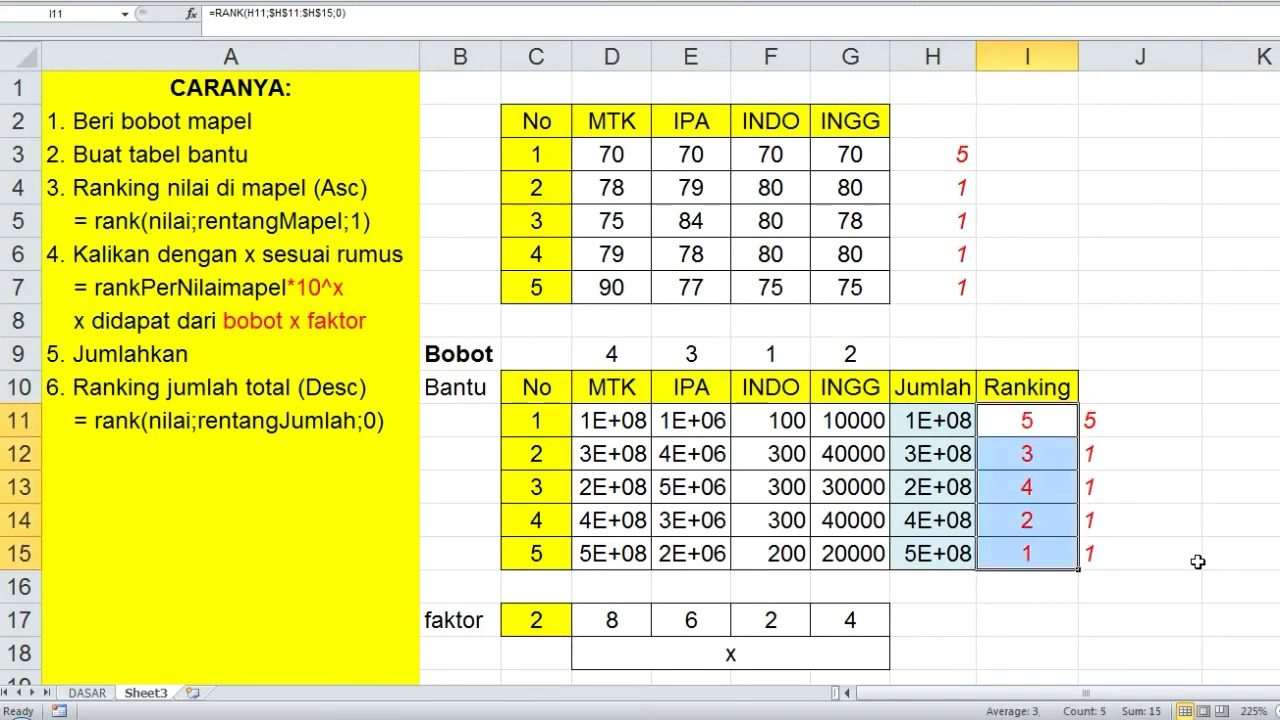
click(752, 8)
mouse_move(886, 32)
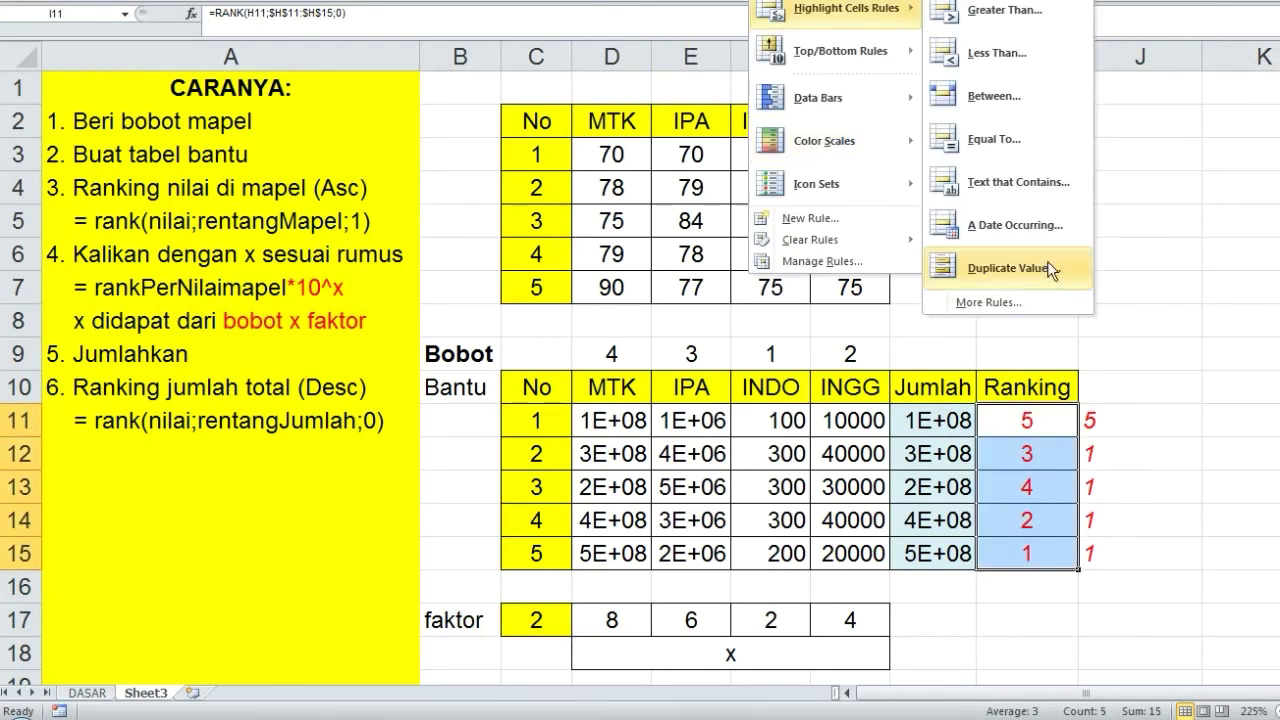
click(1058, 262)
key(Return)
click(1140, 545)
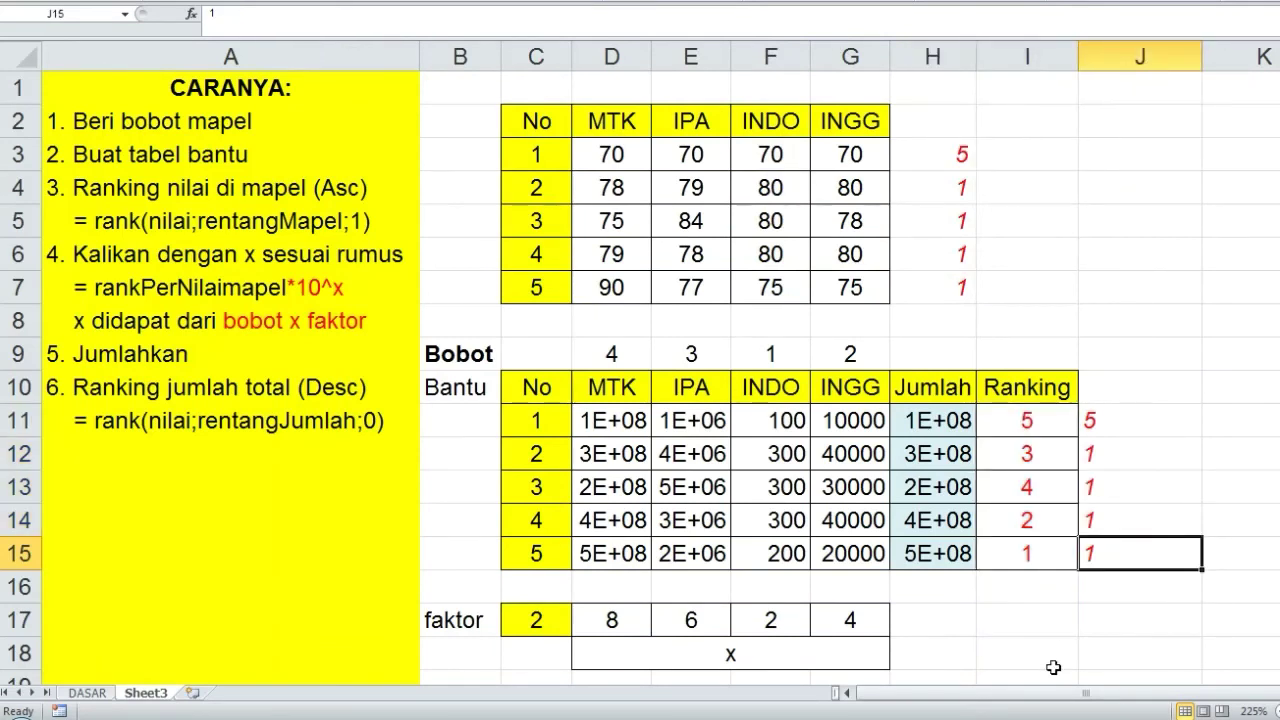
click(1050, 662)
click(1207, 544)
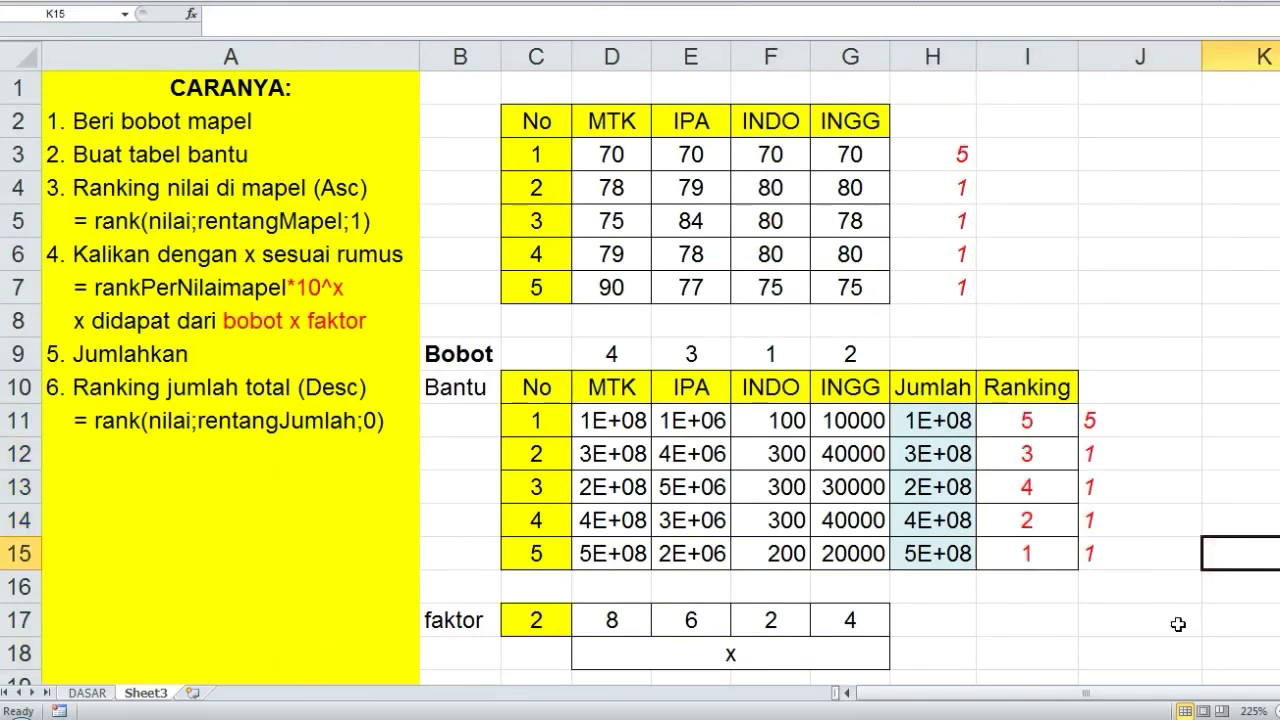
click(1178, 624)
Compare the new rankings in I11:I15 with the original tied ranks in H4:H7 and their copies in column J.
click(1052, 548)
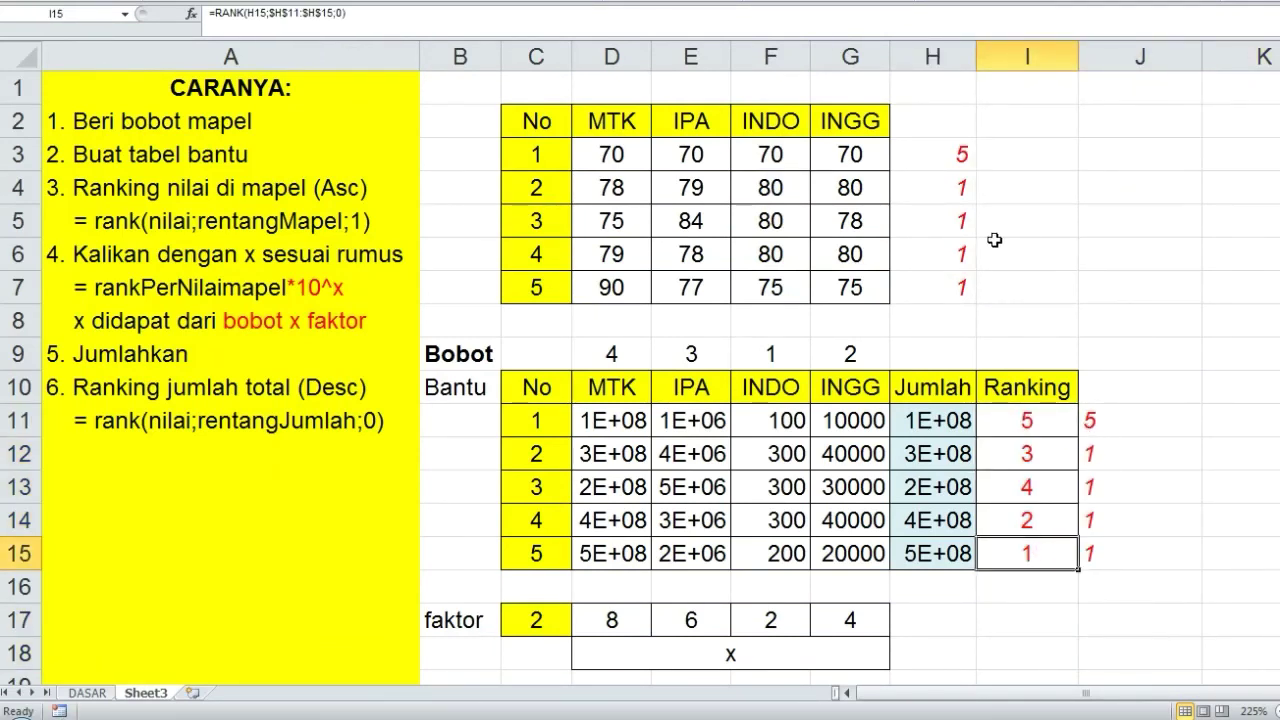
drag(968, 202, 970, 287)
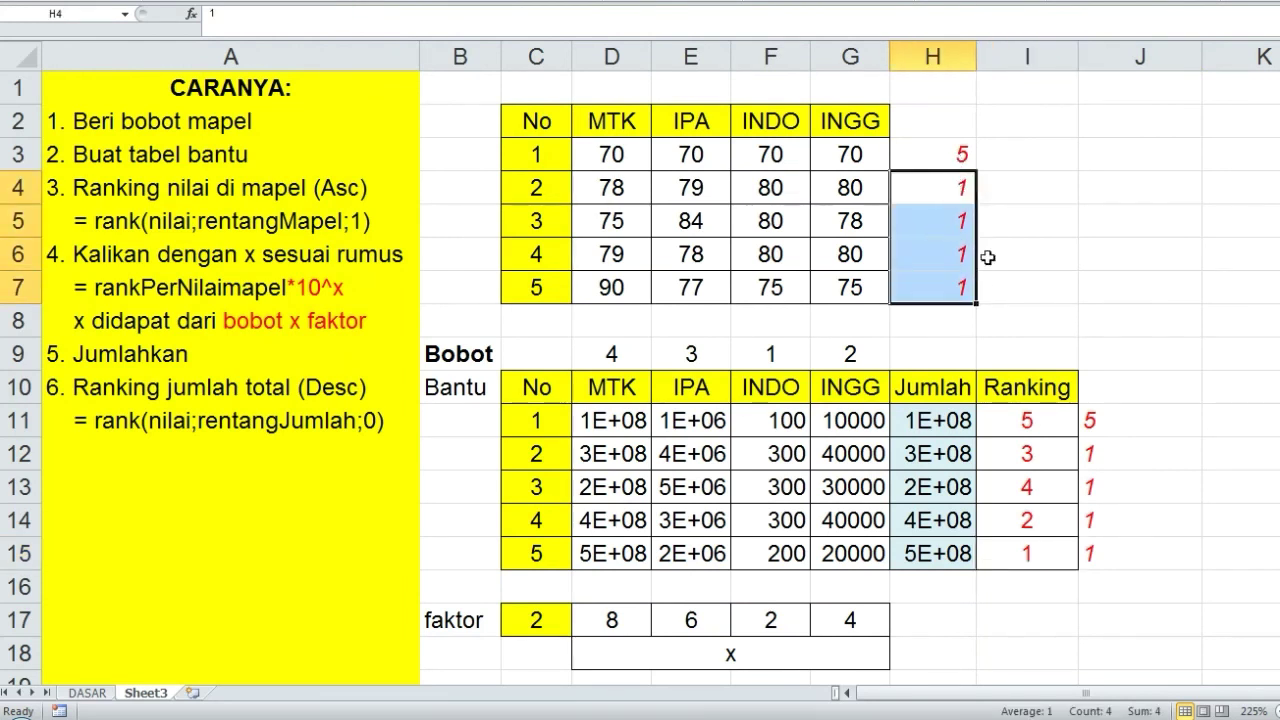
click(1108, 442)
click(1129, 548)
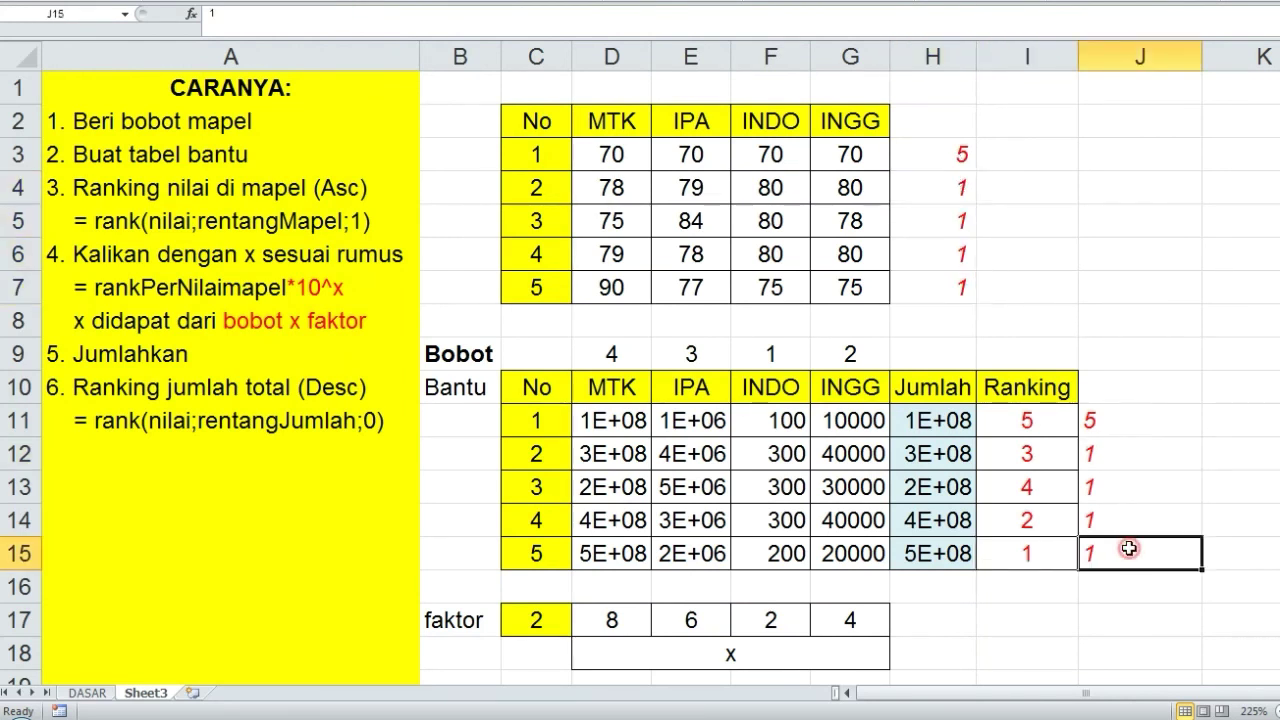
click(1046, 449)
click(1051, 491)
click(1050, 421)
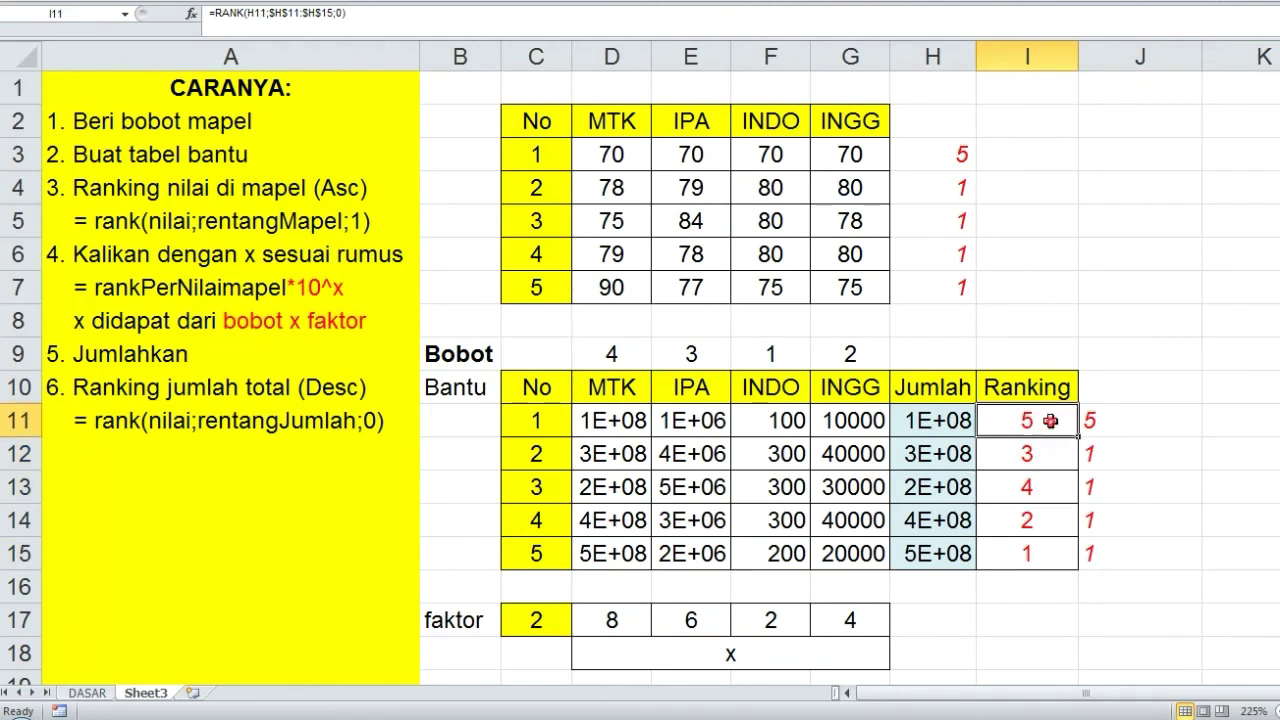
click(1150, 615)
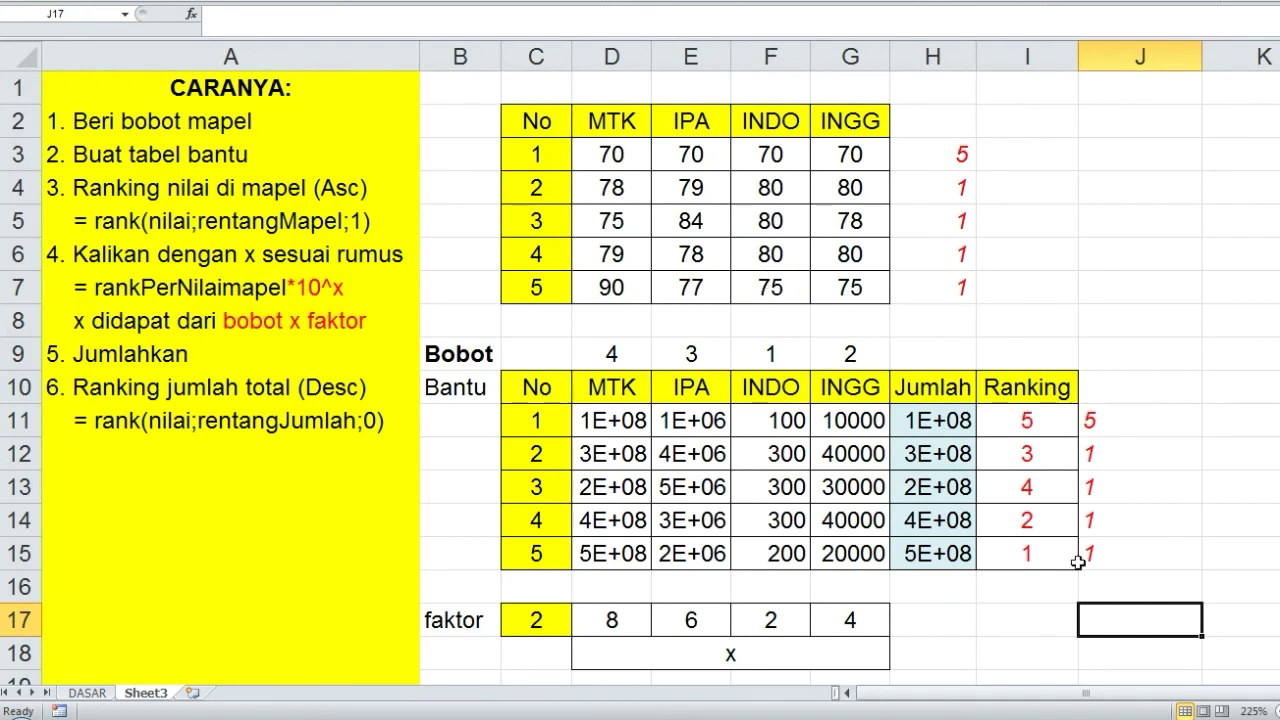
Check the new rankings against the students' MTK scores in D3:D7, along with the IPA scores in column E.
click(1043, 557)
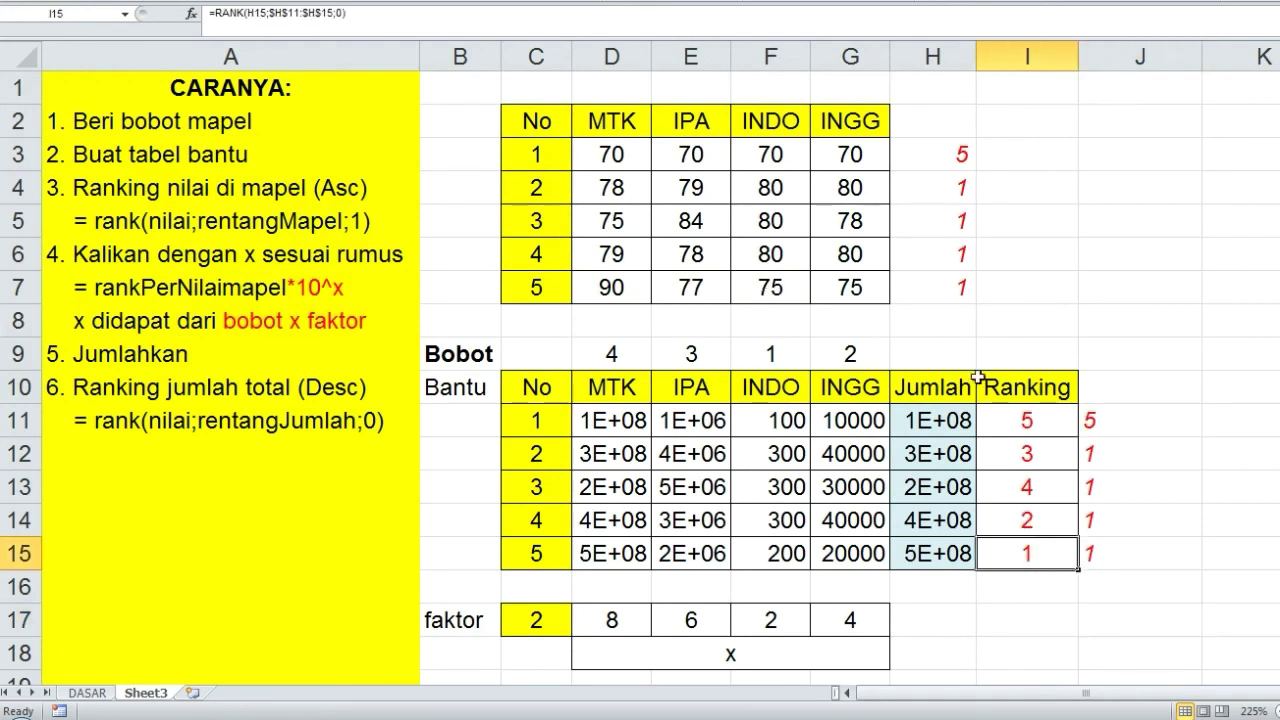
click(925, 287)
click(623, 286)
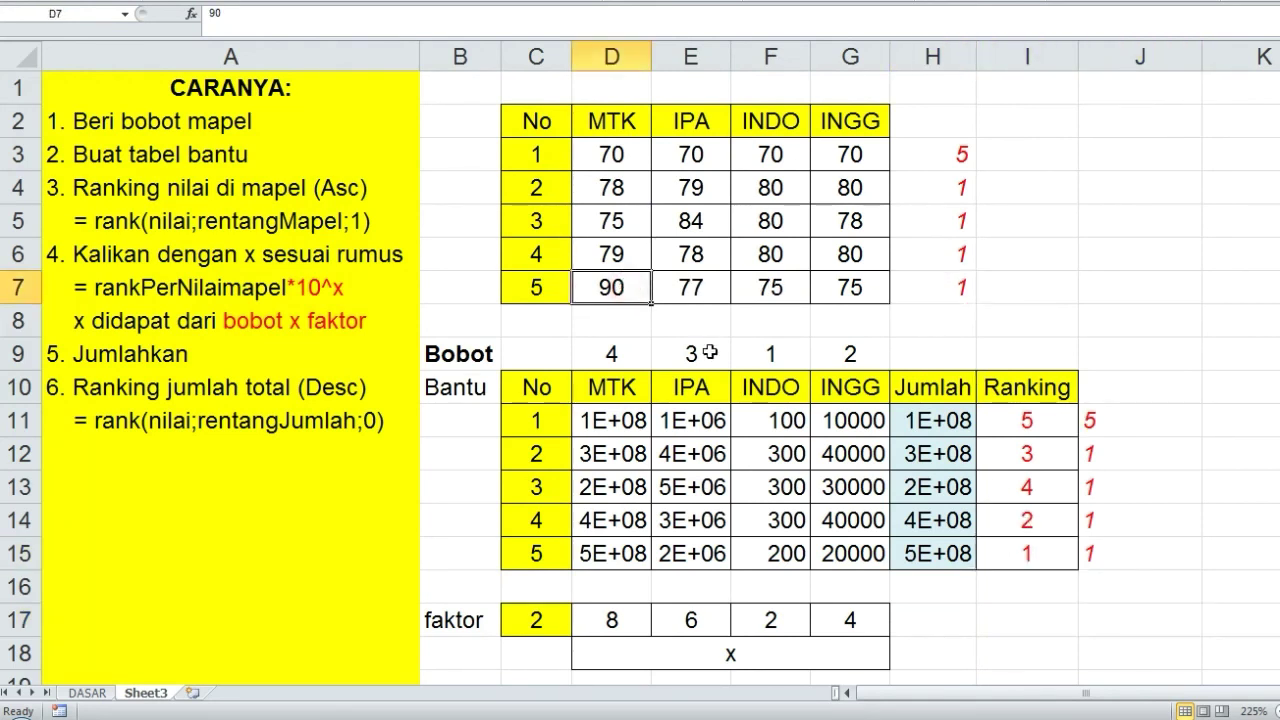
click(628, 253)
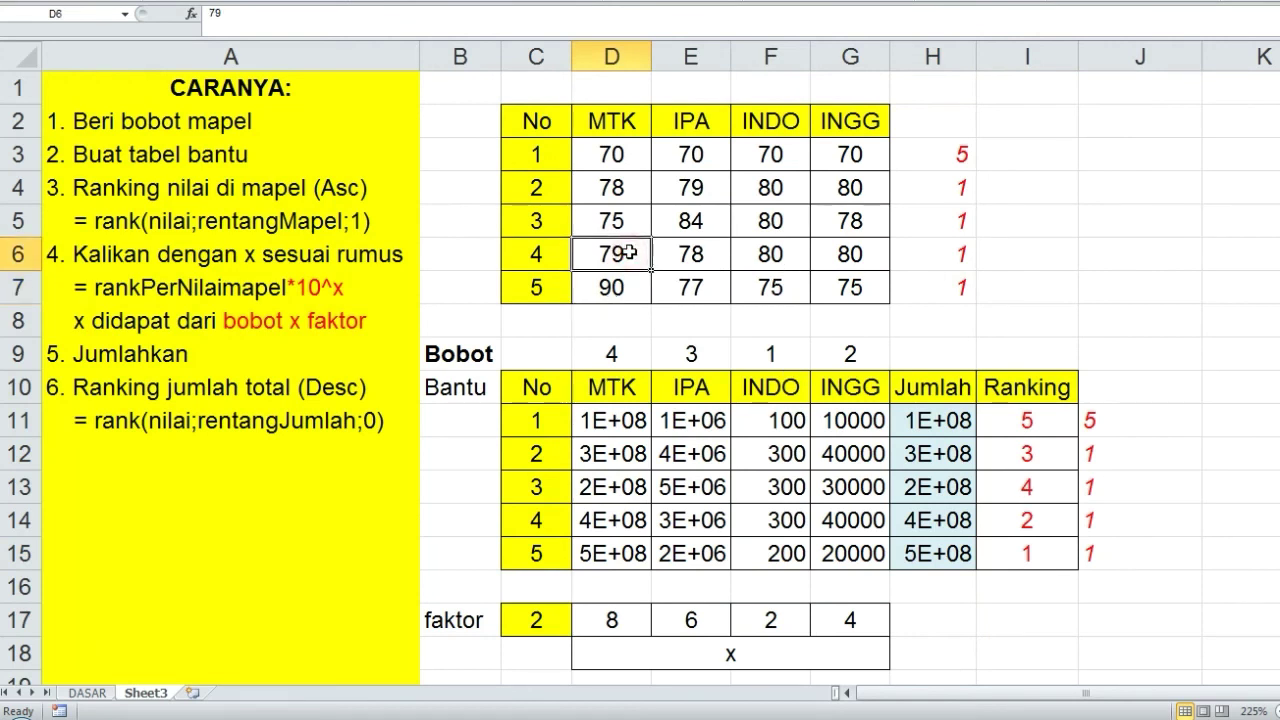
click(628, 187)
click(628, 221)
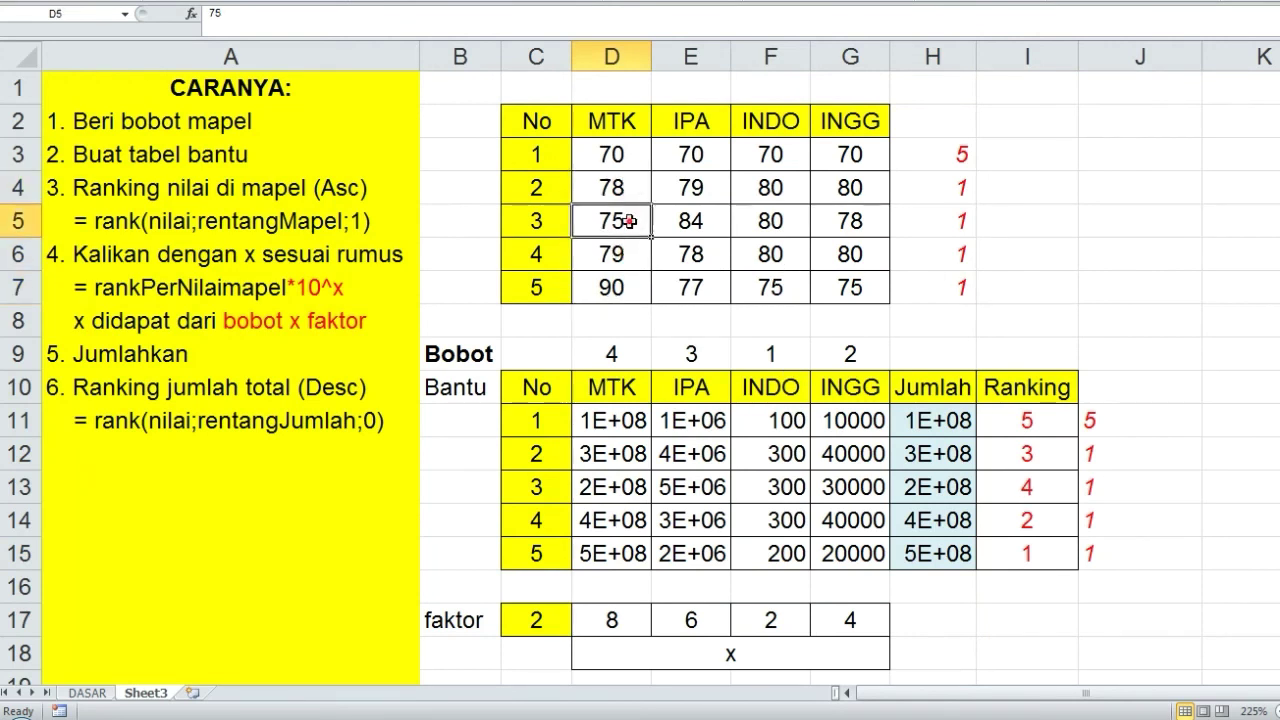
click(625, 151)
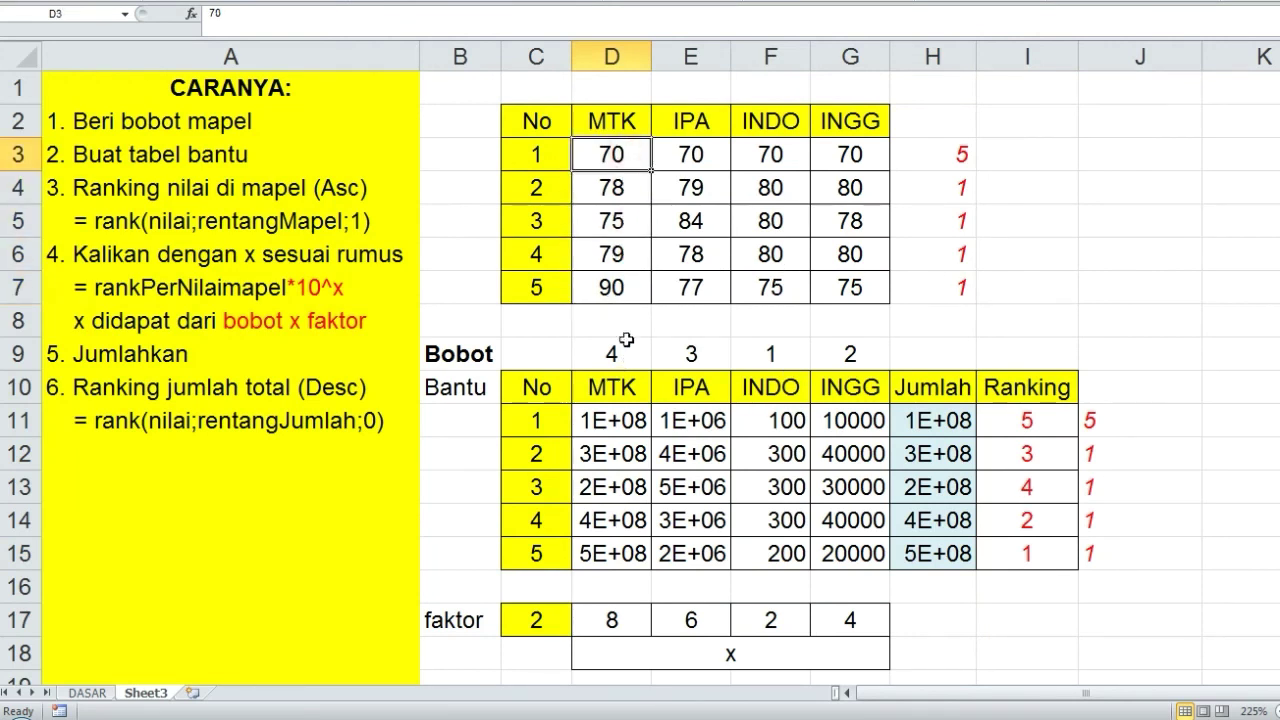
click(692, 160)
click(694, 277)
Compare the MTK scores of students 2 and 4, and examine student 4's scores across D6:G6.
click(622, 190)
click(624, 252)
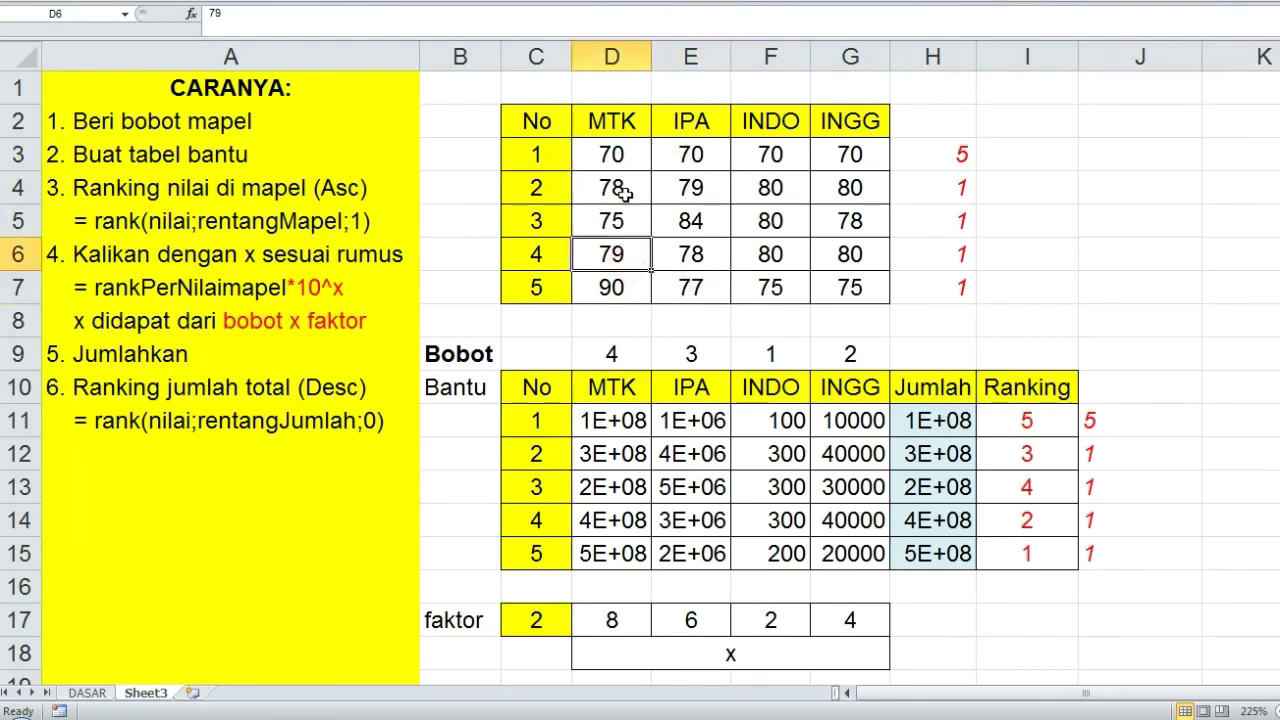
click(622, 190)
click(632, 262)
click(712, 246)
click(785, 246)
click(852, 250)
Review the tie-breaking procedure listed under CARANYA in A2:A11.
click(1090, 594)
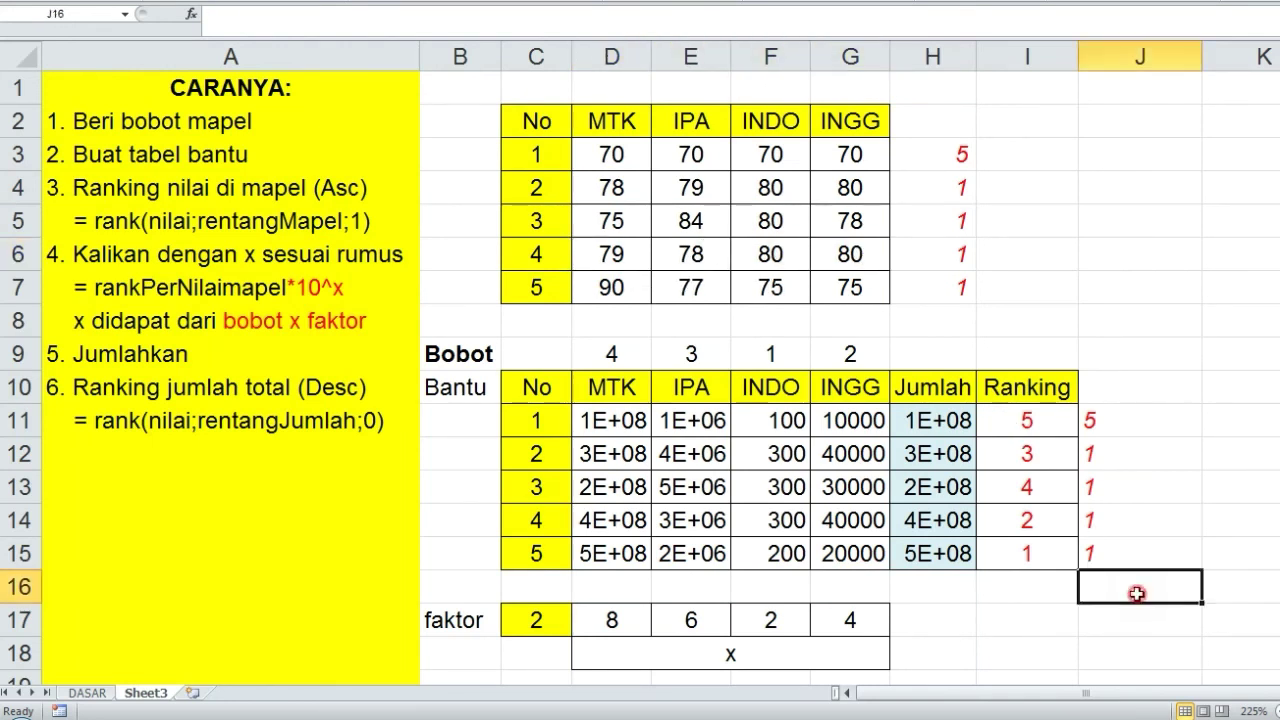
click(1052, 596)
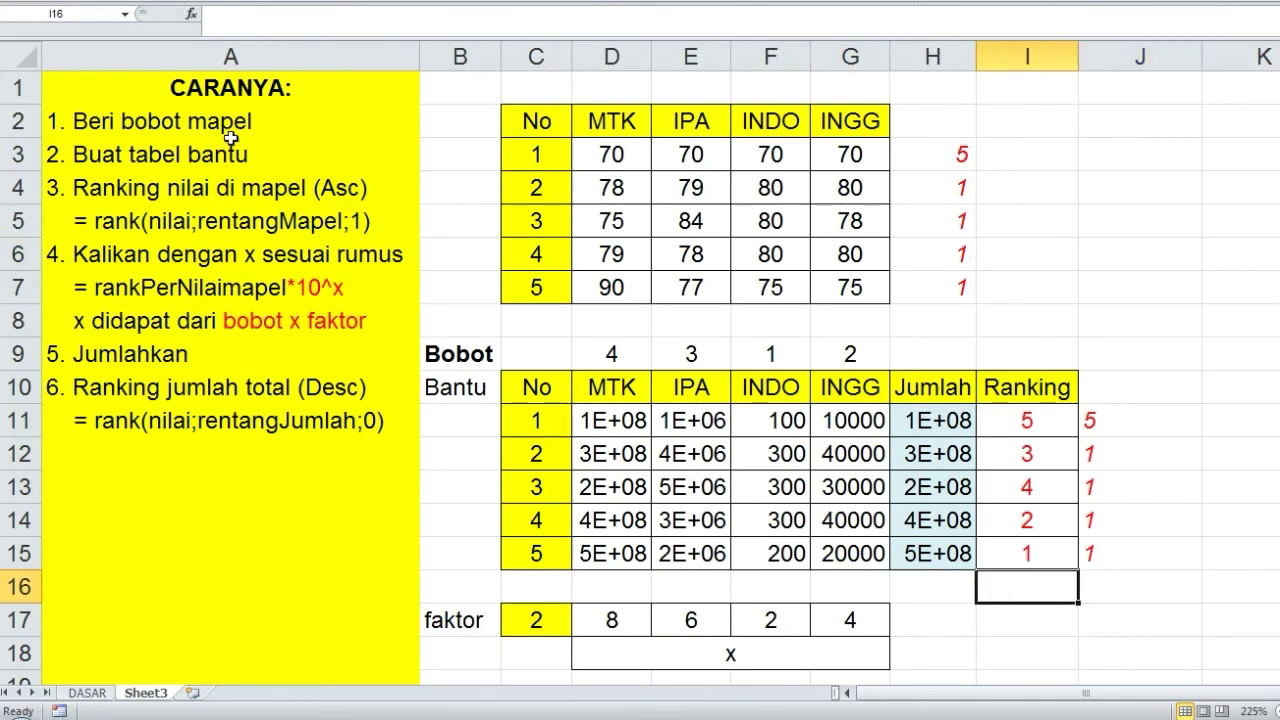
drag(217, 121, 246, 424)
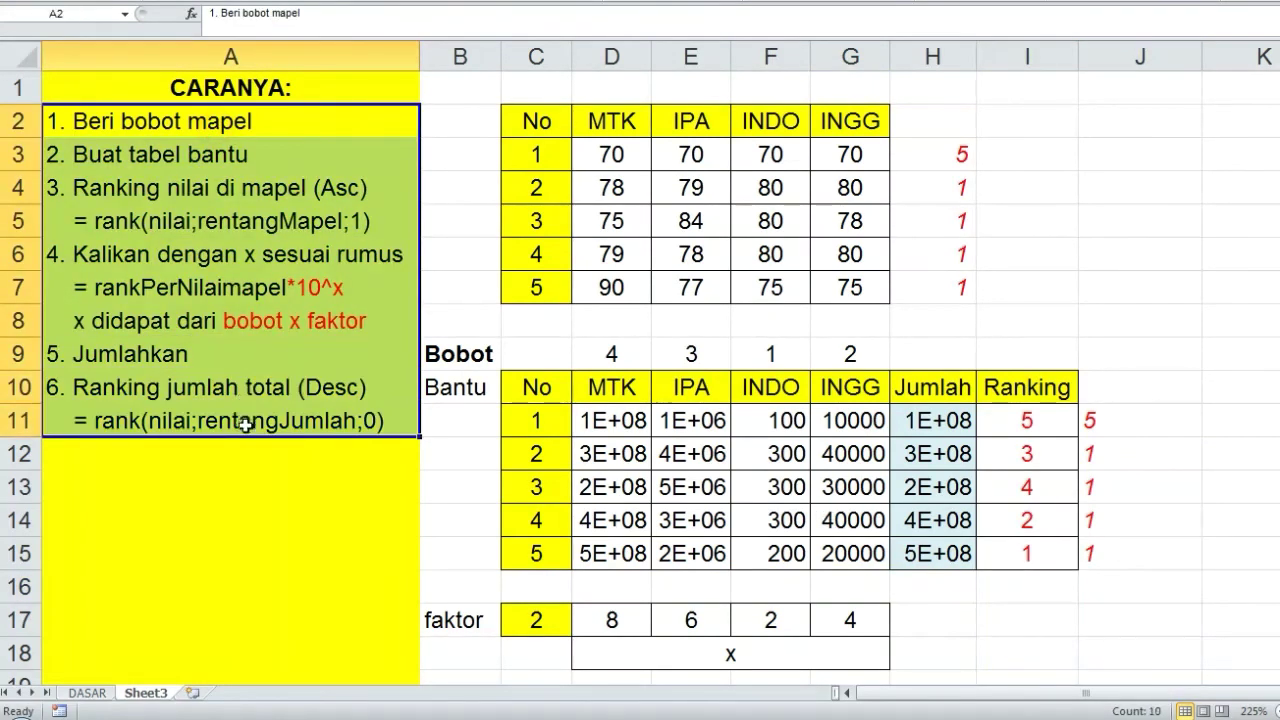
click(249, 484)
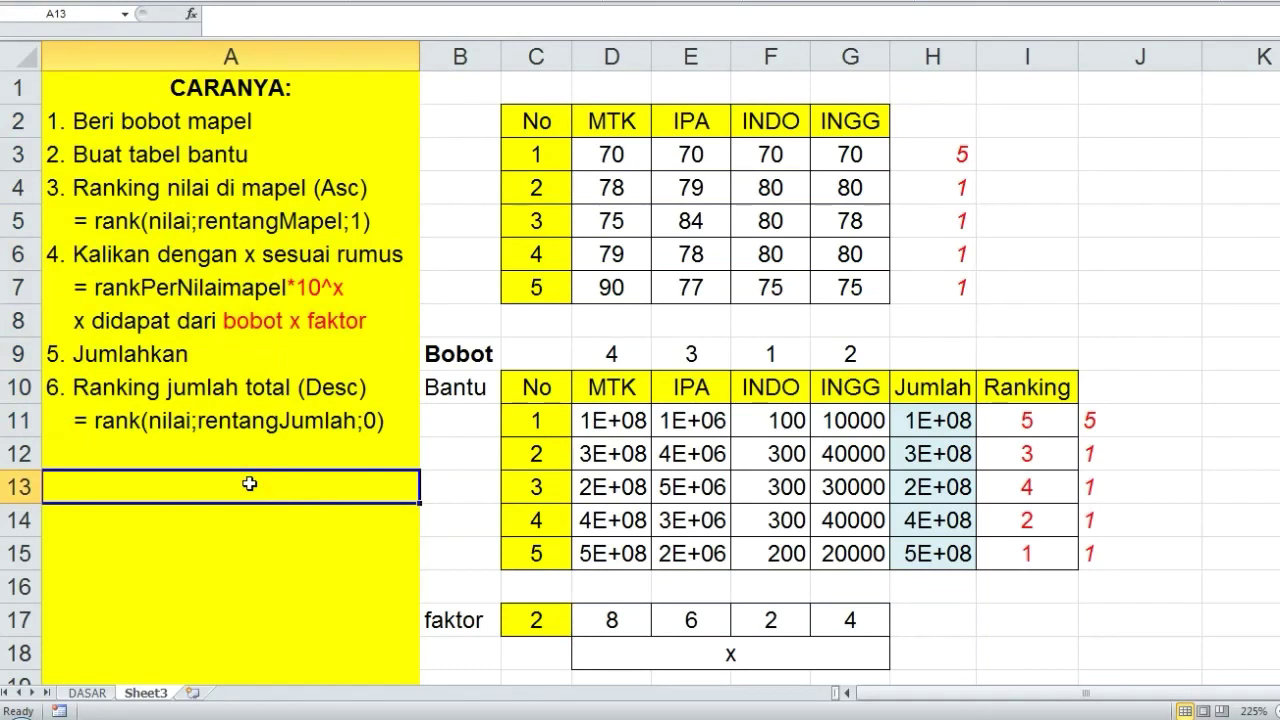